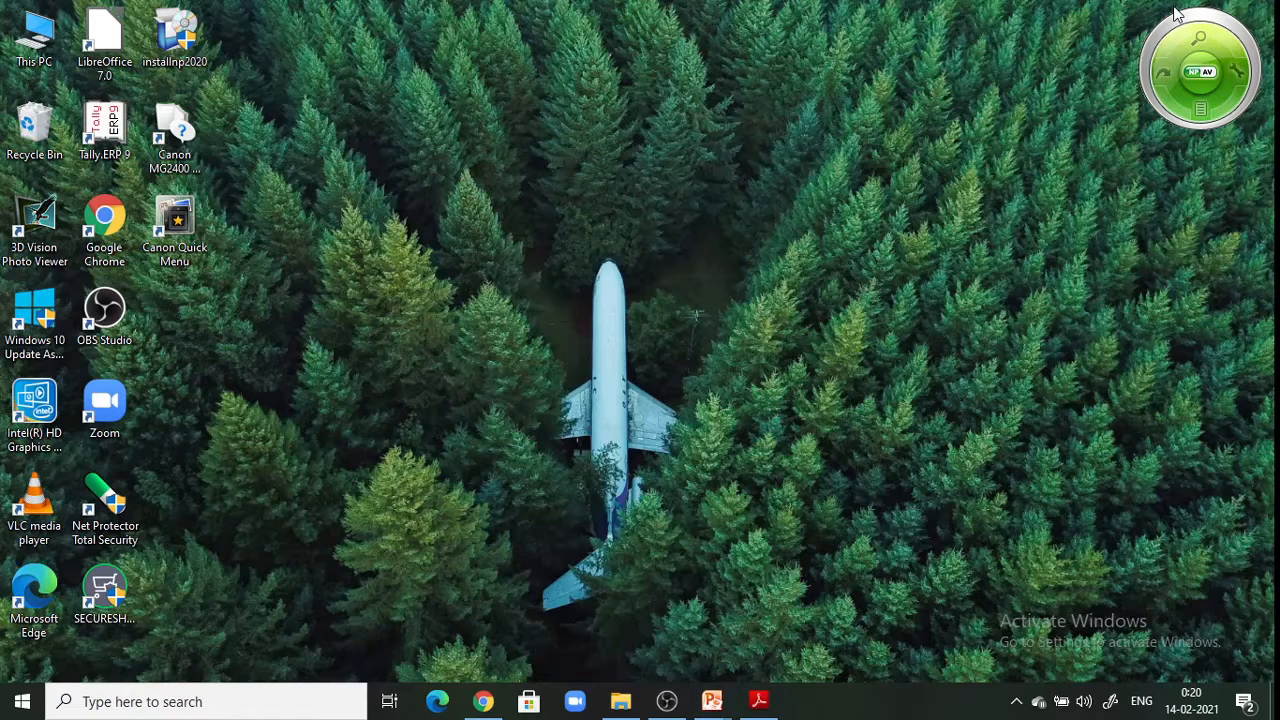
Launch Tally.ERP 9 from the desktop and choose Work in Educational Mode at startup
double_click(112, 152)
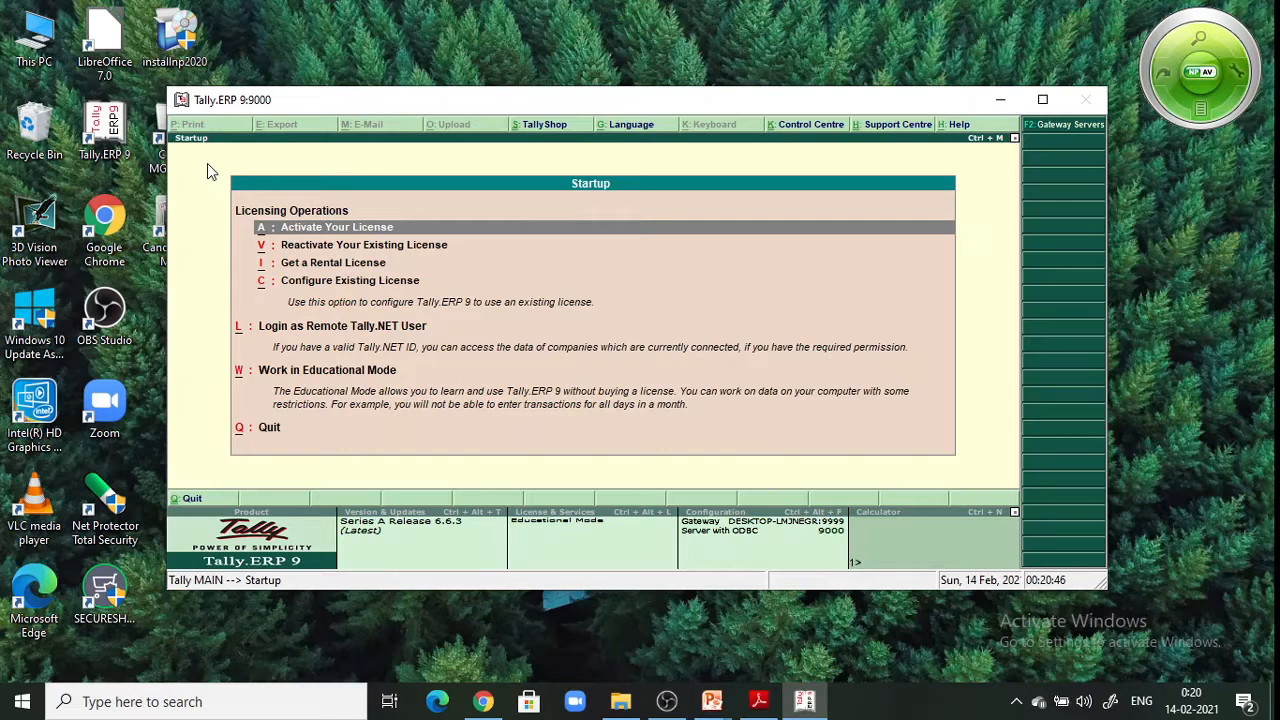
key("Down")
key("Down")
key("Down")
key("Down")
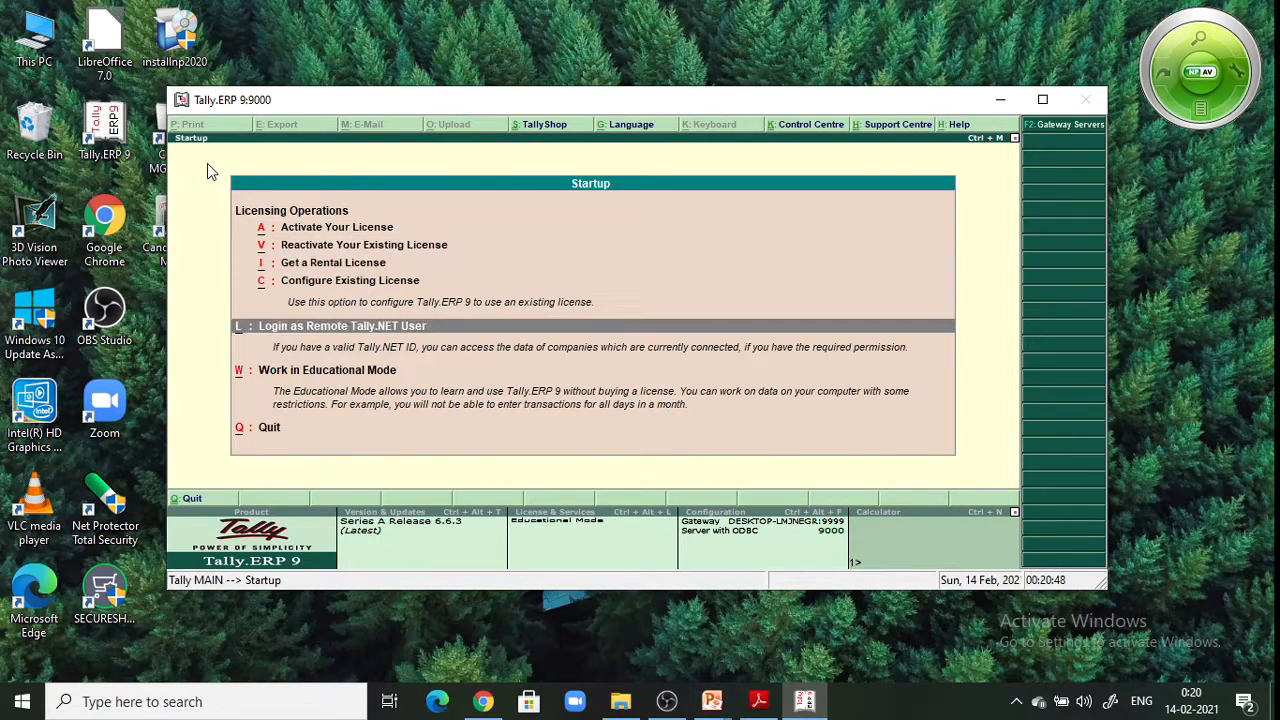
key("Down")
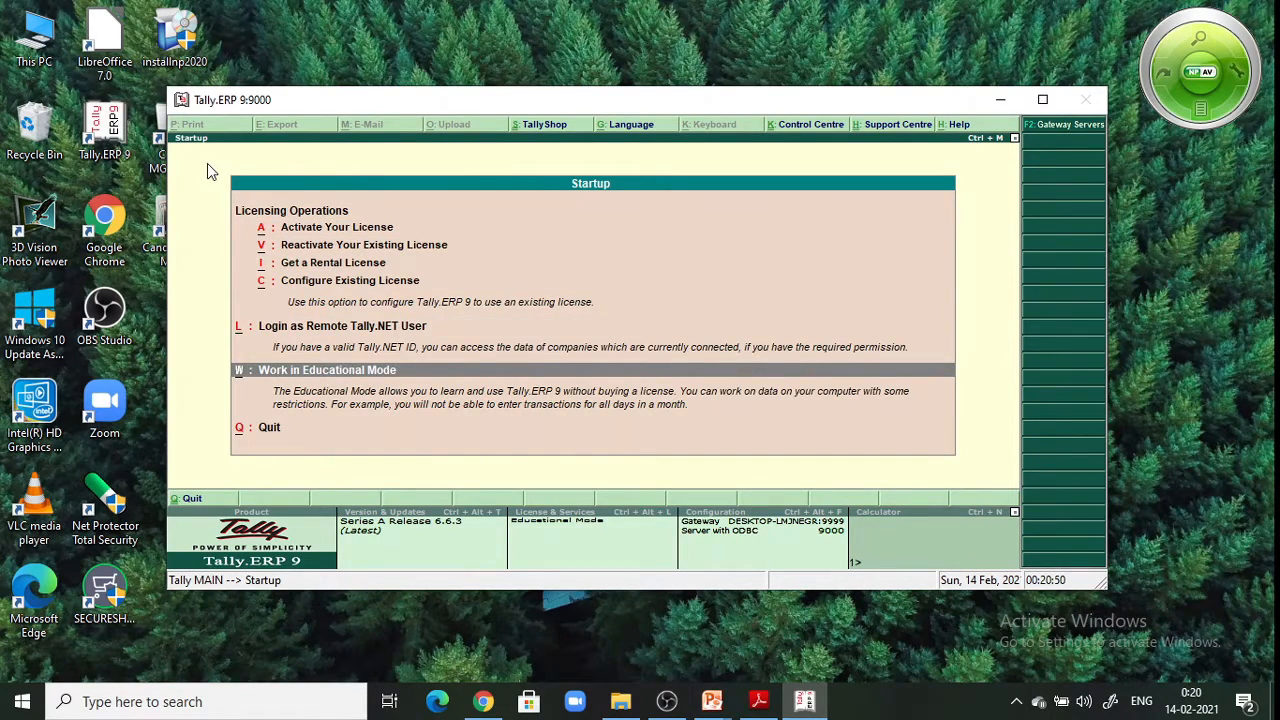
key("Return")
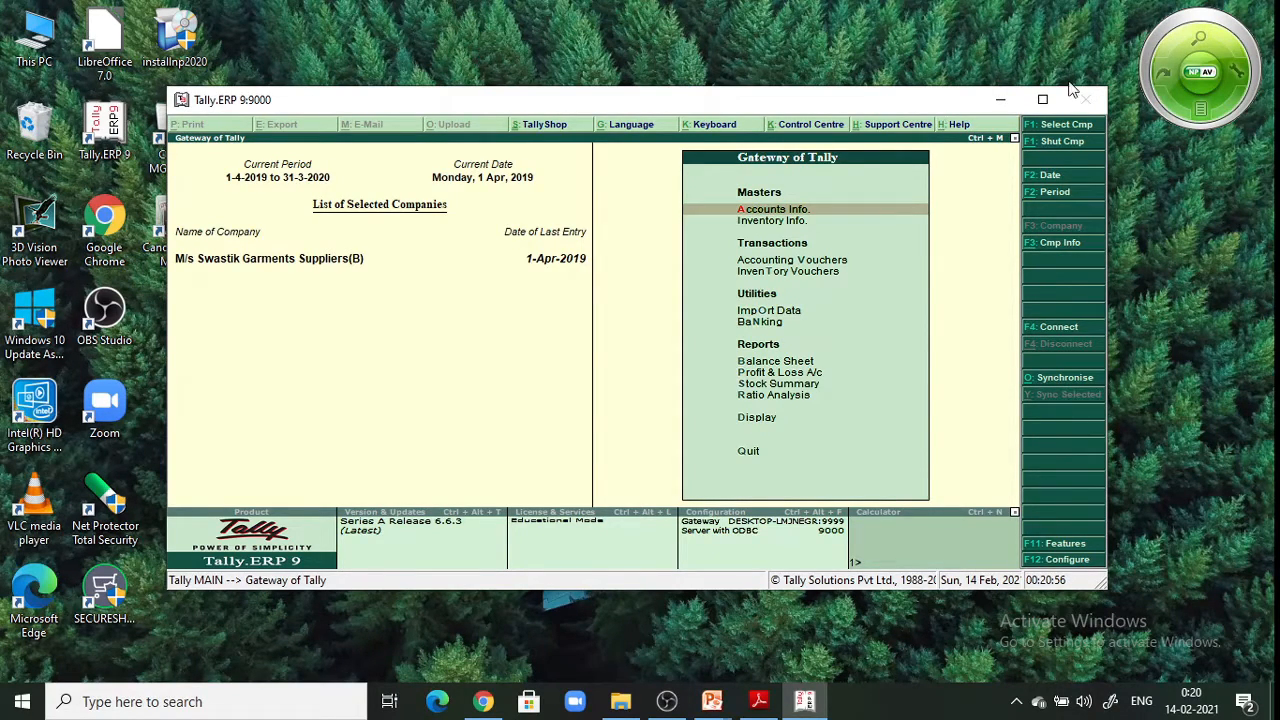
Maximize Tally, open Create Company from the company info options, and snap Tally to the right half
left_click(1036, 106)
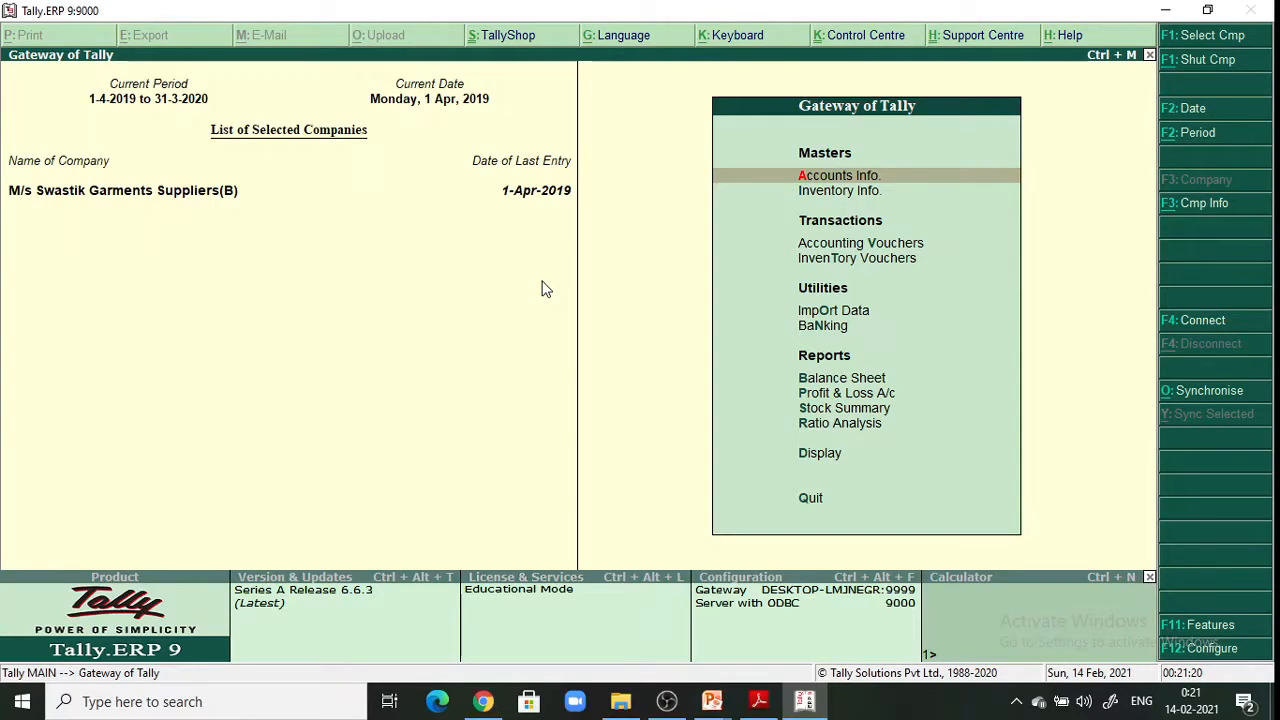
left_click(1205, 203)
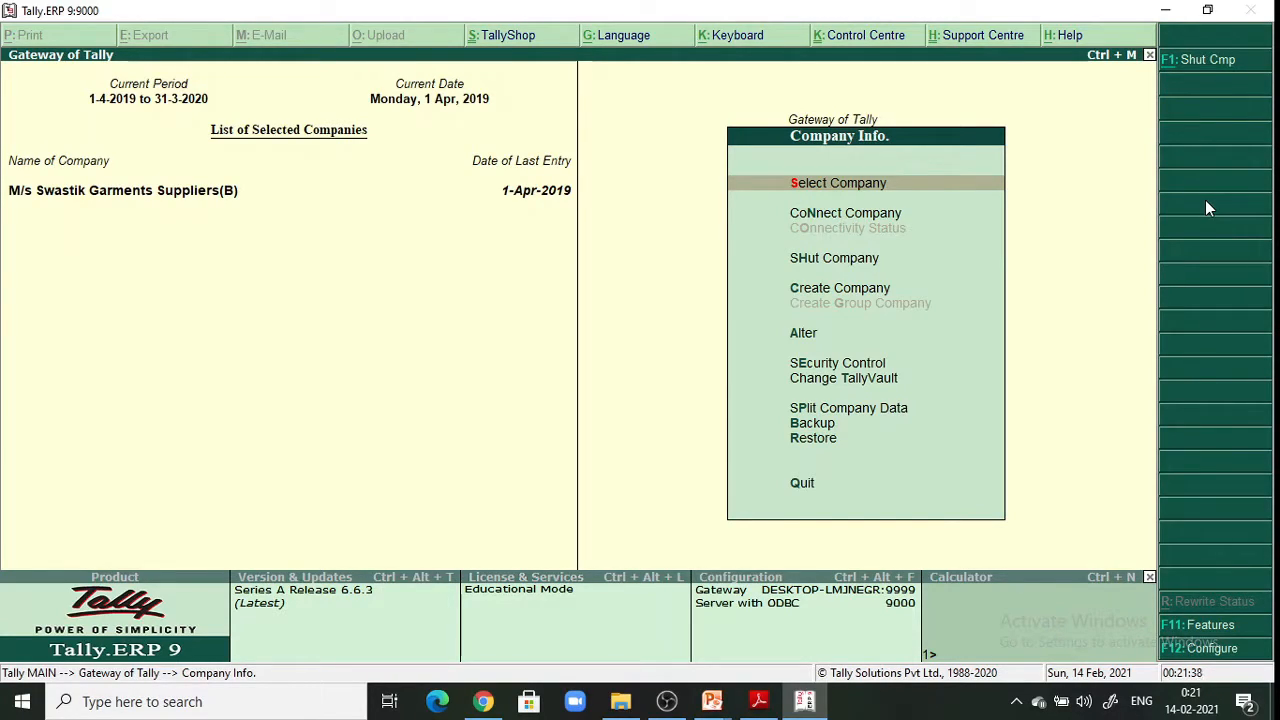
key("Down")
key("Down")
key("Down")
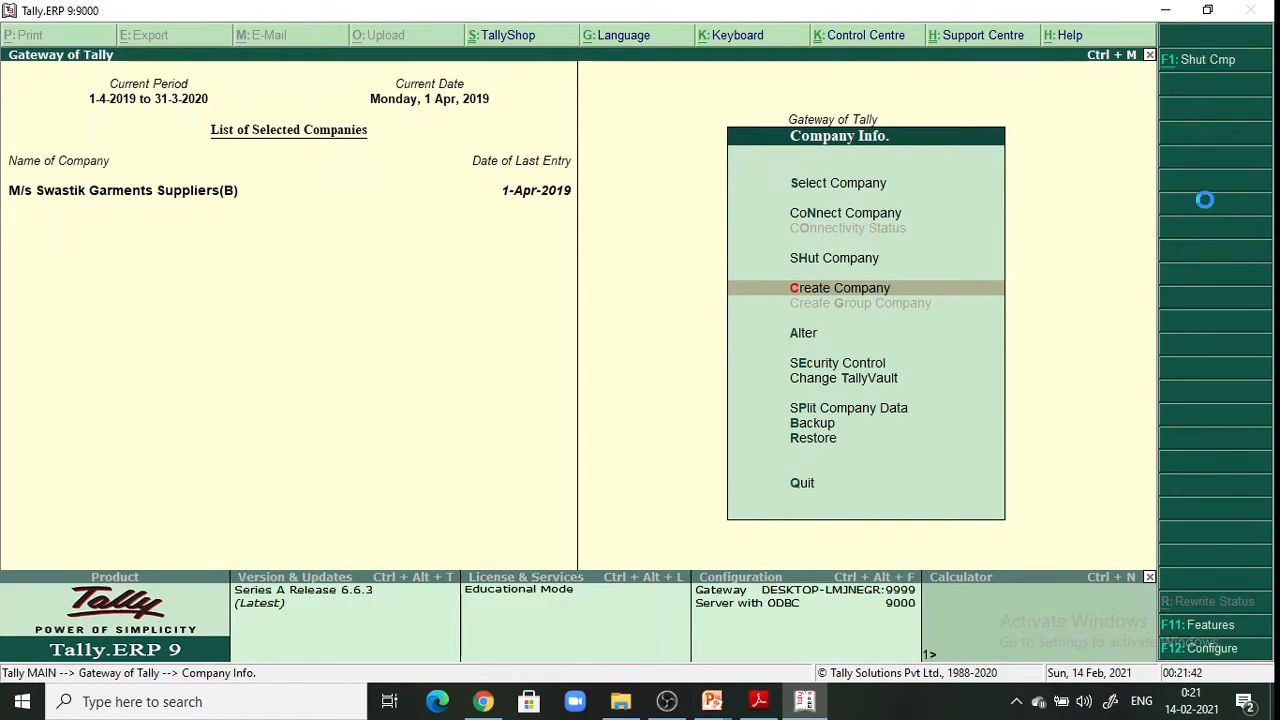
key("Return")
key("super+Right")
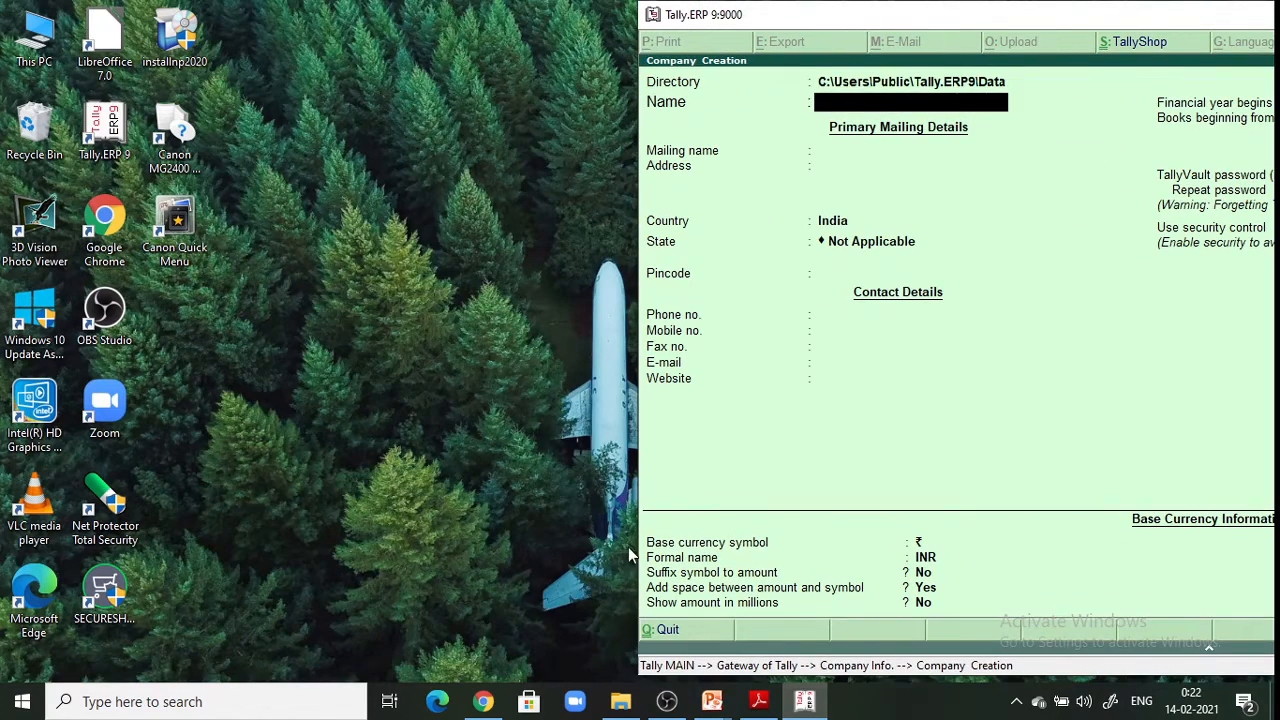
Open IT Textbook.pdf at page 124 and scroll to the Bitwise Trading Company details table
left_click(620, 701)
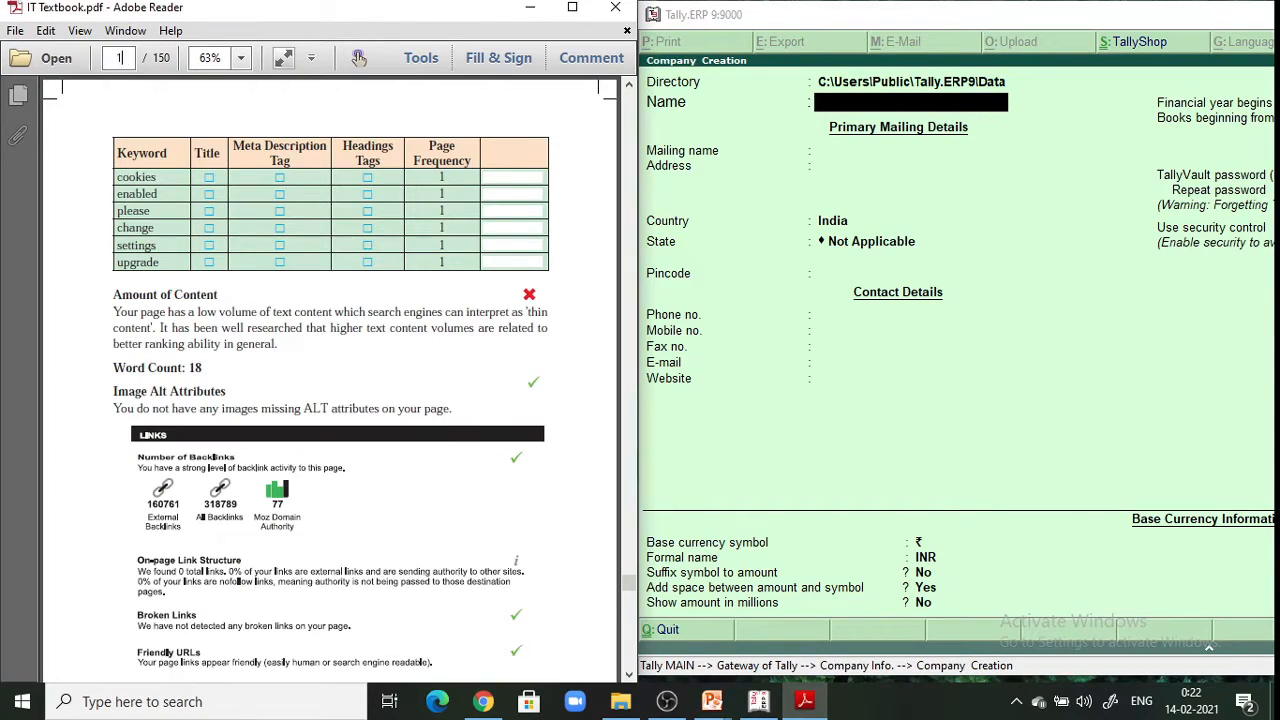
type("124")
key("Return")
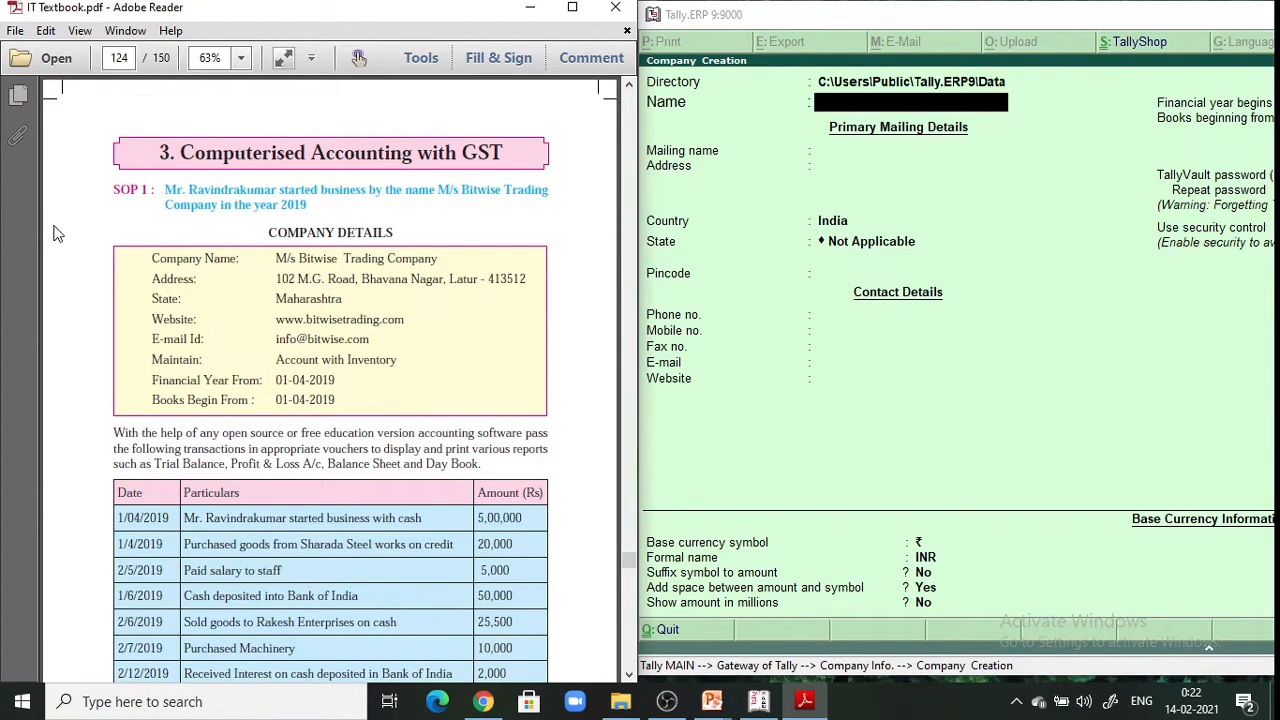
scroll(57, 233, "down", 3)
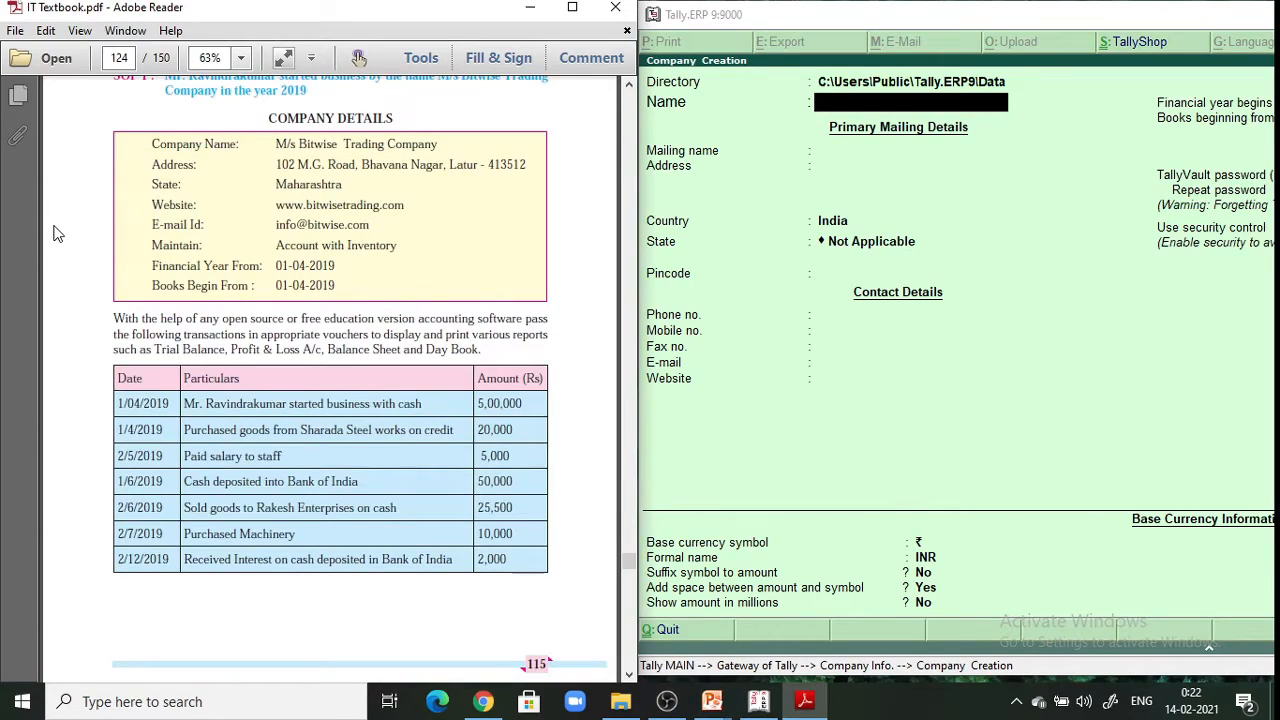
scroll(57, 233, "down", 1)
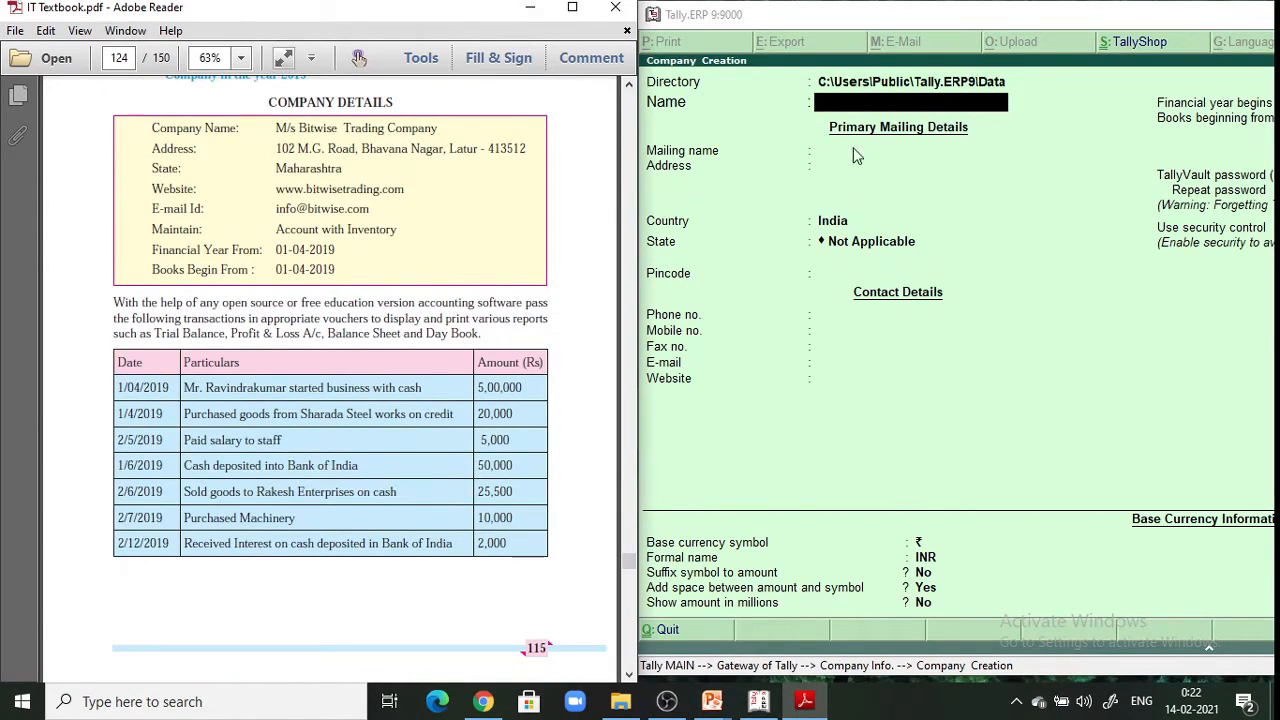
left_click(838, 105)
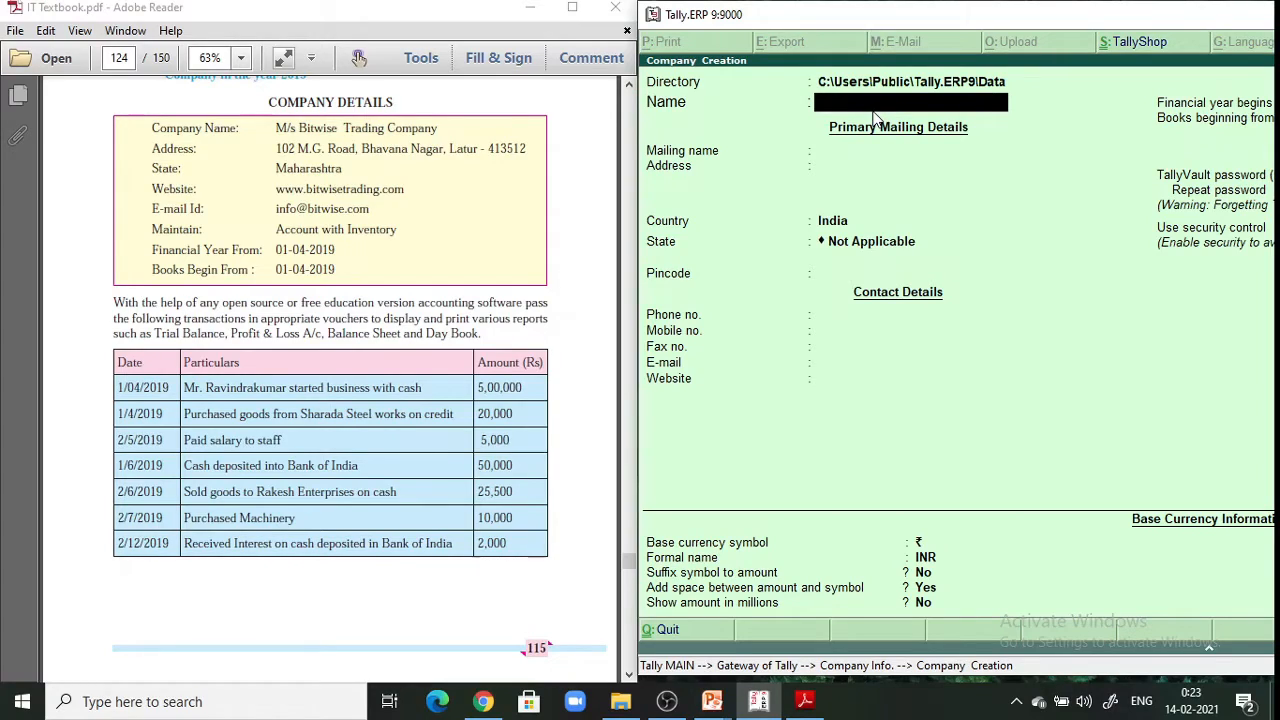
Enter the company name 'M/s Bitwise Trading Company' and its street address without the trailing hyphen
type("M/s")
type("Bitwise")
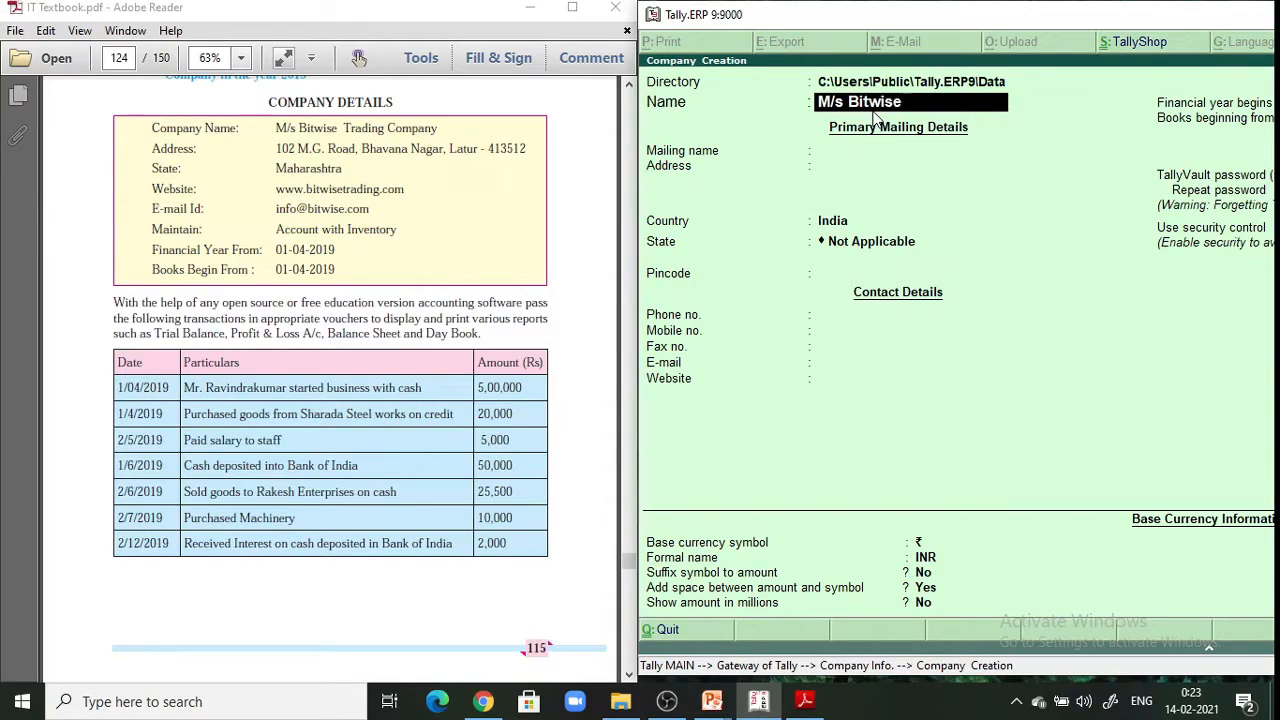
type(" Trading Com")
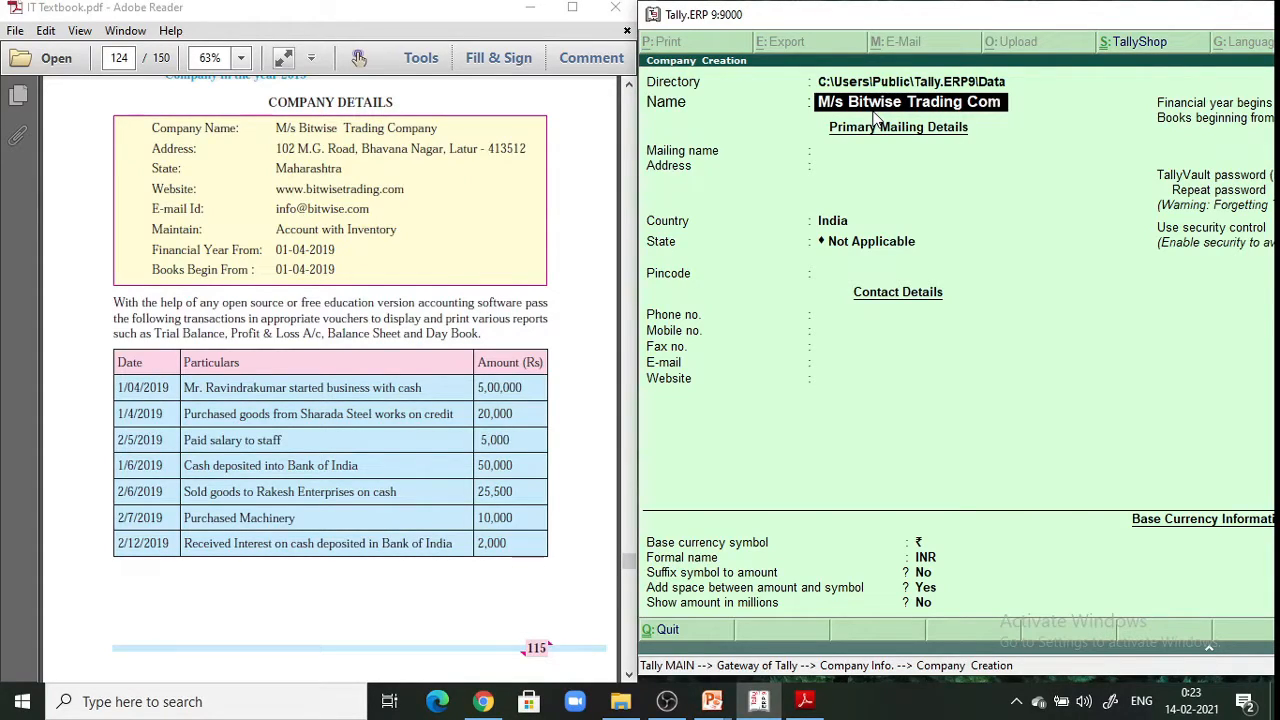
type("pany")
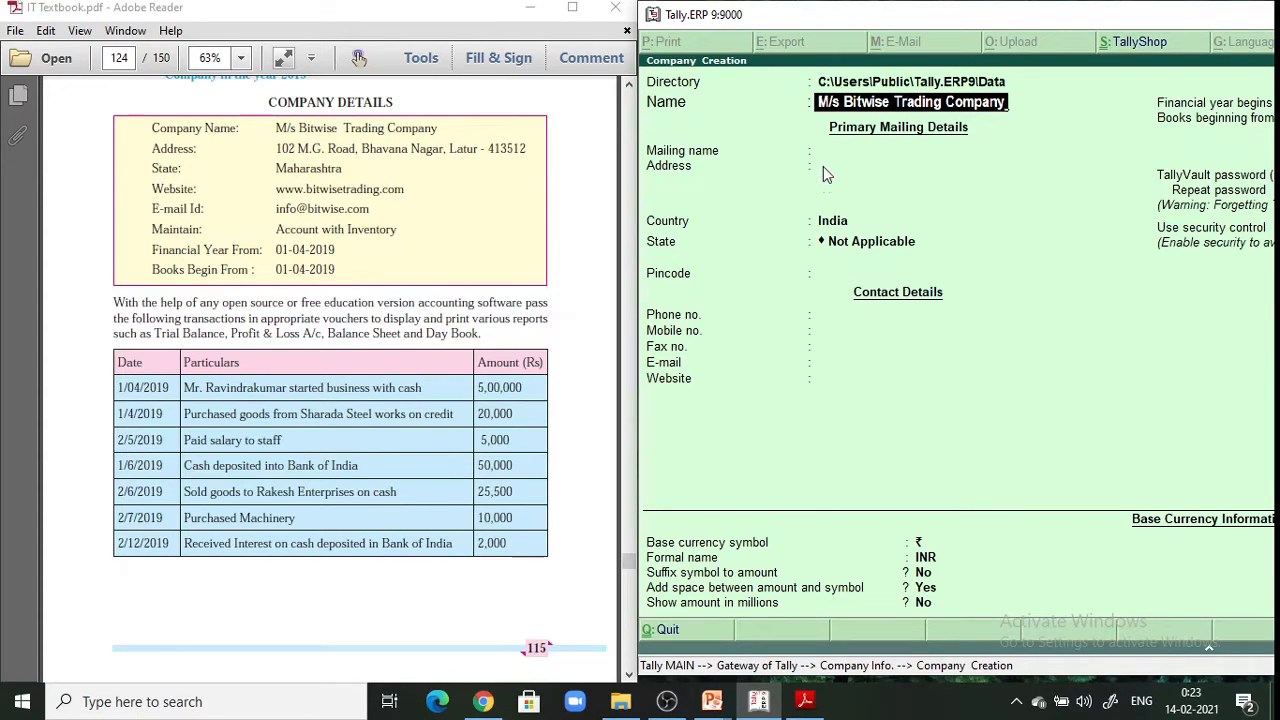
key("Return")
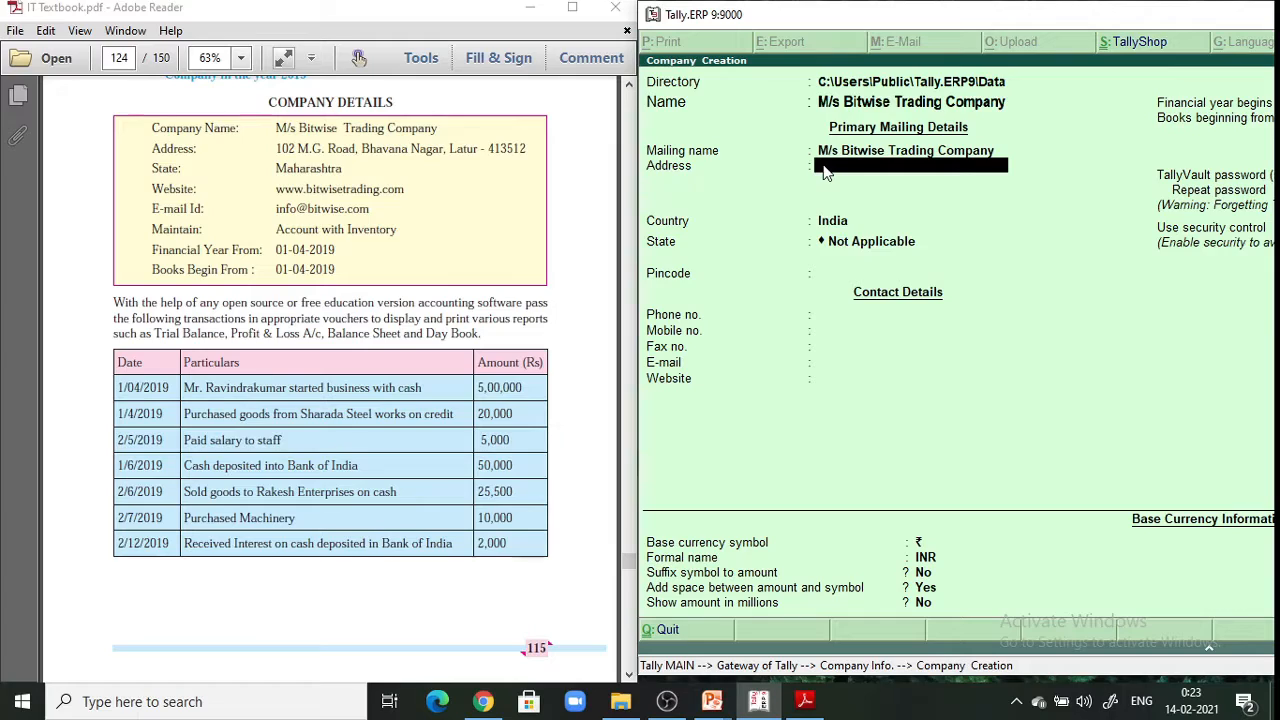
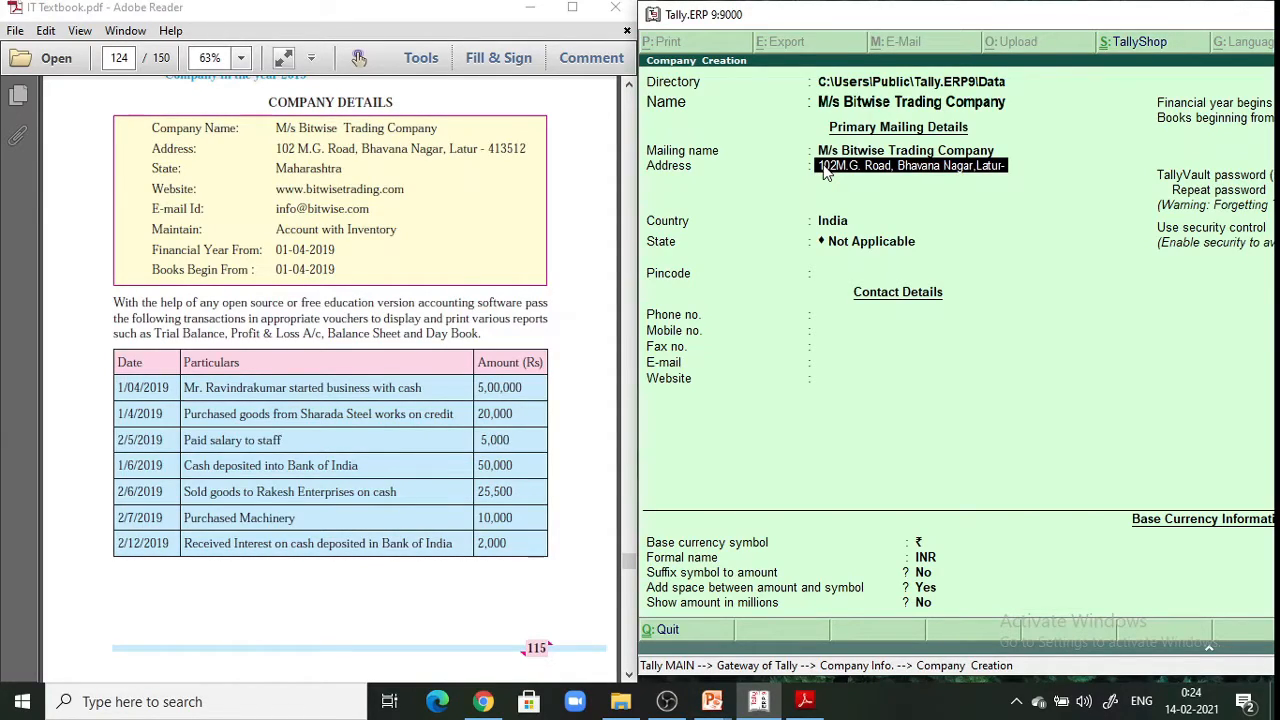
key("Return")
key("Return")
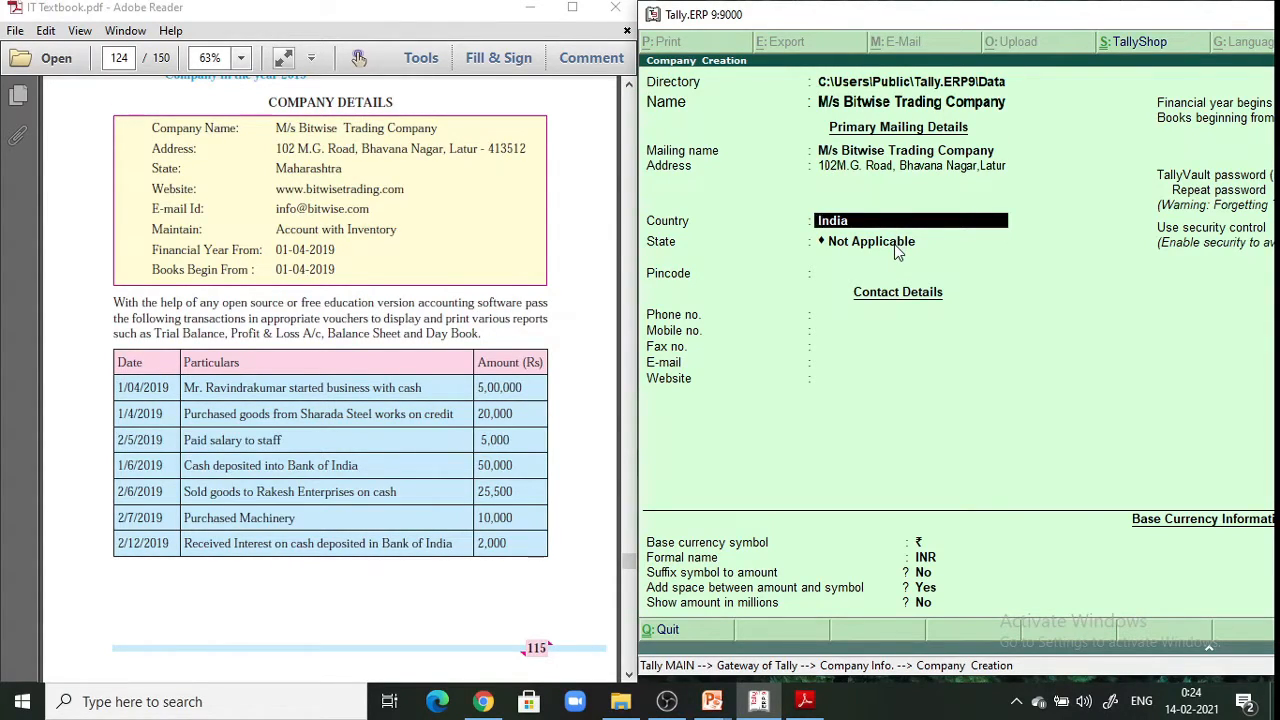
Correct the Country to India, set State to Maharashtra, and enter the pincode
key("Down")
key("Return")
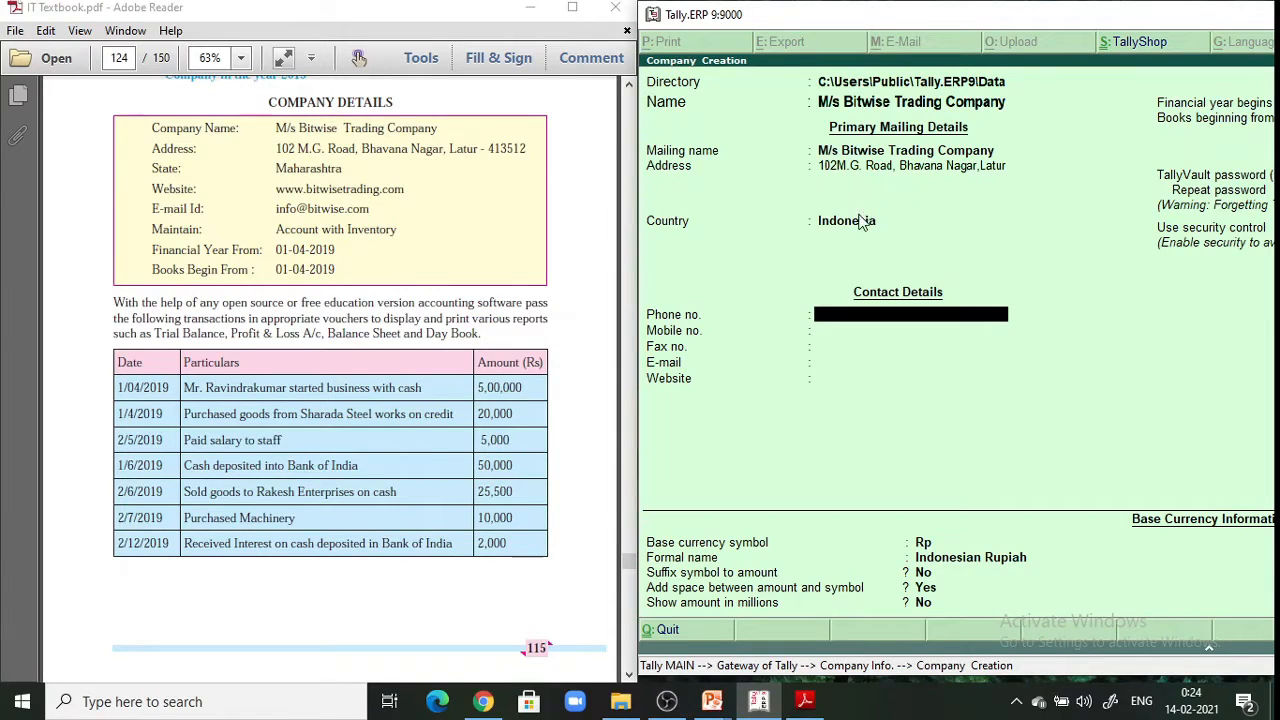
left_click(861, 222)
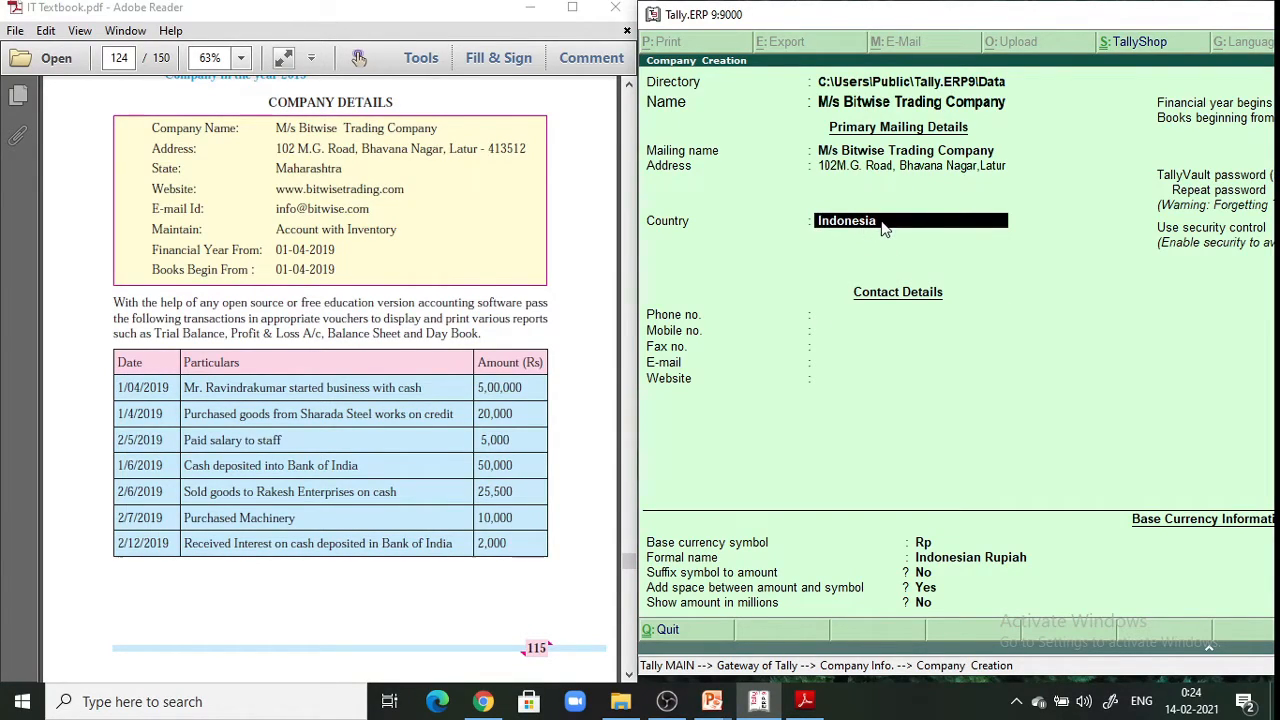
type("India")
key("Return")
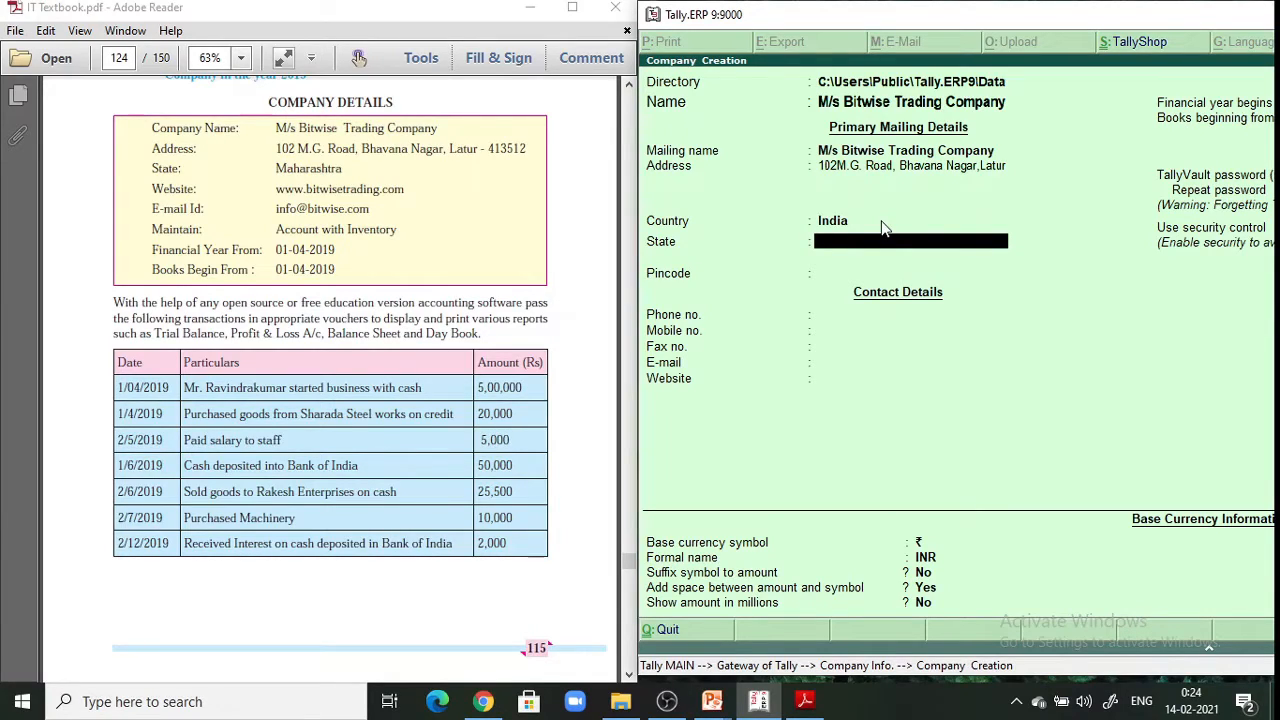
type("Maha")
type("shtra")
key("Return")
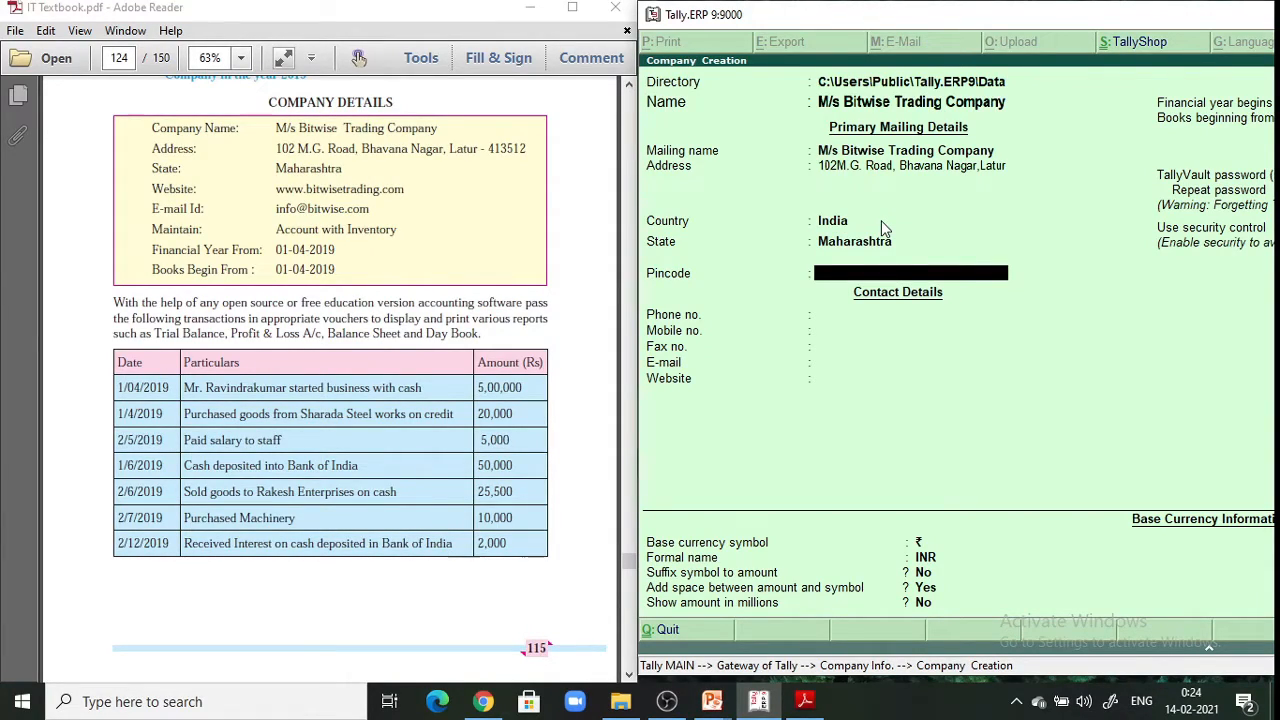
type("413512")
key("Return")
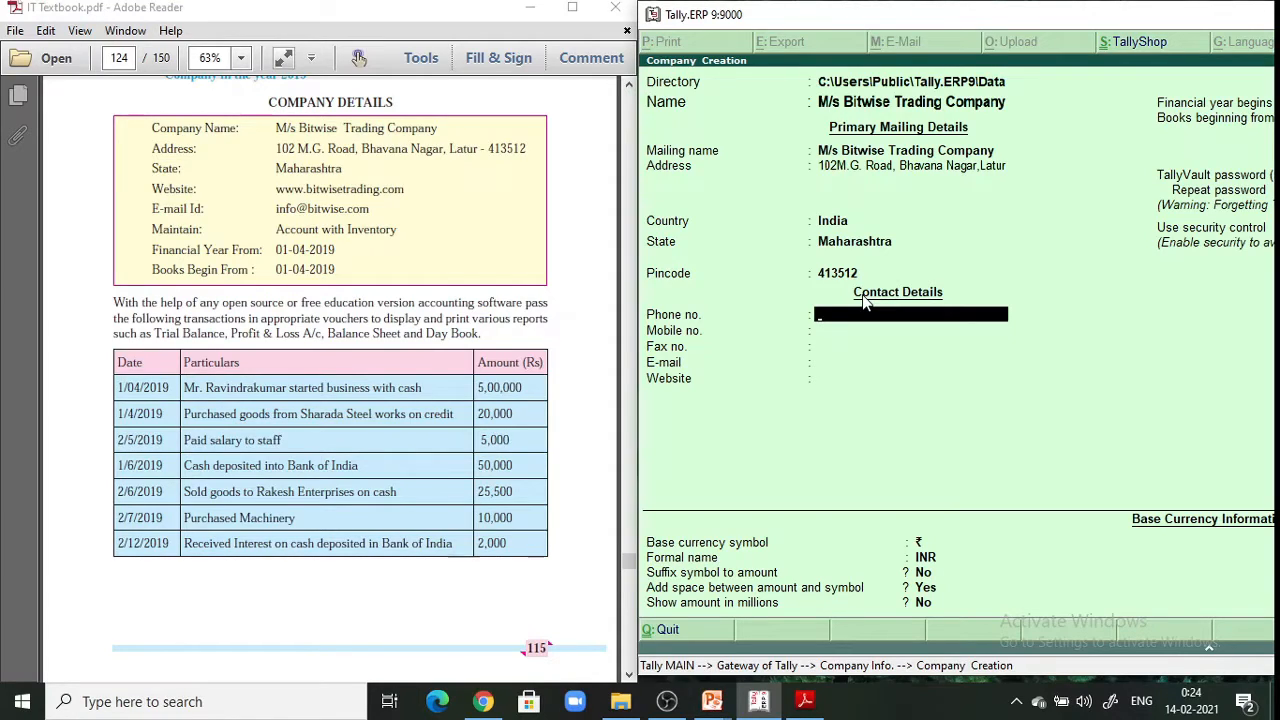
key("Return")
key("Return")
key("Return")
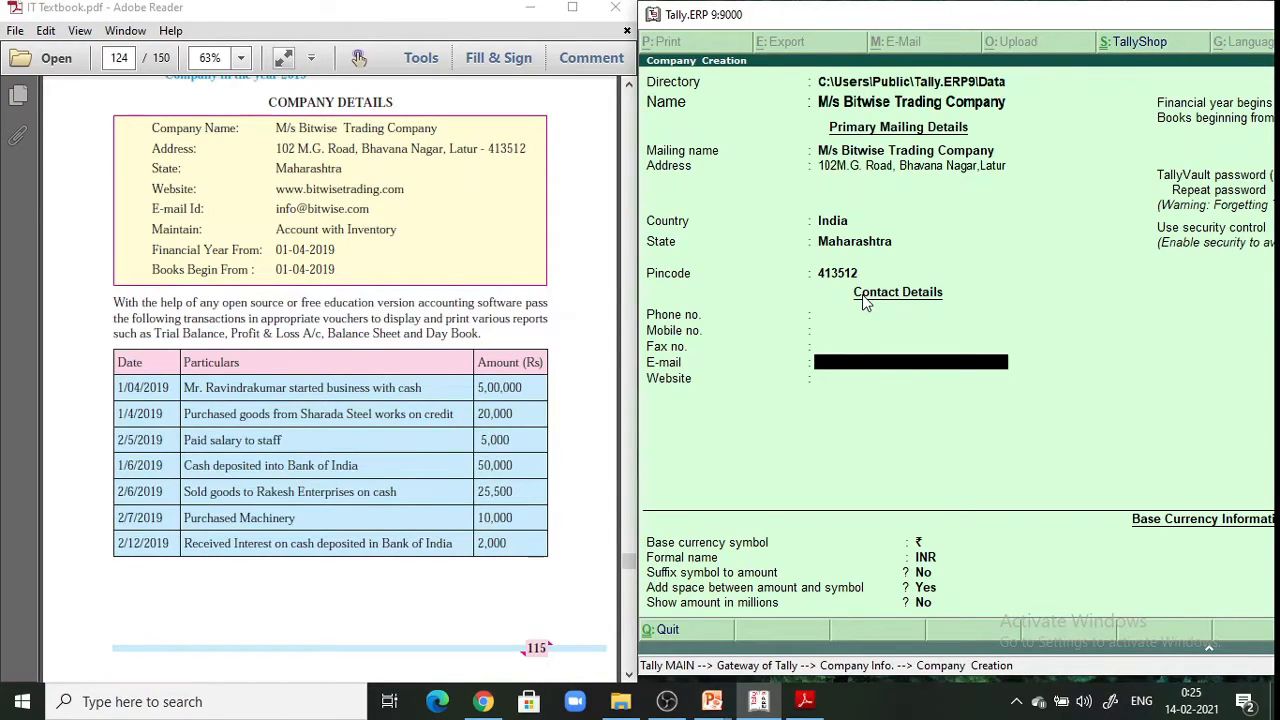
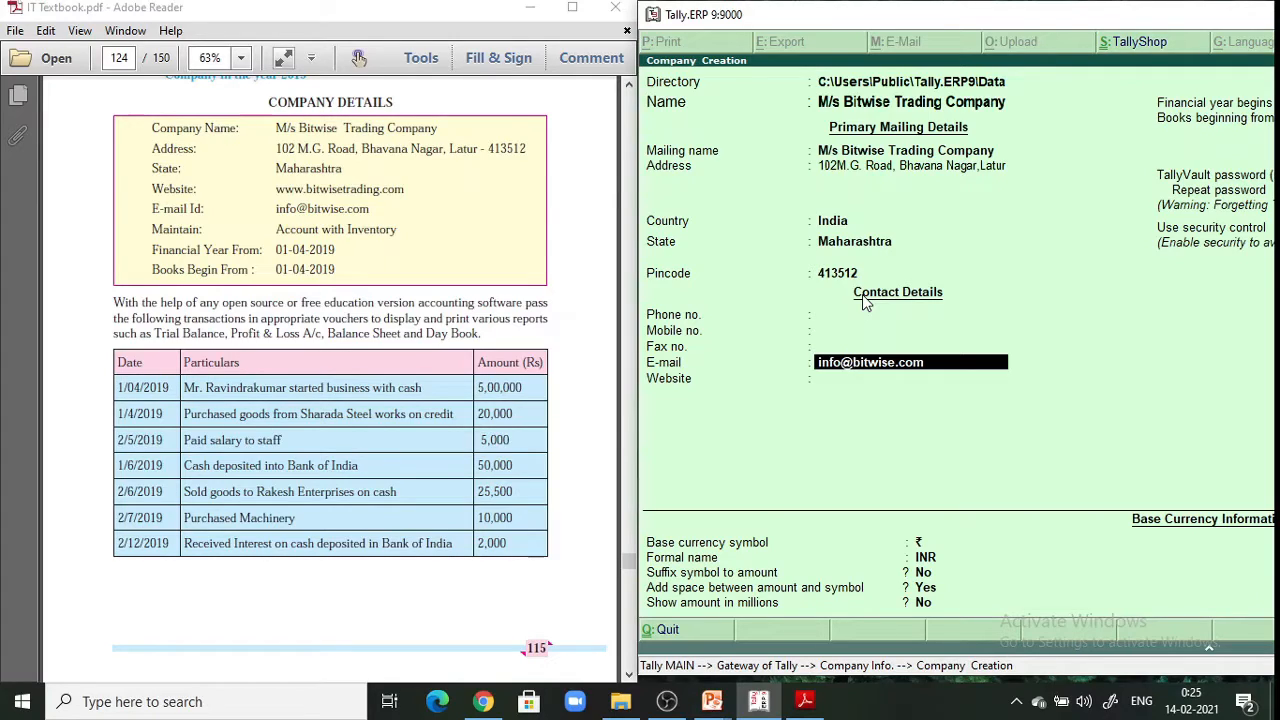
key("Return")
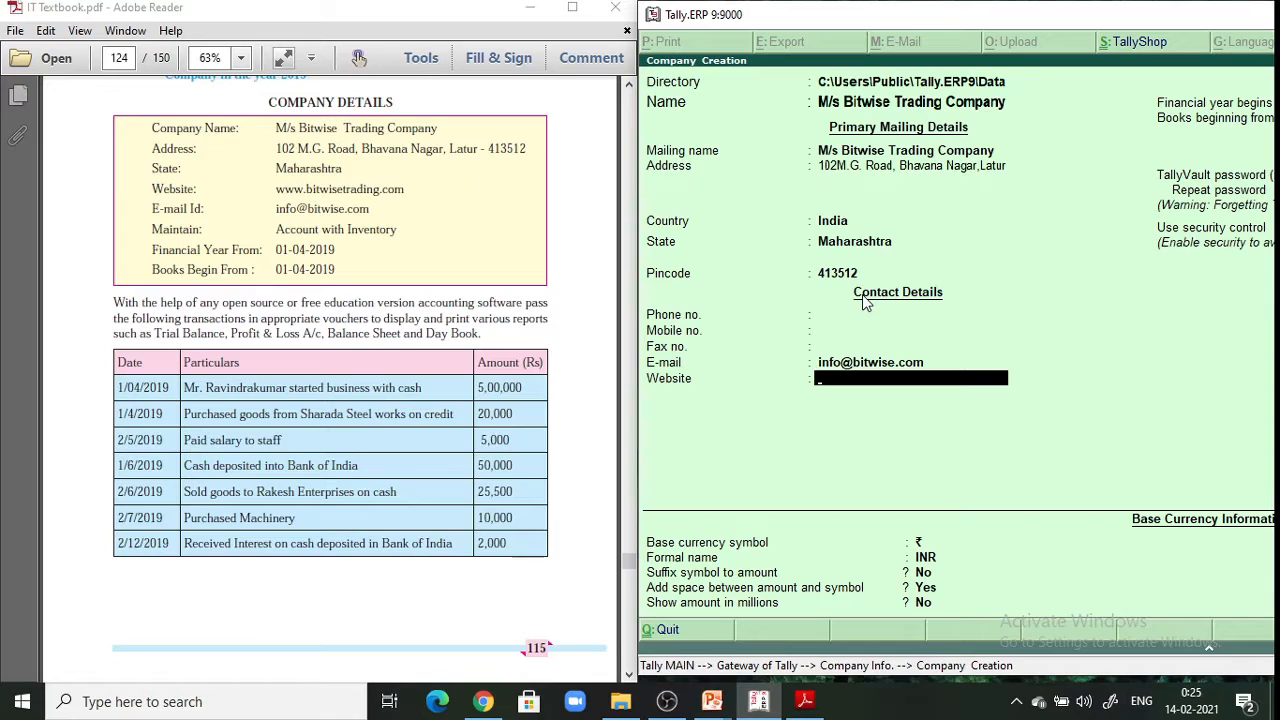
type("www.bitwisetrading")
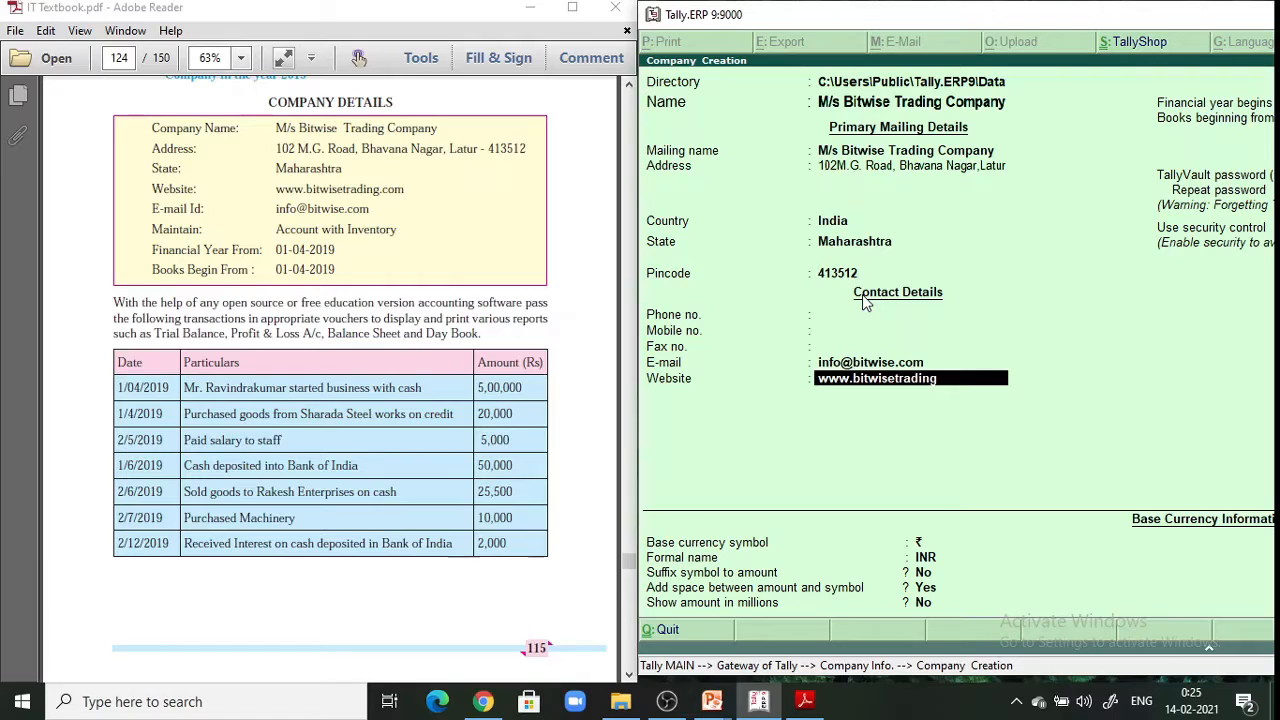
type(".com")
key("Return")
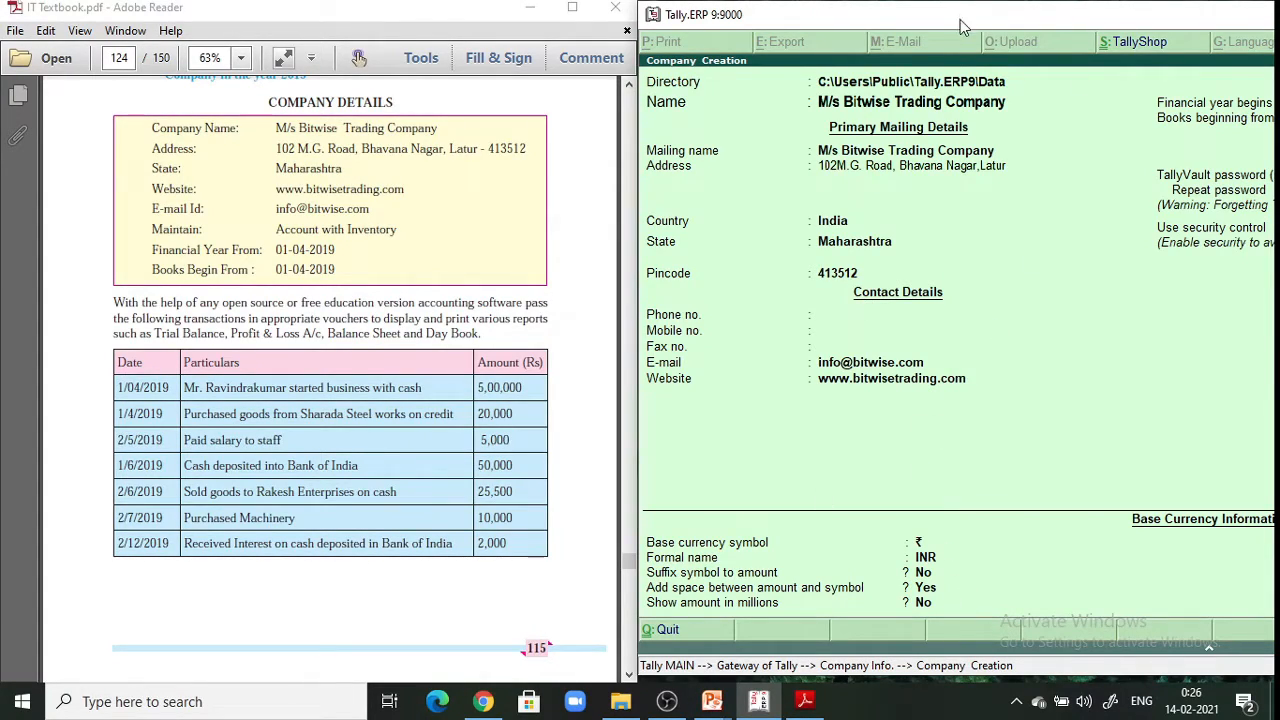
left_click_drag(960, 19, 764, 28)
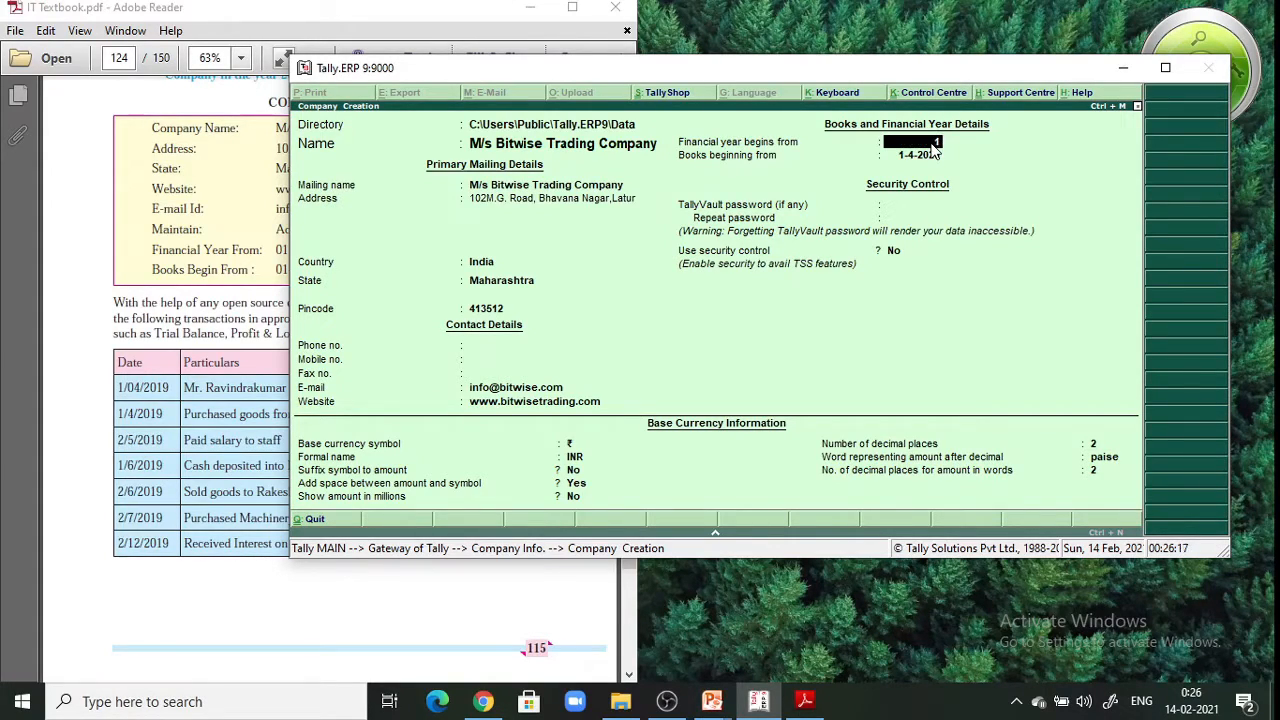
Use 1-4-2019 for financial year and books beginning, keeping default security and currency settings
type("1-4-2019")
key("Return")
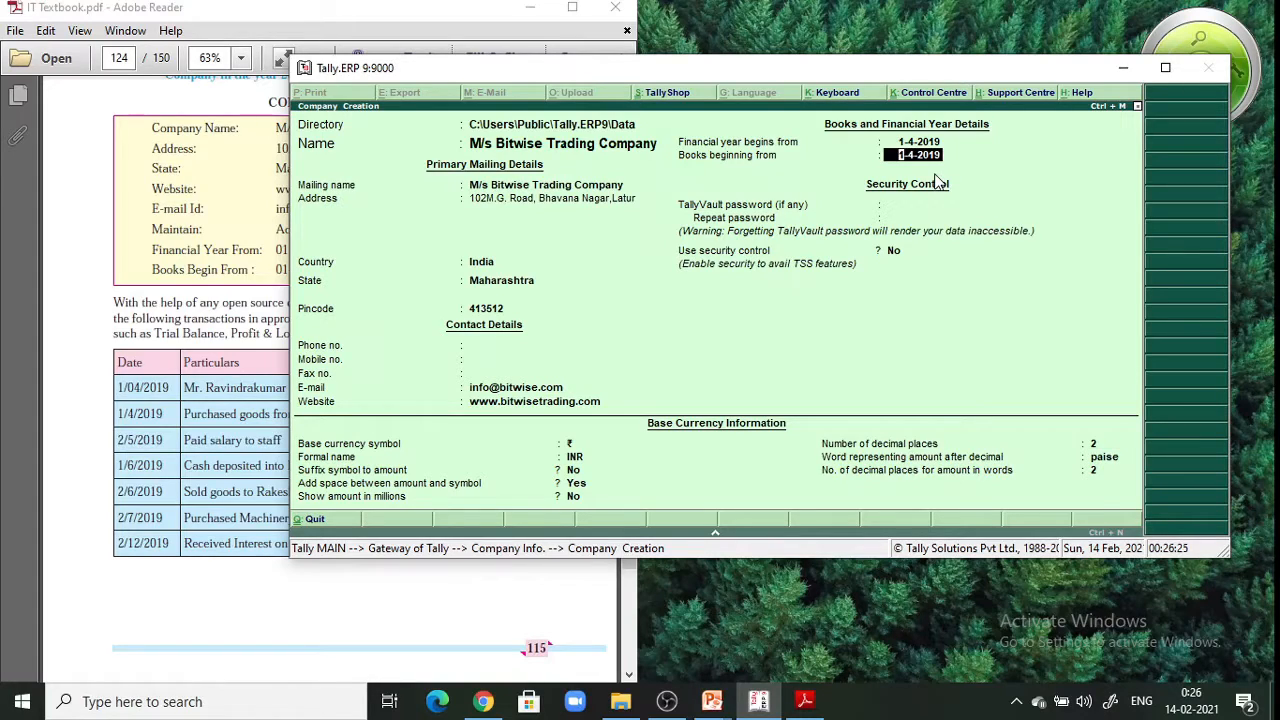
key("Return")
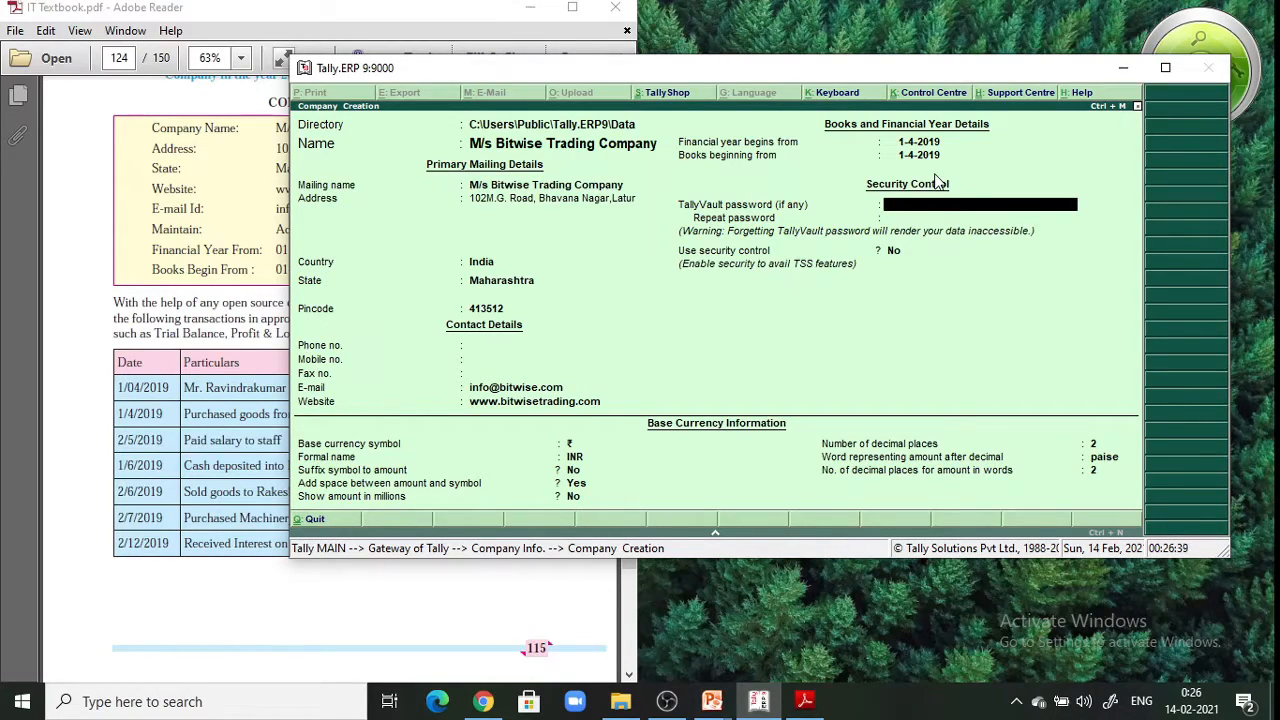
key("Return")
key("Return")
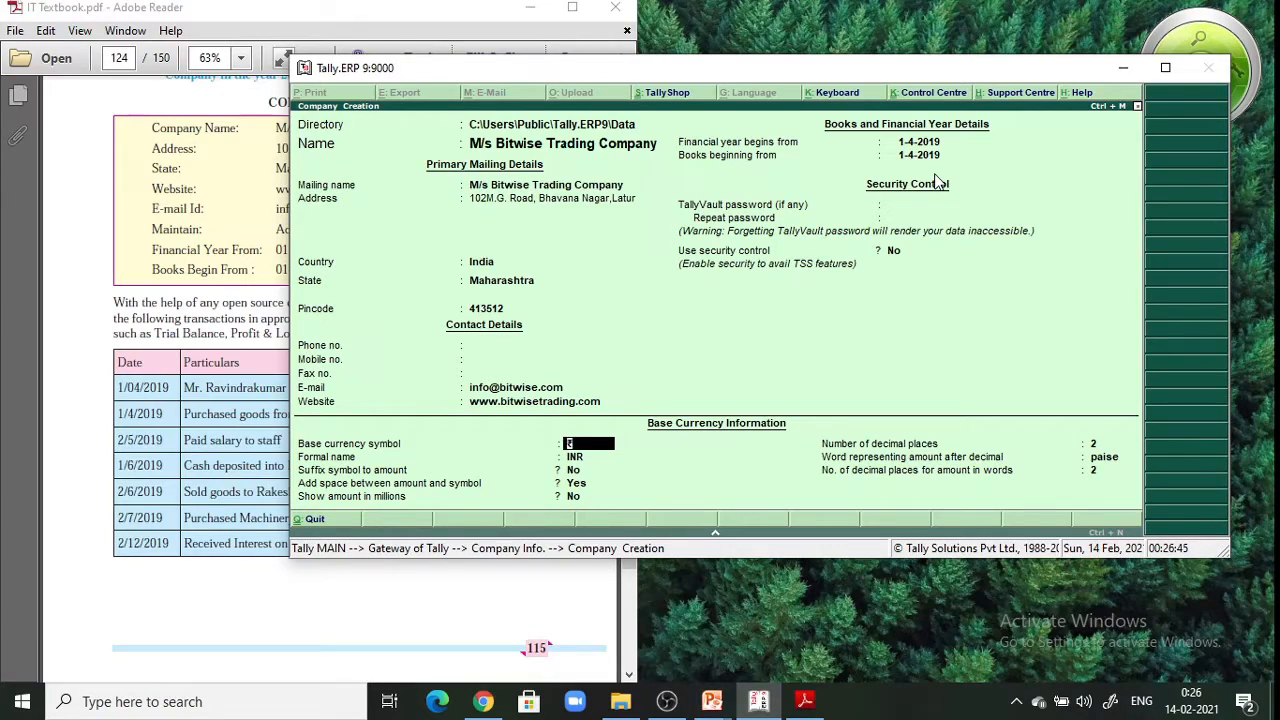
key("Return")
key("Return")
key("Return")
key("Return")
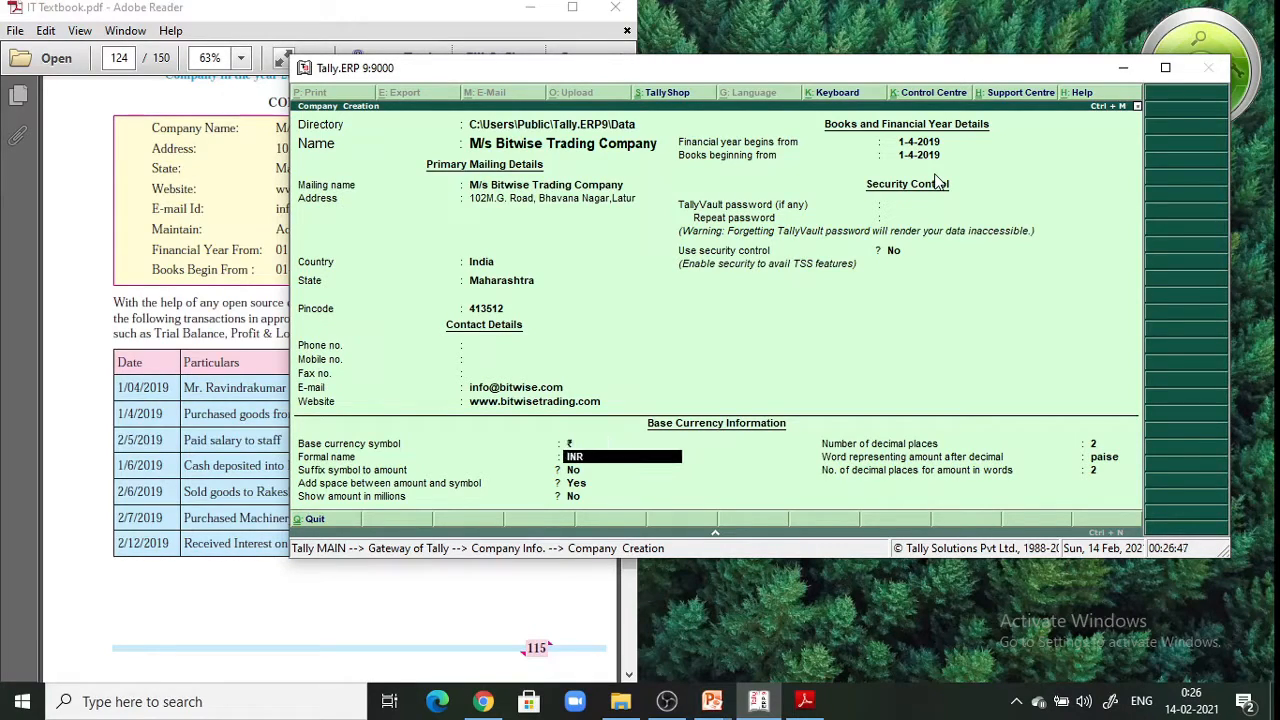
key("Return")
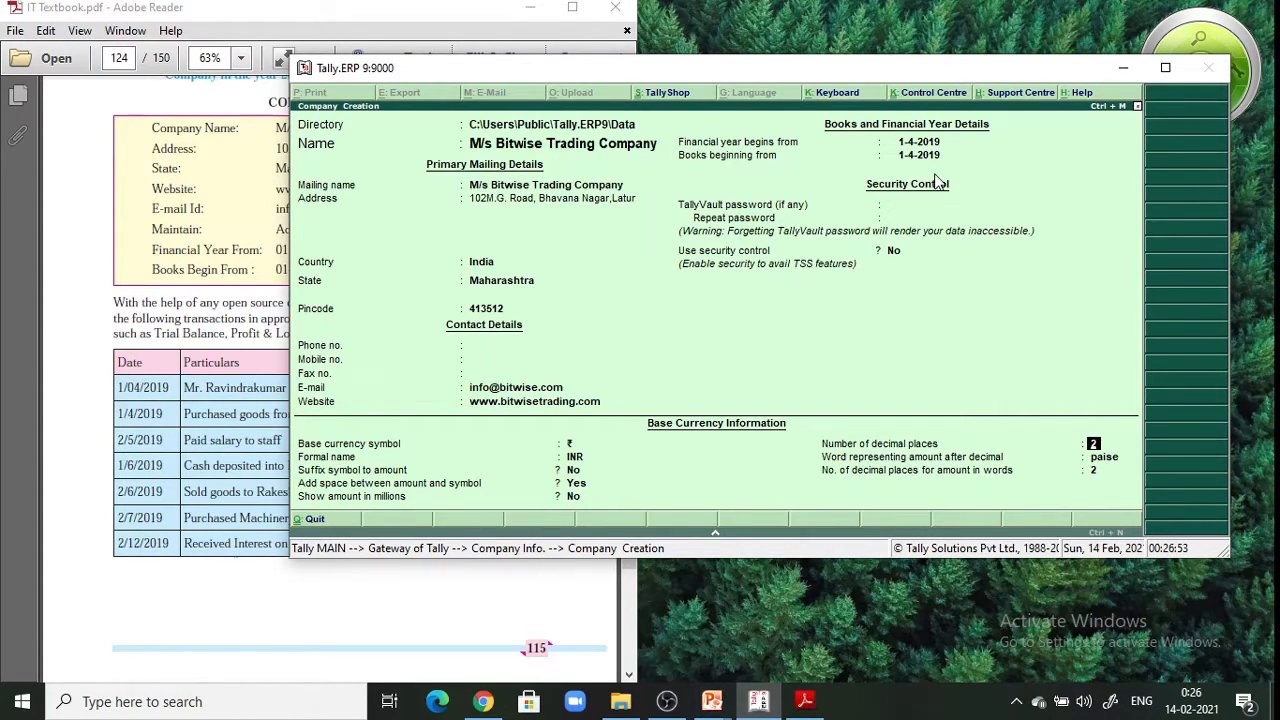
key("Return")
key("Return")
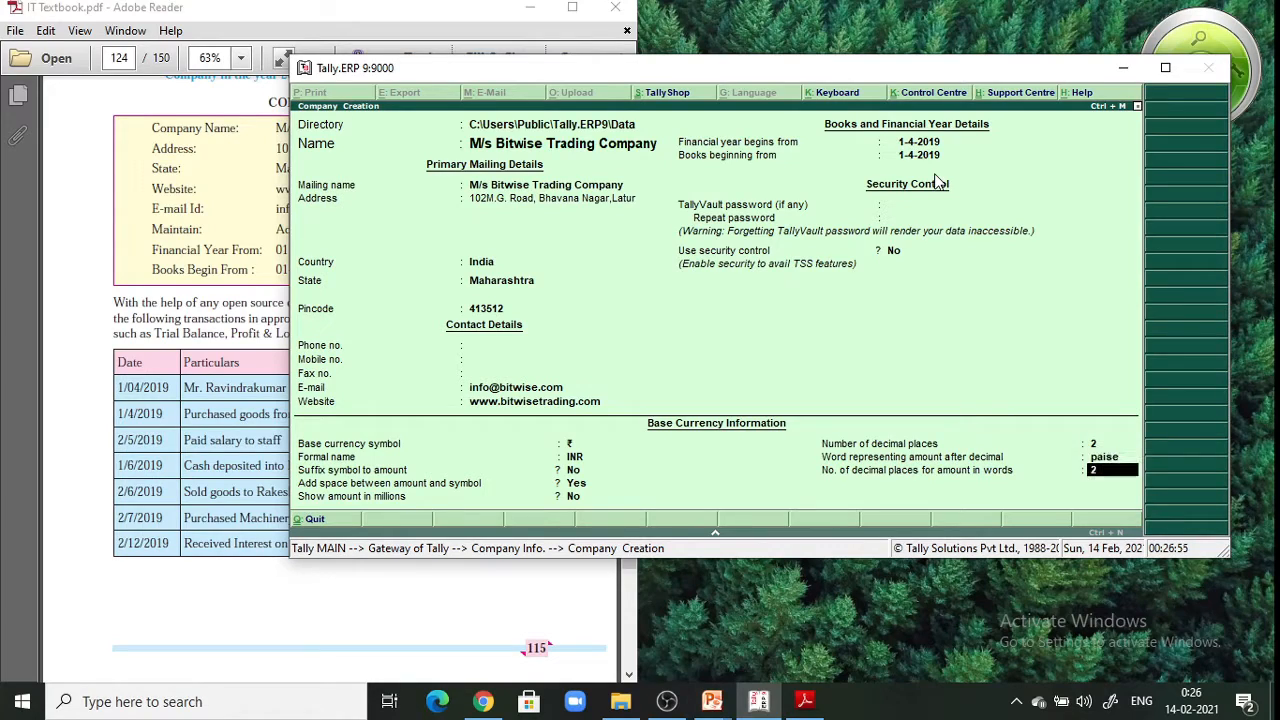
key("Return")
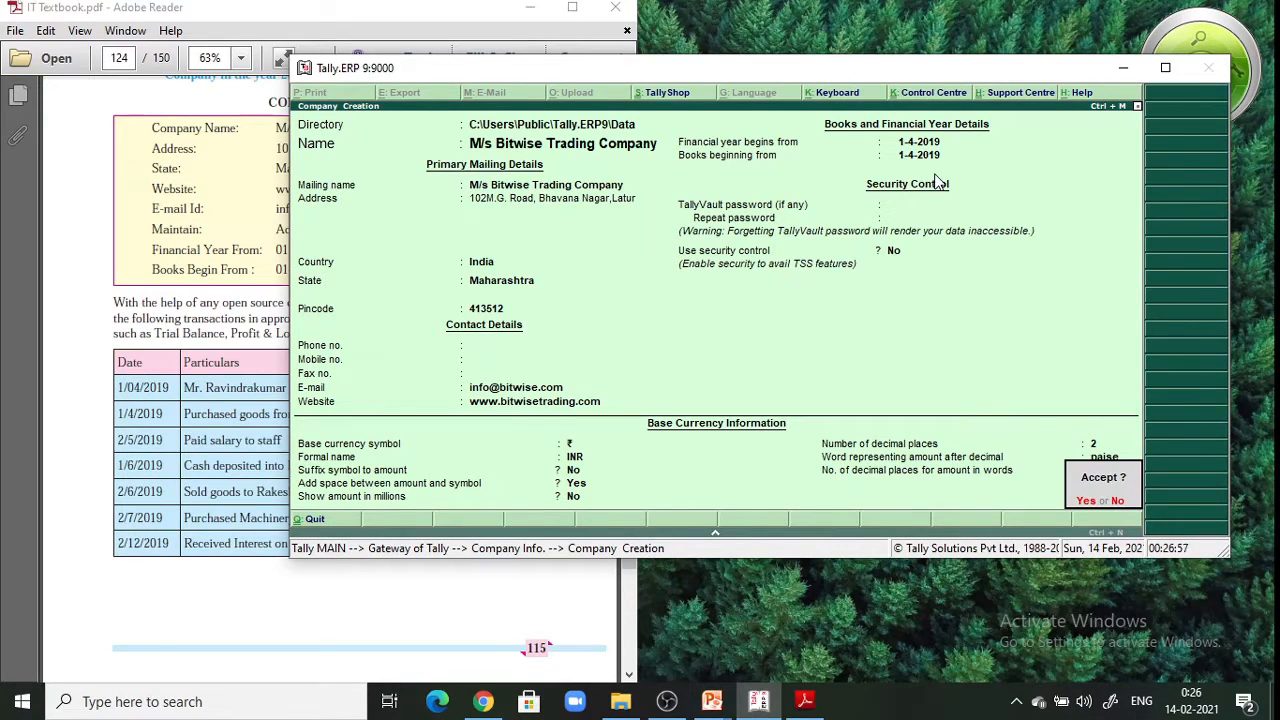
key("Return")
Maximize Tally, shut the Swastik Garments Suppliers company, and return to the Gateway of Tally
left_click(1165, 68)
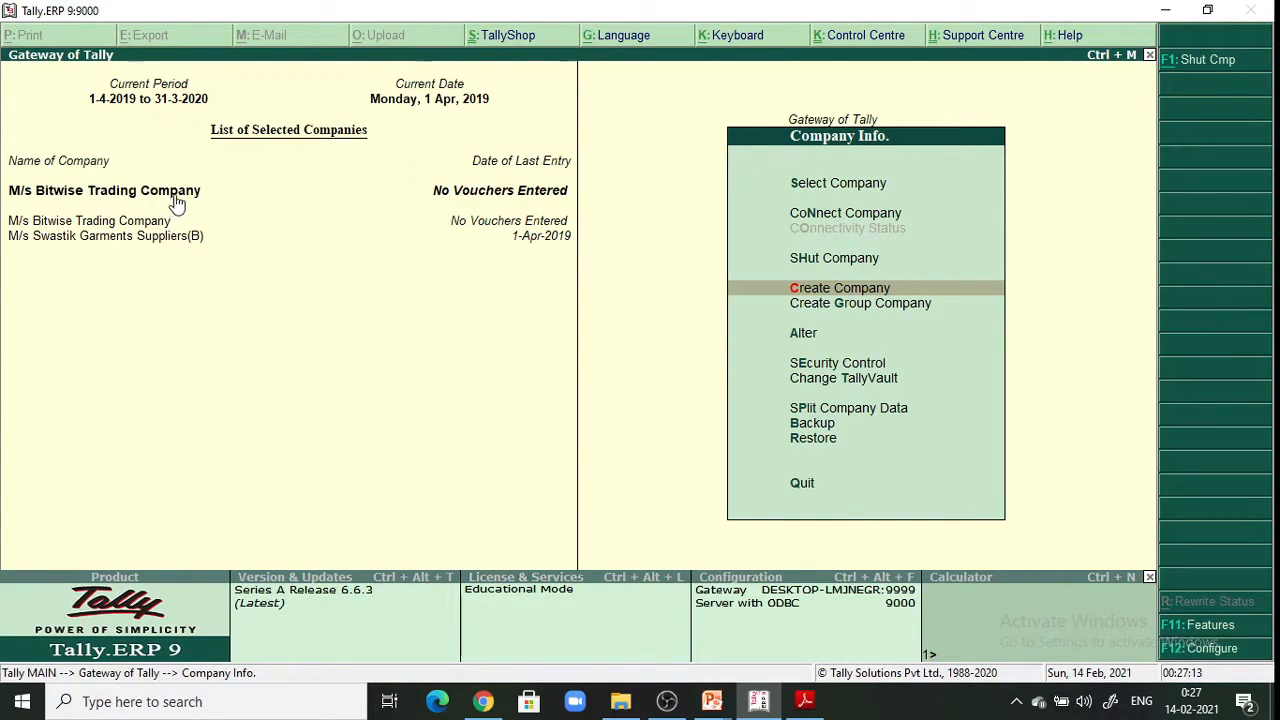
left_click(853, 266)
key("Down")
key("Return")
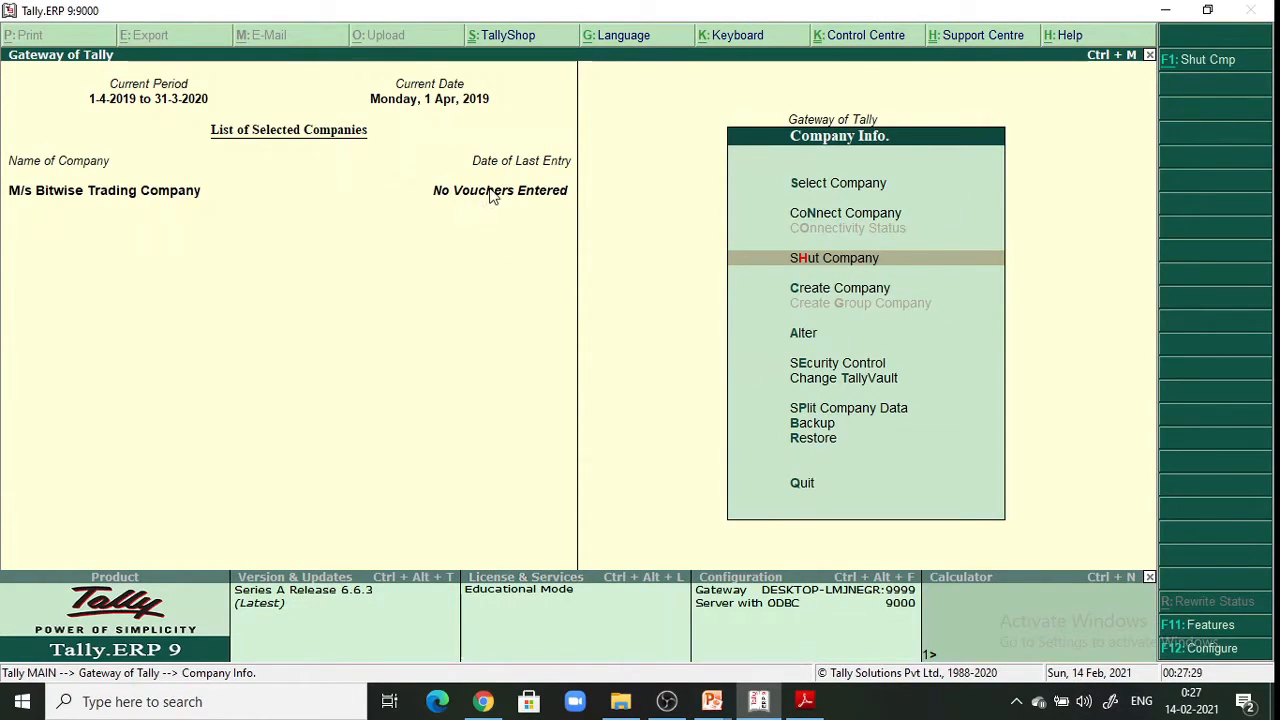
key("Escape")
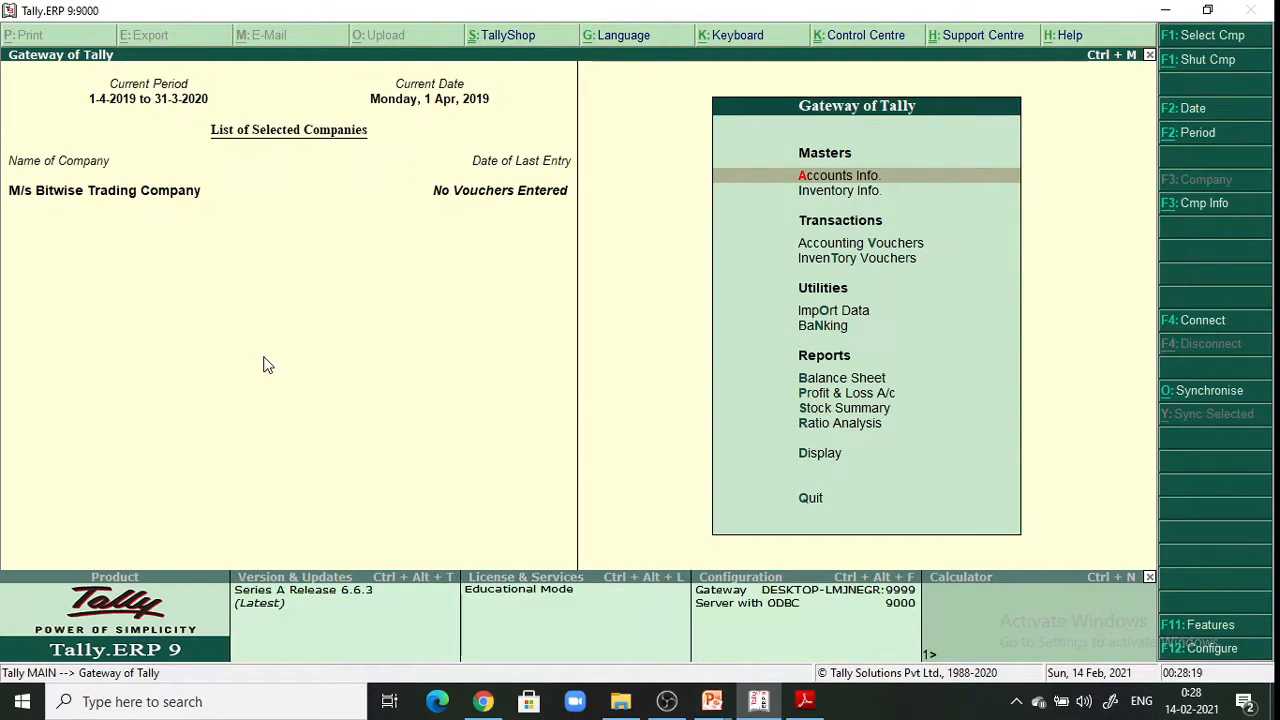
Bring the IT Textbook PDF with the Bitwise transaction table to the front
left_click(805, 701)
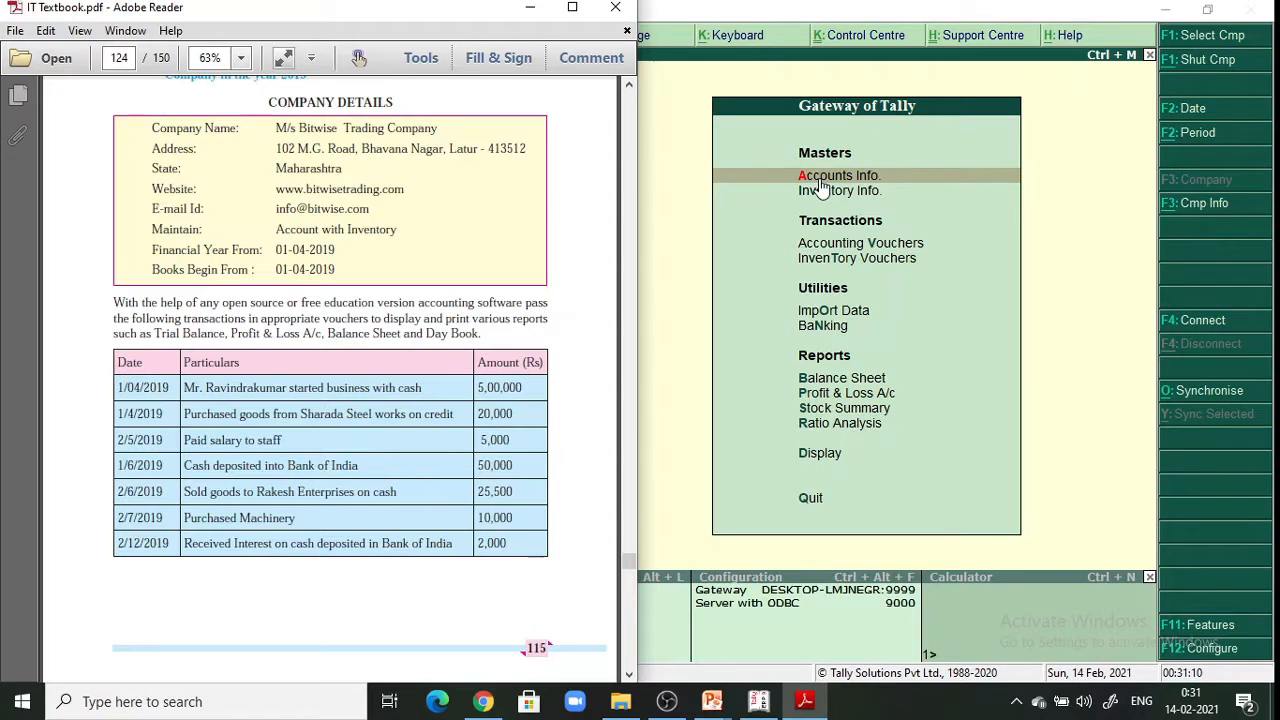
Place a floating Tally window beside the page 124 transaction table and open Accounts Info
key("Page_Down")
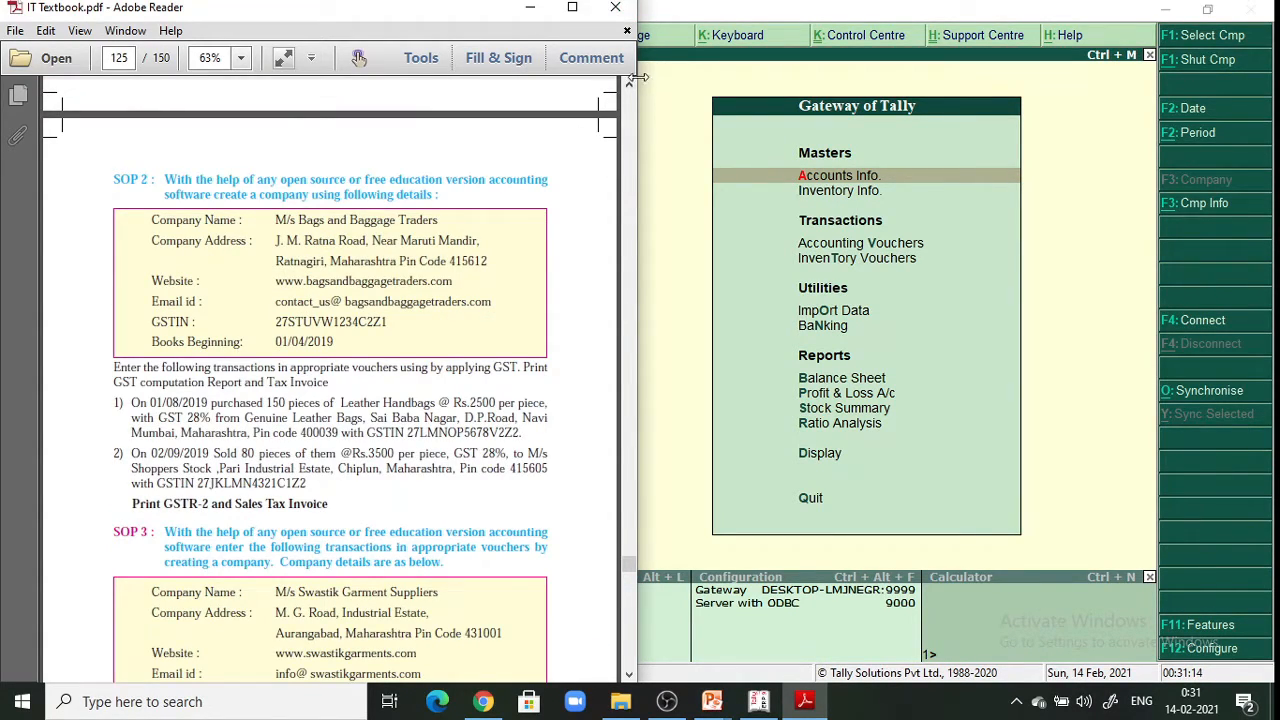
scroll(629, 89, "up", 10)
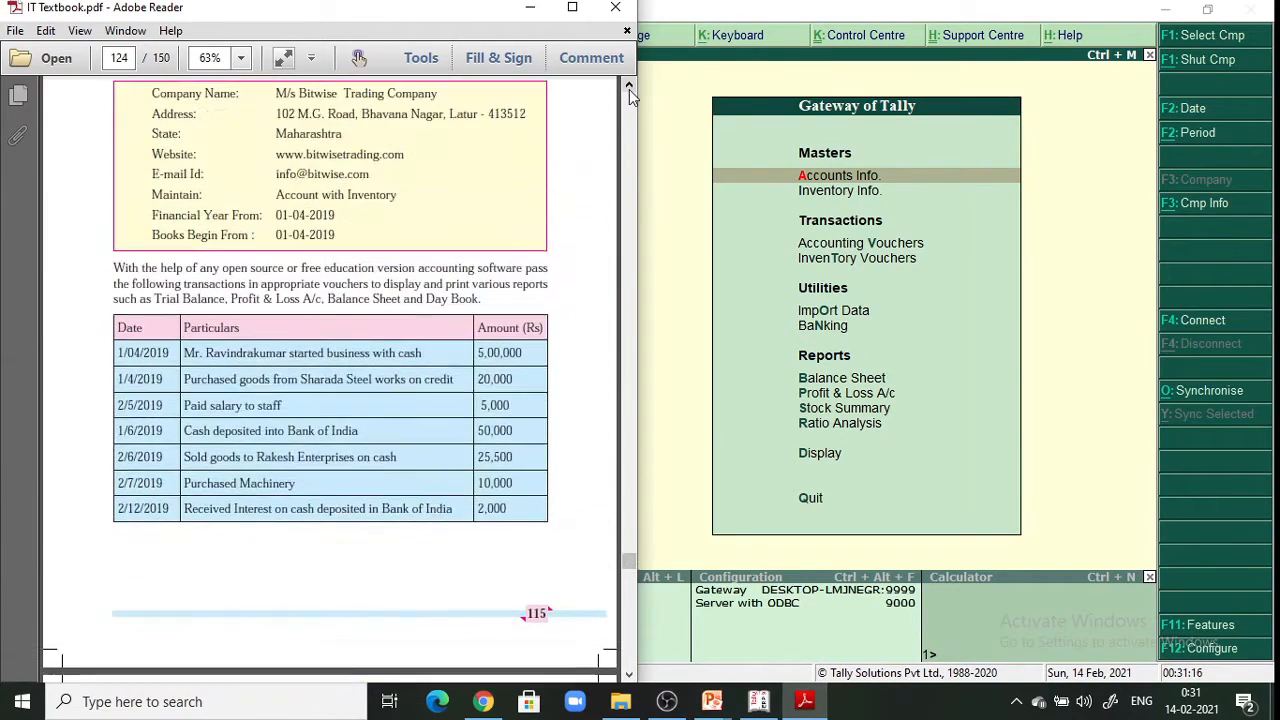
left_click(830, 8)
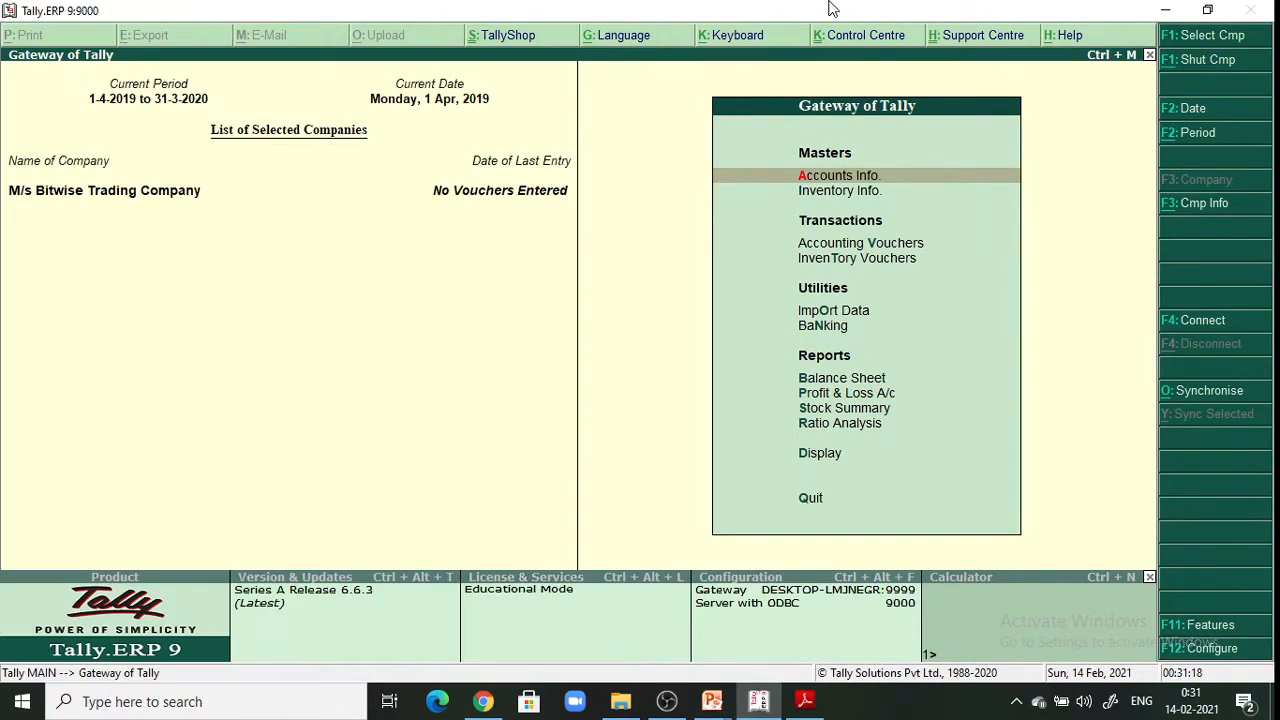
double_click(830, 8)
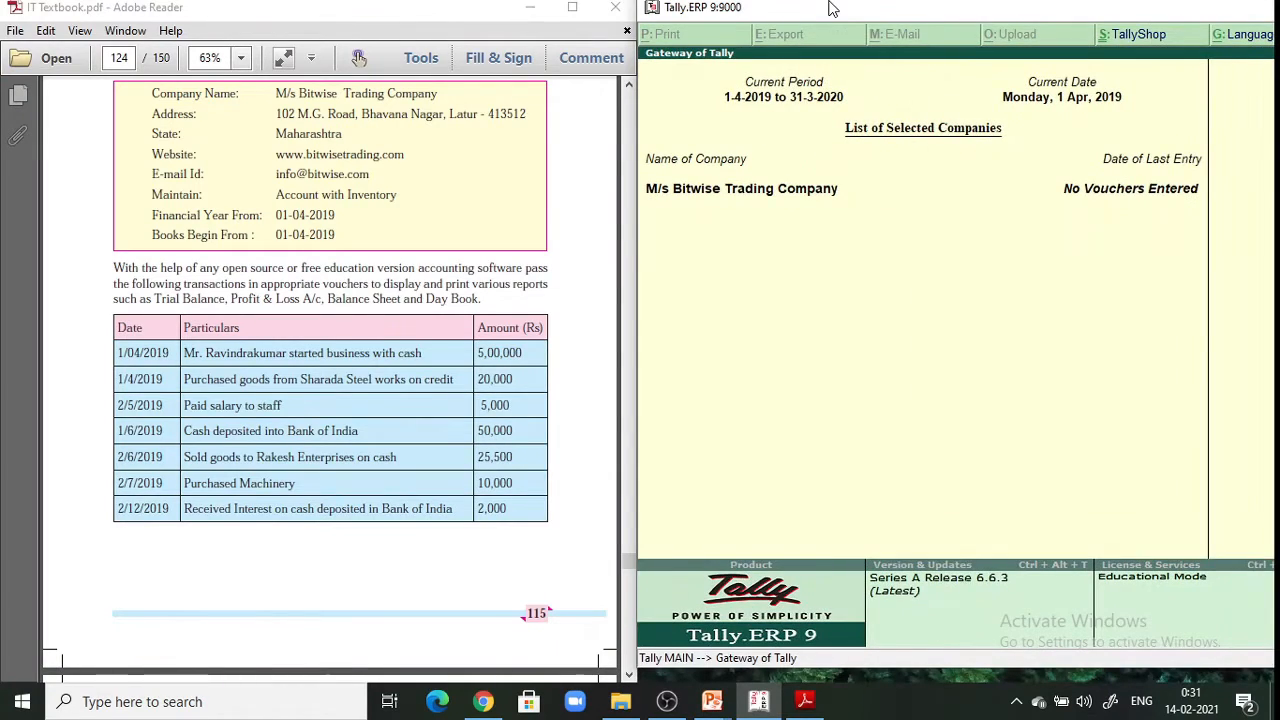
left_click_drag(866, 9, 408, 87)
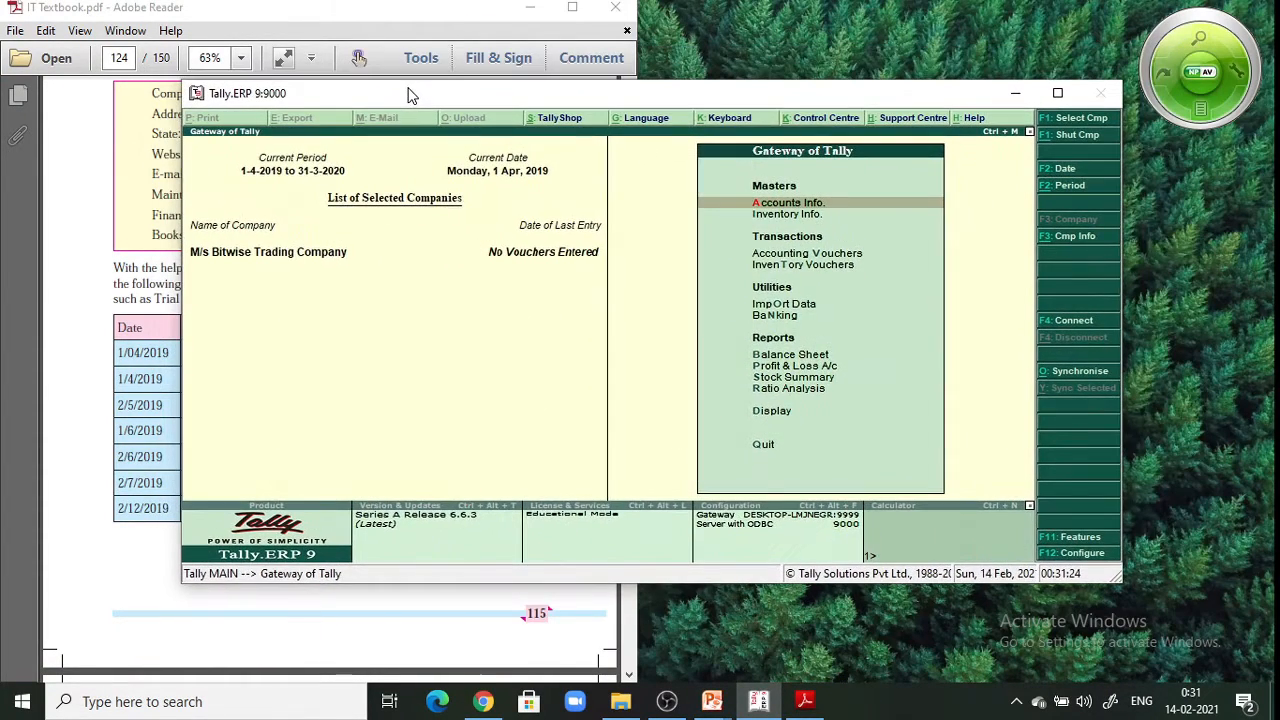
left_click_drag(591, 95, 687, 40)
left_click(166, 8)
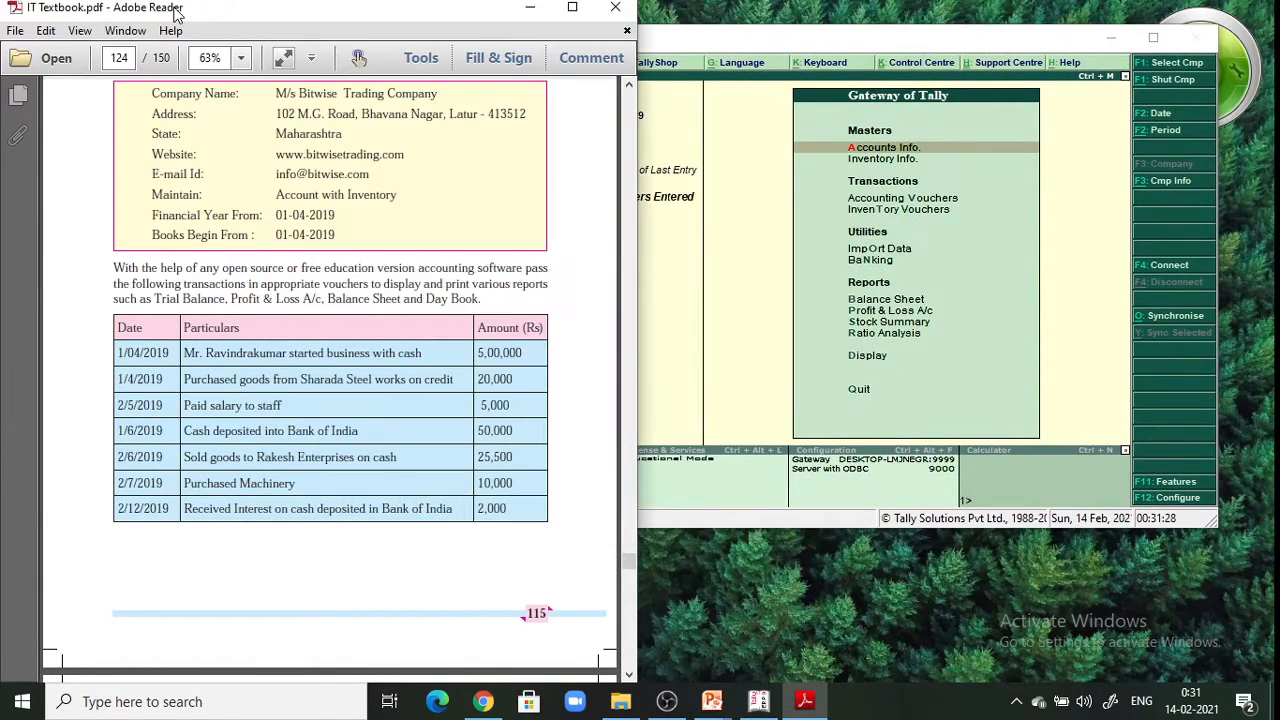
left_click(904, 162)
key("Return")
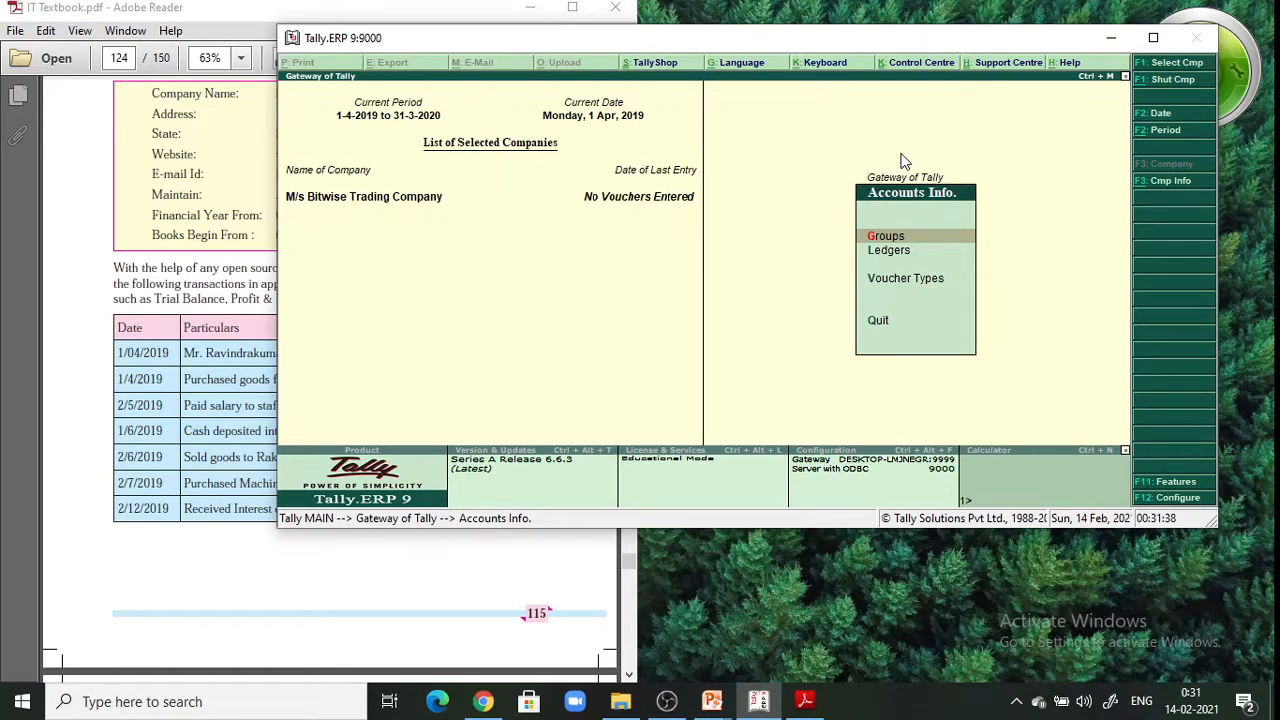
Maximize Tally and open a blank Single Ledger creation form under Accounts Info > Ledgers
left_click(1153, 37)
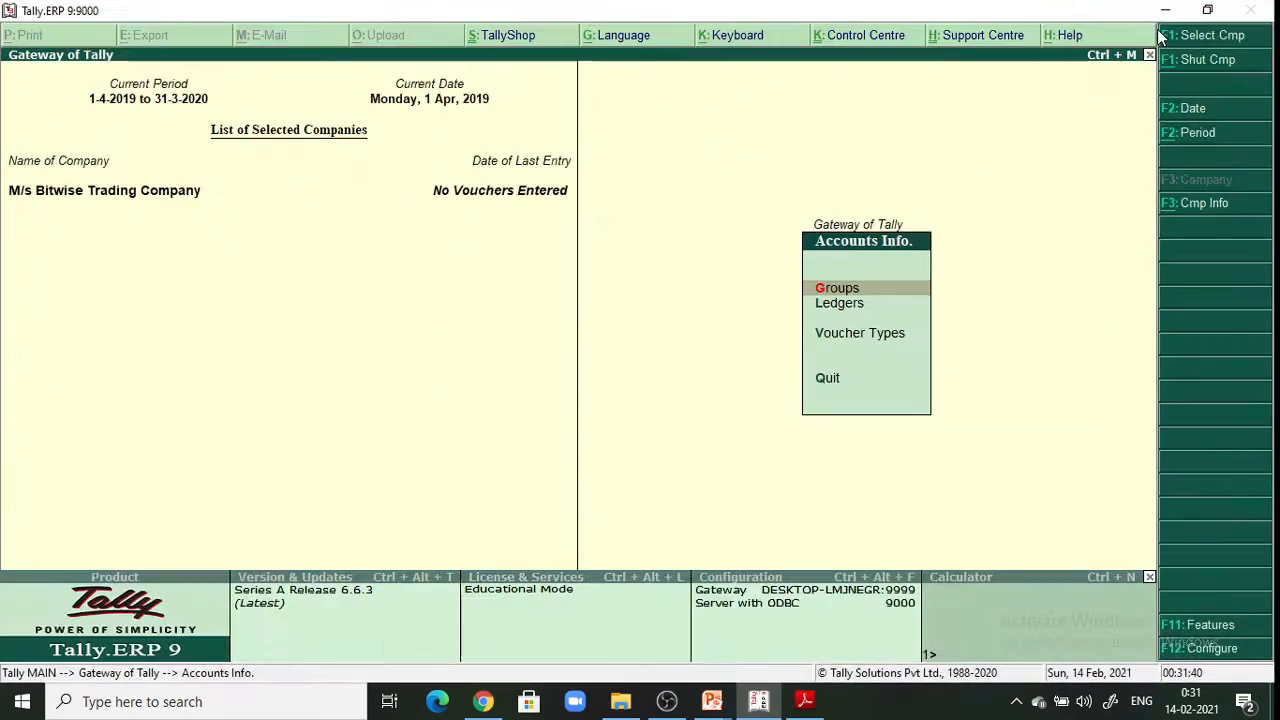
key("Down")
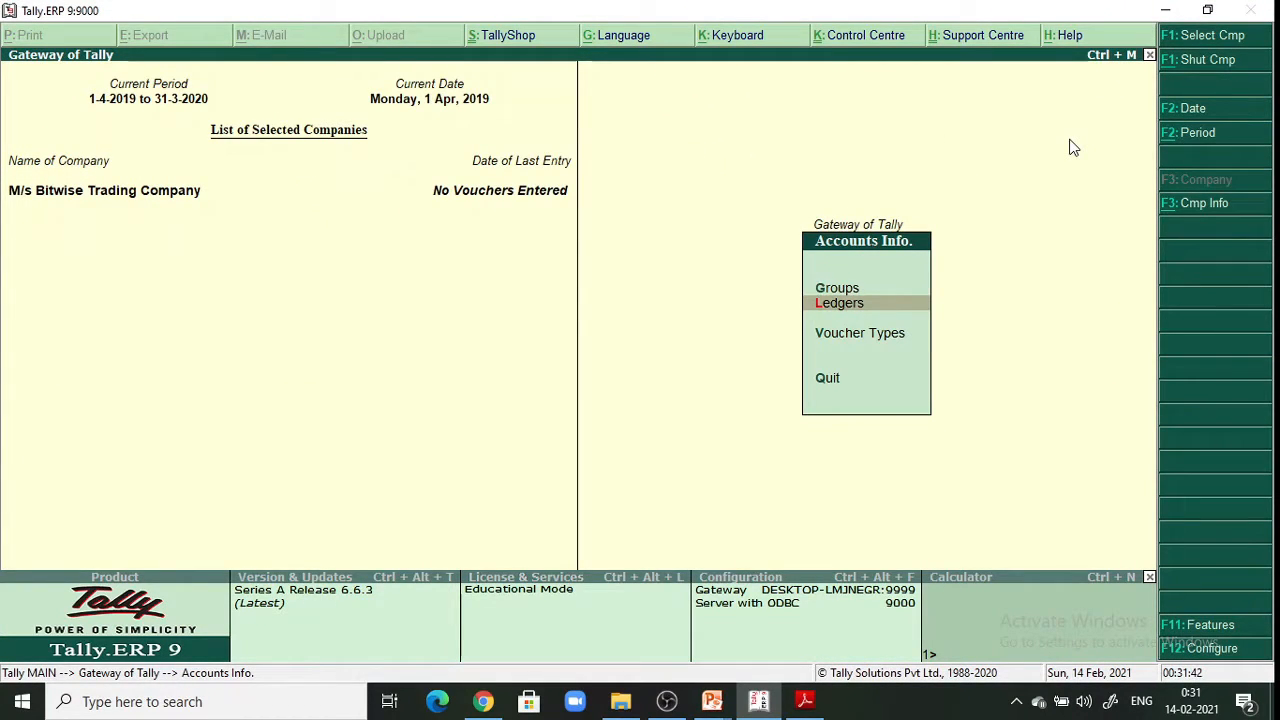
key("Return")
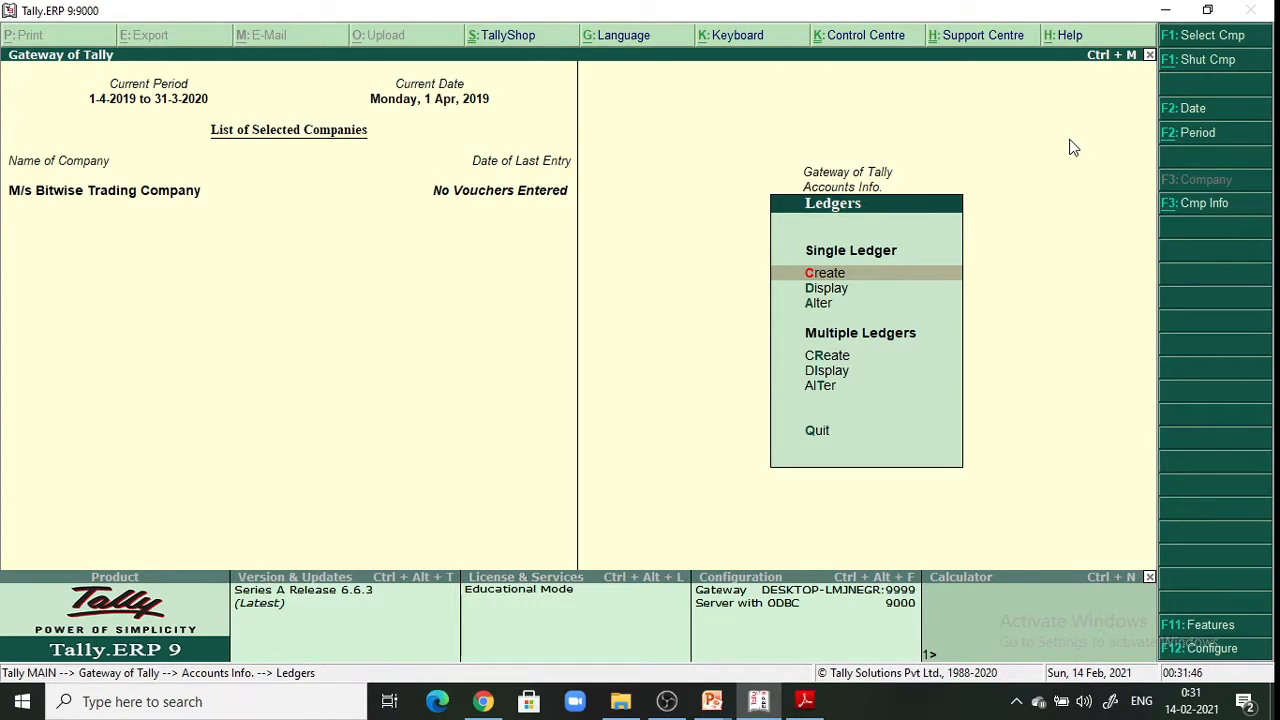
key("Return")
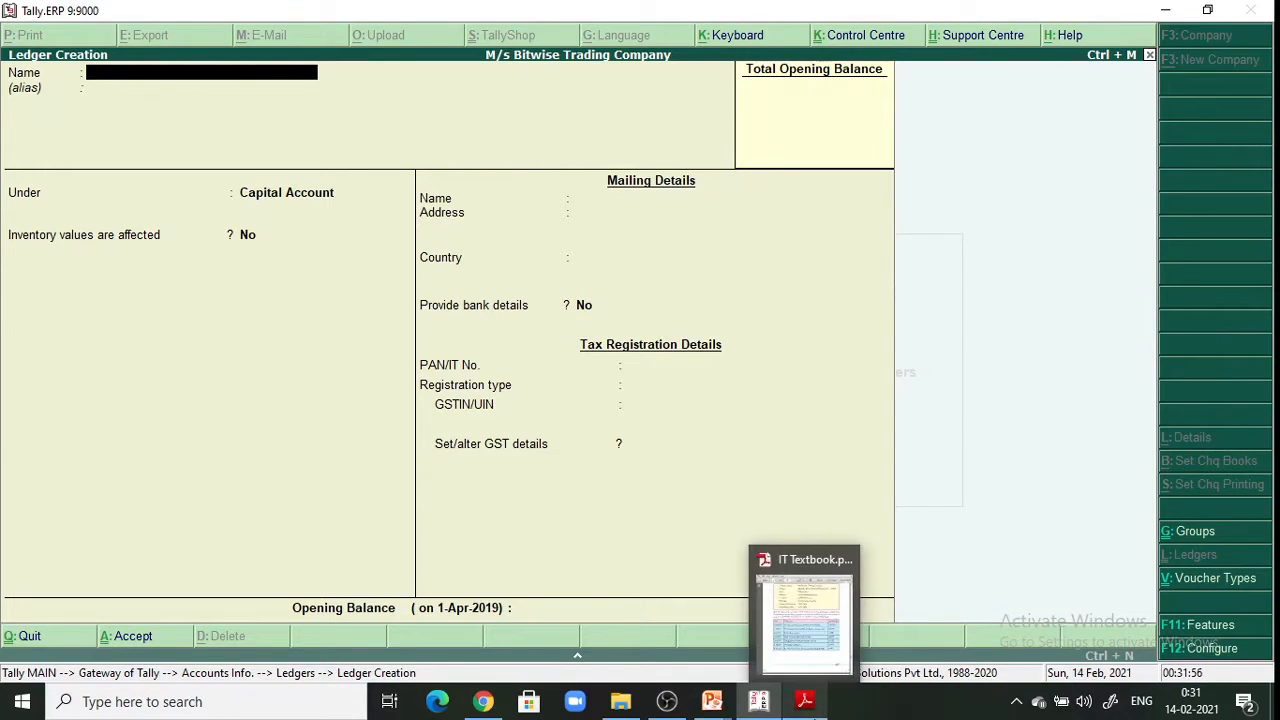
Check the textbook, then name the new ledger as the proprietor's capital account
left_click(805, 701)
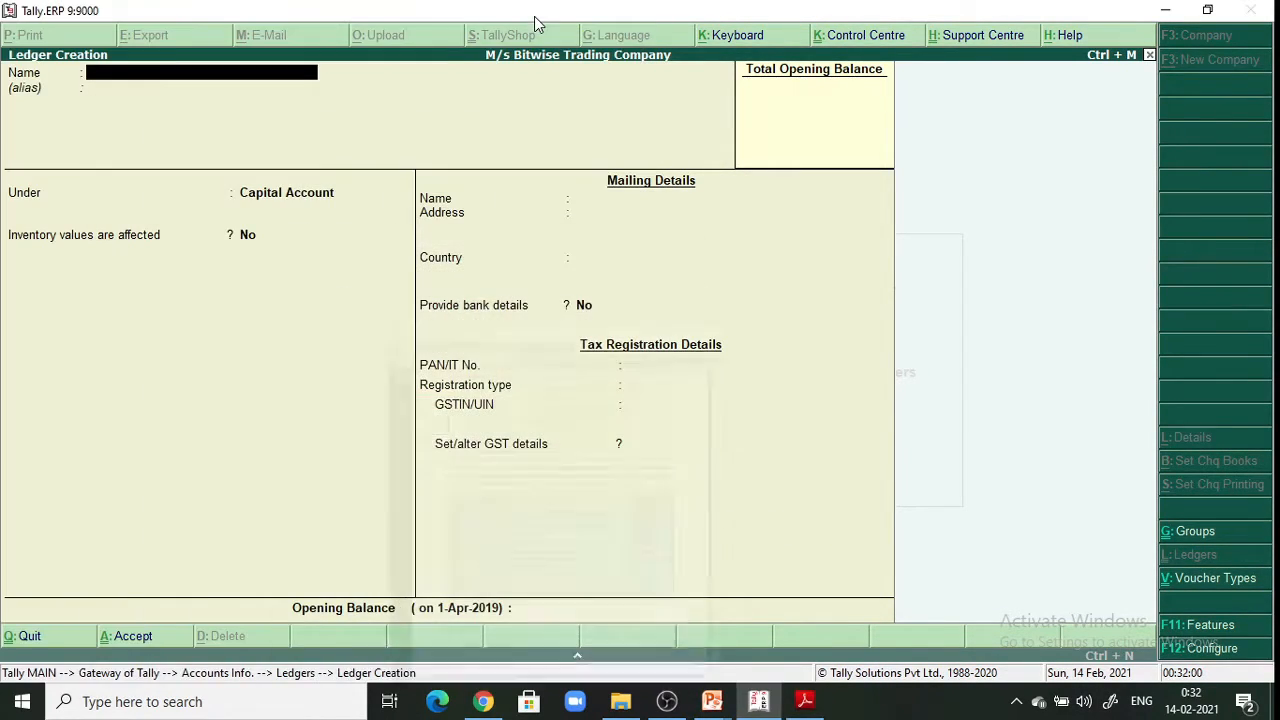
left_click(530, 7)
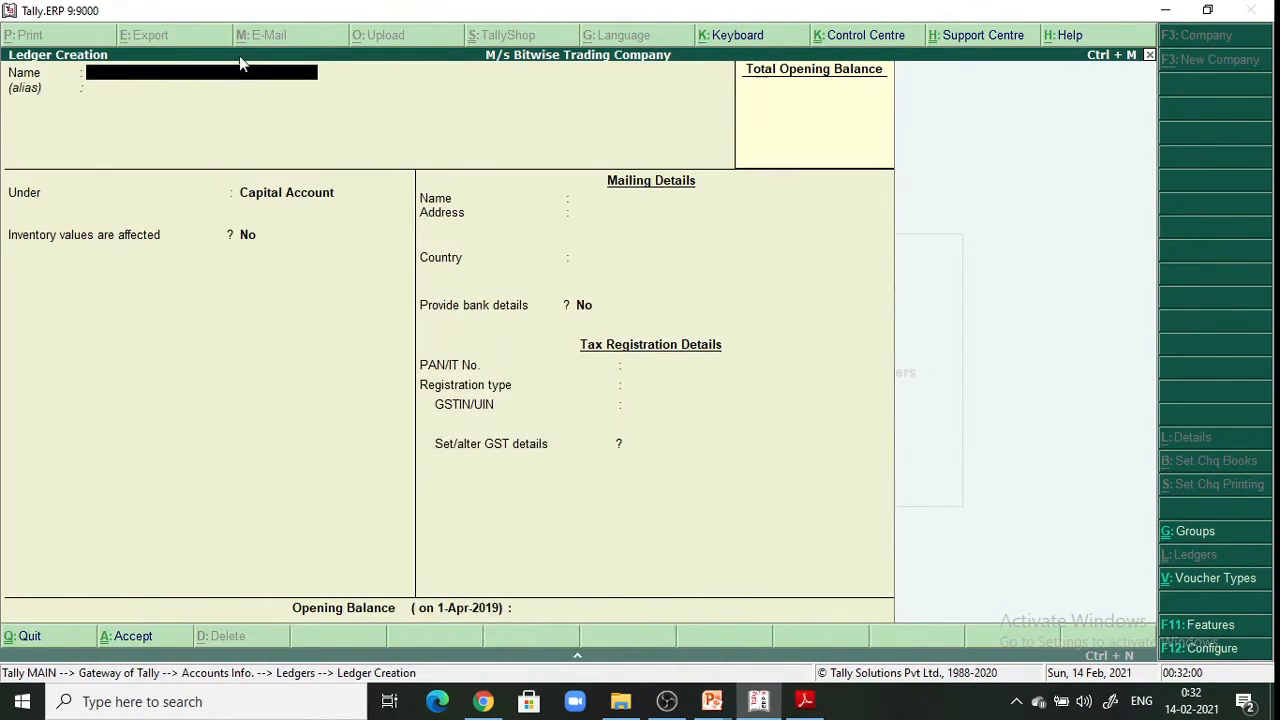
left_click(227, 84)
type("Mr. Rajendrakumar Ca")
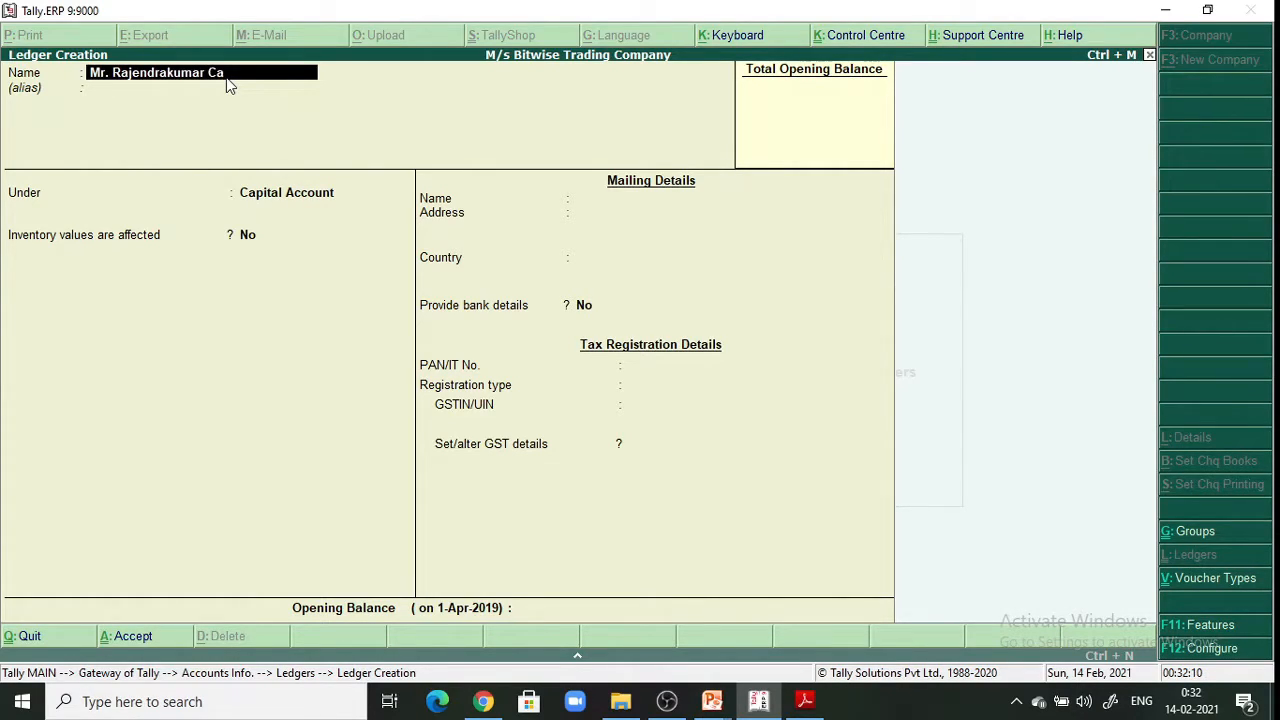
type("pital a/c")
key("Return")
key("Return")
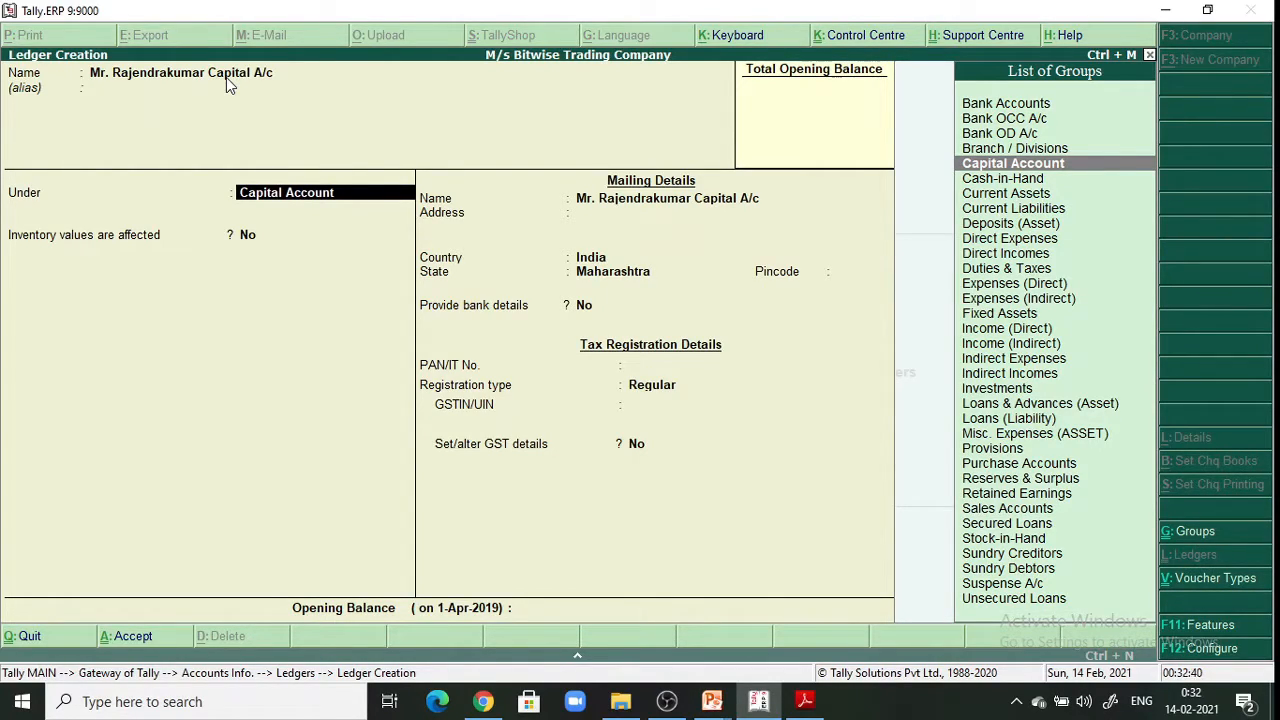
Place the capital ledger under Capital Account, keep India/Maharashtra and Regular registration, and save it
key("Return")
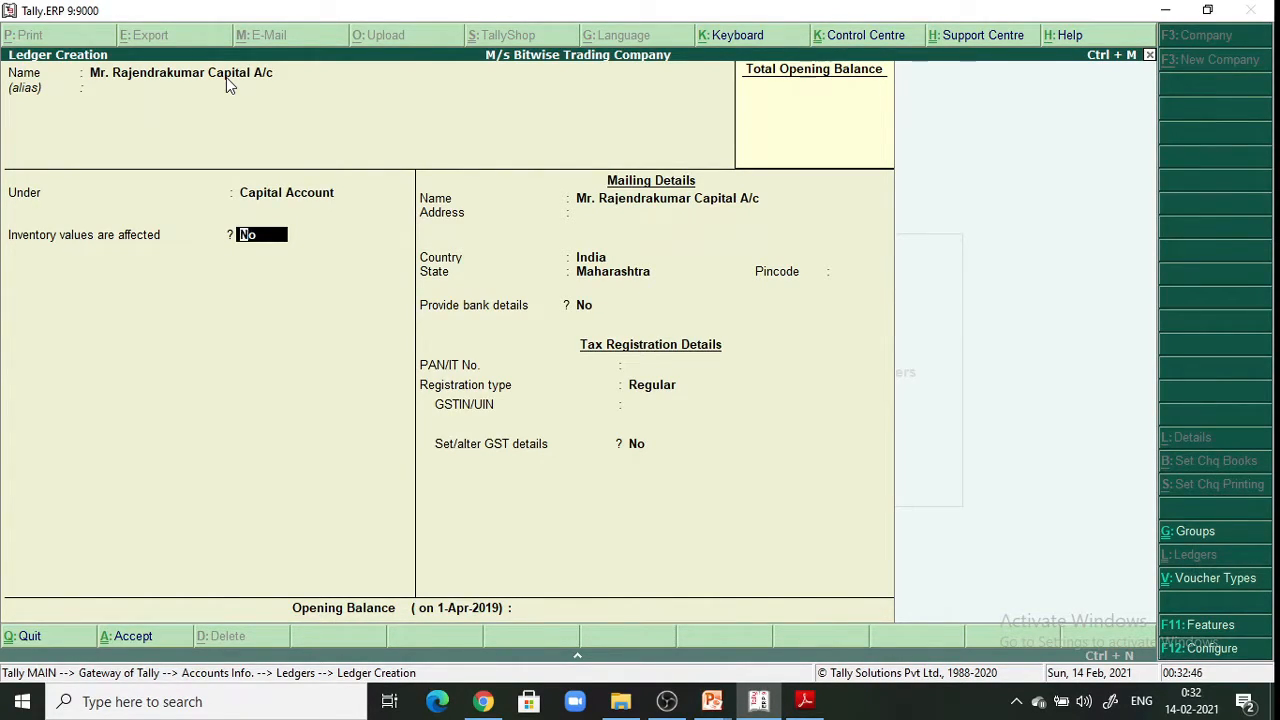
key("Return")
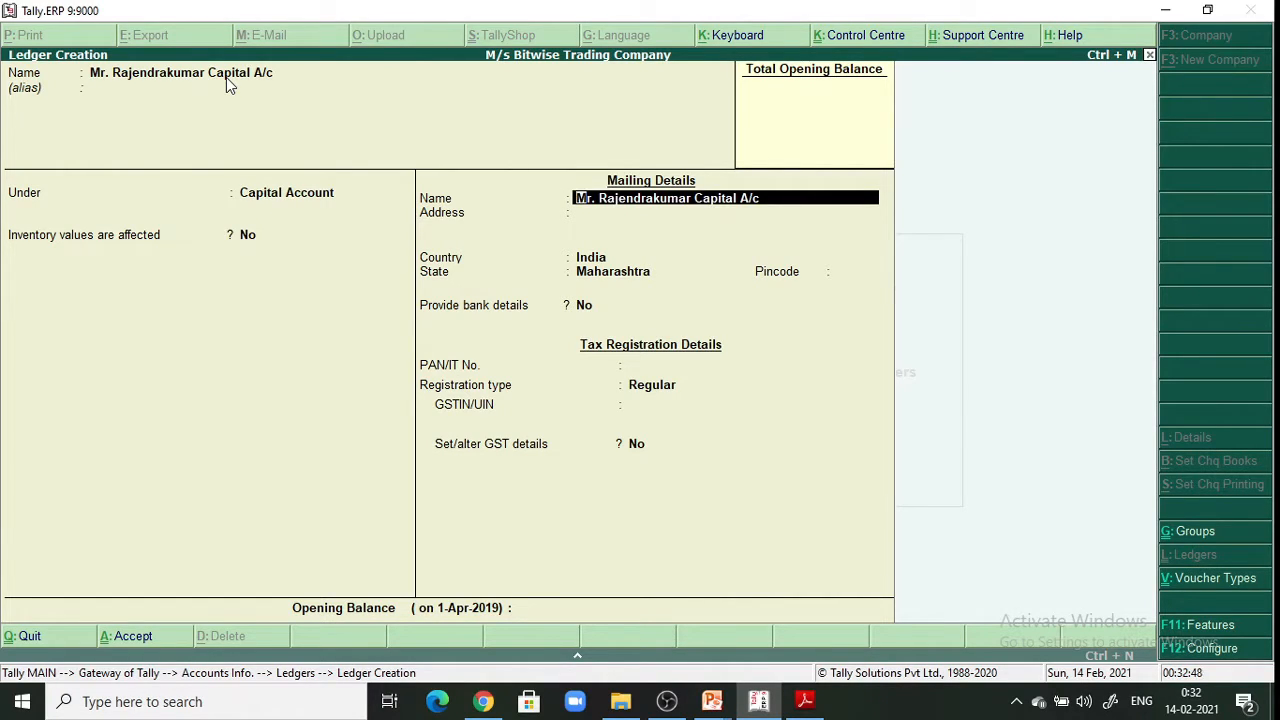
key("Return")
key("Return")
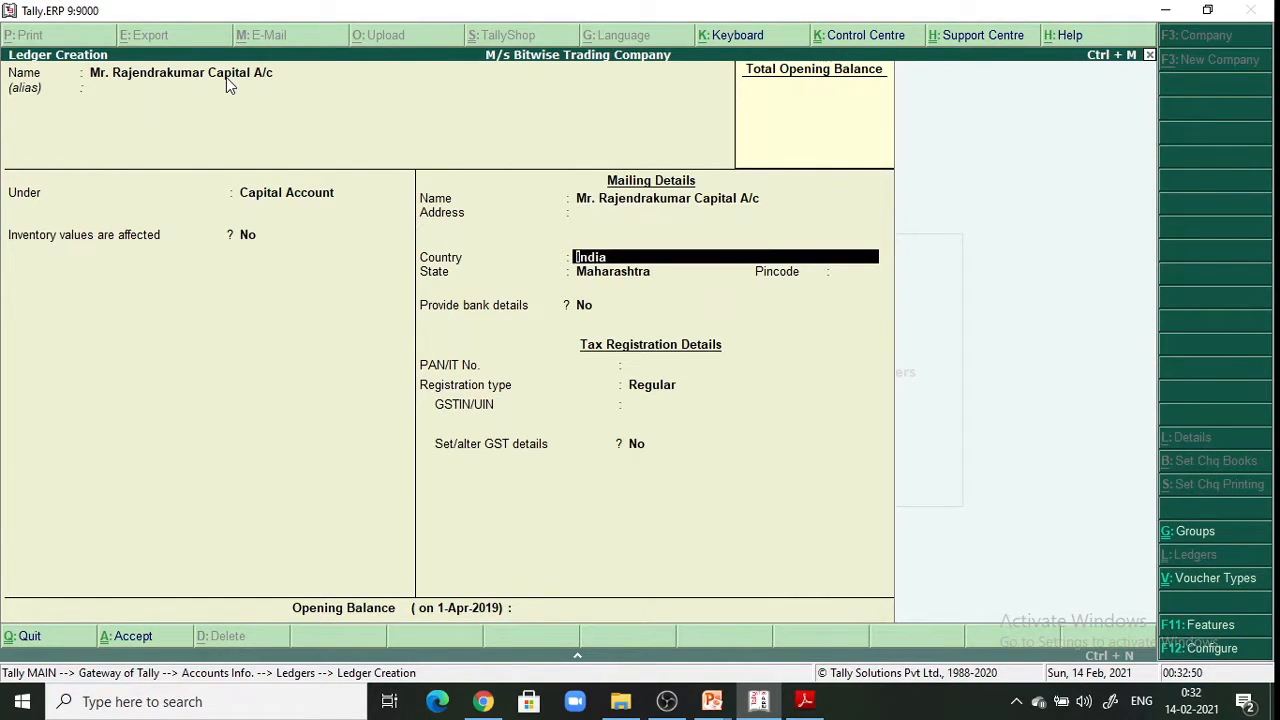
key("Return")
key("Return")
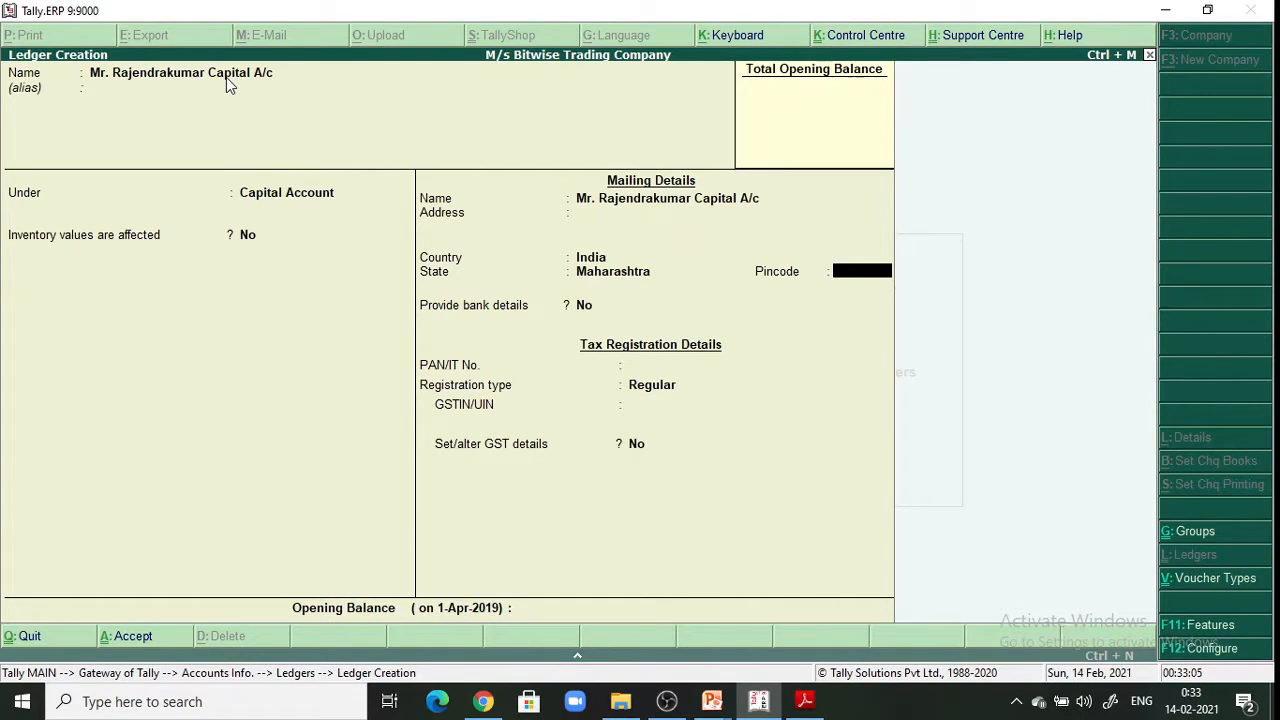
key("Return")
key("Return")
key("Return")
key("Return")
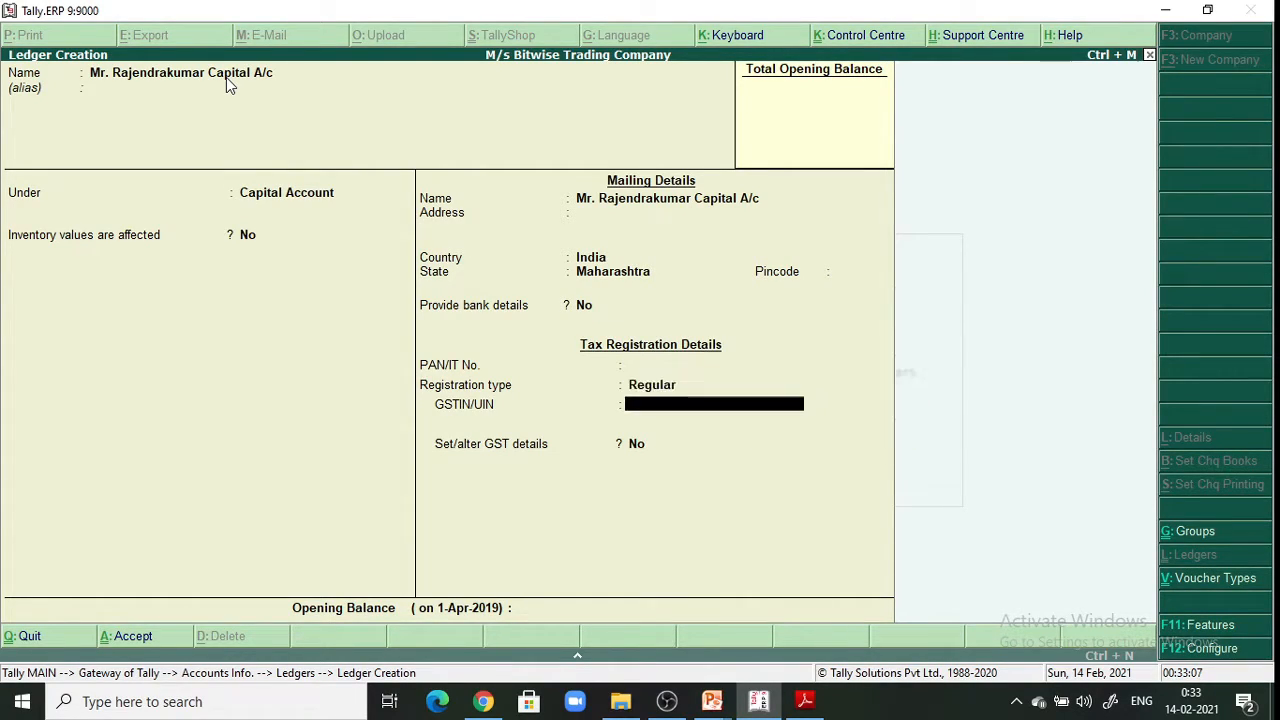
key("Return")
key("Return")
key("Return")
key("Return")
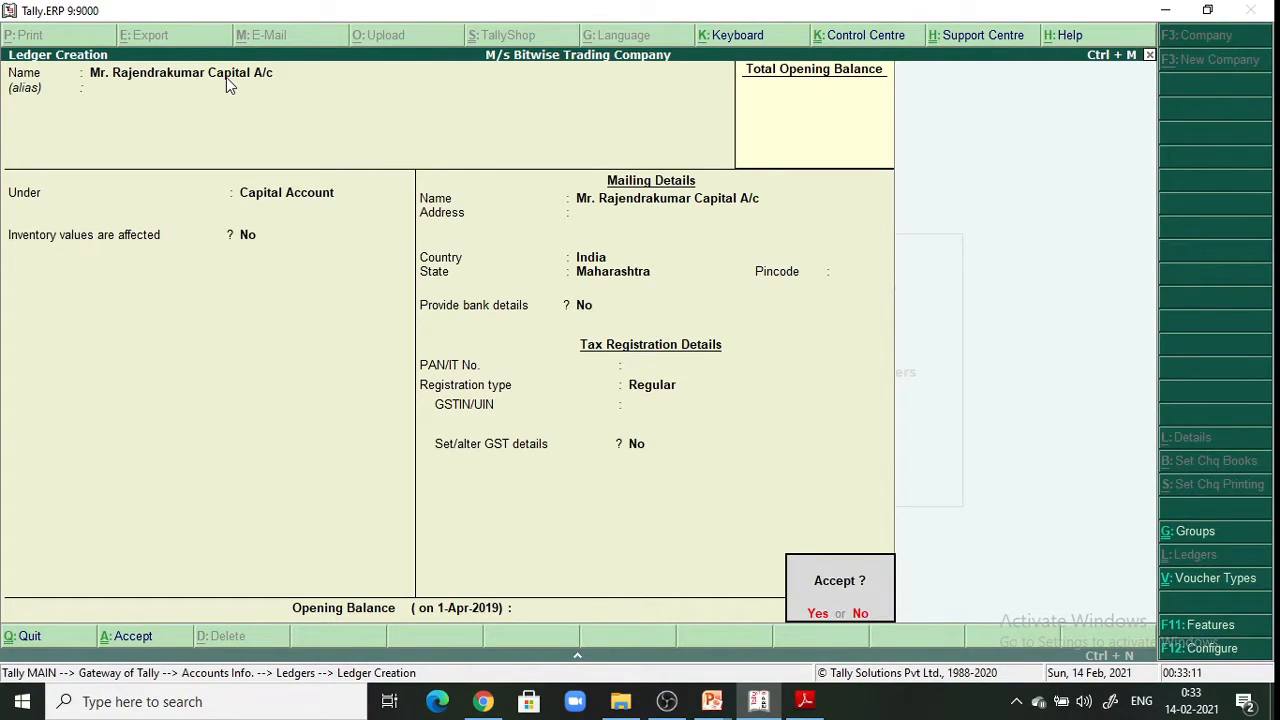
key("Return")
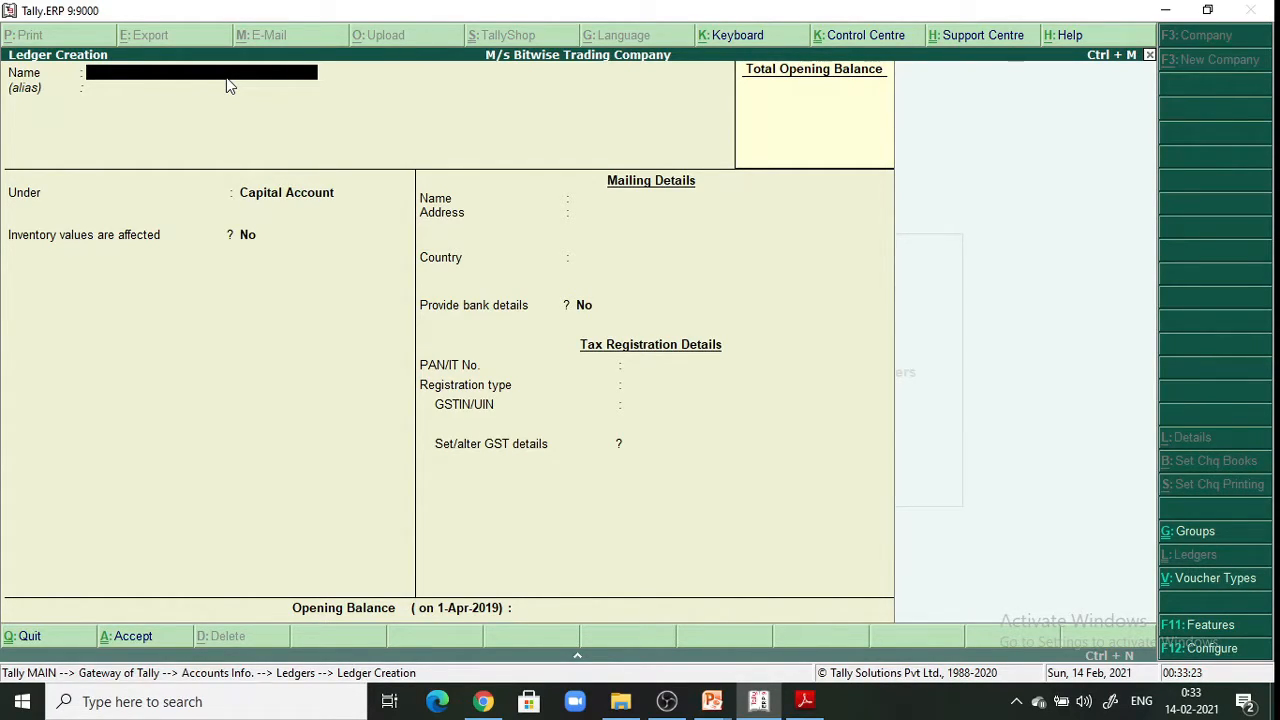
Quit ledger creation and open Accounting Vouchers from the Gateway of Tally, showing Payment No. 1
key("Escape")
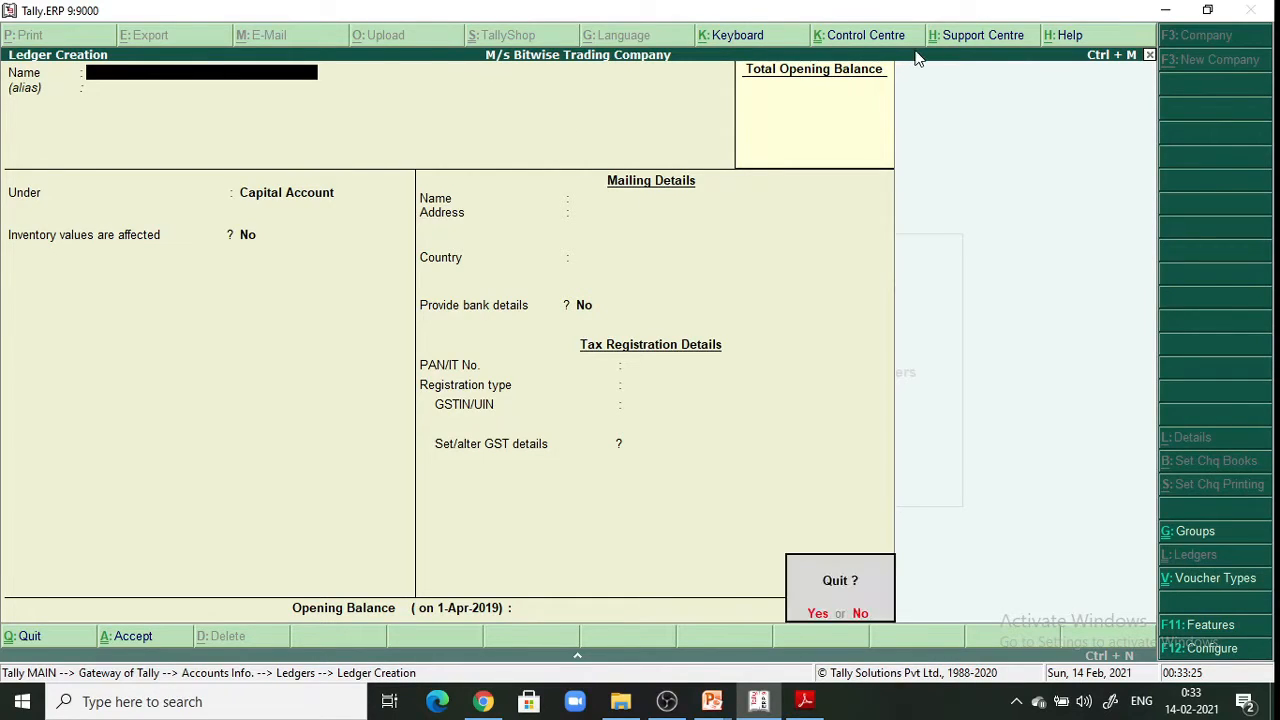
key("y")
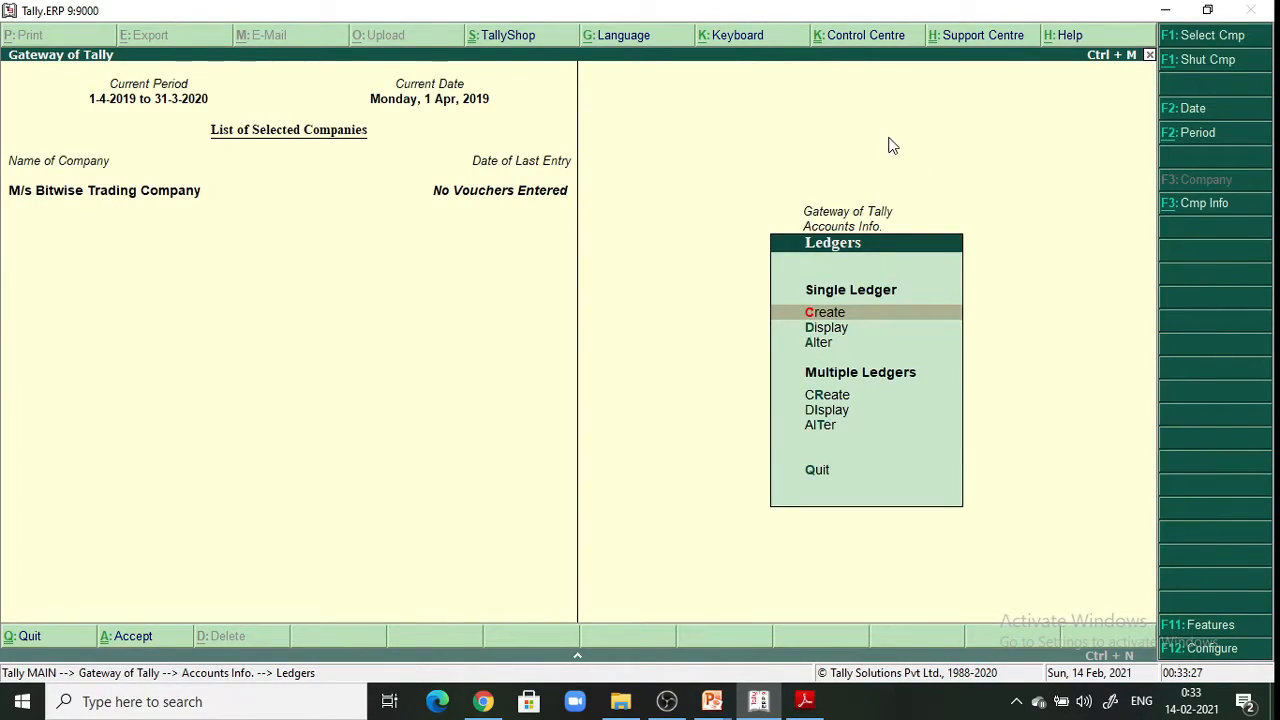
key("Escape")
key("Escape")
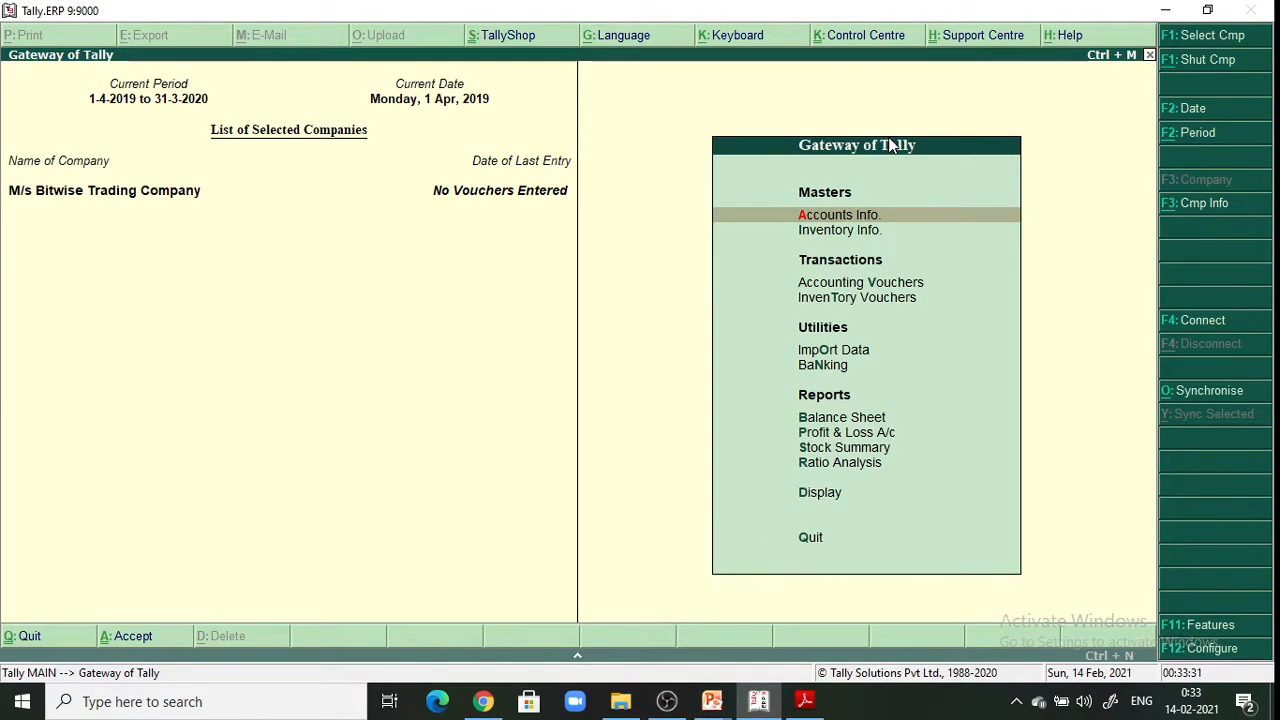
key("Down")
key("Down")
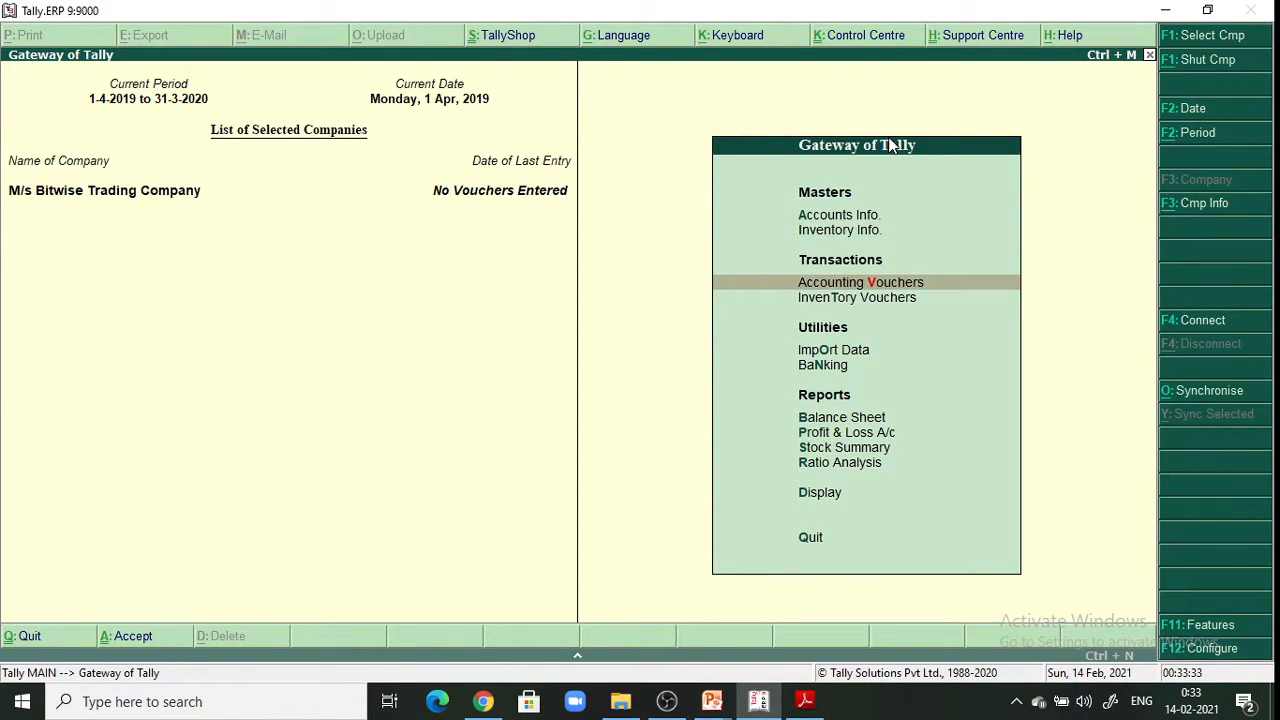
key("Return")
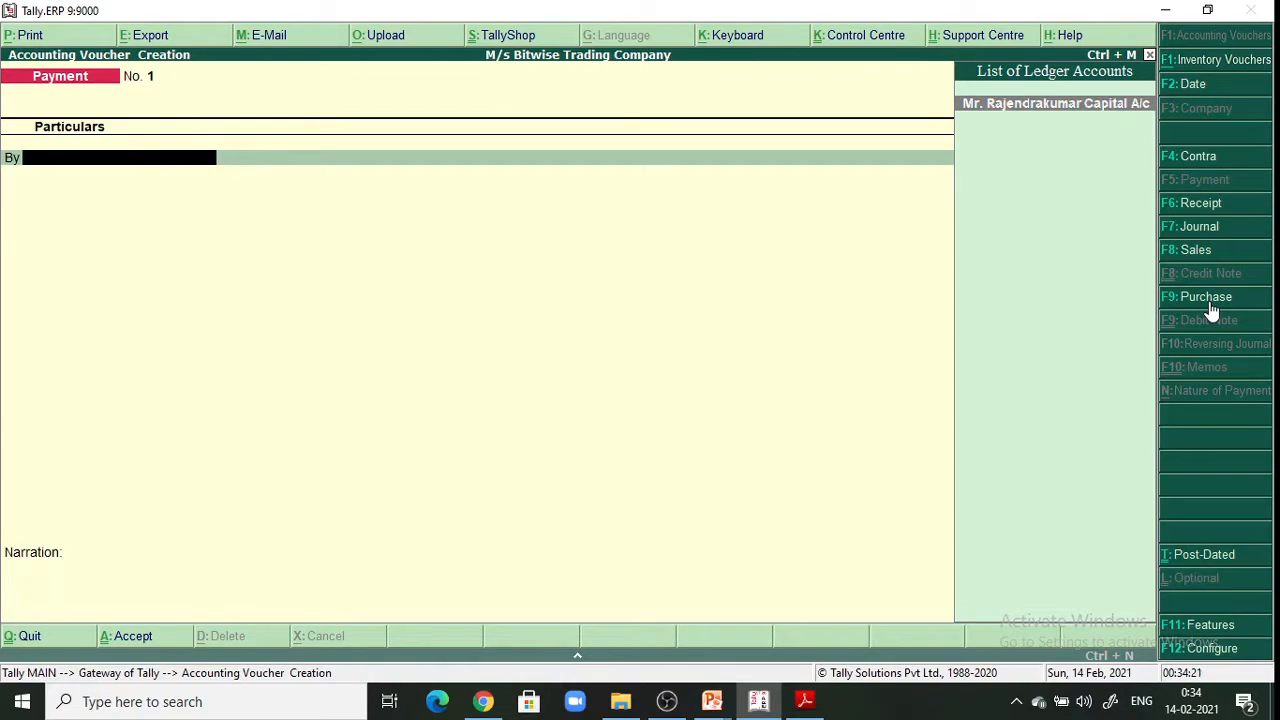
Switch the voucher type to Receipt (F6), giving Receipt No. 1
left_click(1217, 206)
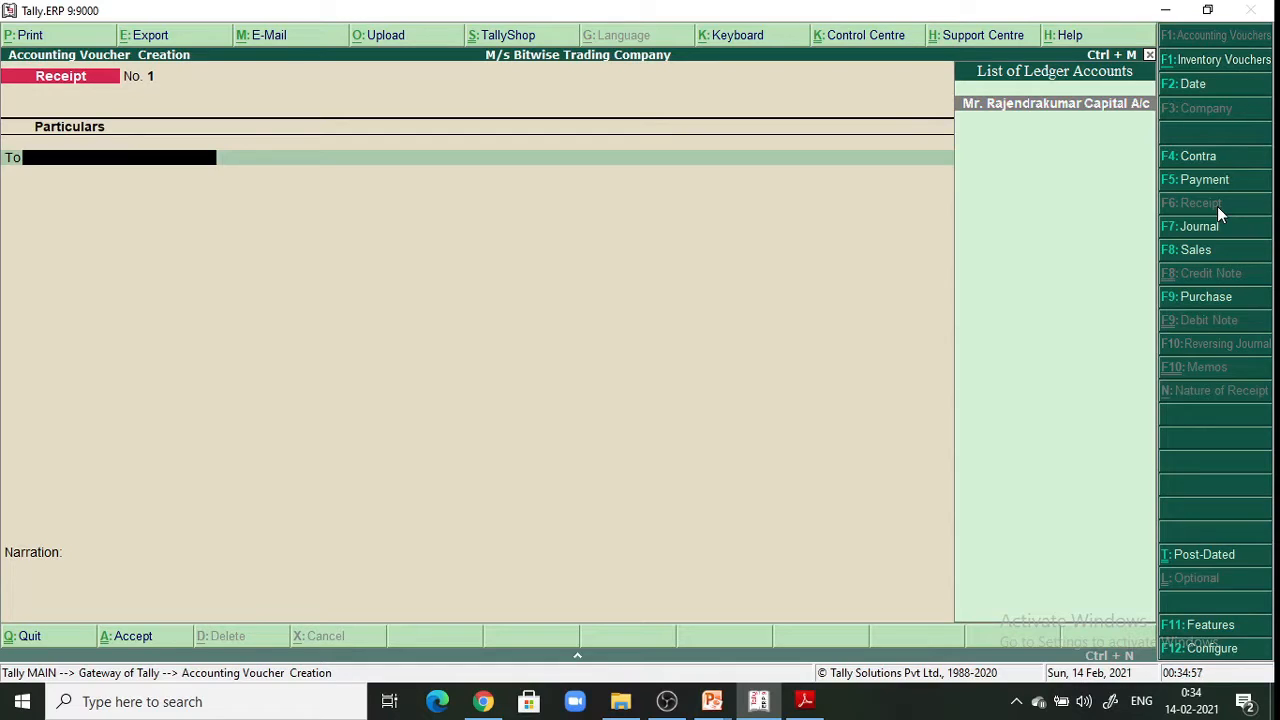
Credit the proprietor's capital ledger with 5,00,000 and select Cash on the By line
left_click(1072, 104)
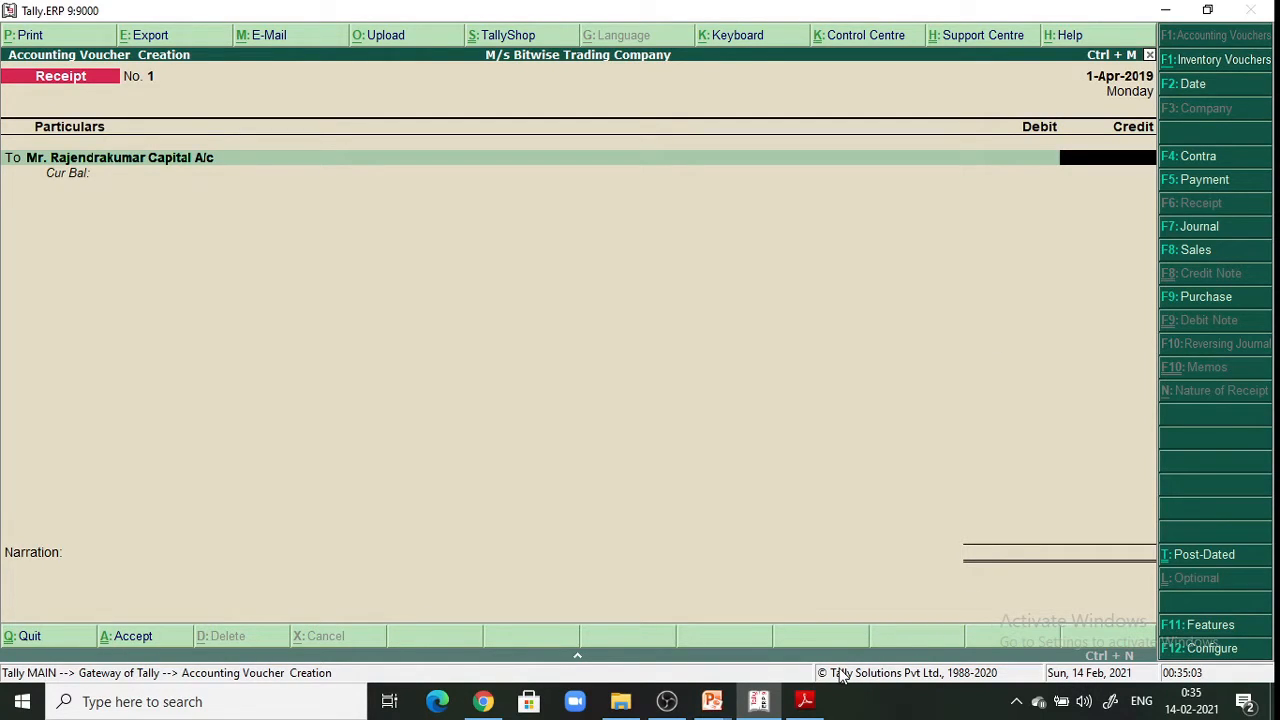
left_click(815, 703)
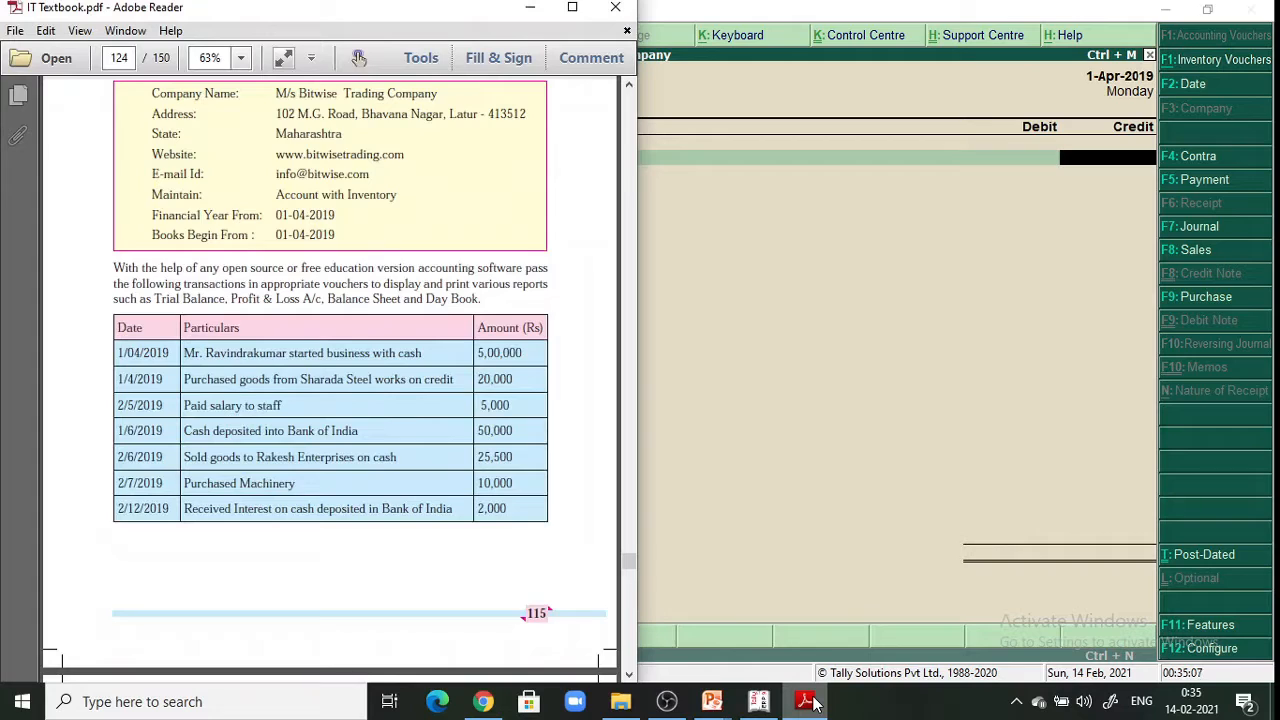
left_click(524, 8)
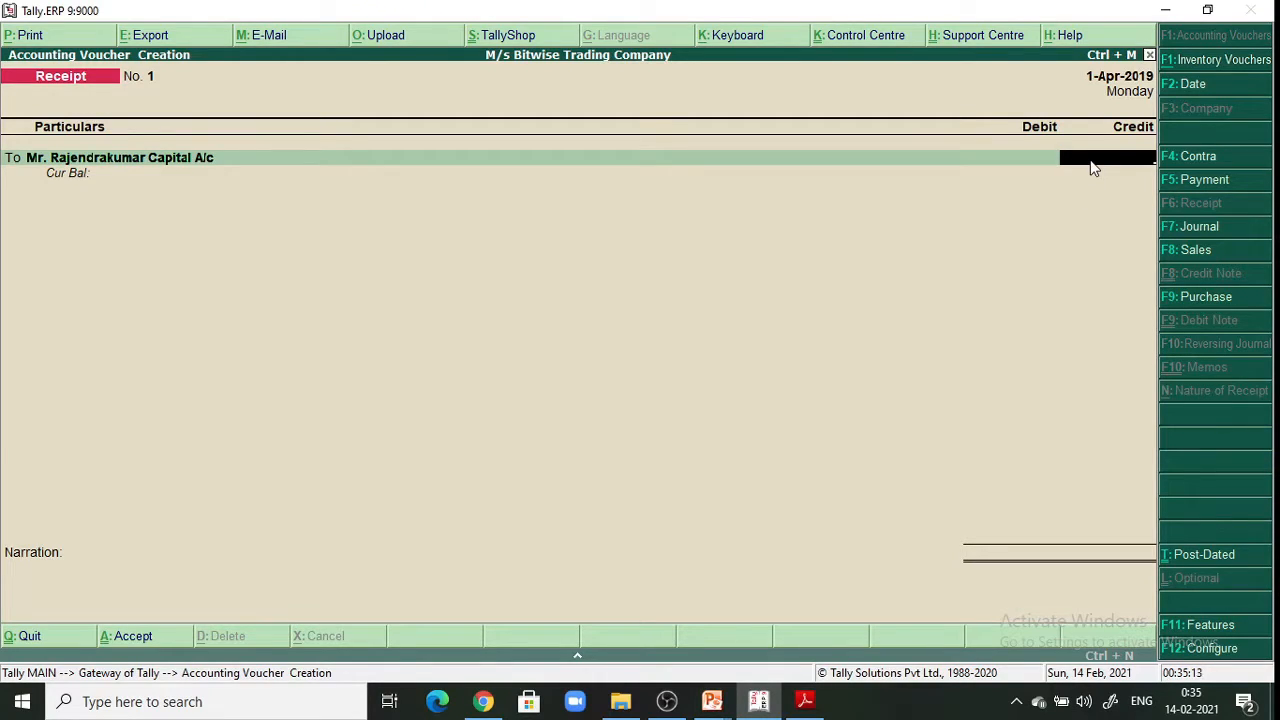
type("5,00,000")
key("Return")
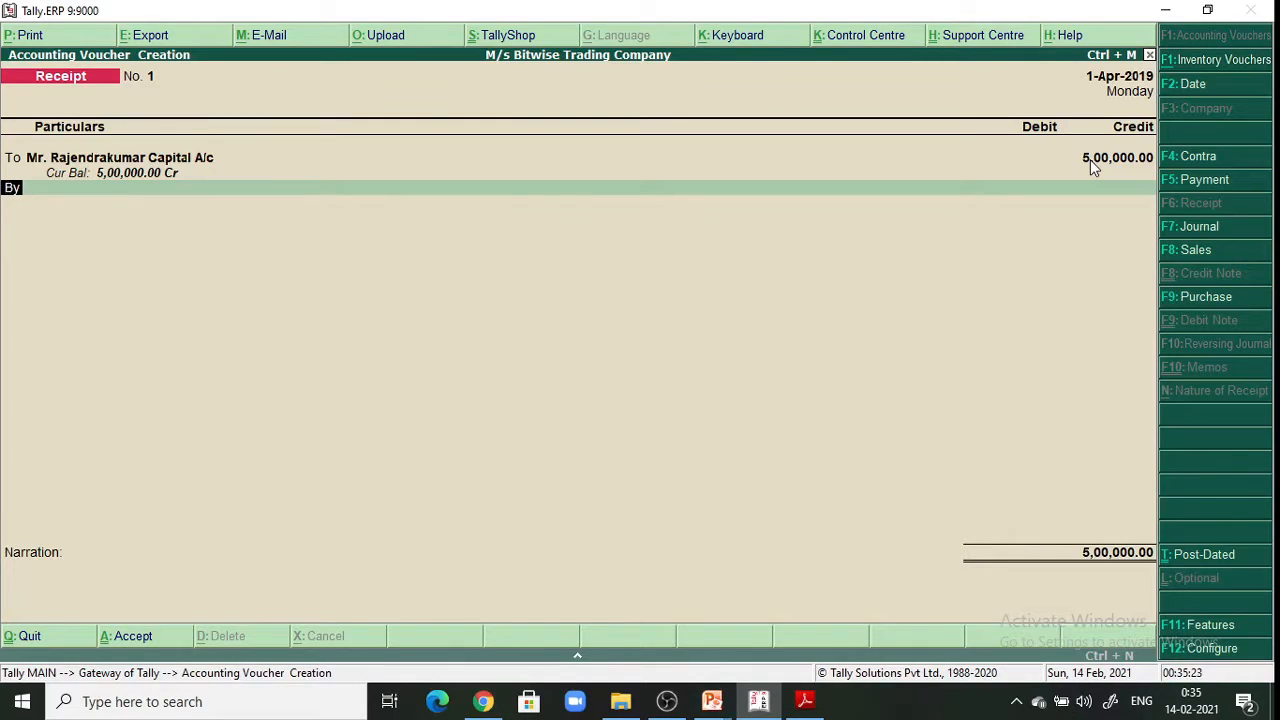
key("Return")
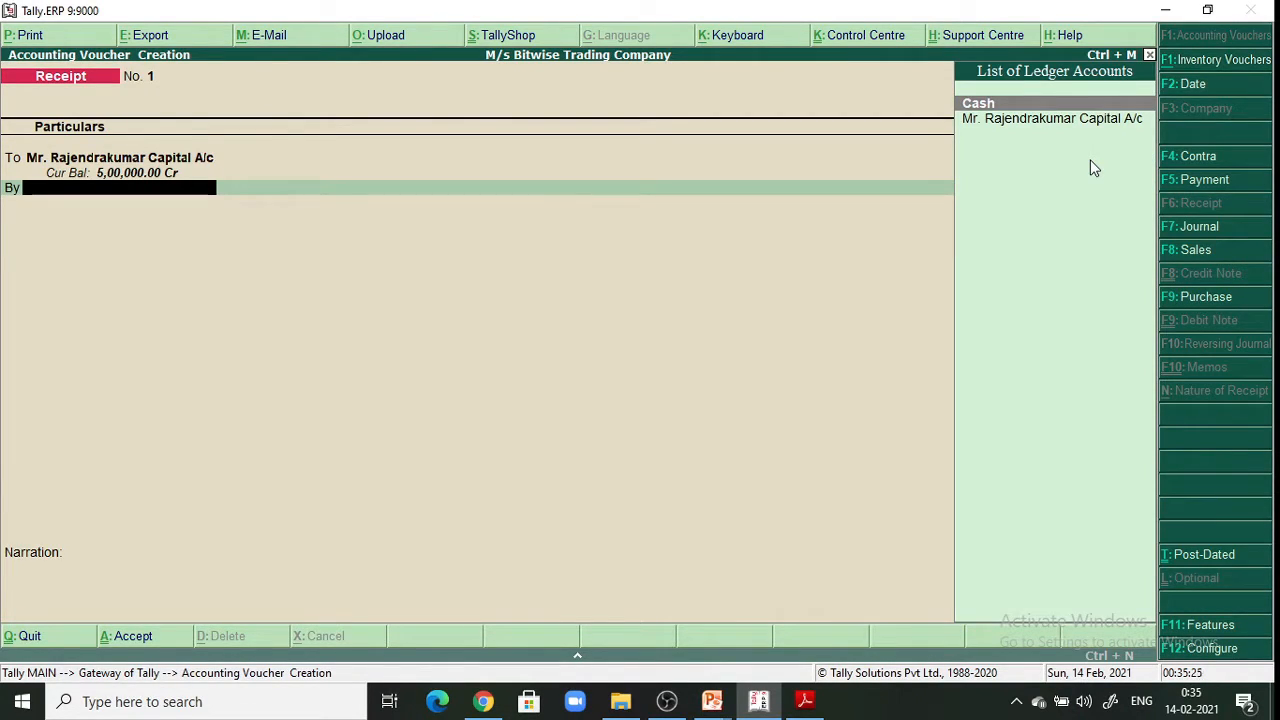
key("Return")
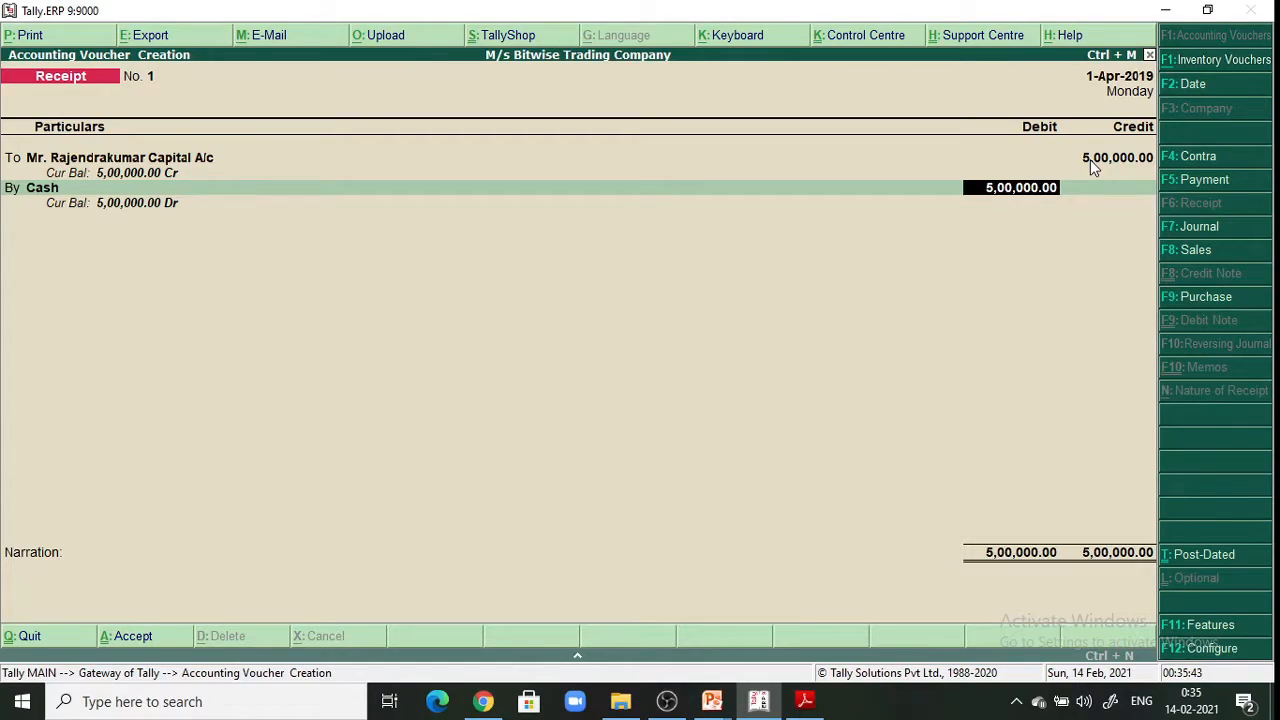
Accept the 5,00,000 Cash debit and enter the narration 'Being cash brought in the business.'
key("Return")
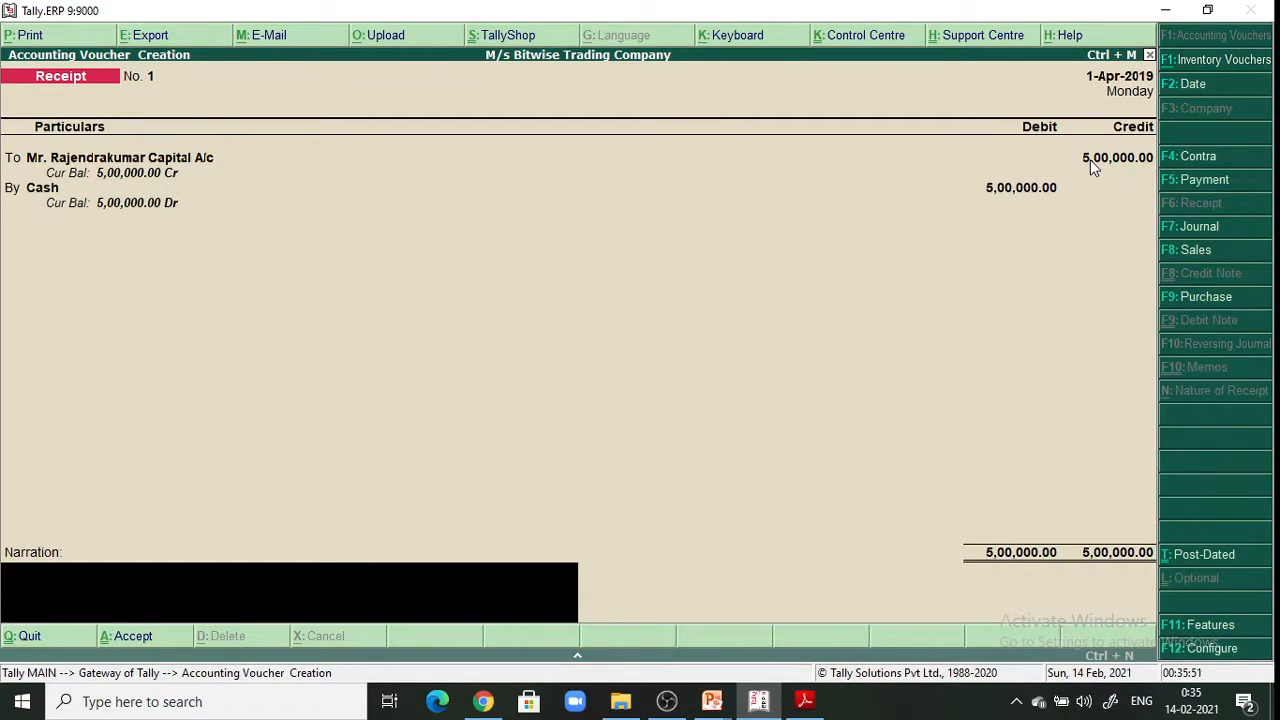
type("Being cash brought")
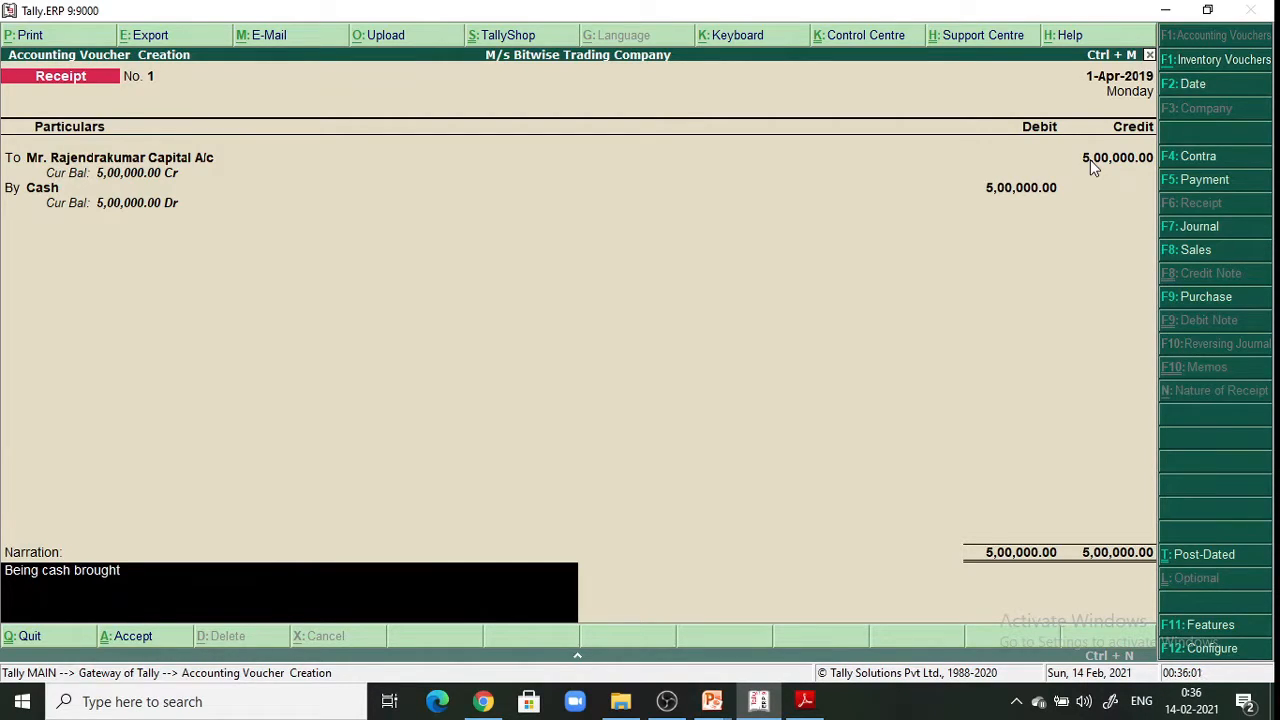
type(" in the buisness.")
key("Return")
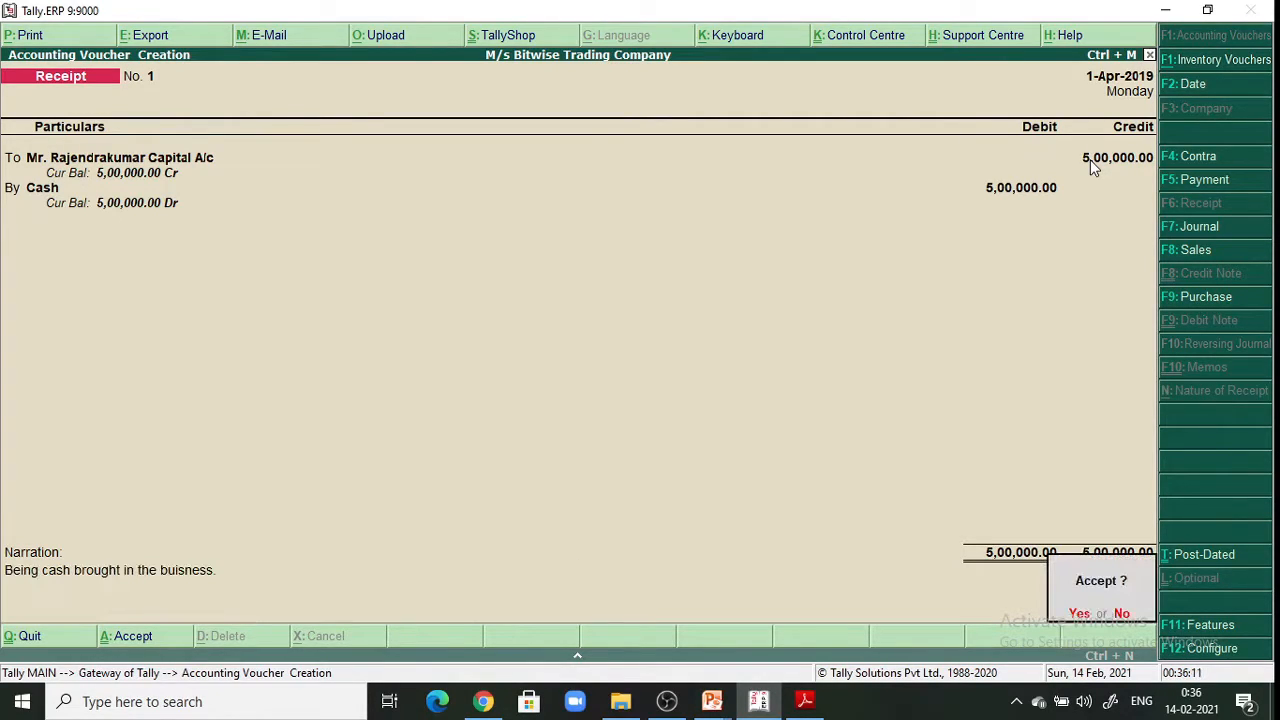
Accept Receipt No. 1, then start a secondary ledger creation from Receipt No. 2 with Alt+C
key("Return")
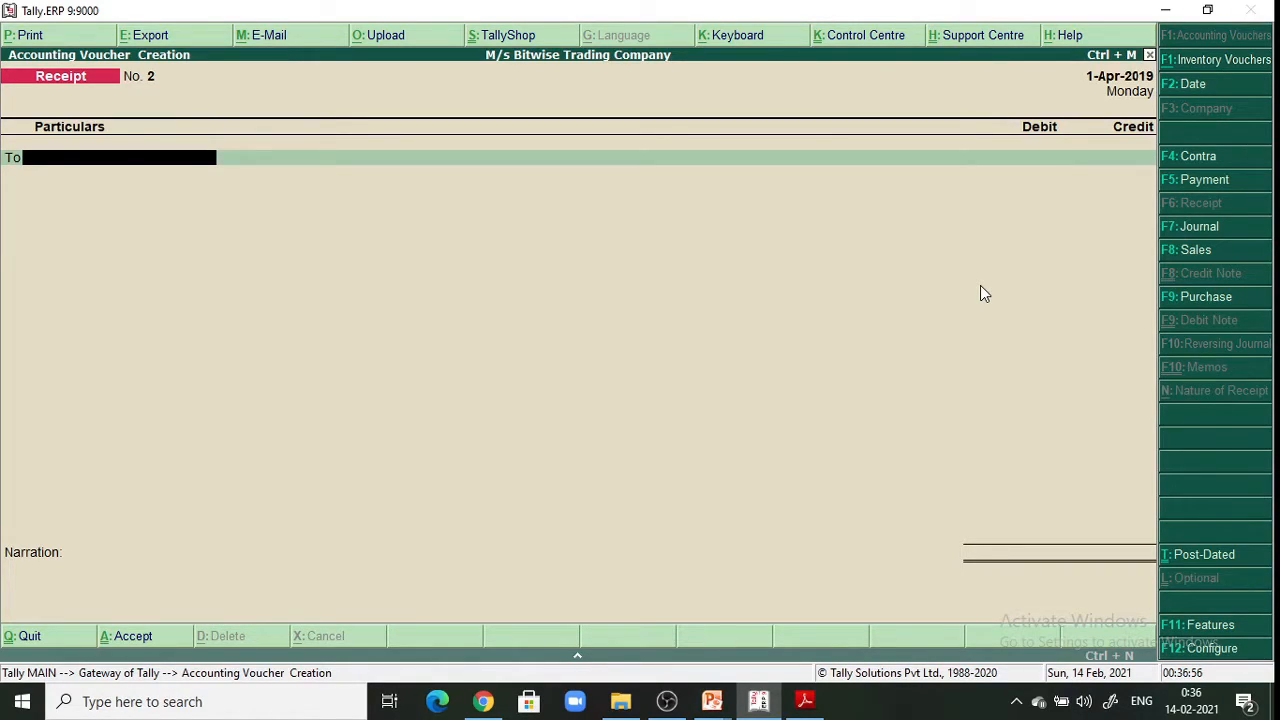
key("alt+c")
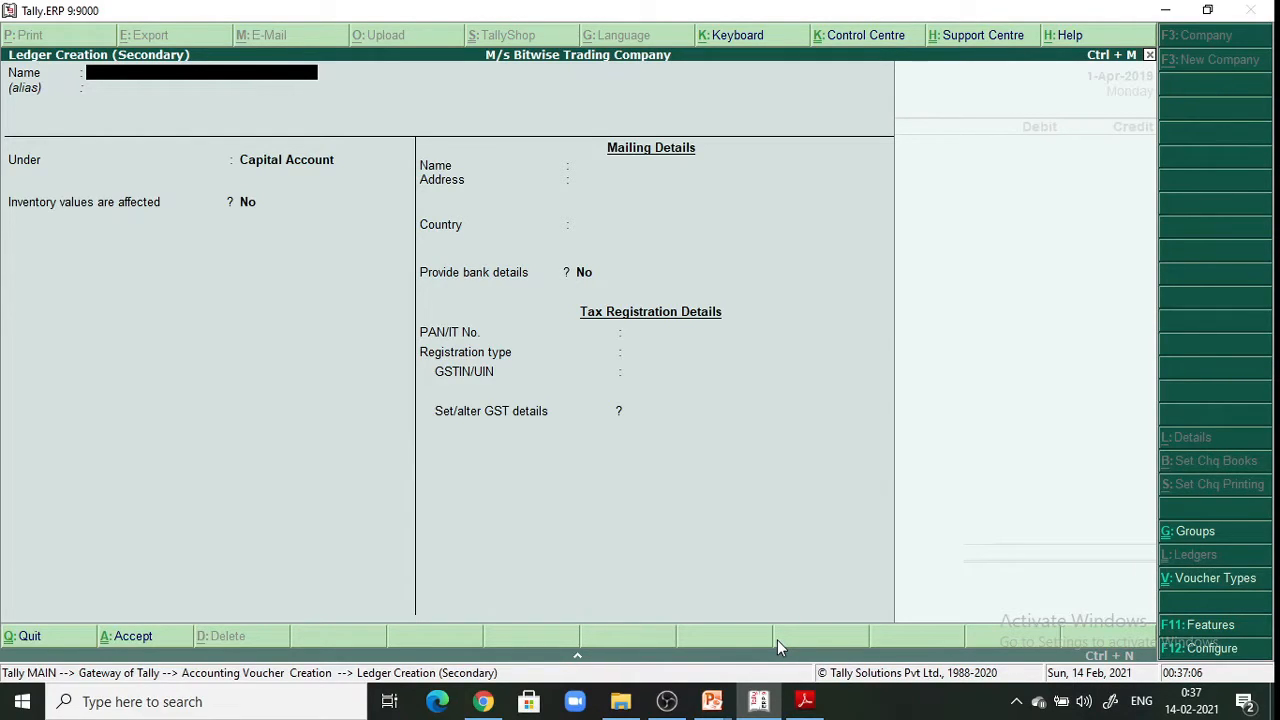
Name the new ledger 'Purchase a/c' under Purchase Accounts, with inventory values affected set to Yes
left_click(804, 701)
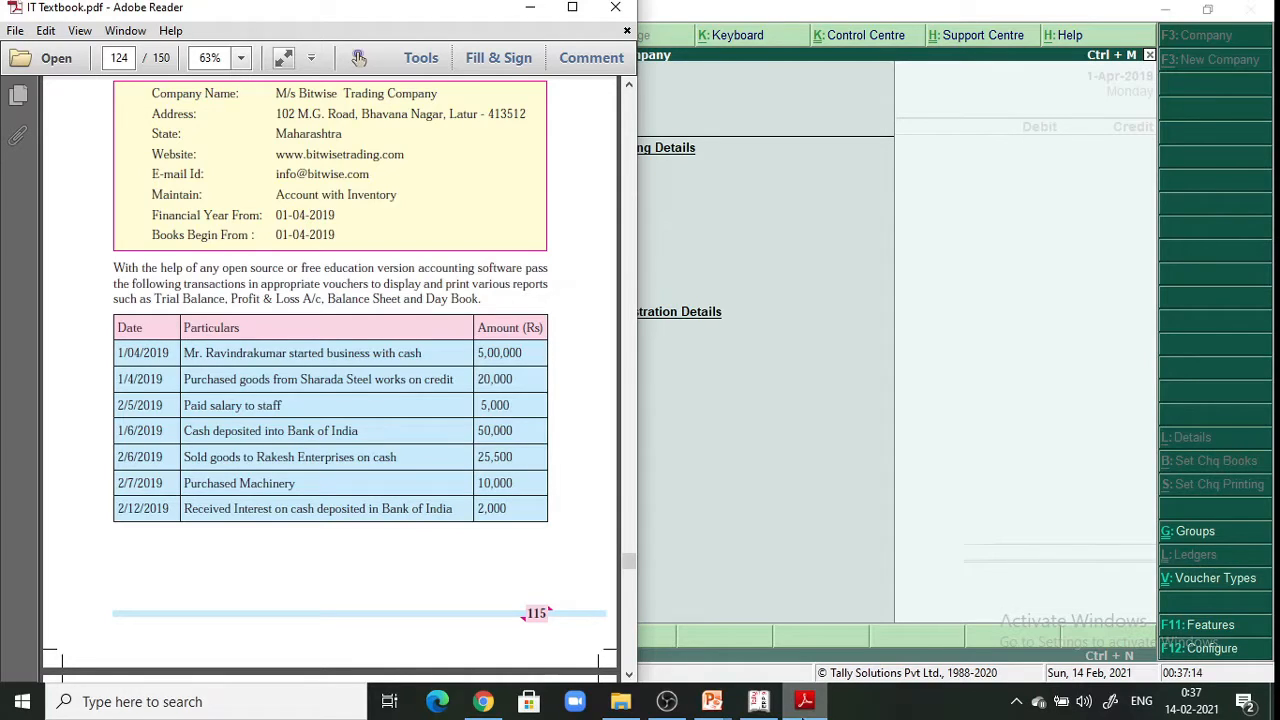
left_click(529, 10)
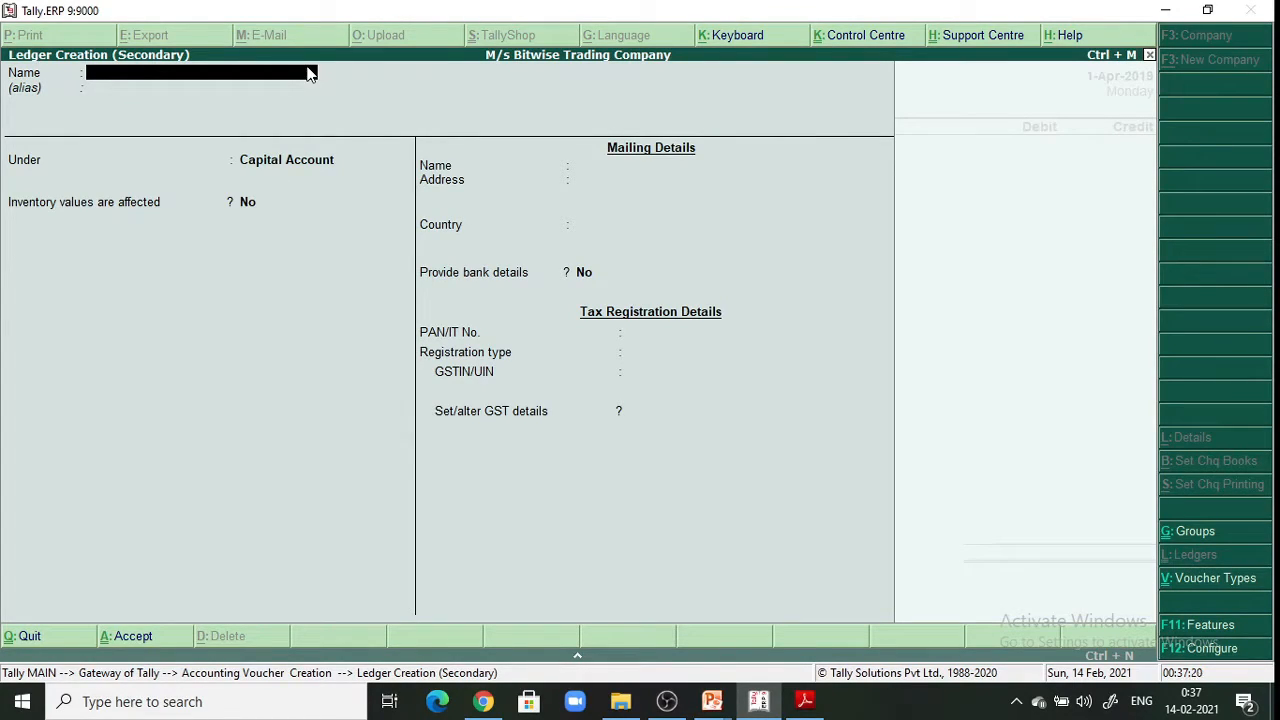
type("Purchase a/c")
key("Return")
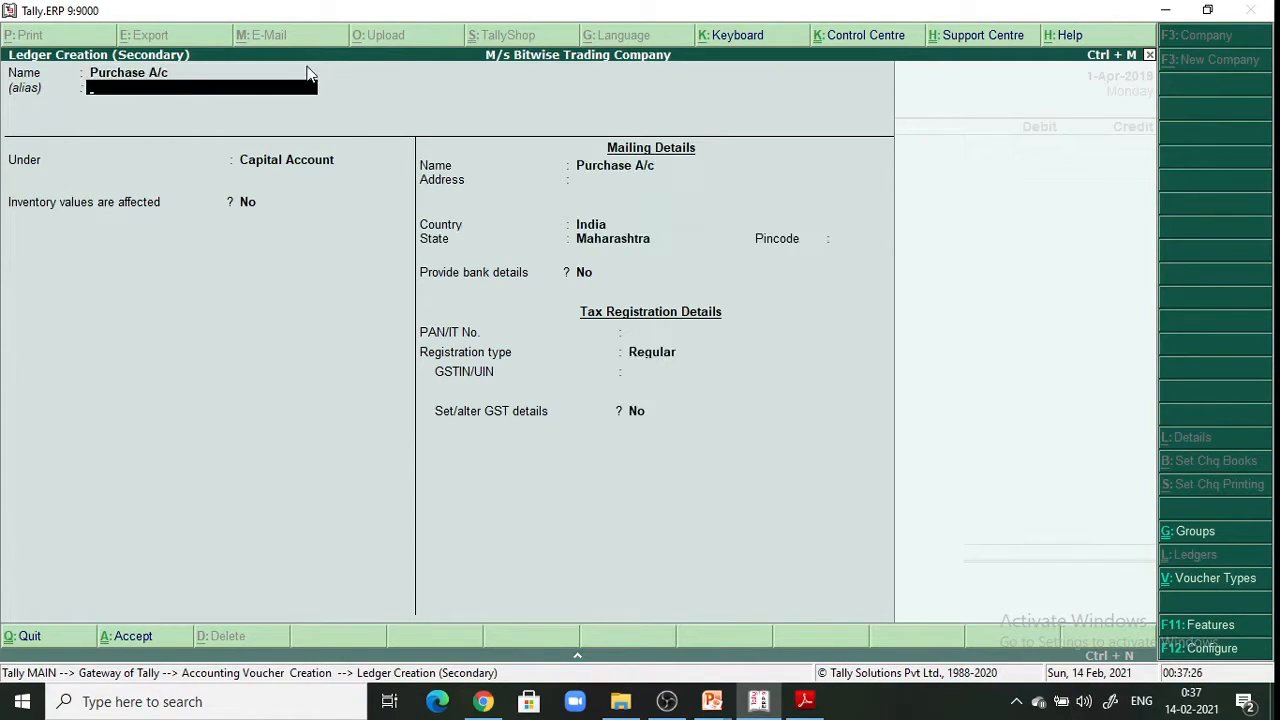
key("Return")
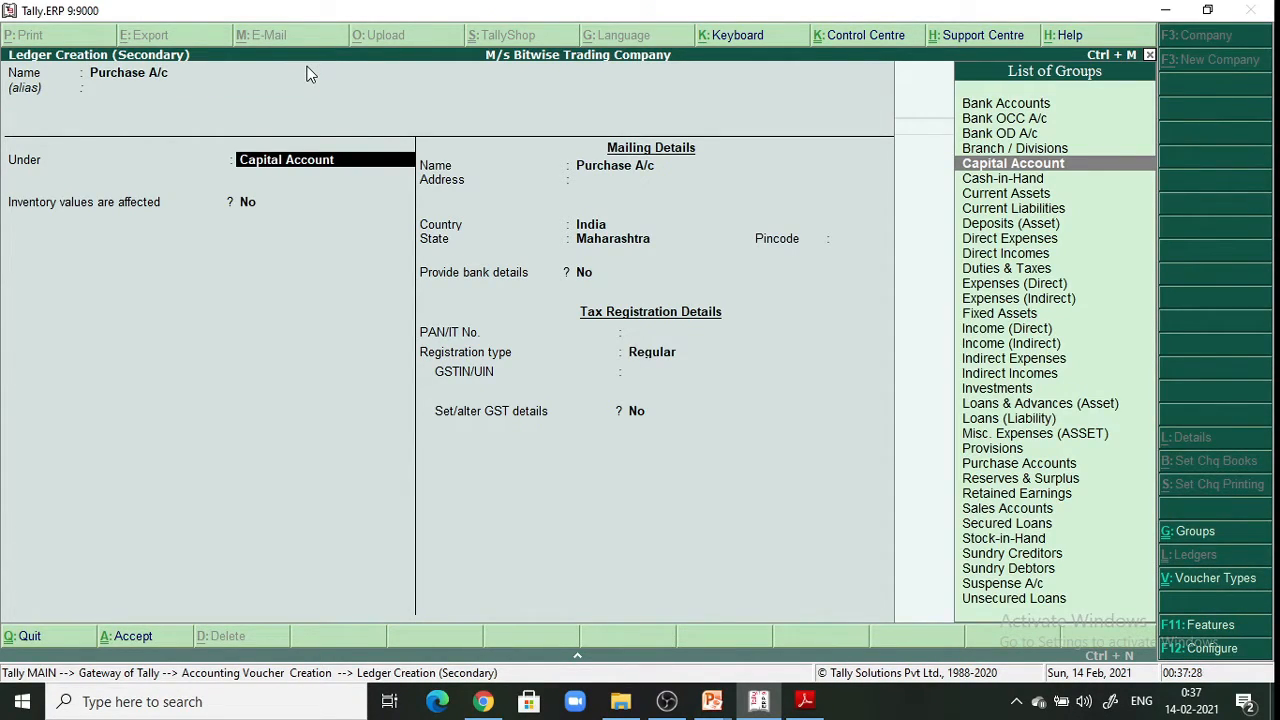
type("P")
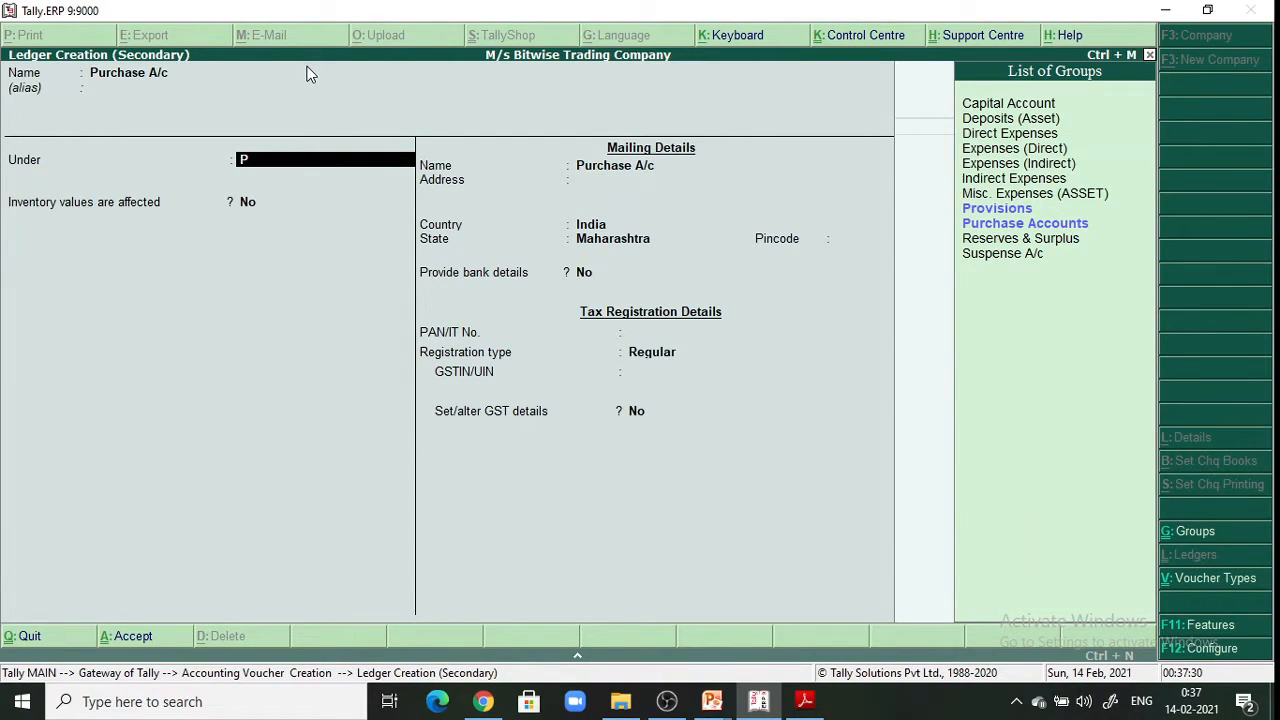
key("Down")
key("Return")
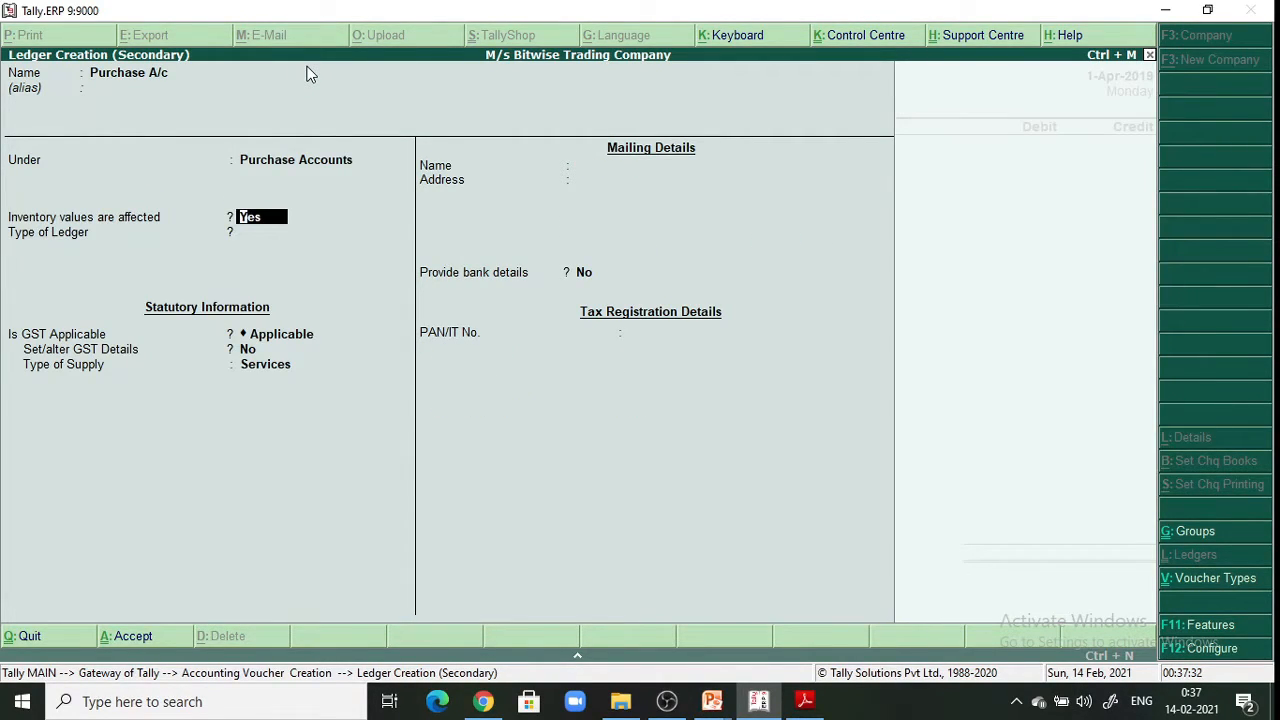
key("Return")
key("Return")
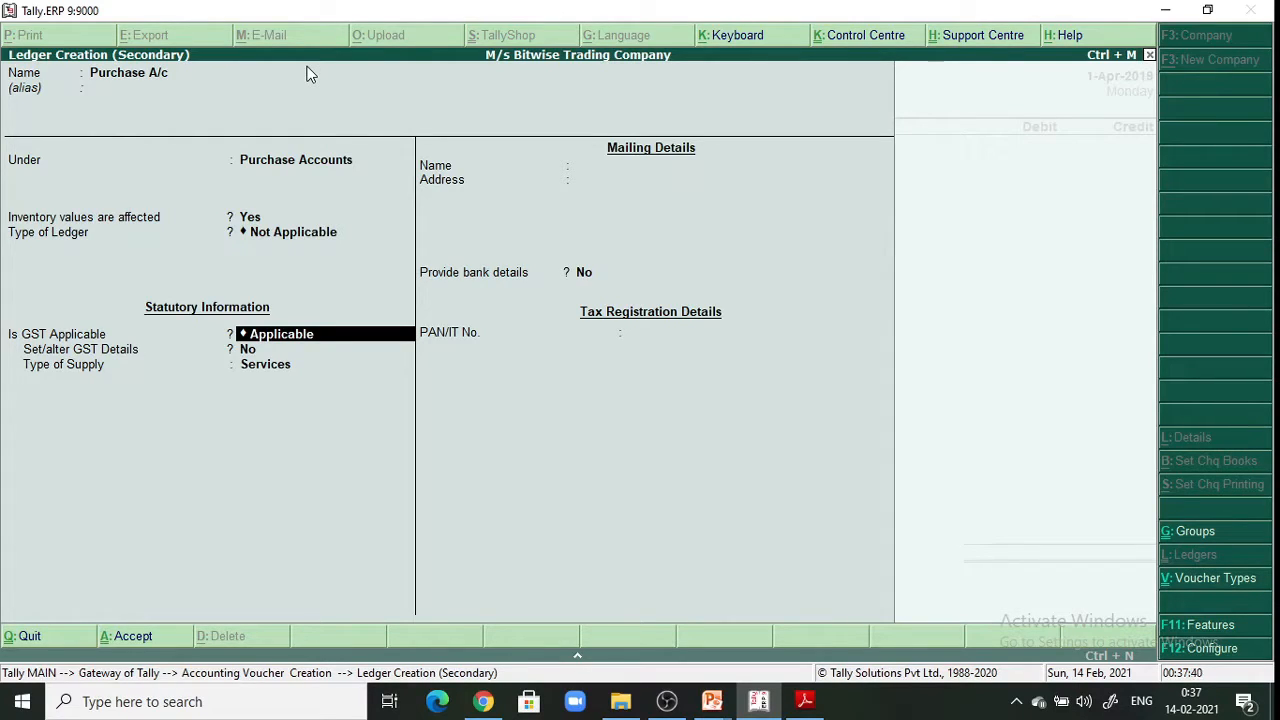
Set GST and duty type to Not Applicable, leave bank details off, and save the ledger
key("Return")
key("BackSpace")
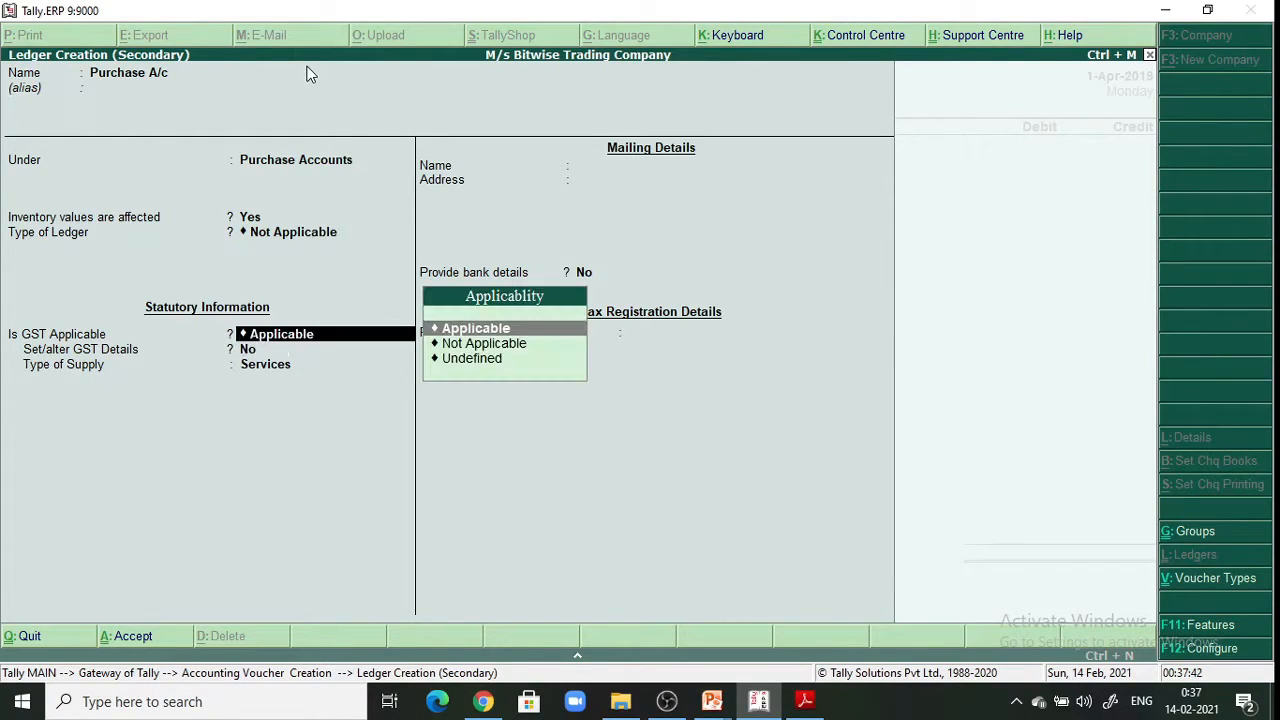
key("Down")
key("Return")
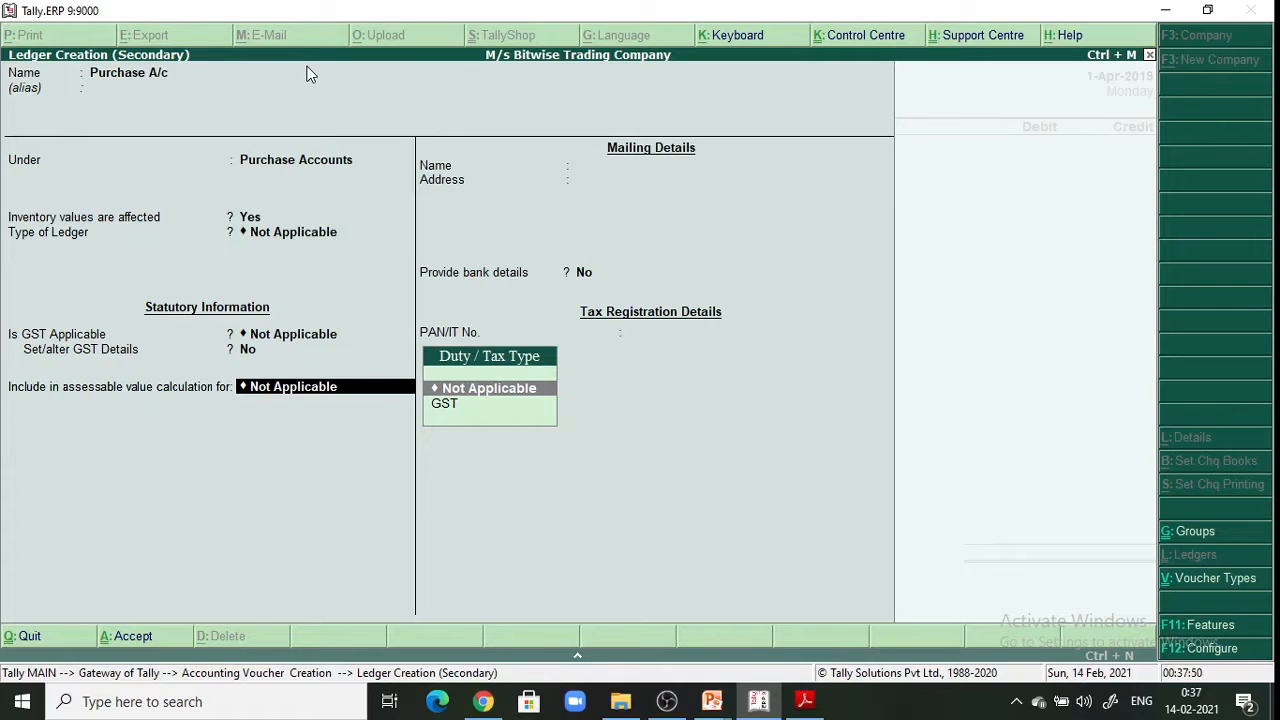
key("Return")
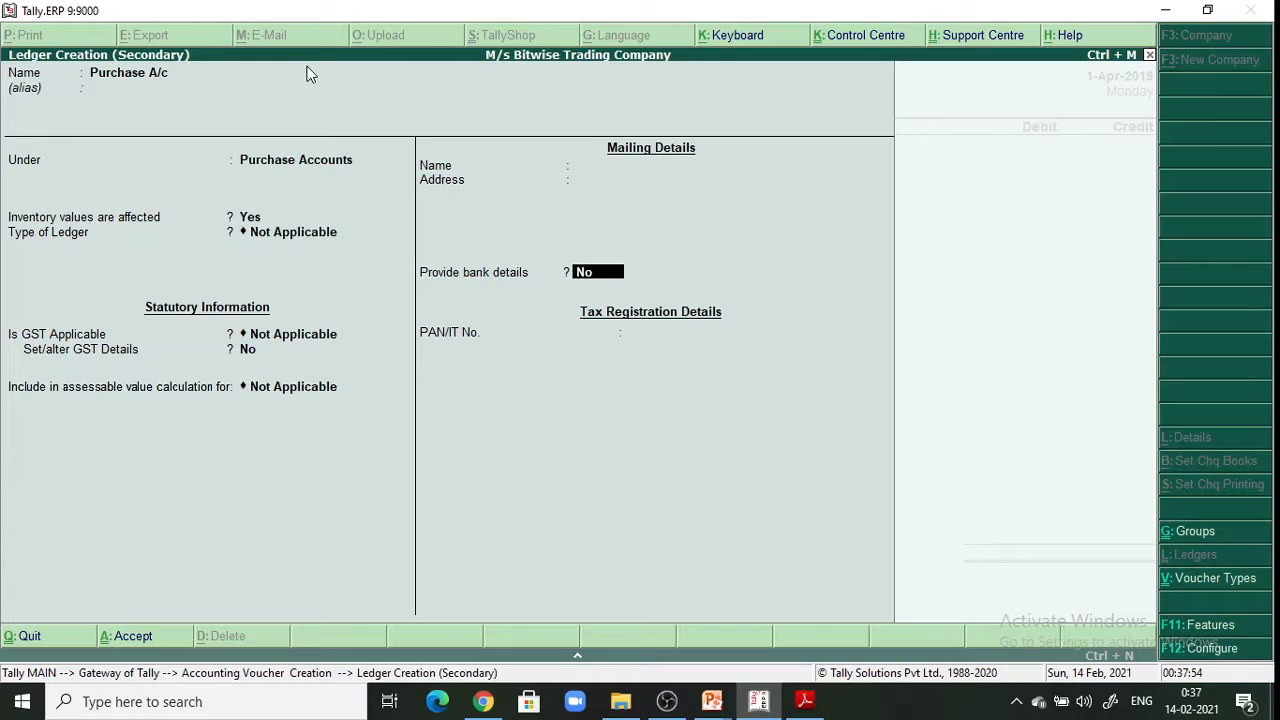
key("Return")
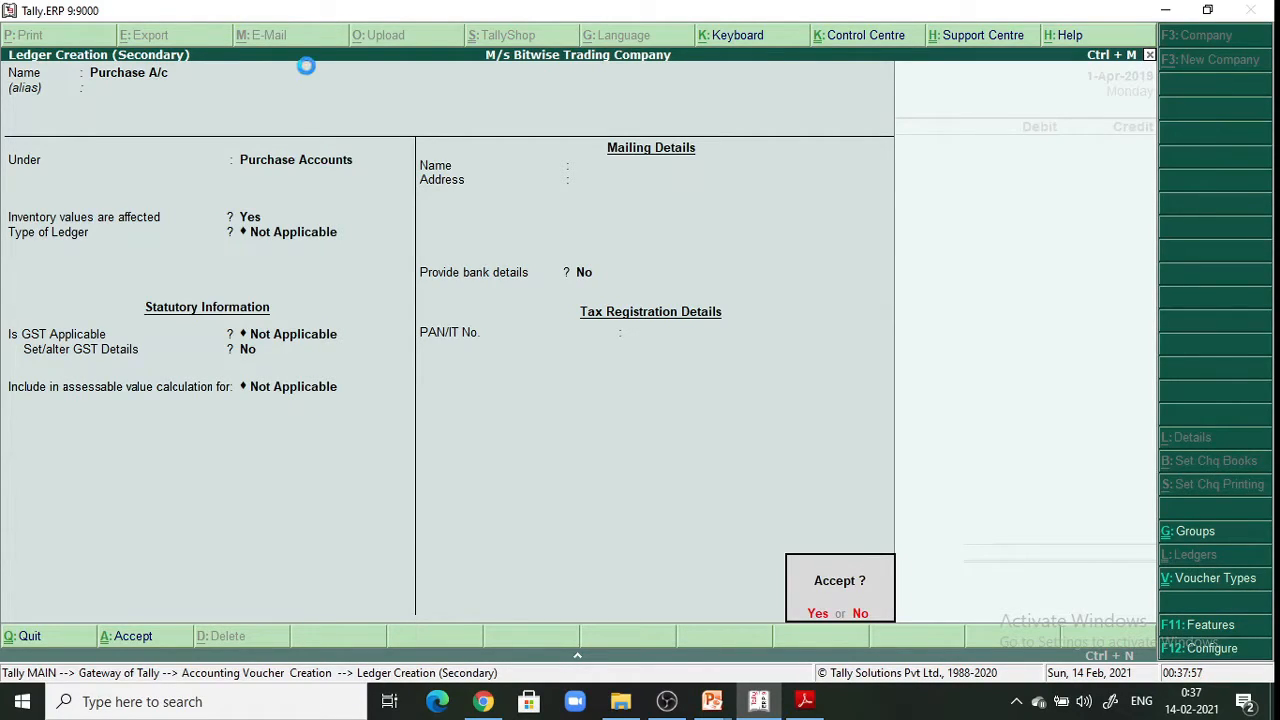
key("Return")
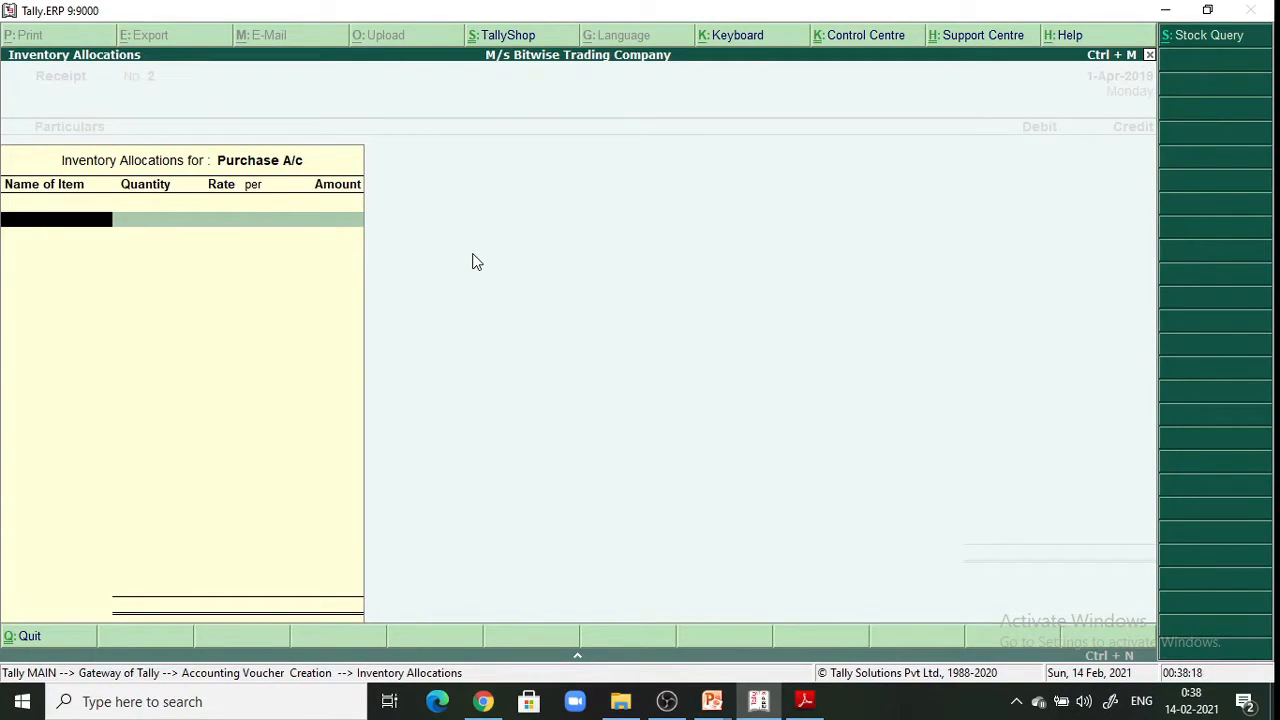
Quit the empty Inventory Allocations screen to return to Receipt No. 2 with Purchase A/c
key("Escape")
key("y")
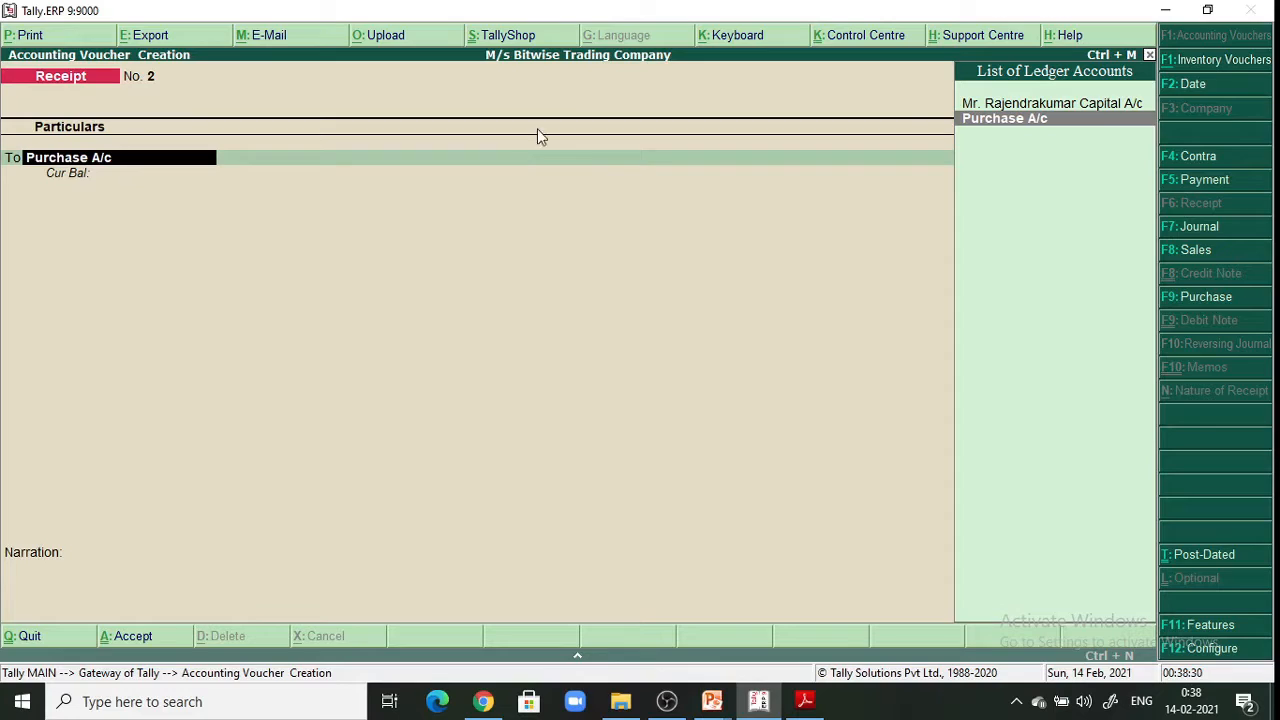
Switch to a Purchase voucher with supplier invoice 111 dated 1-Apr-2019, then create a party ledger
left_click(1220, 298)
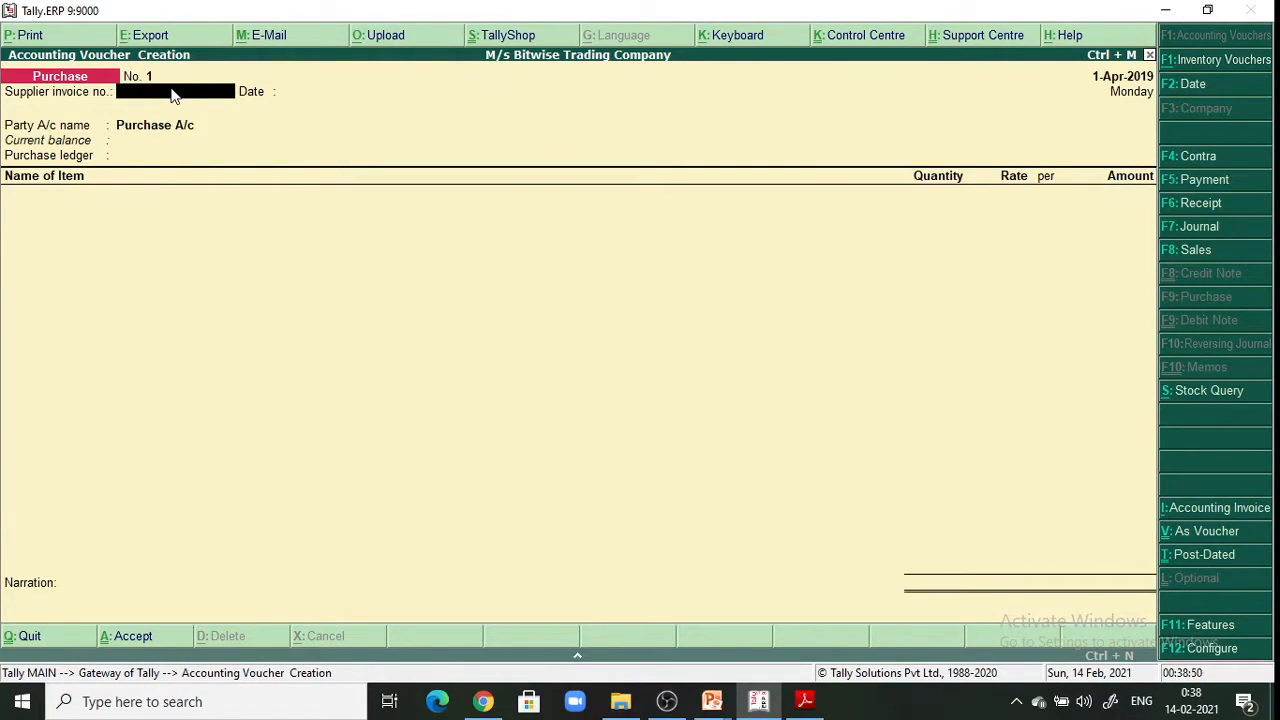
type("111")
key("Return")
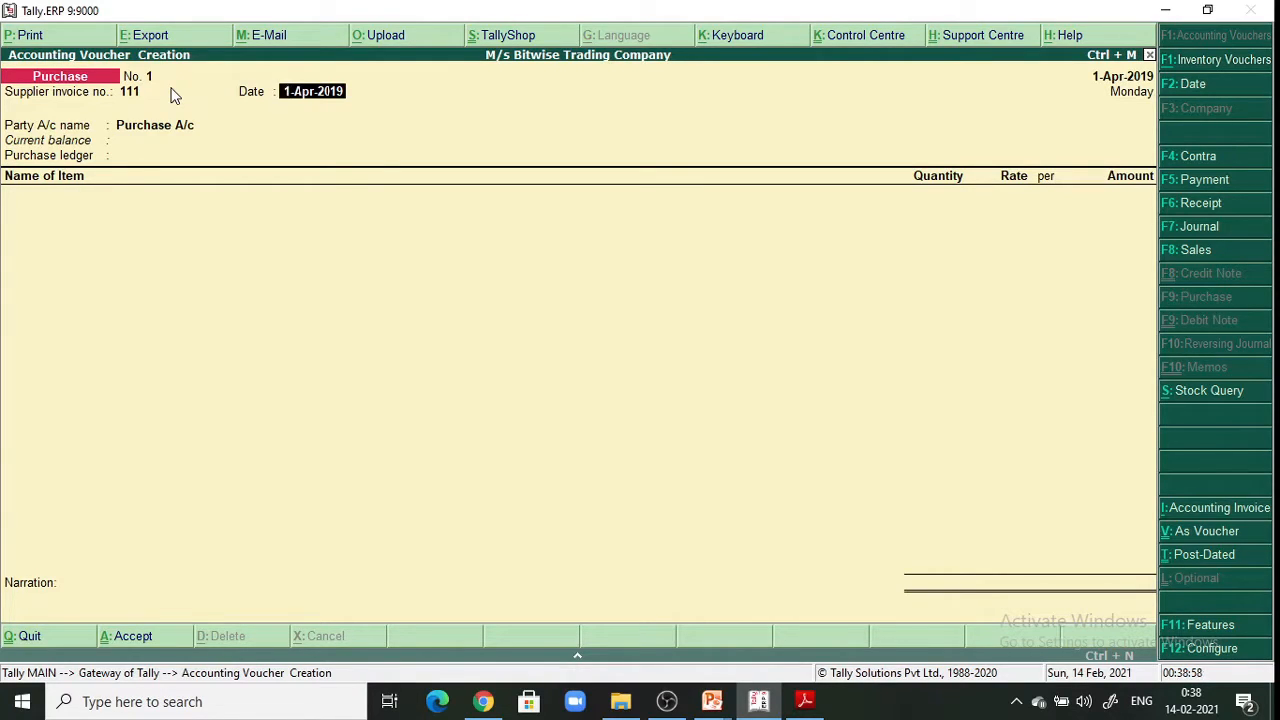
key("Return")
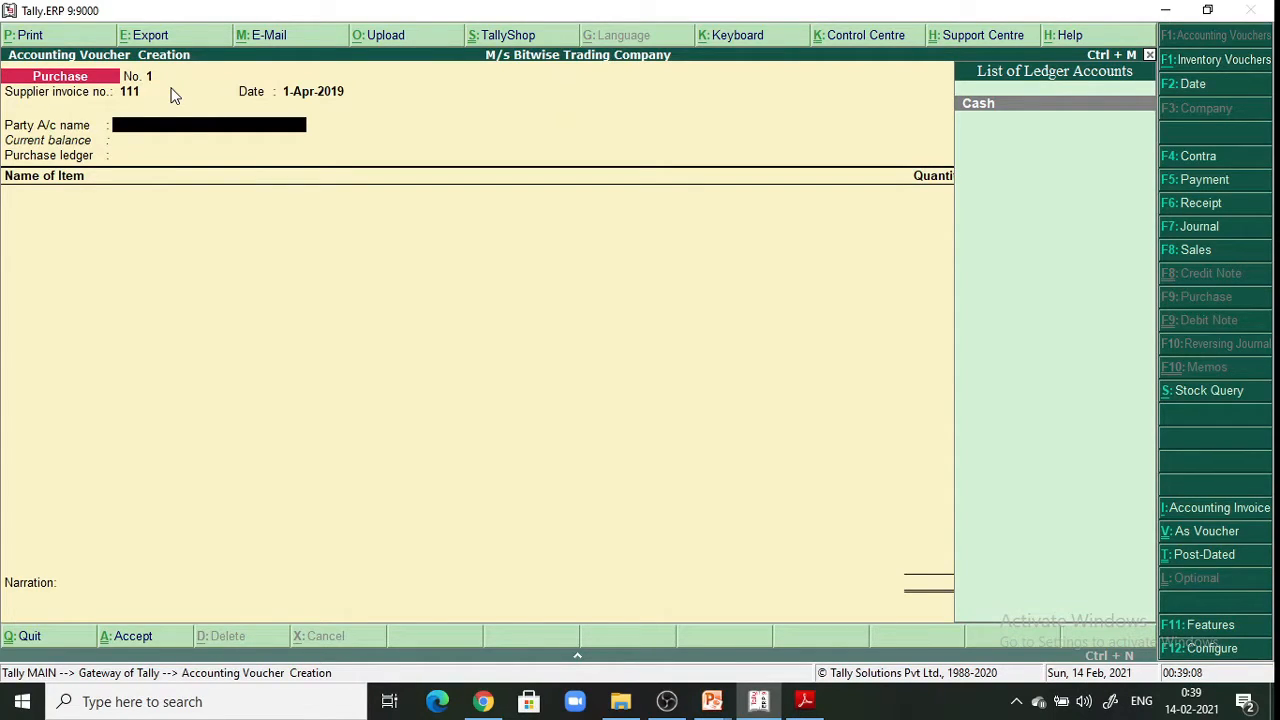
key("alt+c")
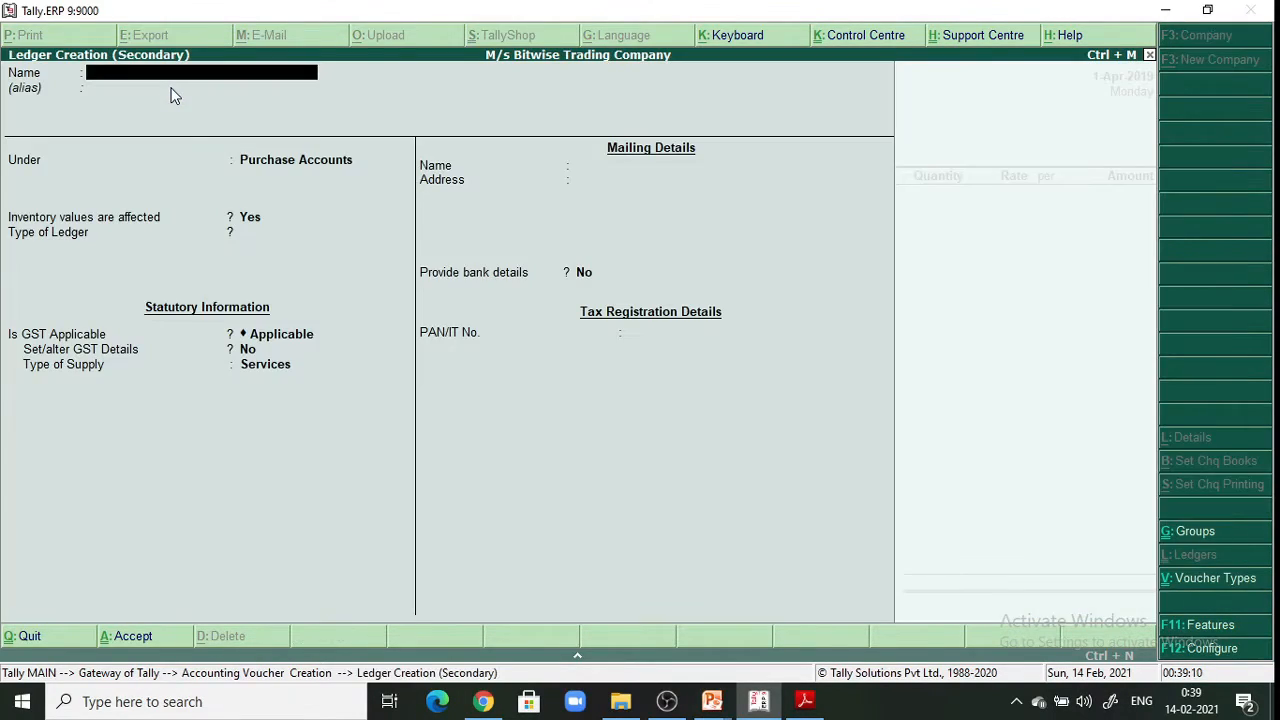
Name the new party ledger 'Sharda Steal Works', correcting typos along the way
type("Sharda St")
key("BackSpace")
type("tell")
key("BackSpace")
key("BackSpace")
type("eal Works")
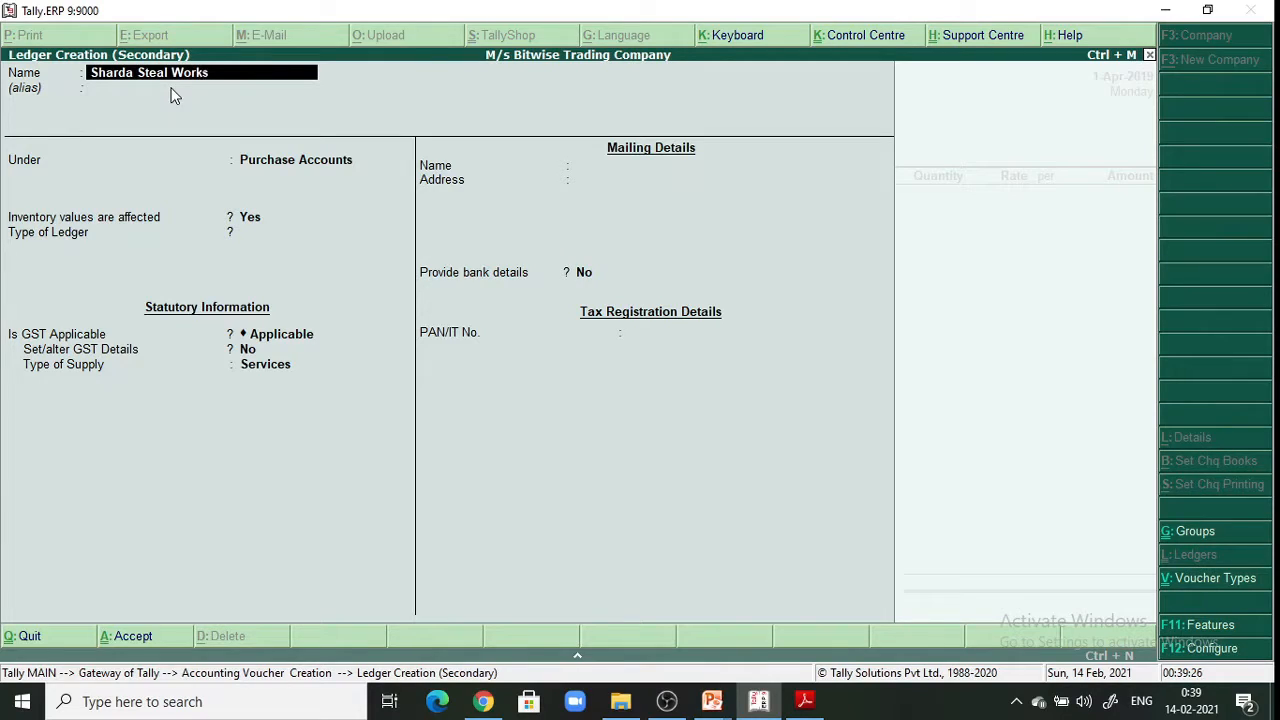
key("Return")
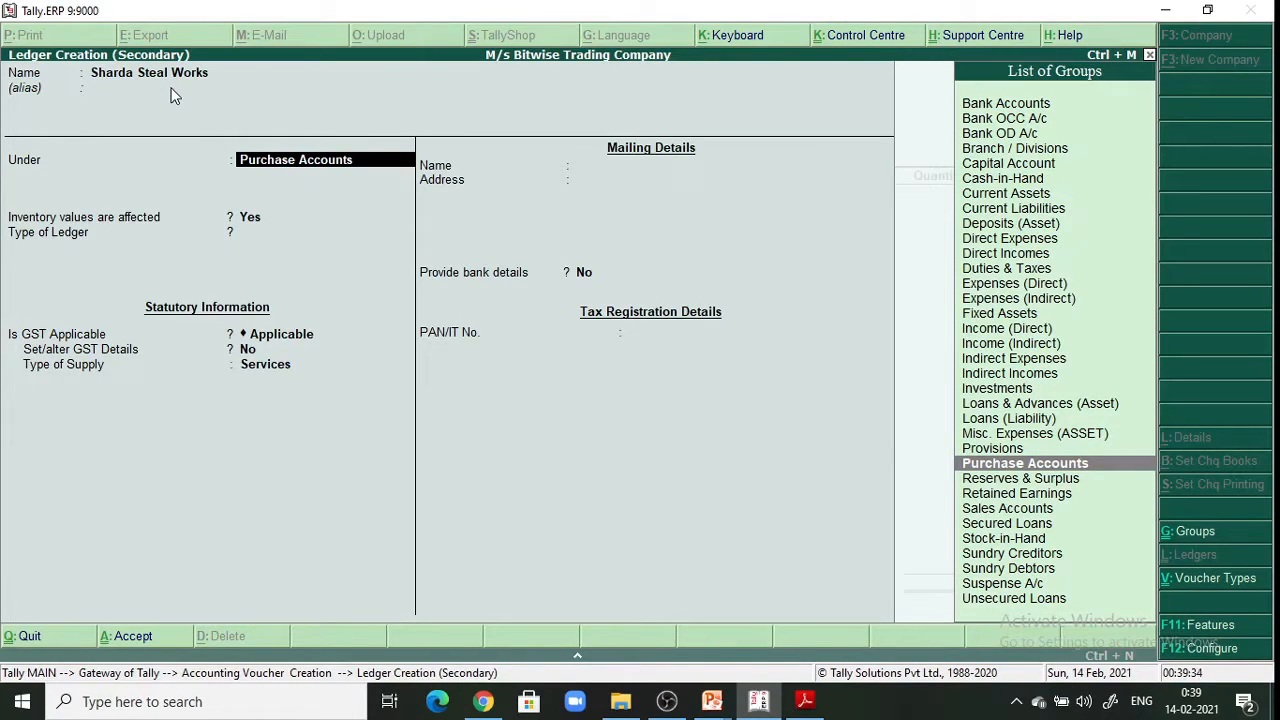
Put the ledger under Sundry Creditors, keep State Maharashtra, leave GSTIN blank, and reach save confirmation
key("Down")
key("Down")
key("Down")
key("Down")
key("Down")
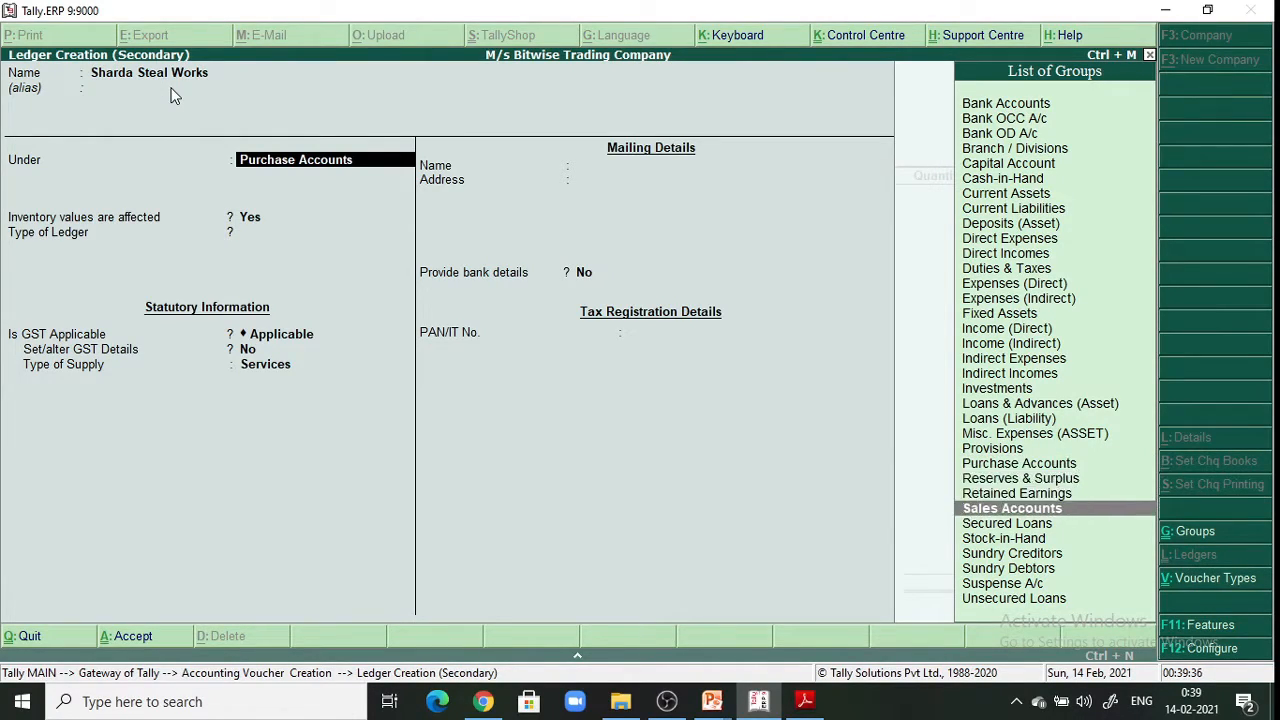
key("Down")
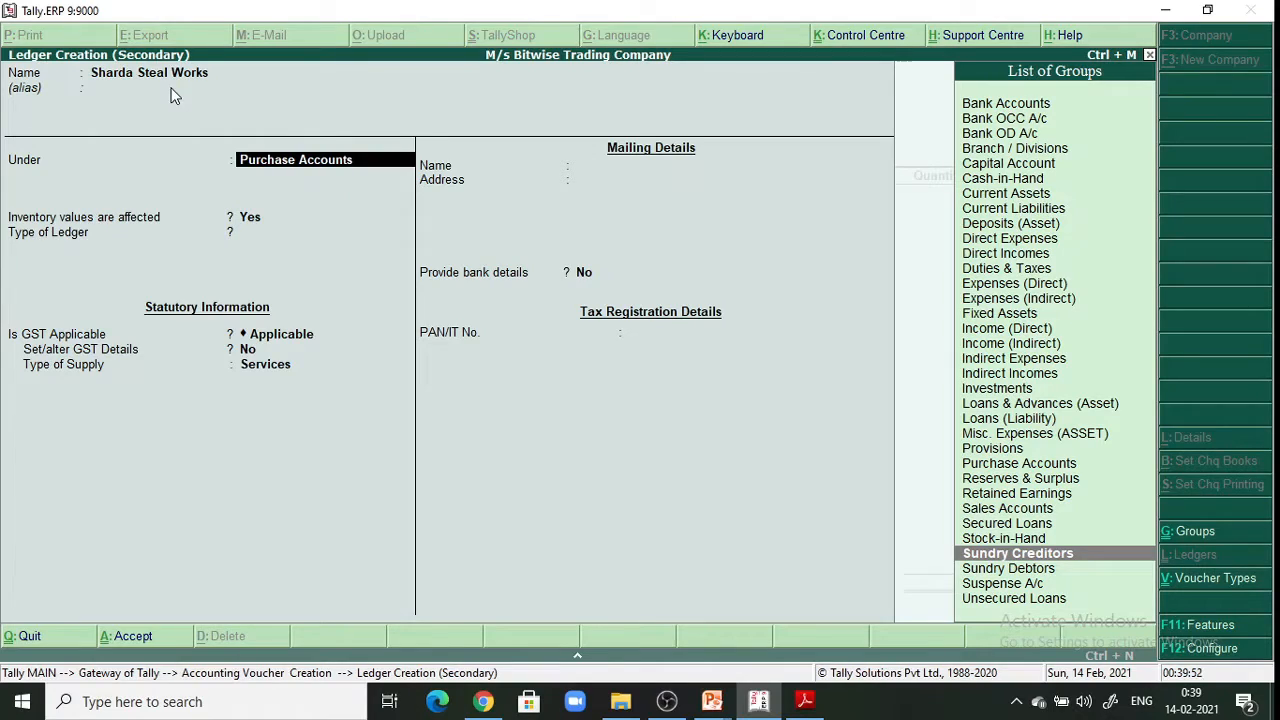
key("Return")
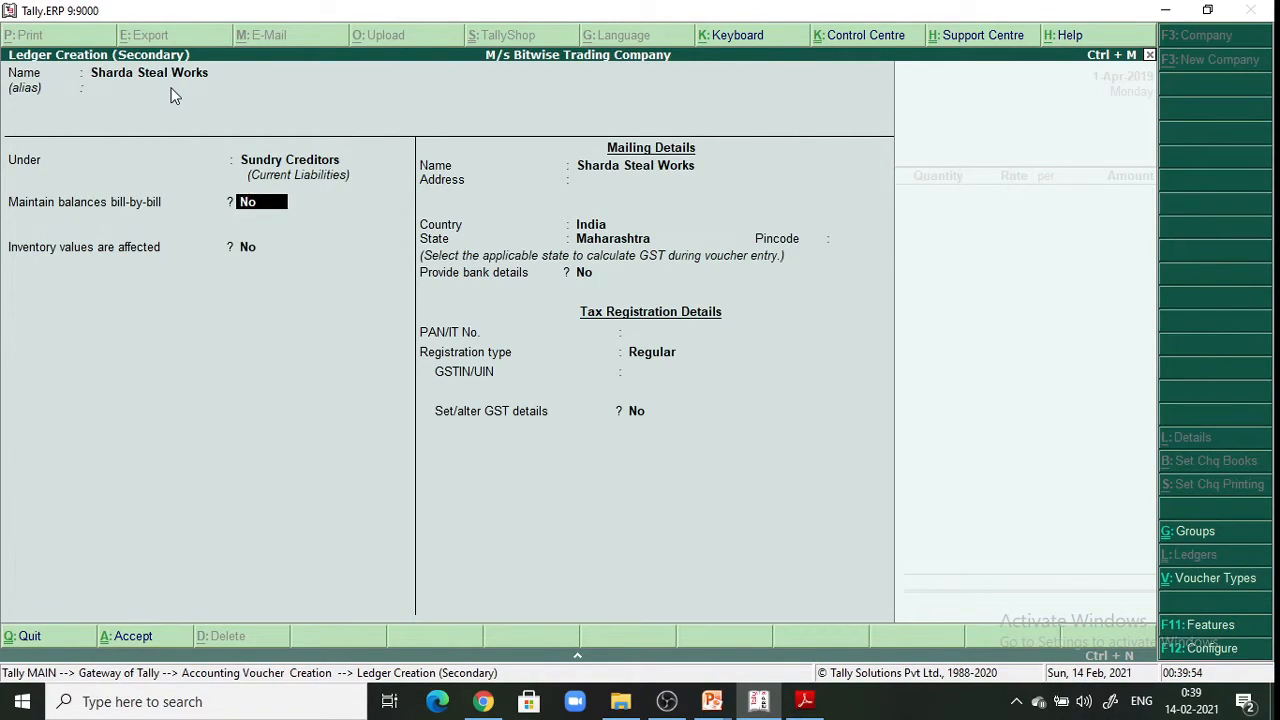
key("Return")
key("Return")
key("Return")
key("Return")
key("Return")
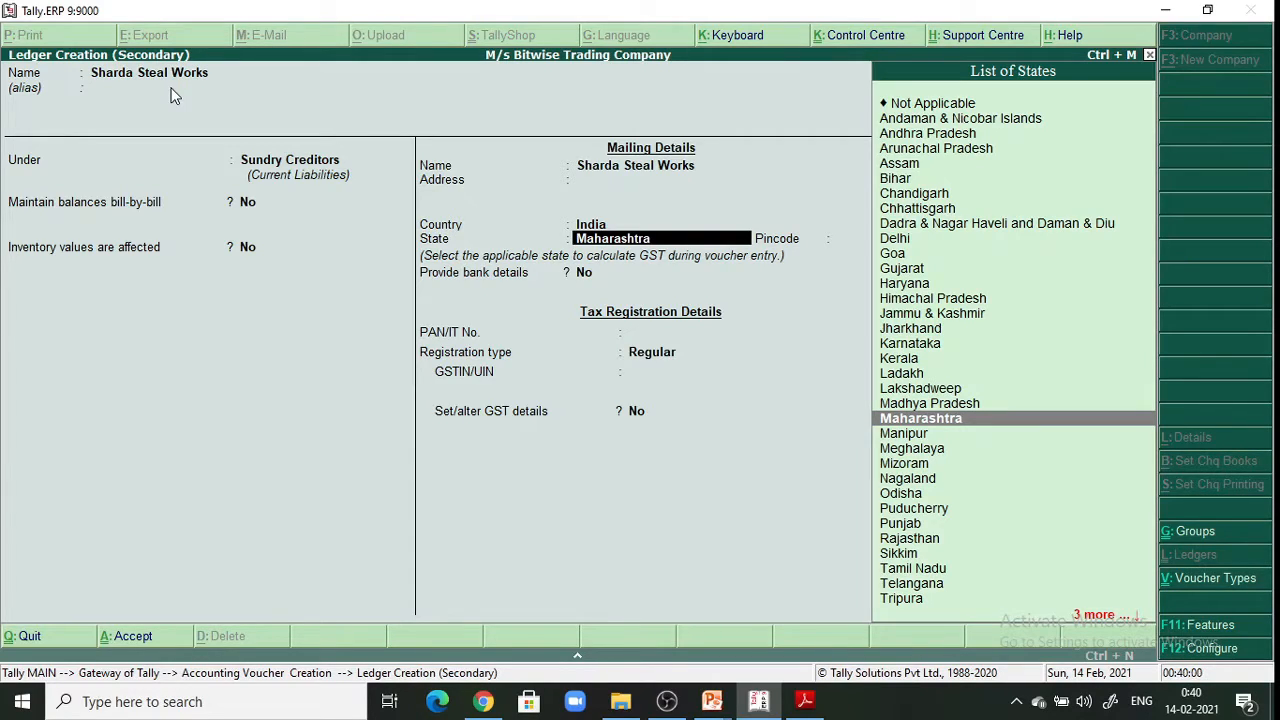
key("Return")
key("Return")
key("Return")
key("Return")
key("Return")
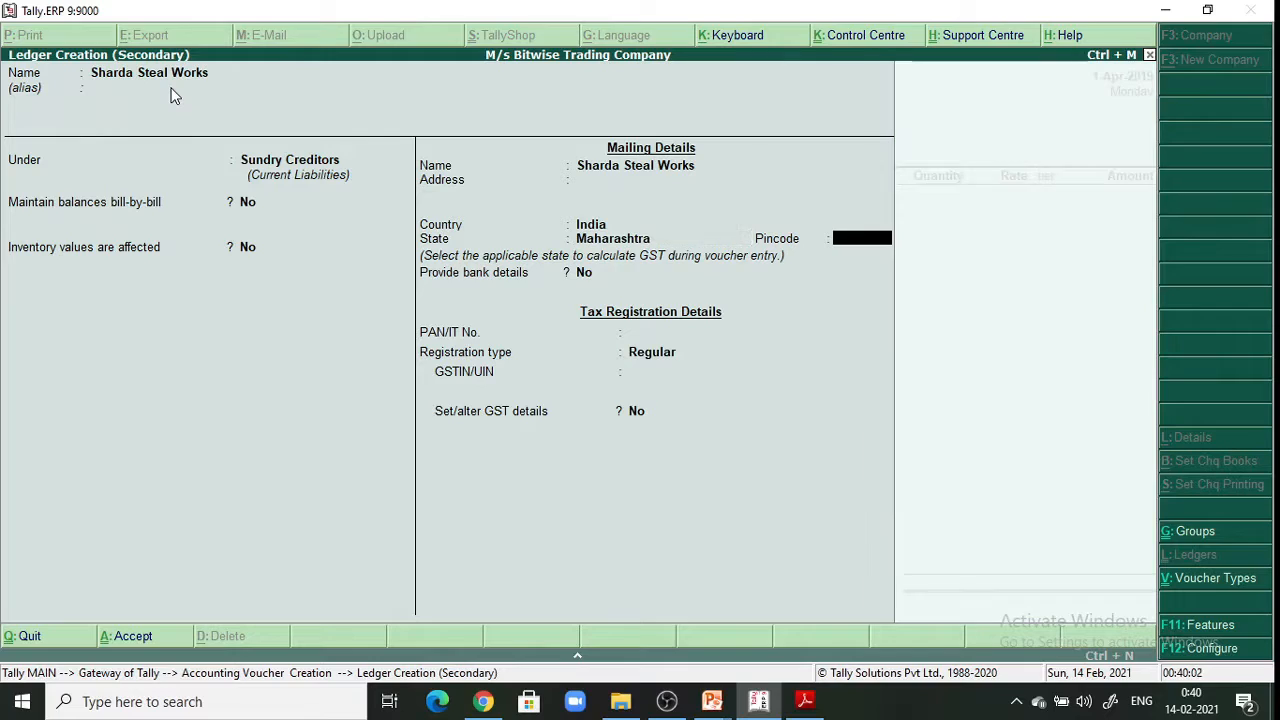
key("Return")
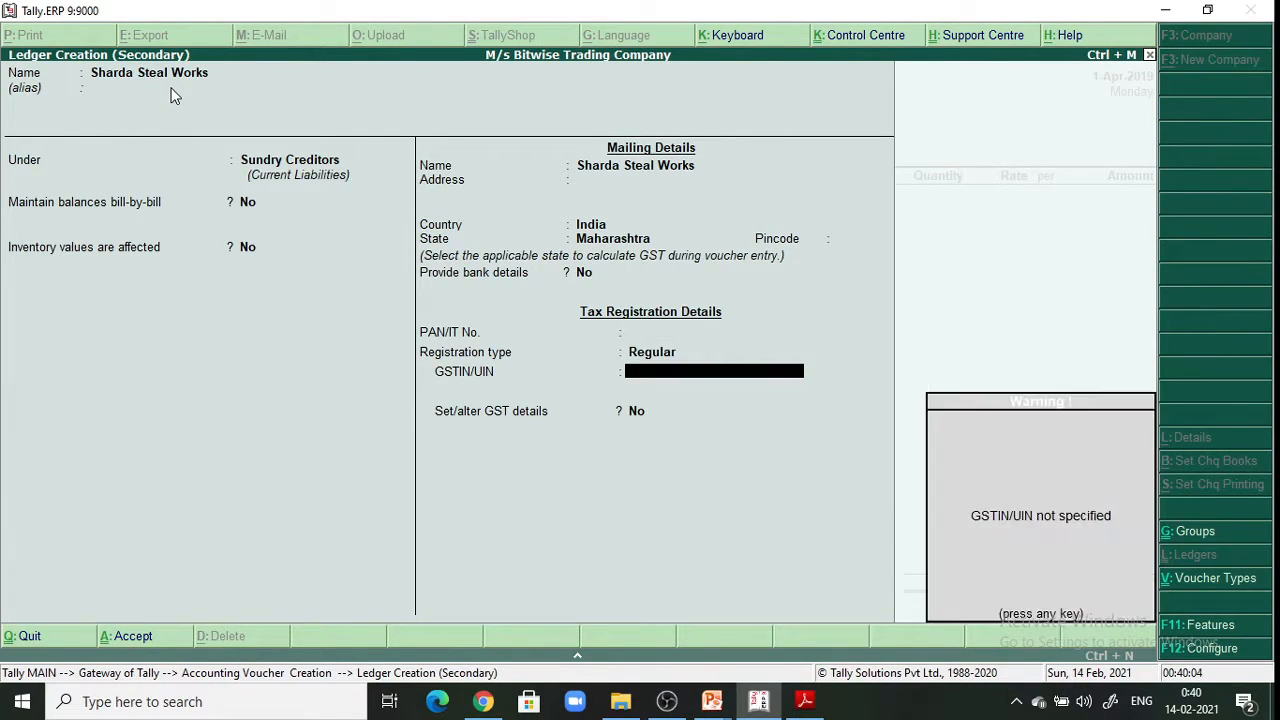
key("Return")
key("Return")
key("Return")
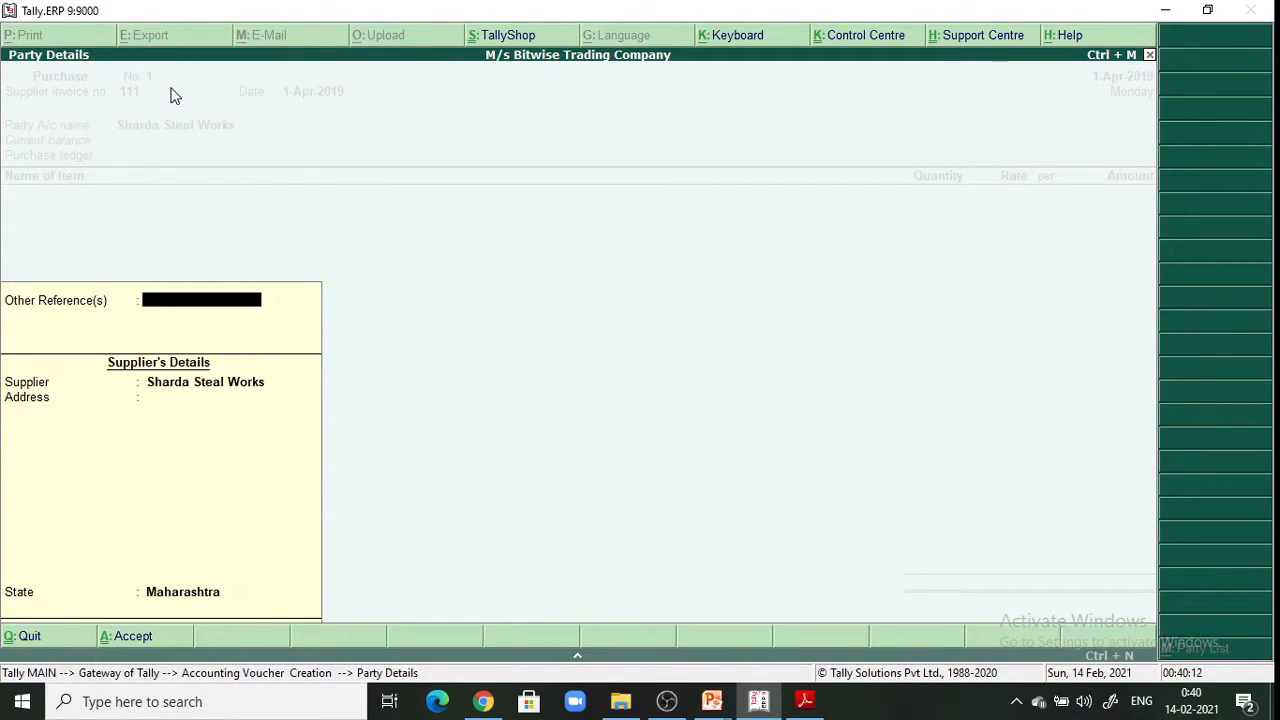
Accept Sharda Steal Works' party details and select Purchase A/c as the purchase ledger
key("Return")
key("Return")
key("Return")
key("Return")
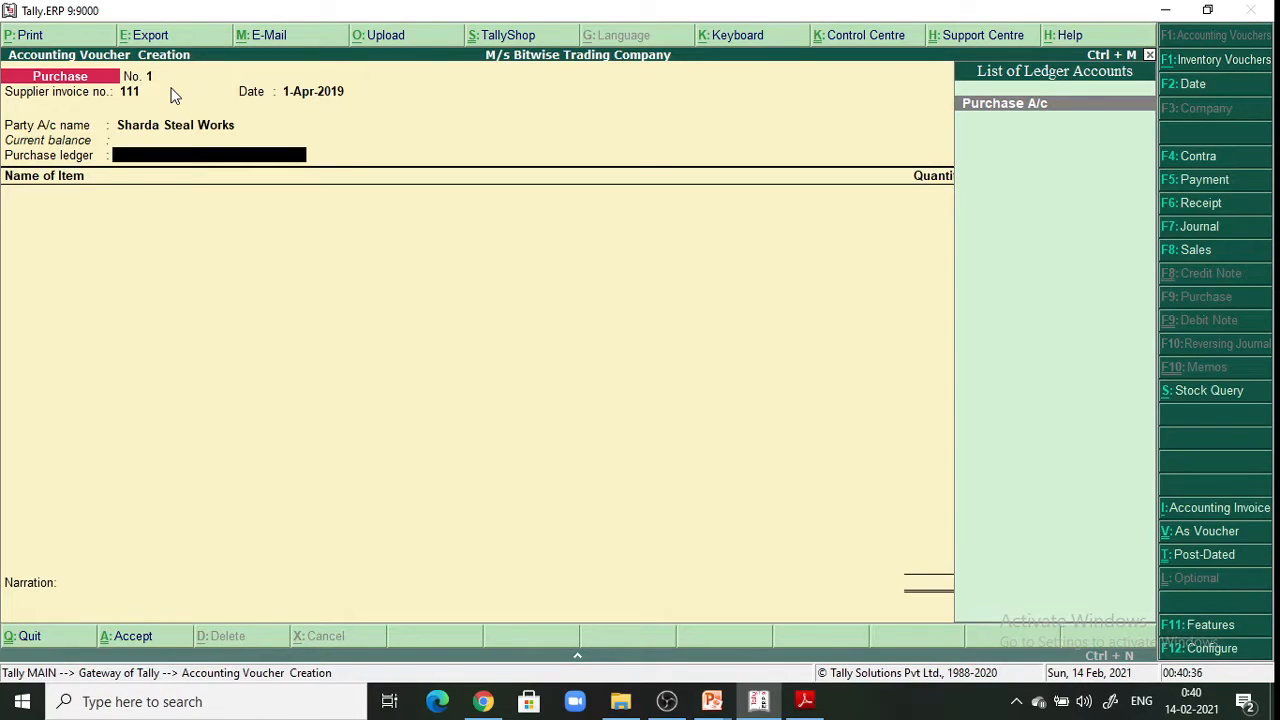
key("Return")
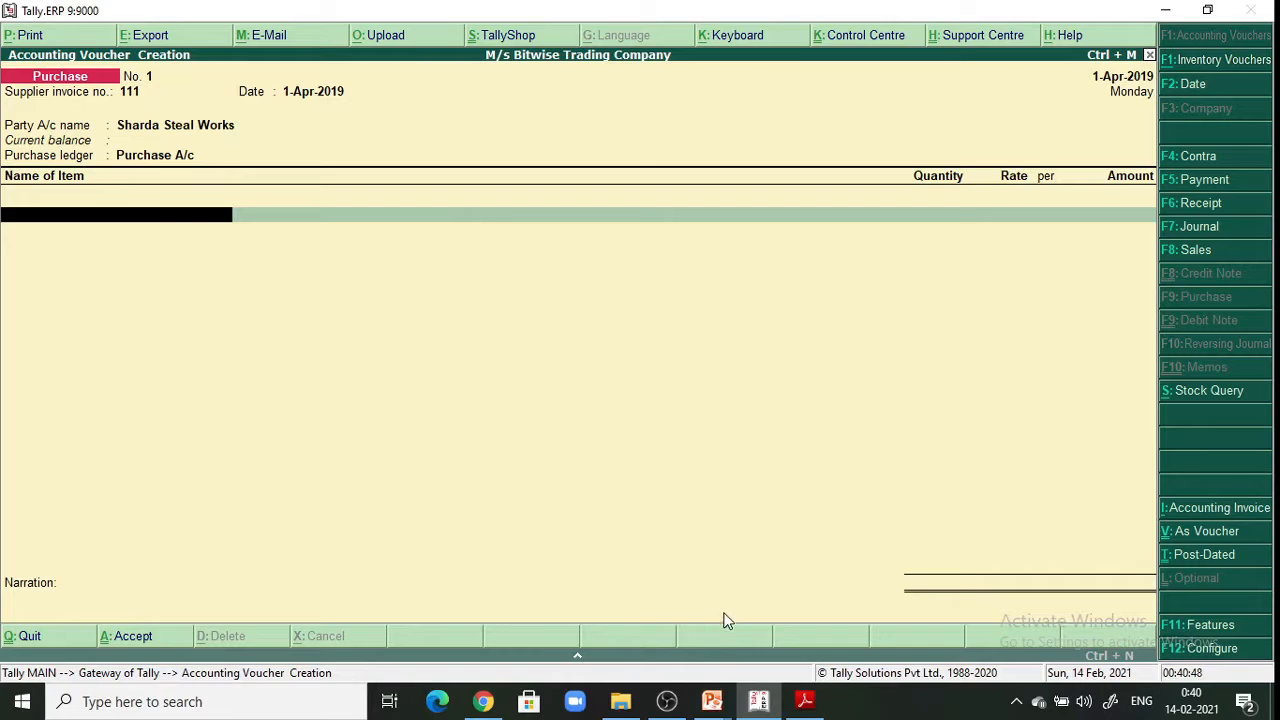
left_click(804, 701)
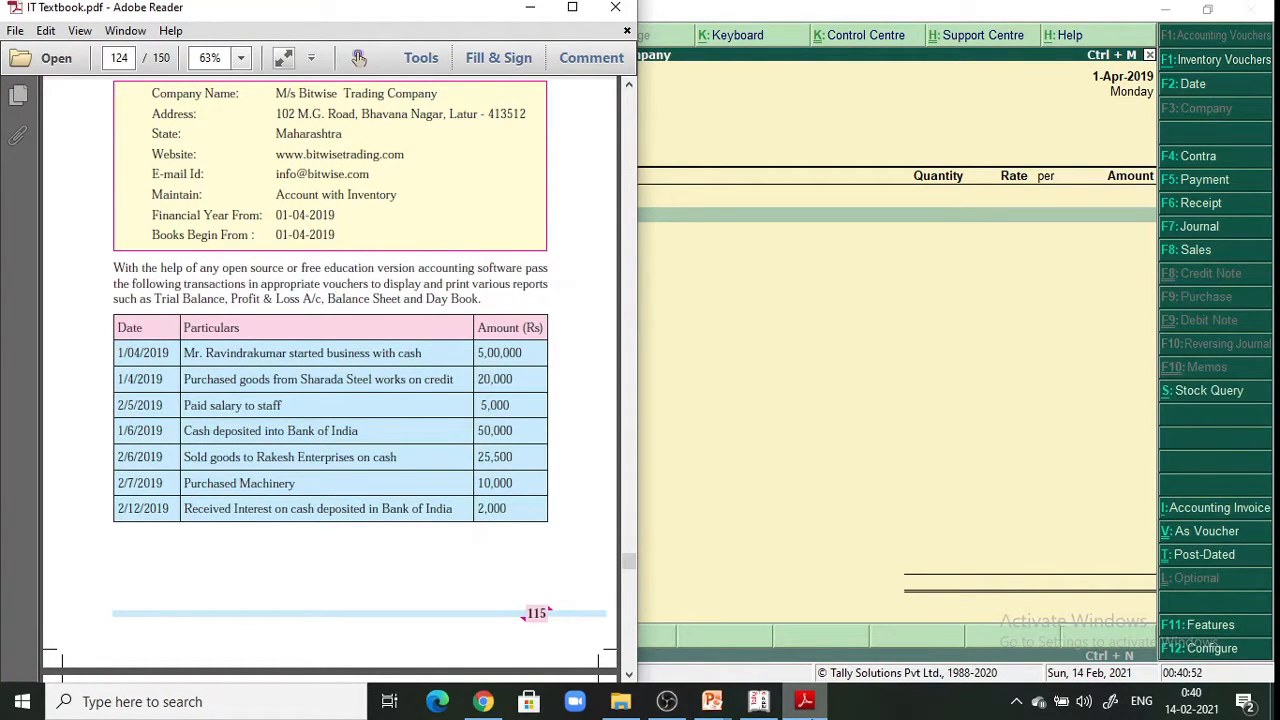
key("alt+Tab")
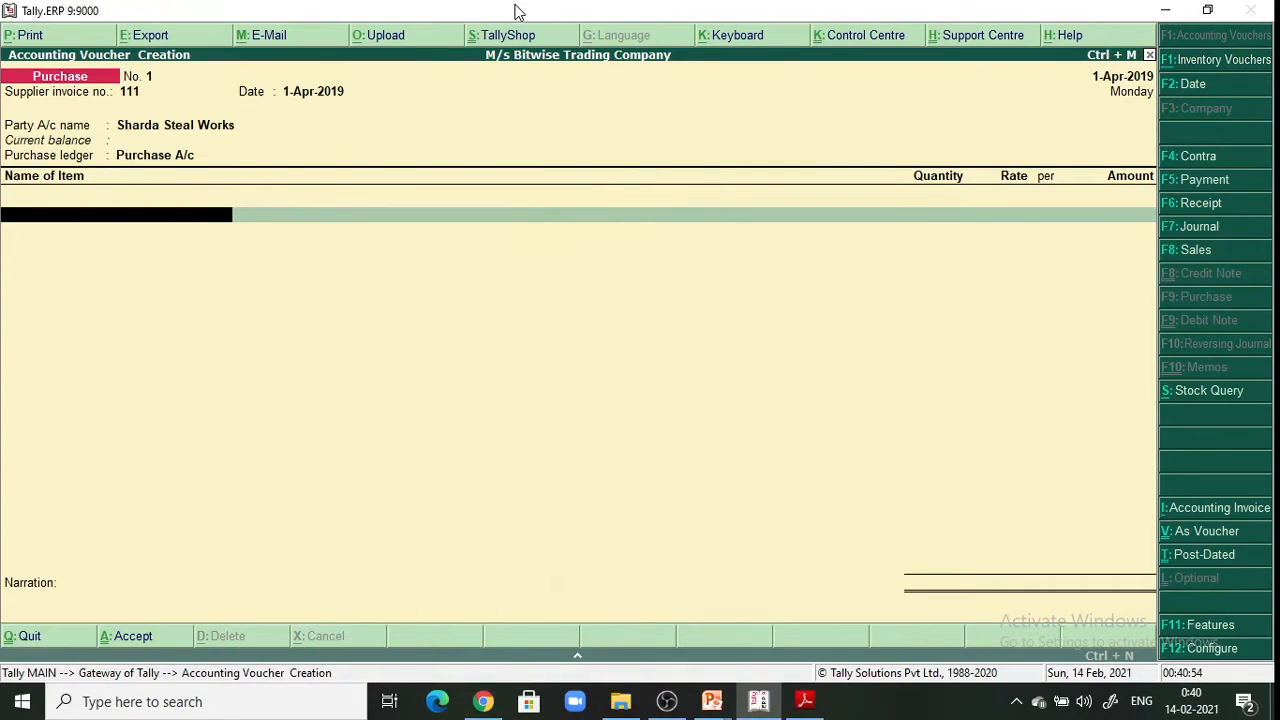
left_click(71, 218)
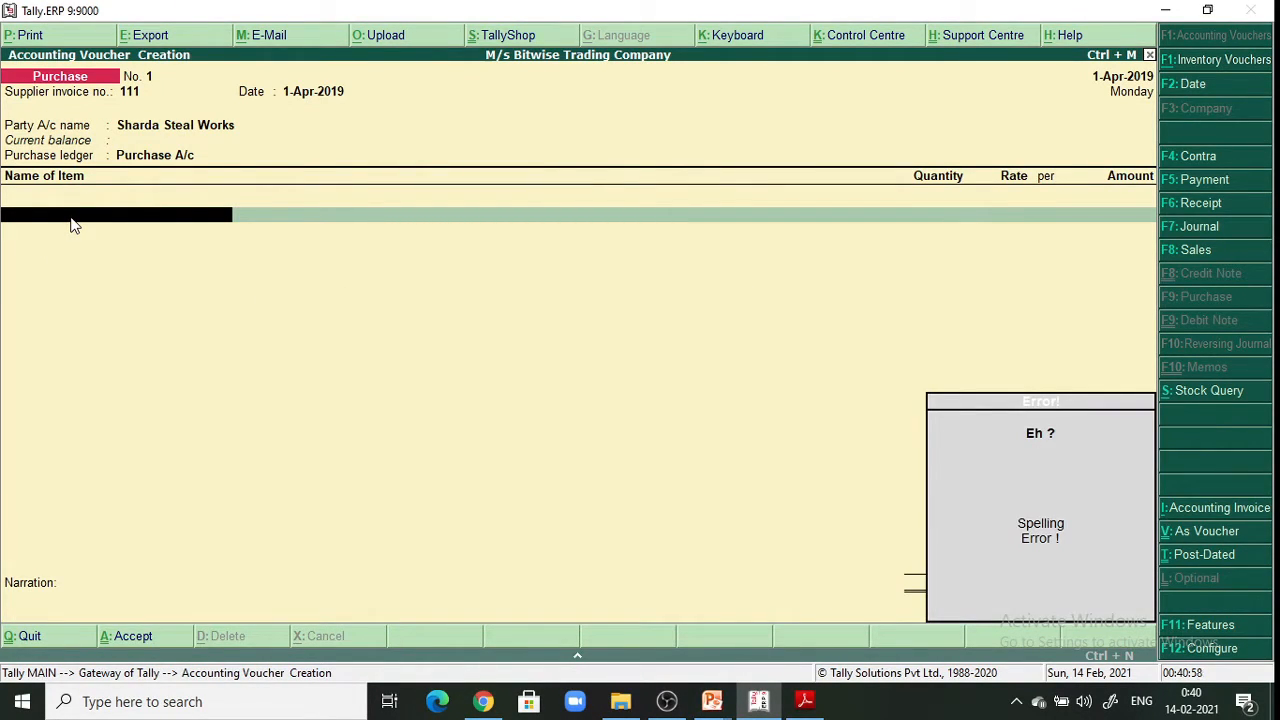
Create stock item 'Goods' under Primary, units Not Applicable, GST Applicable, and add it to the first item row
key("alt+c")
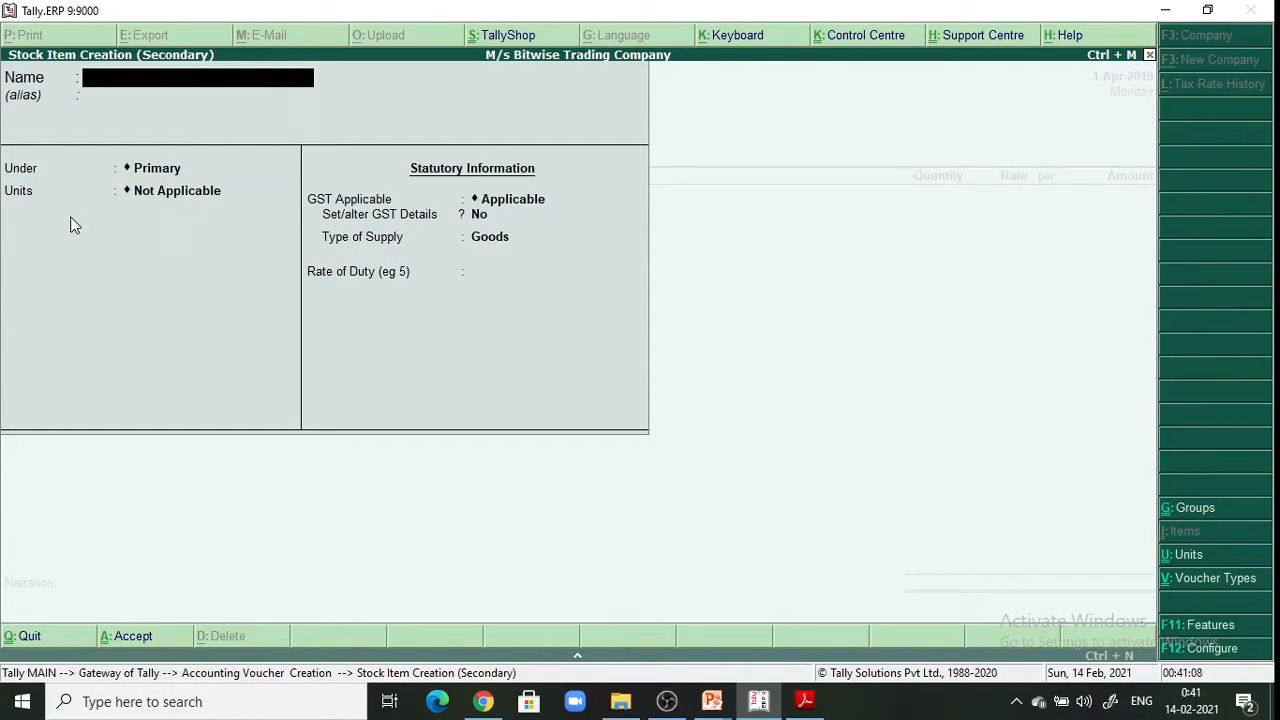
type("Goods")
key("Return")
key("Return")
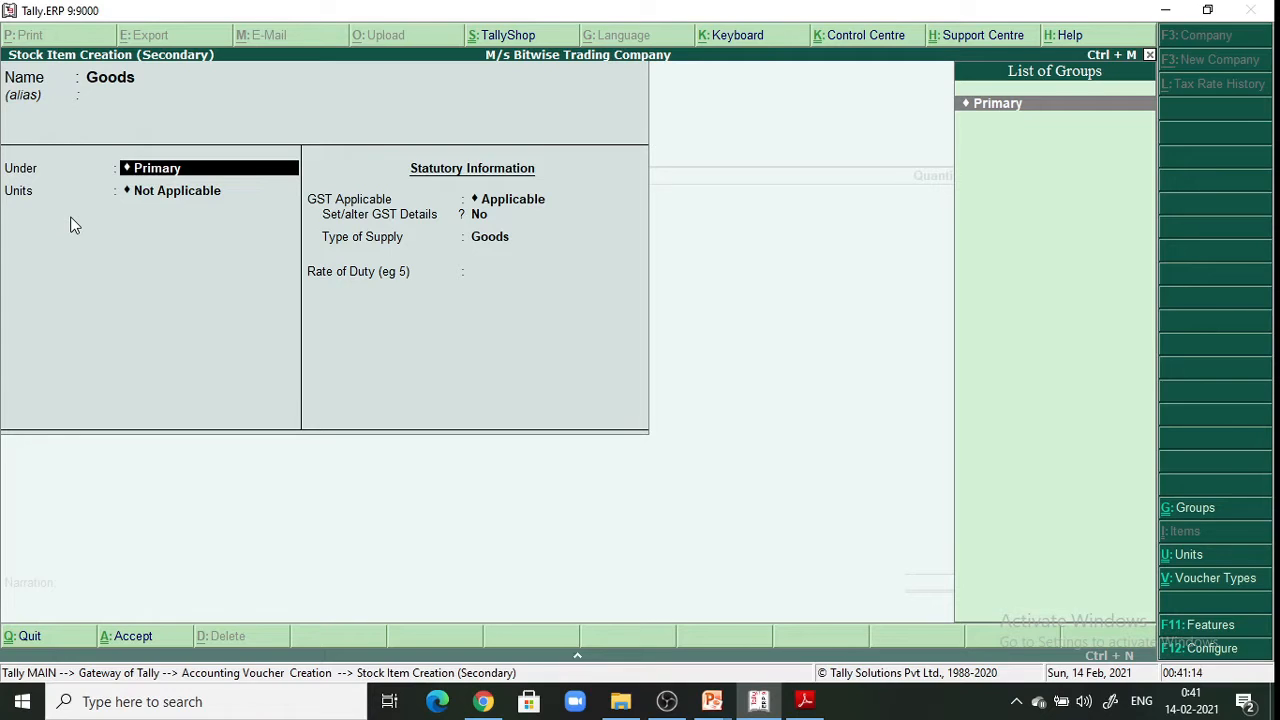
key("Return")
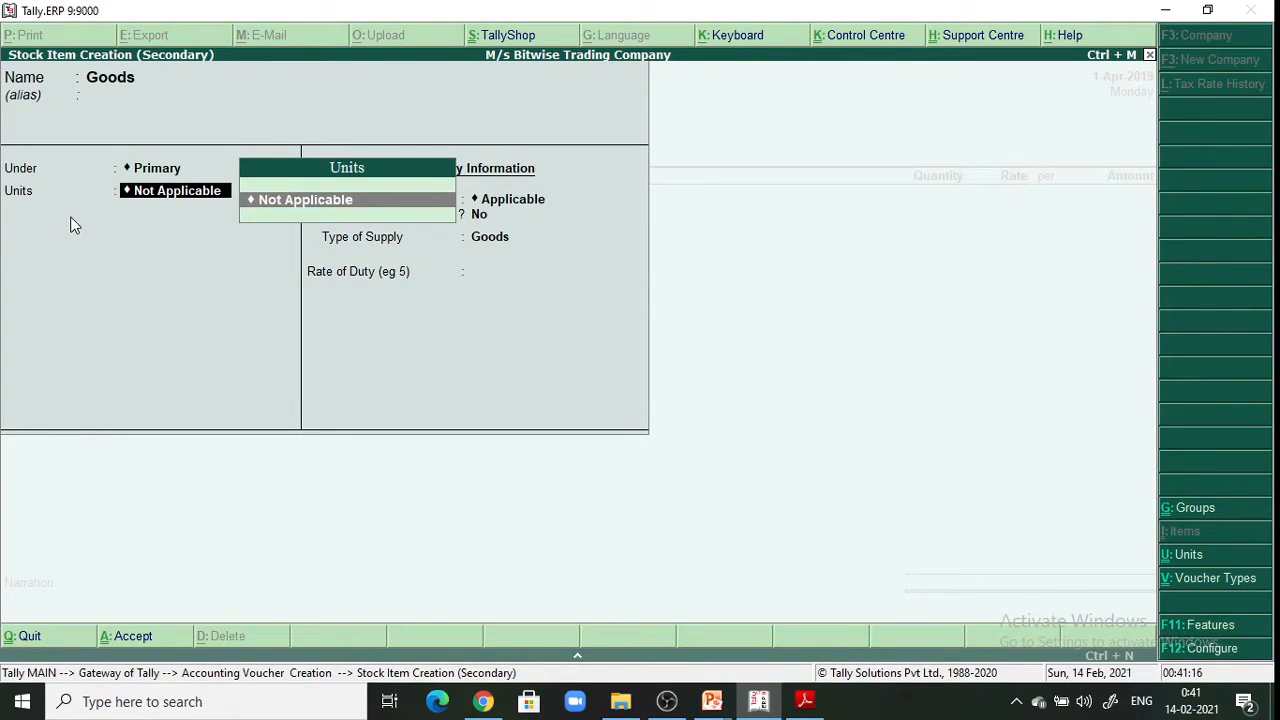
key("Return")
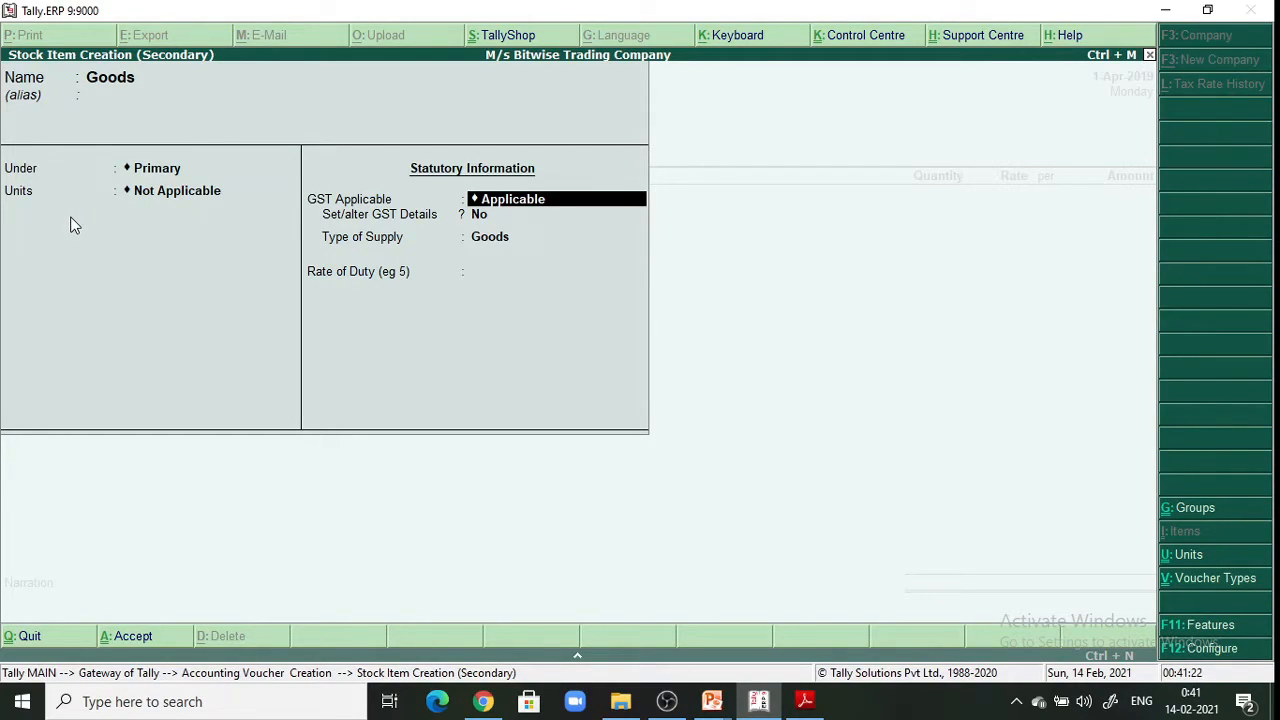
key("Return")
key("Return")
key("Return")
key("Return")
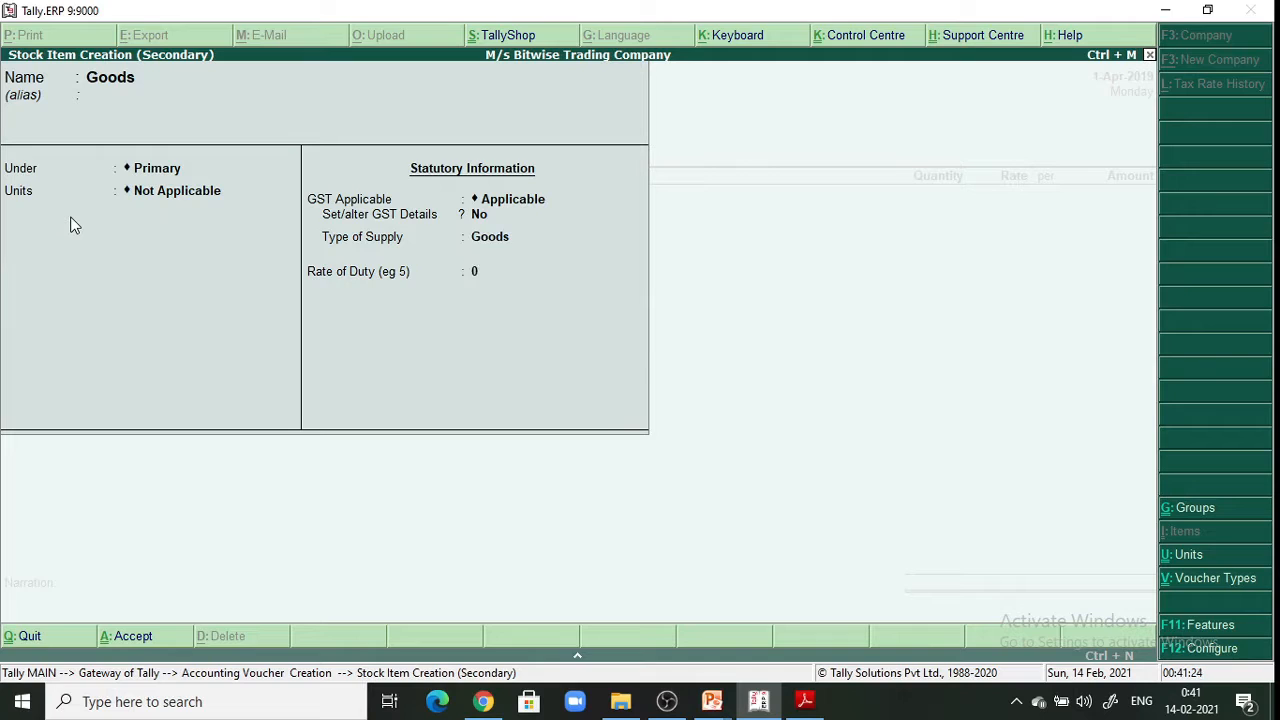
key("Return")
key("Return")
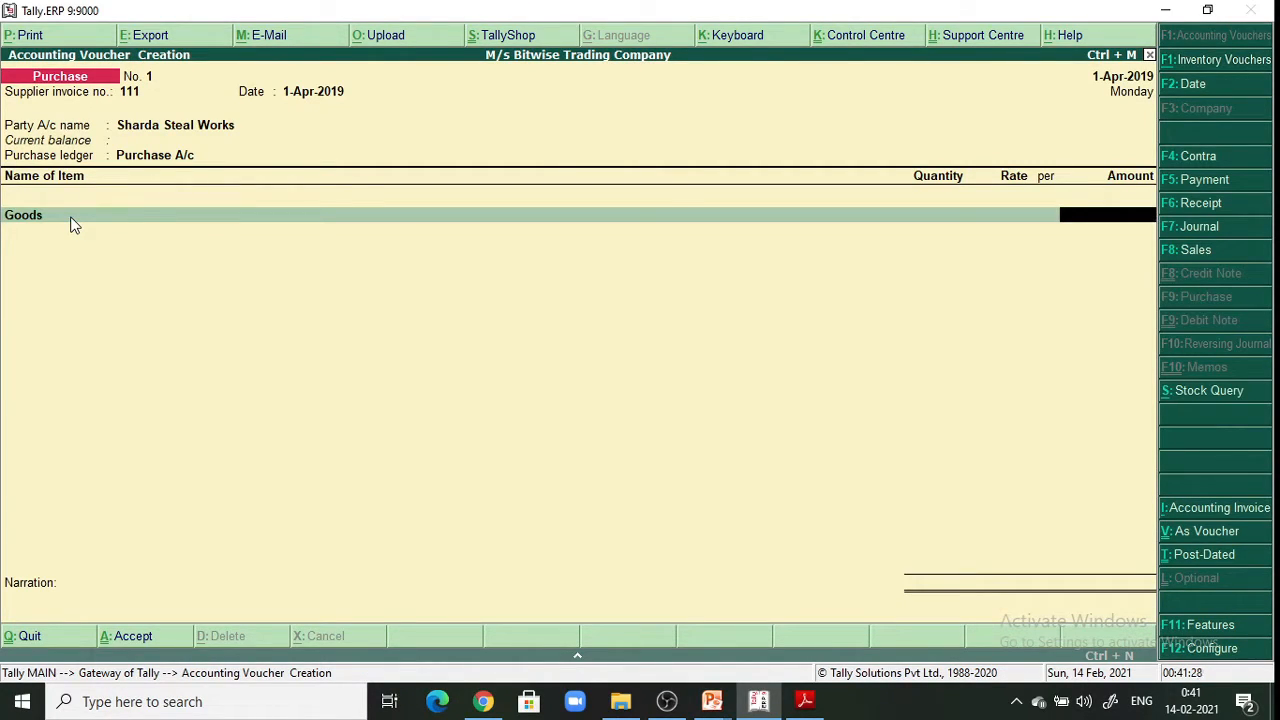
Enter 20,000 as the amount for Goods and end the item list
left_click(805, 701)
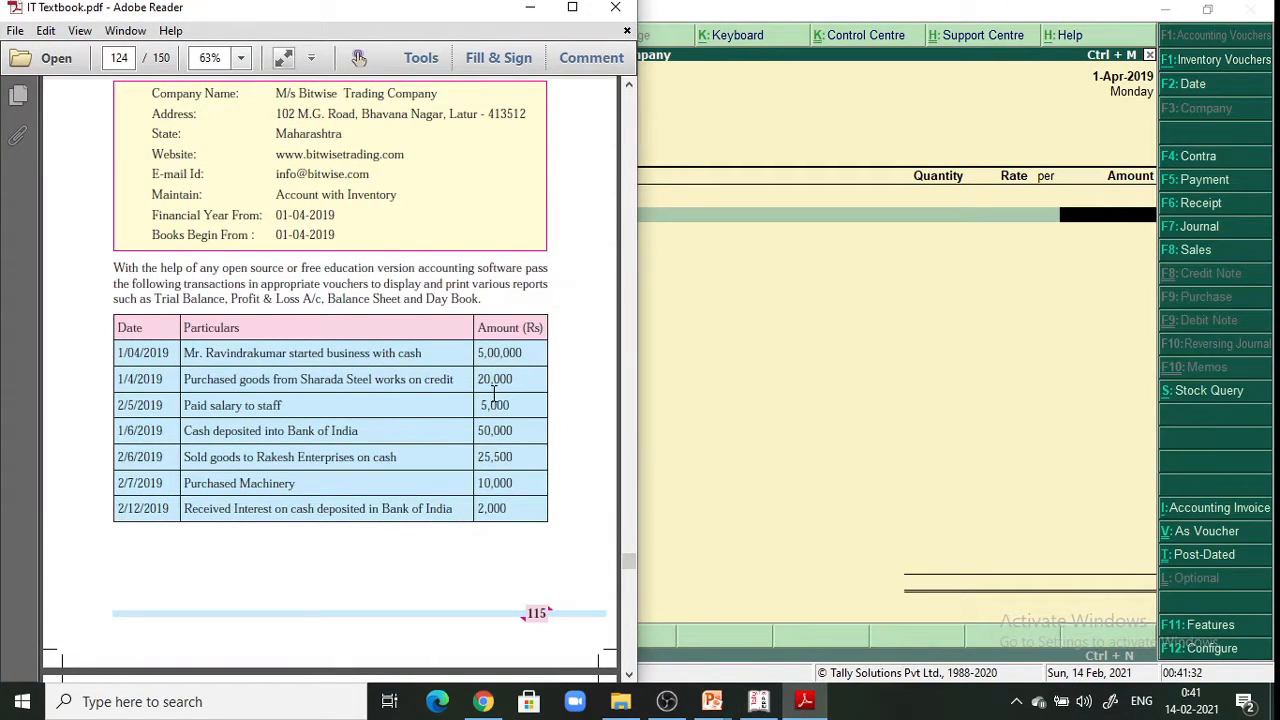
left_click(530, 8)
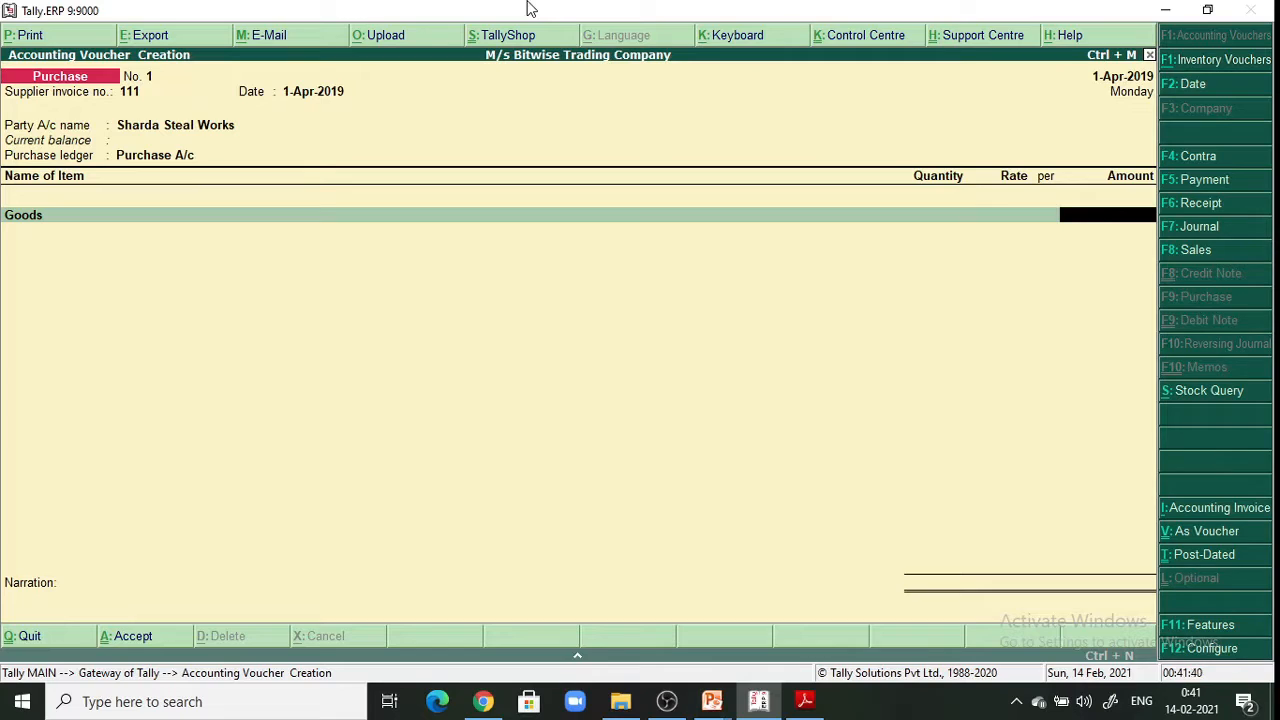
type("20,000")
key("Return")
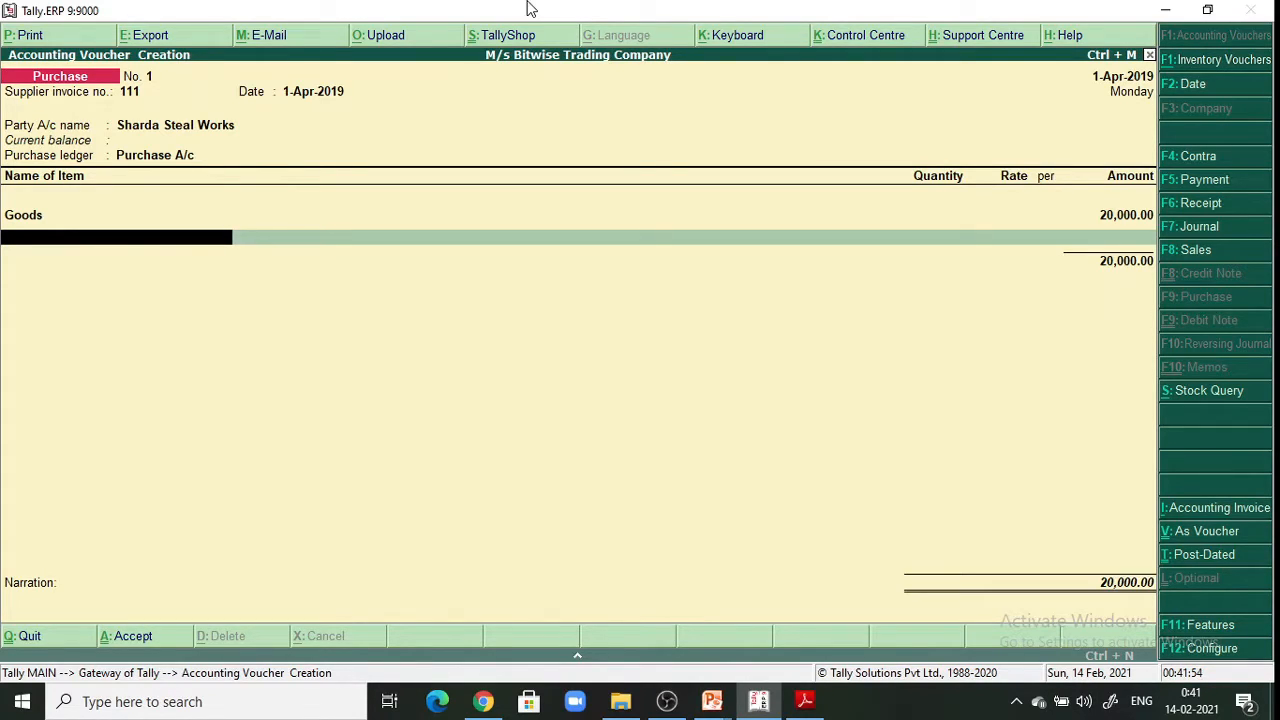
key("Return")
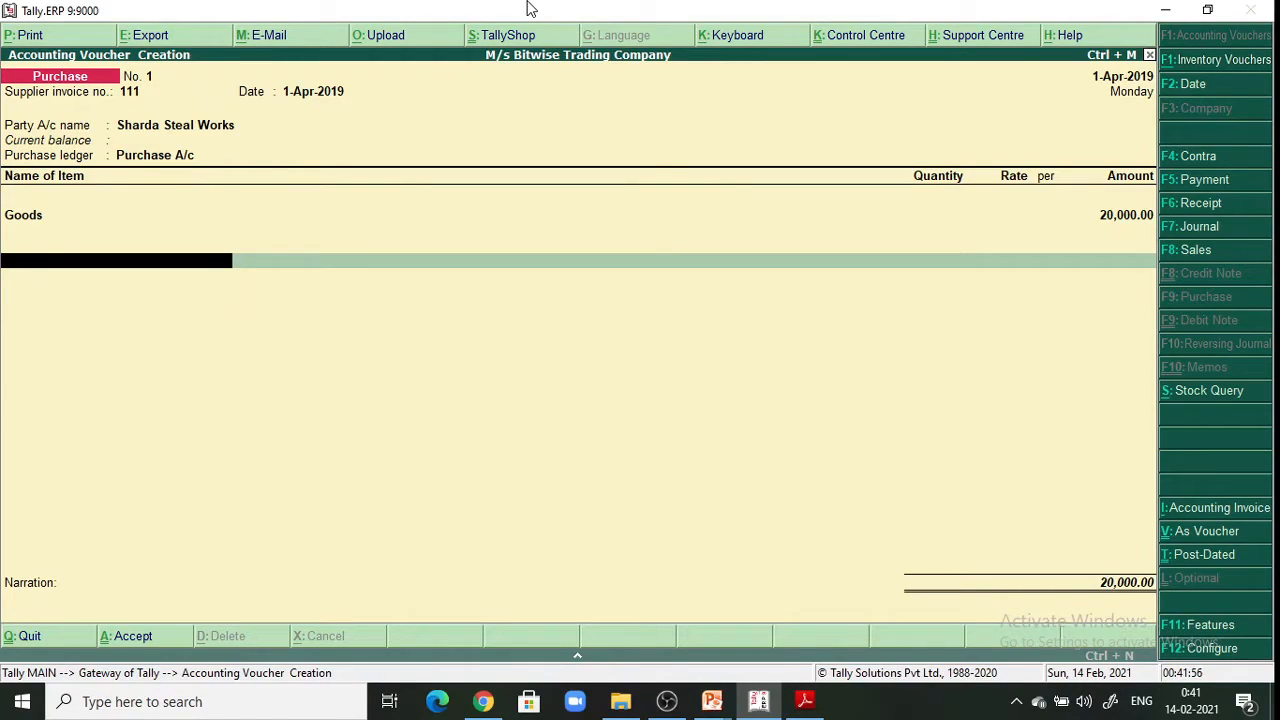
key("Return")
key("Return")
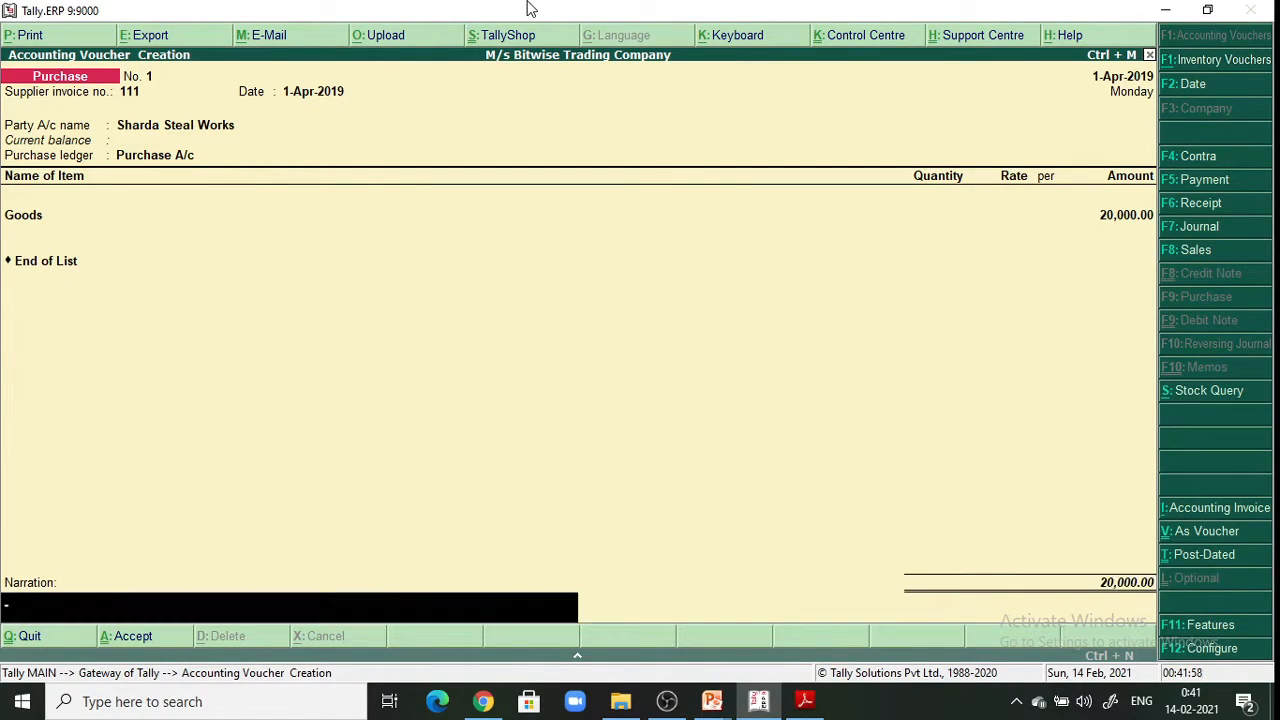
Add the narration 'Being goods purchased' and save the purchase voucher
type("Being")
type("goods purchased")
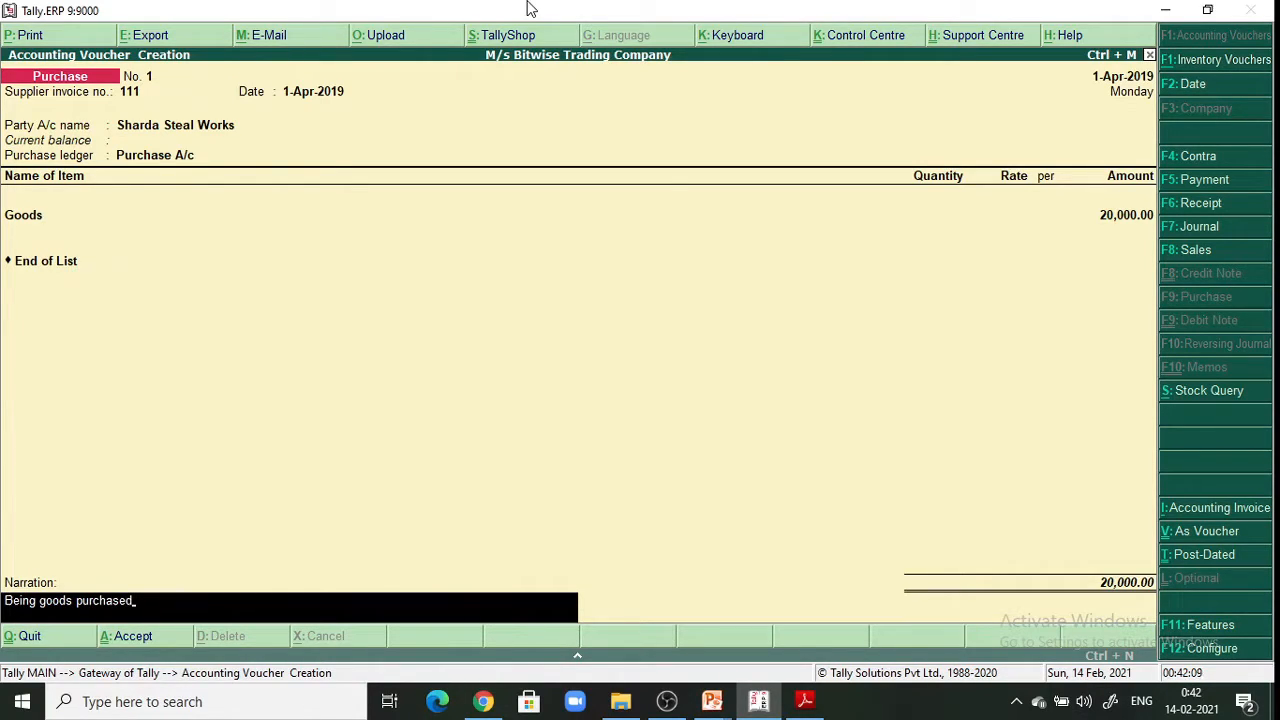
key("Return")
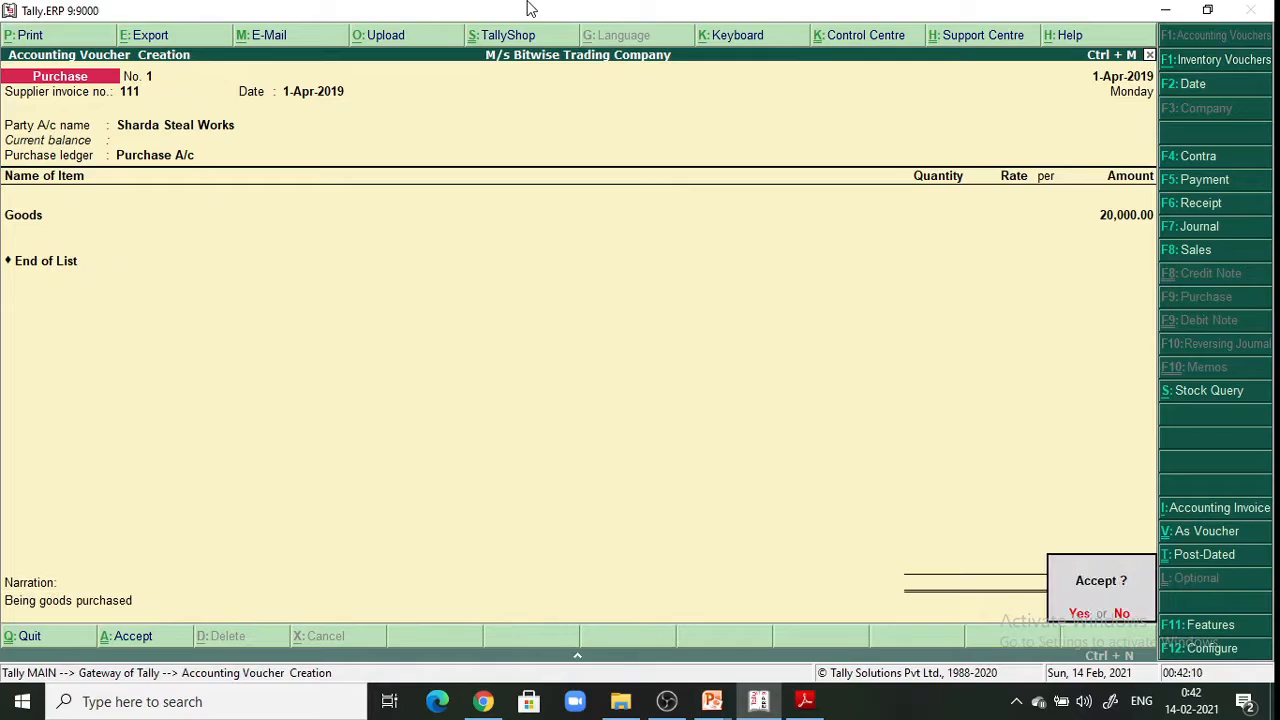
key("y")
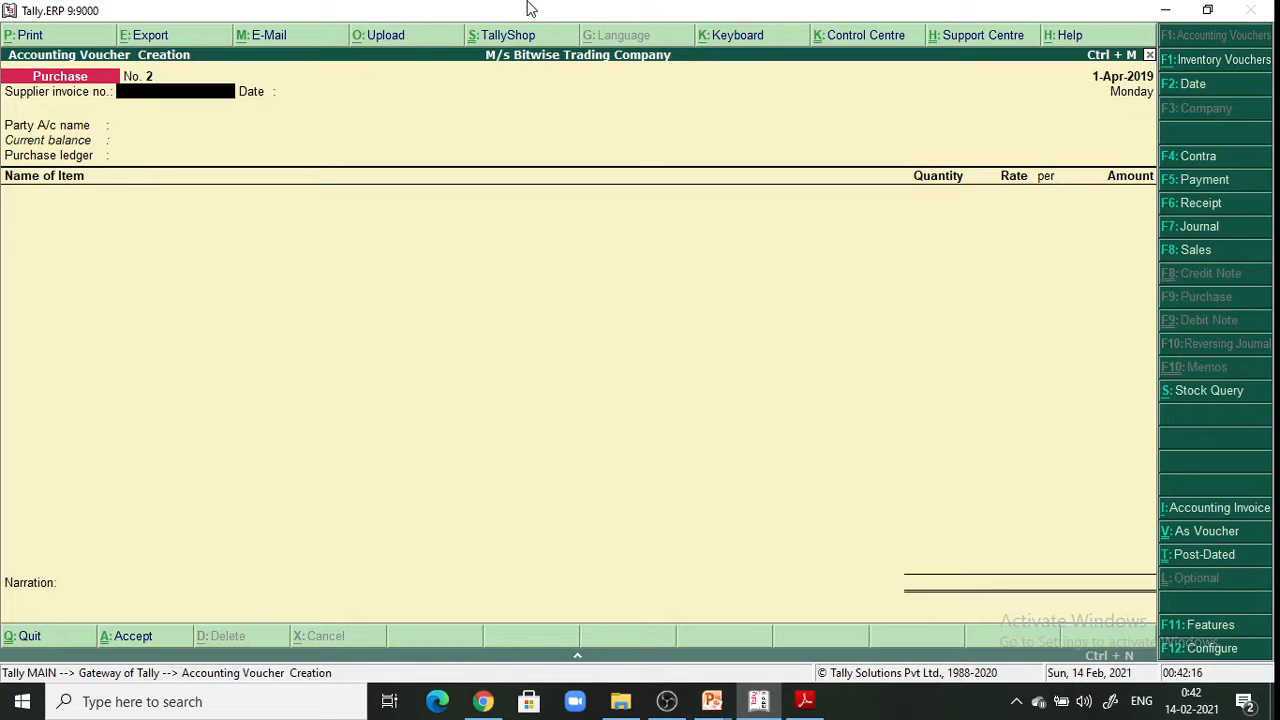
left_click(810, 703)
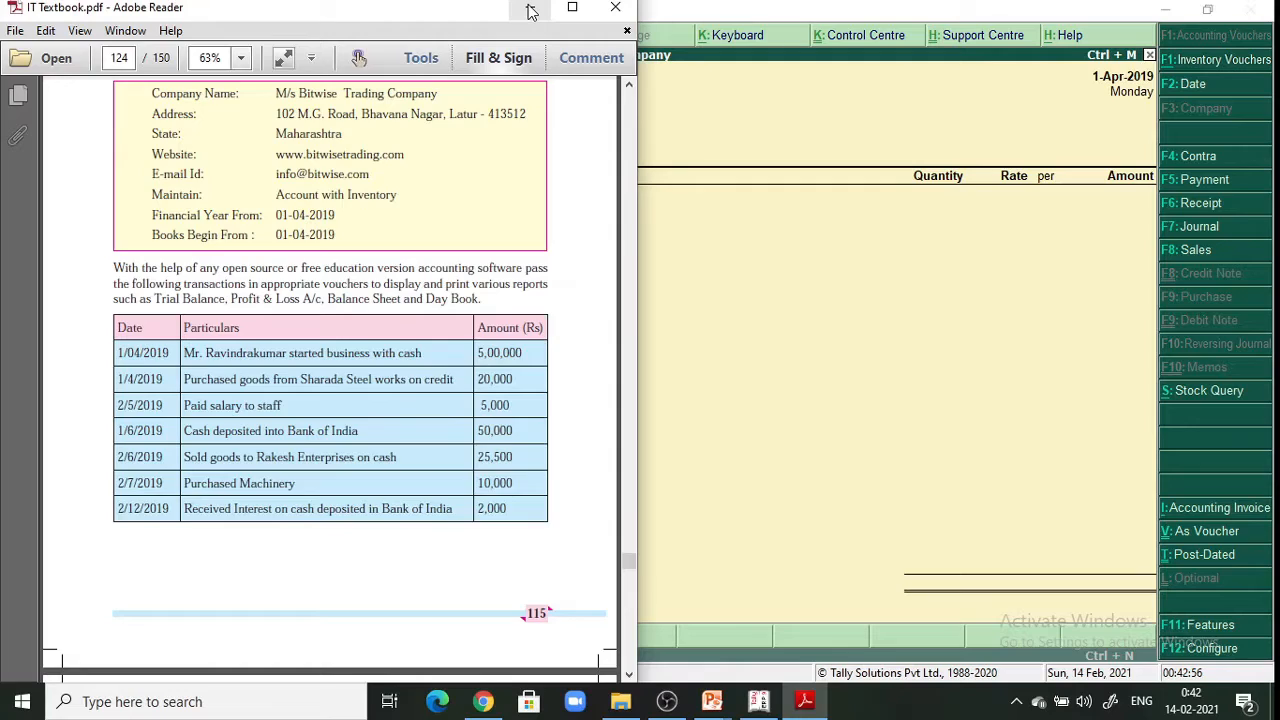
left_click(529, 8)
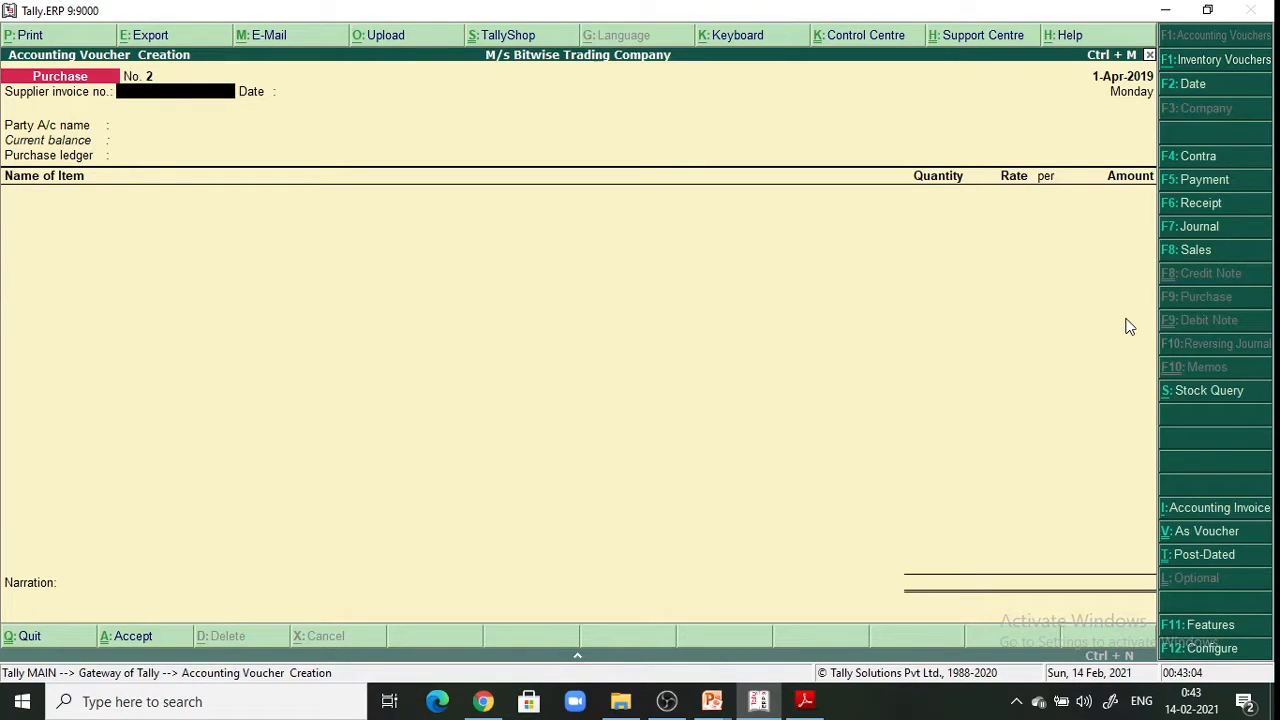
Switch the voucher type to Payment after checking the textbook's transaction table
left_click(1170, 167)
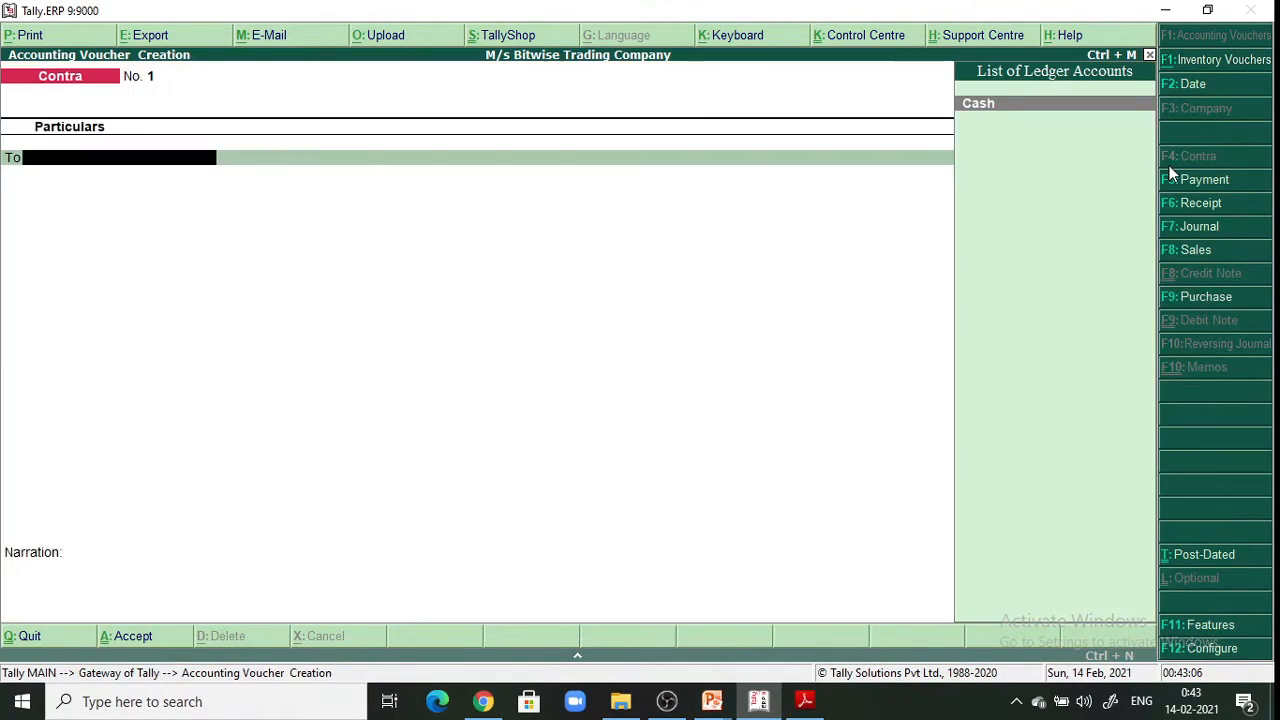
left_click(1180, 178)
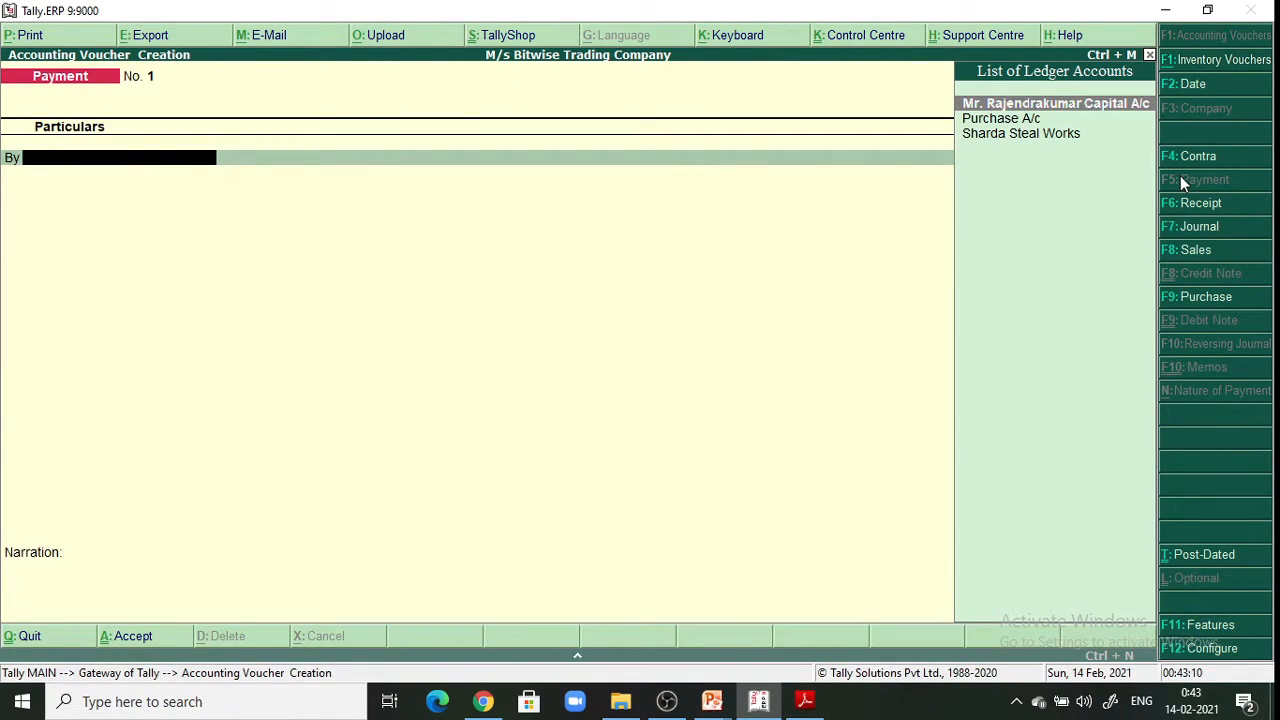
left_click(805, 701)
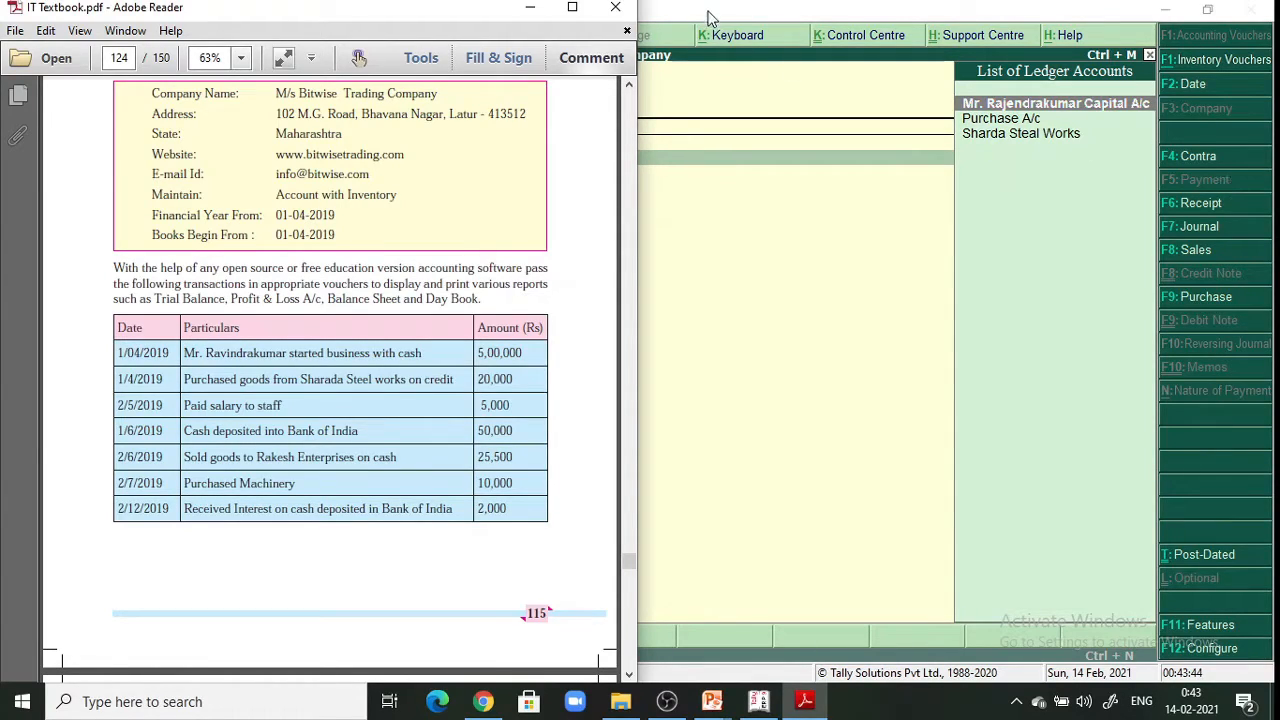
left_click(531, 8)
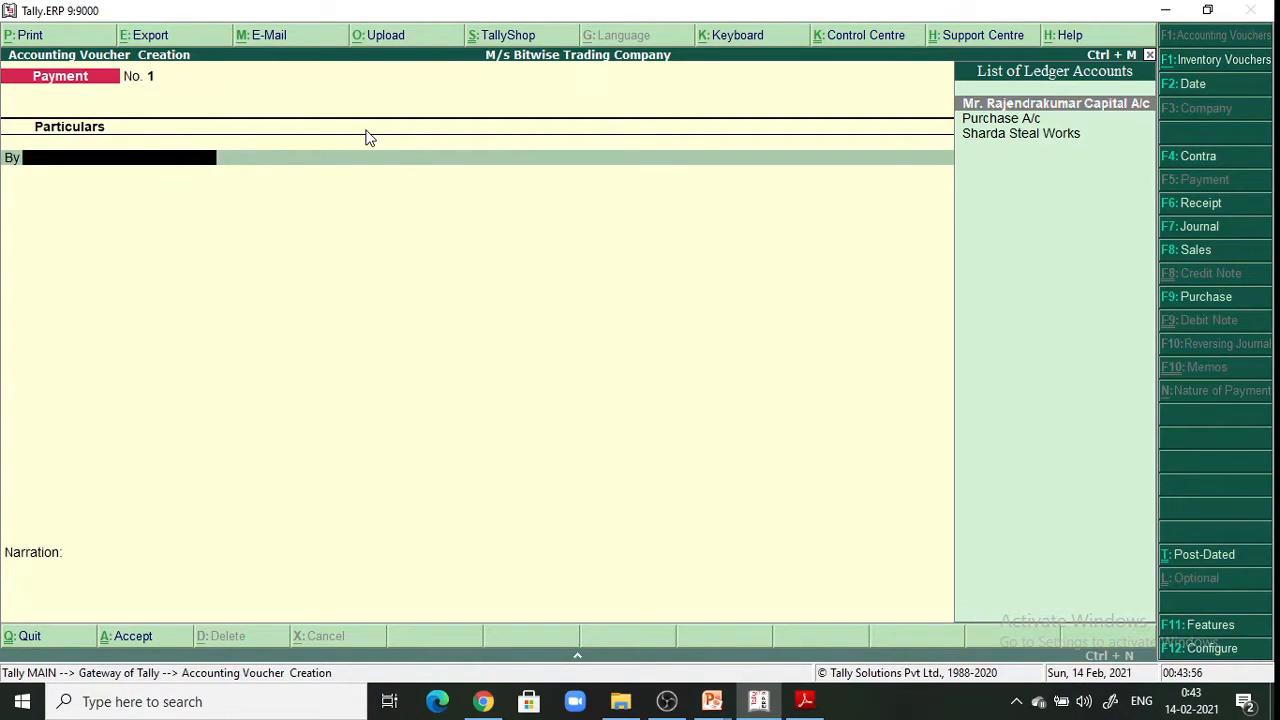
Create ledger 'Salary A/c' under Indirect Expenses with GST set to Not Applicable
key("alt+c")
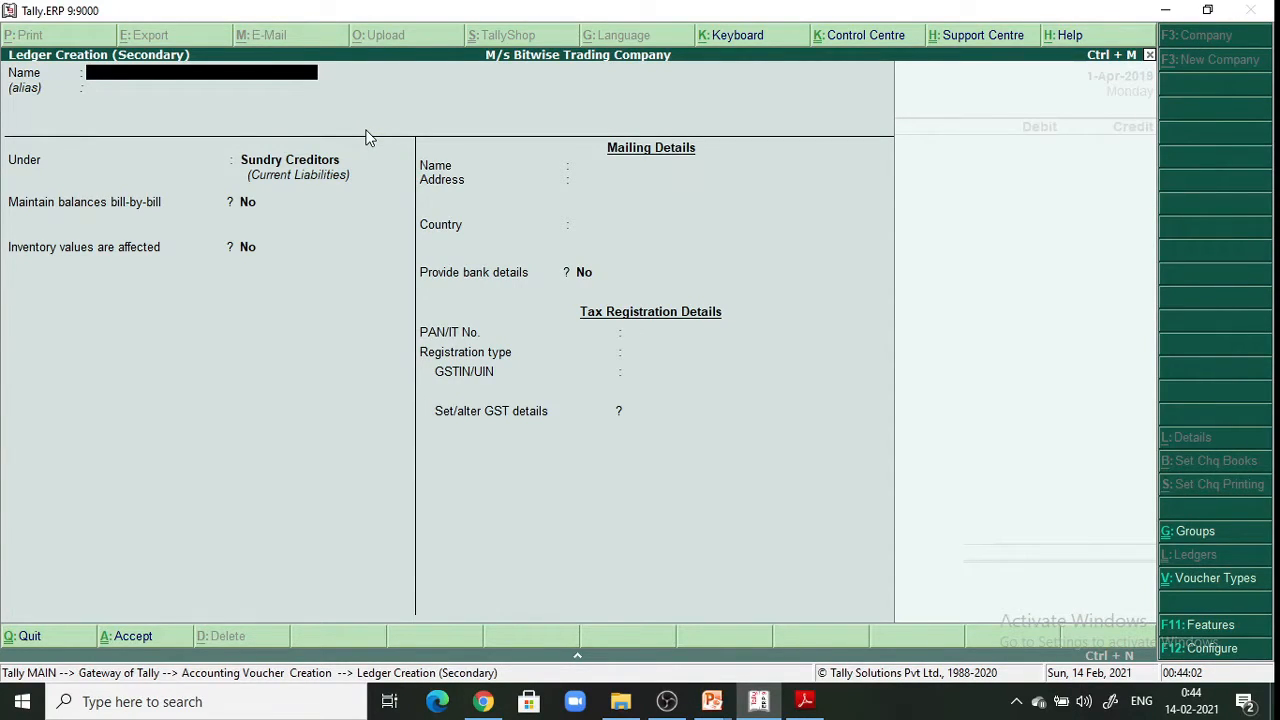
type("Salary A/c")
key("Return")
key("Return")
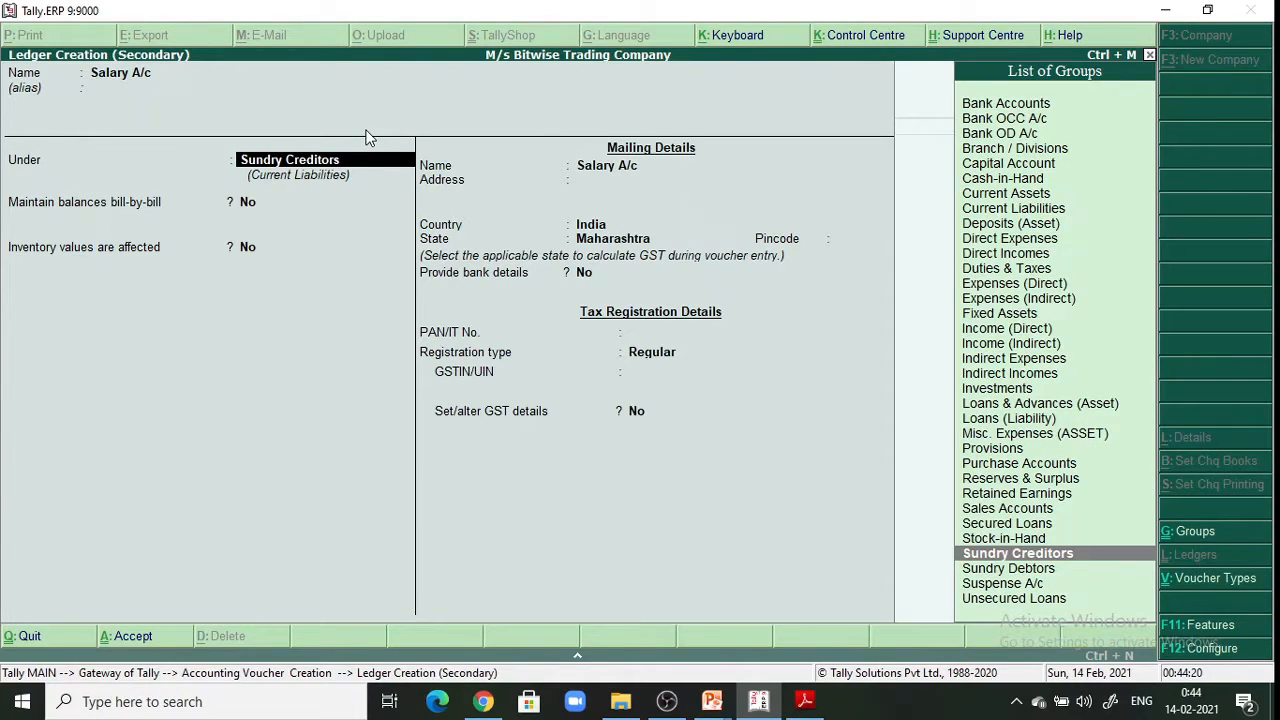
left_click(1003, 362)
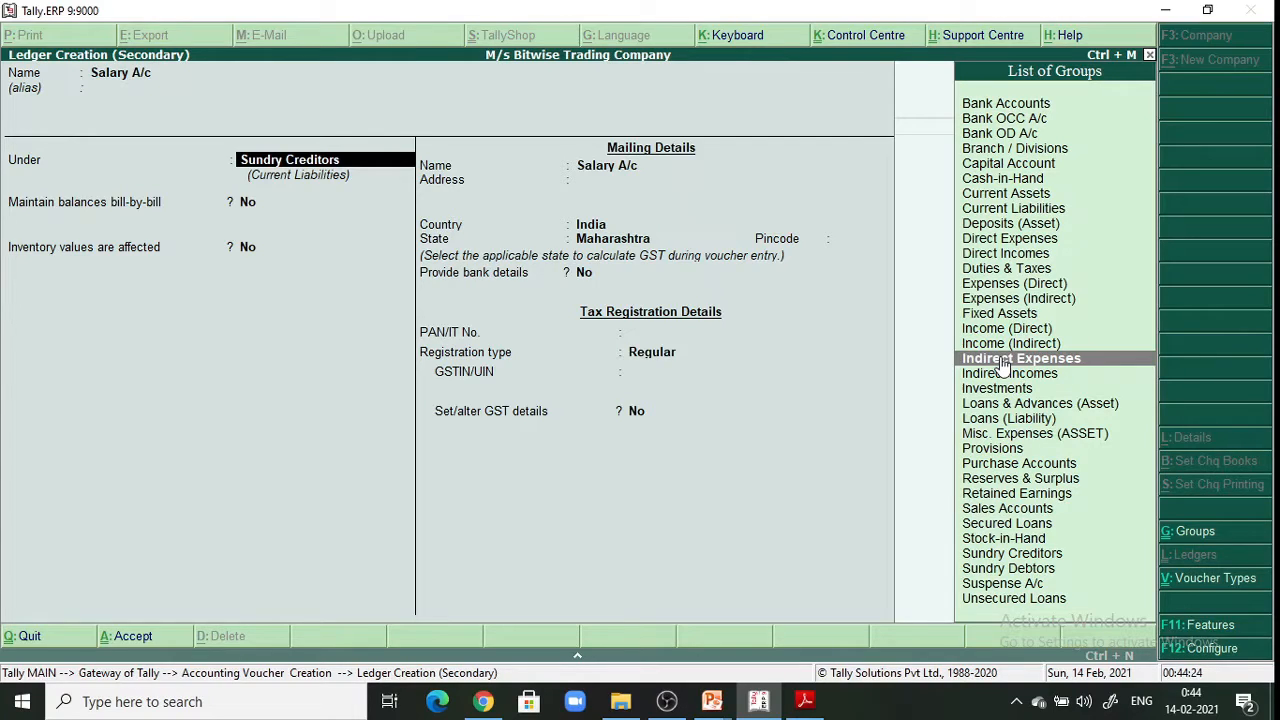
key("Return")
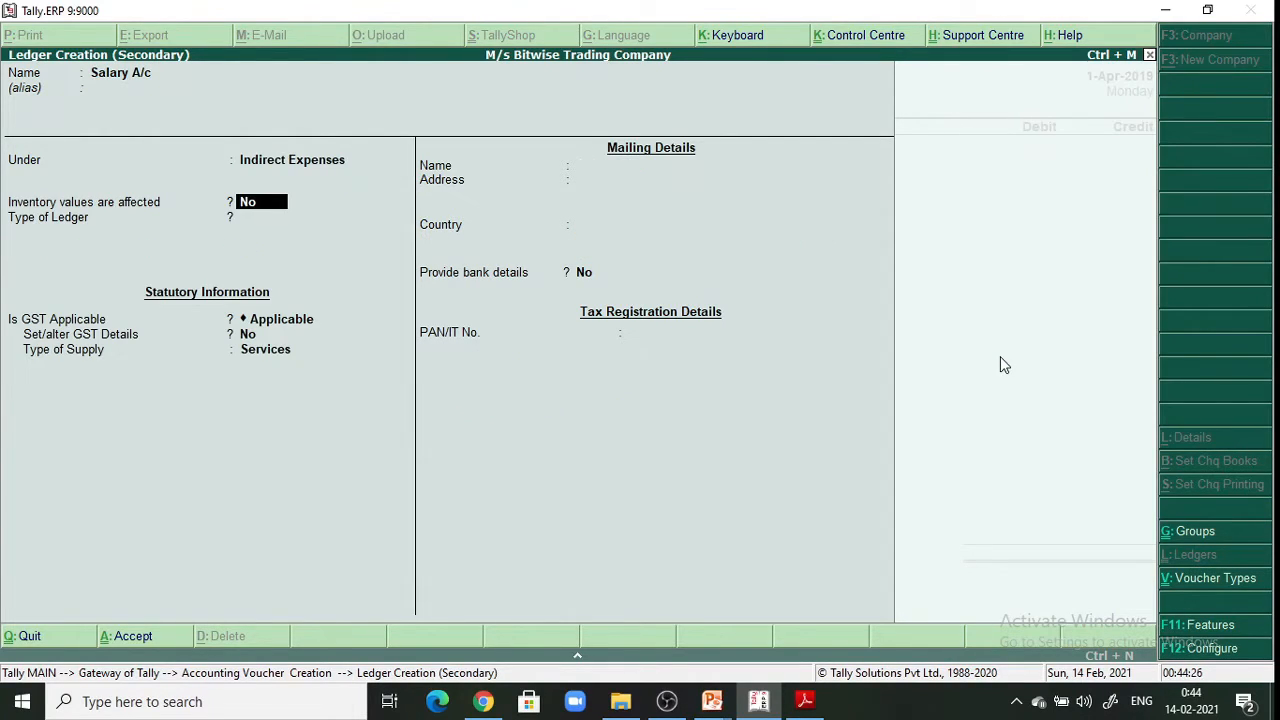
key("Return")
key("Return")
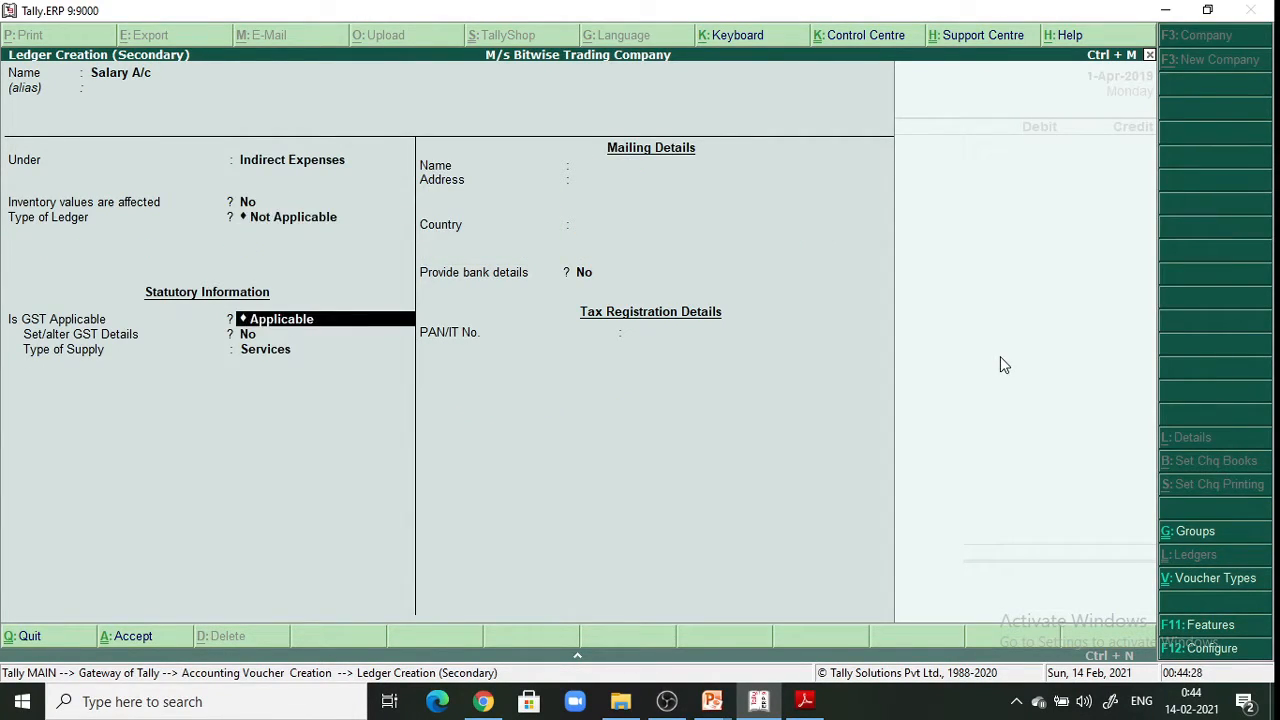
key("n")
key("BackSpace")
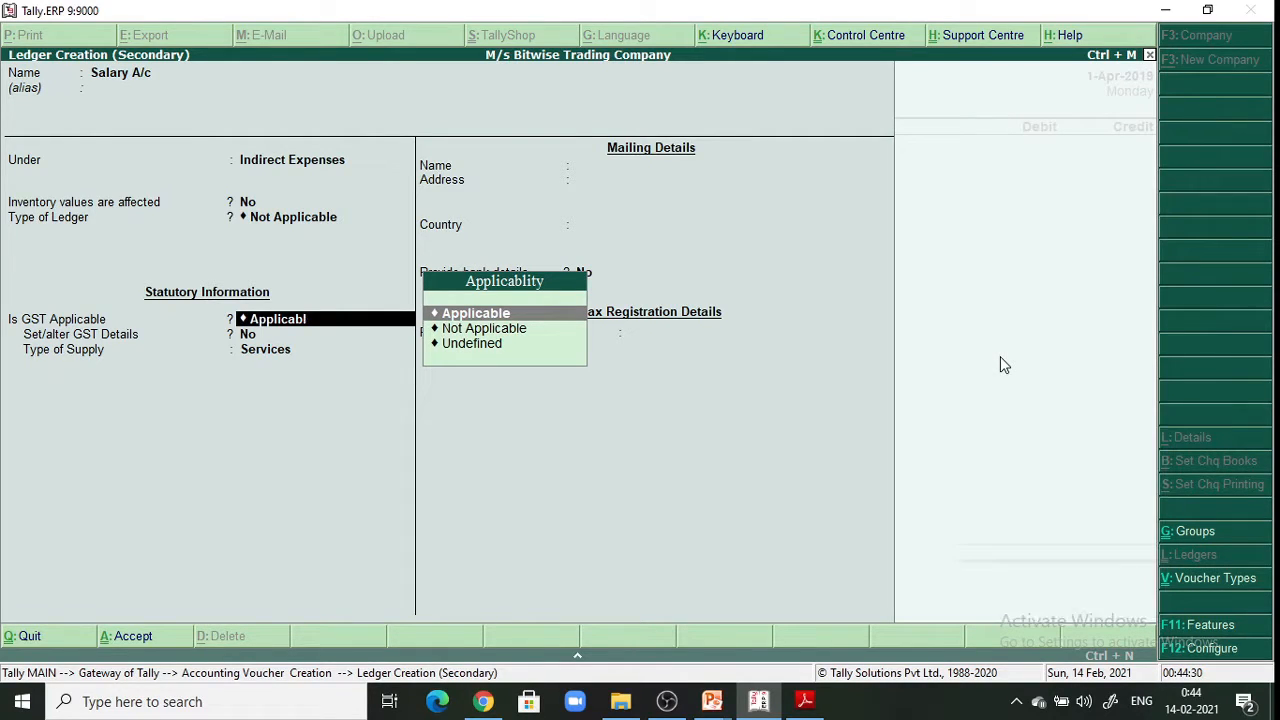
key("Down")
key("Return")
key("Return")
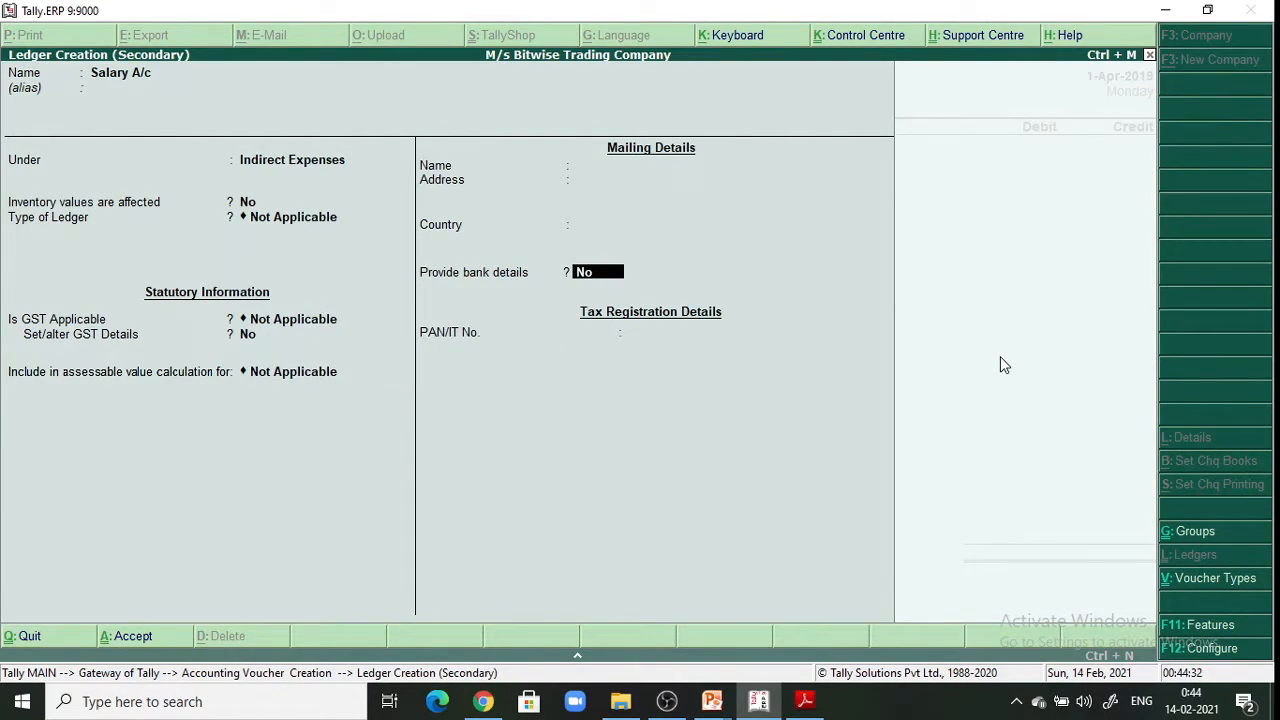
key("Return")
key("Return")
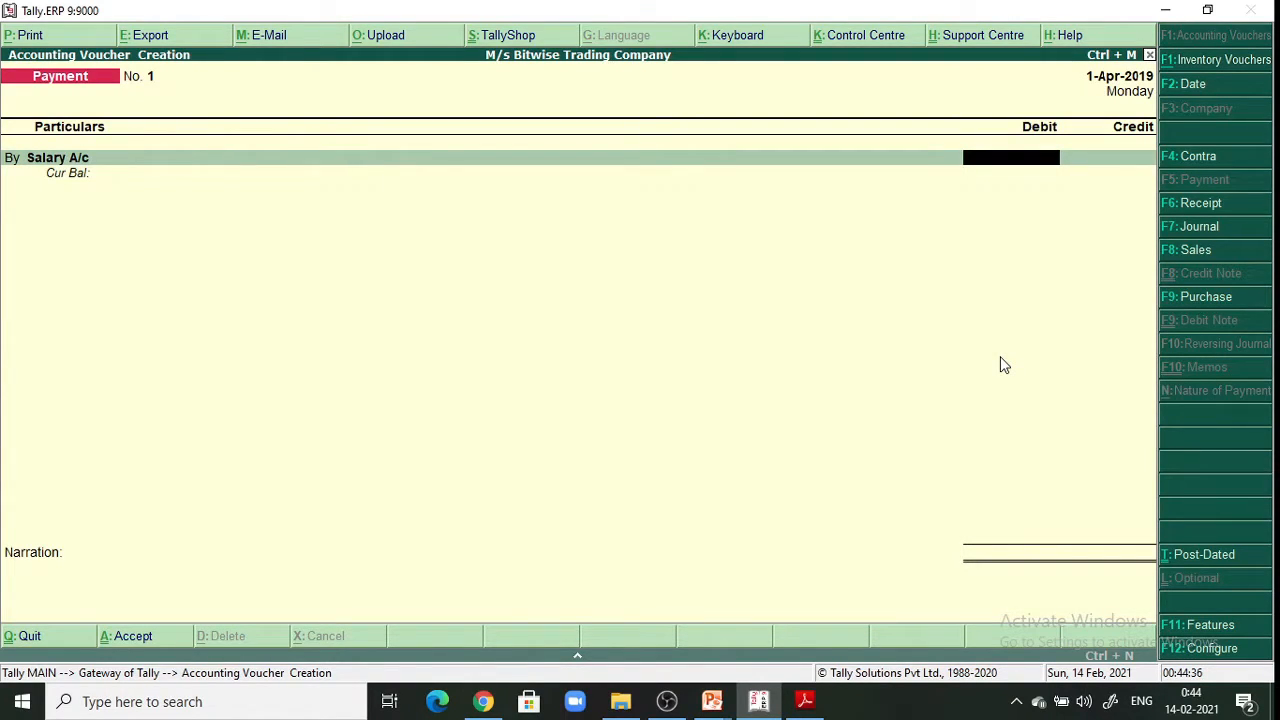
Debit Salary A/c 5,000 and change the voucher date to 2-5-2019
type("5000")
key("Return")
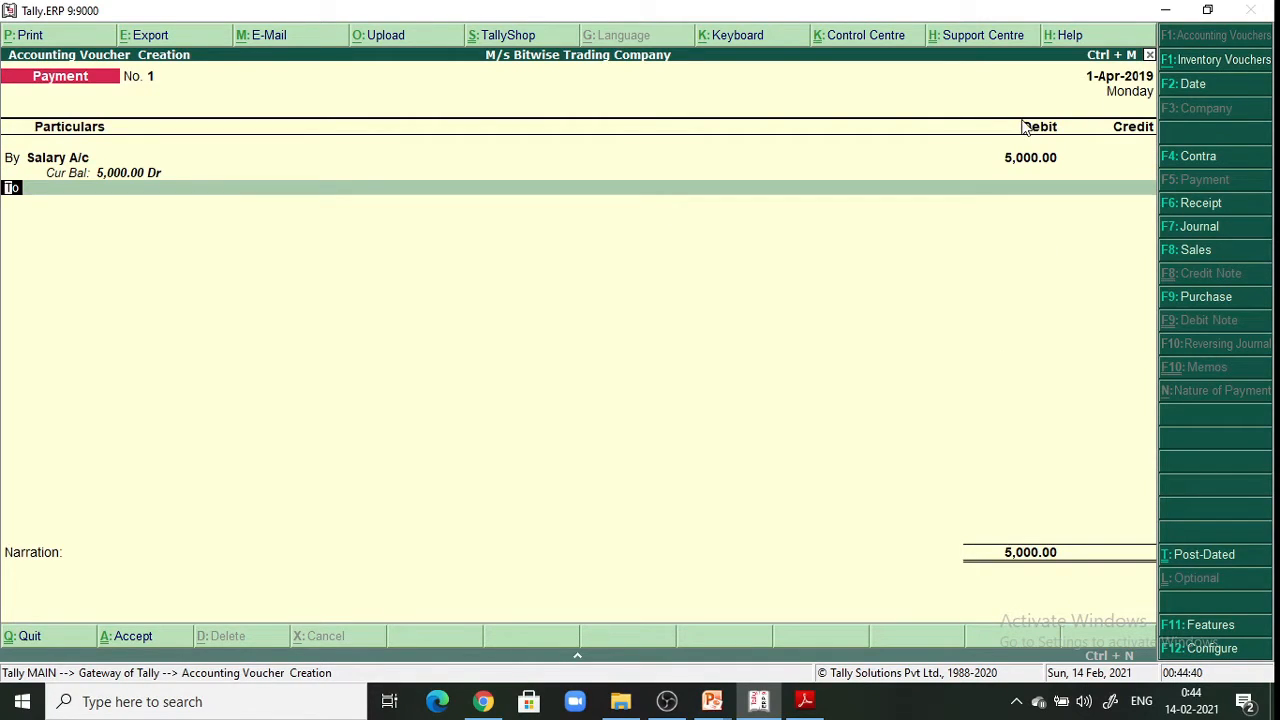
left_click(1183, 85)
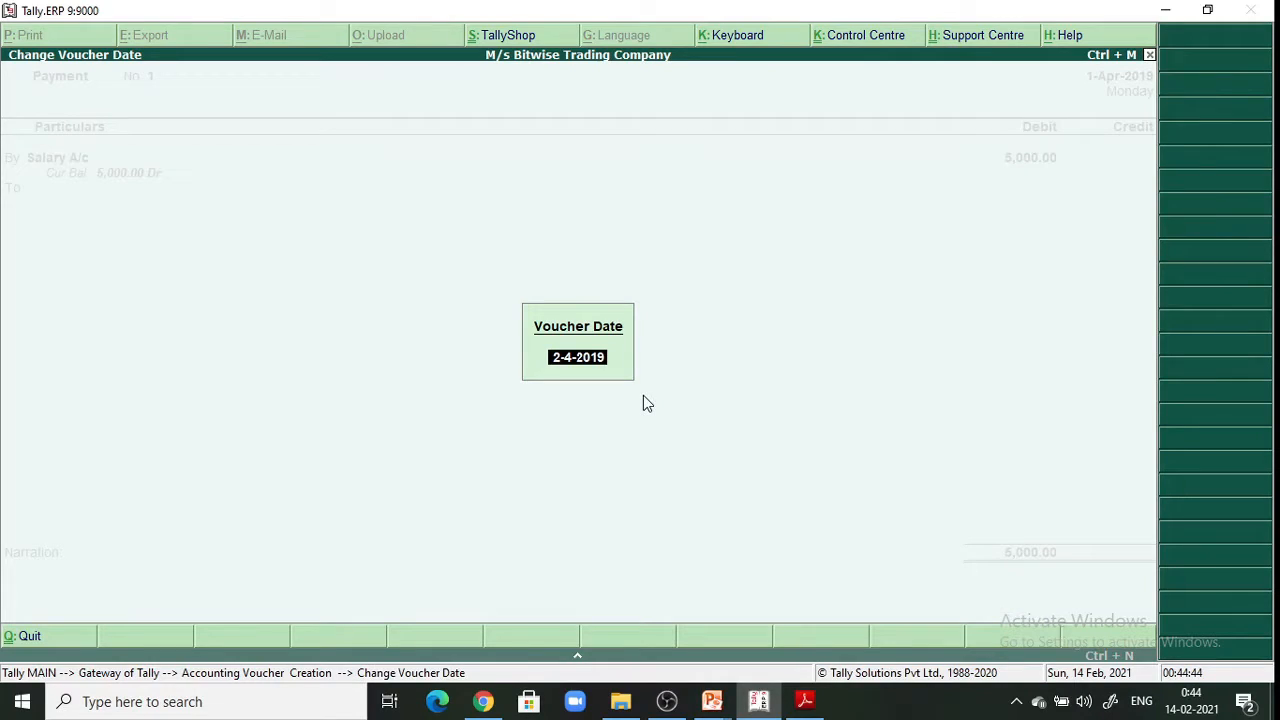
key("BackSpace")
type("2-5-2019")
key("Return")
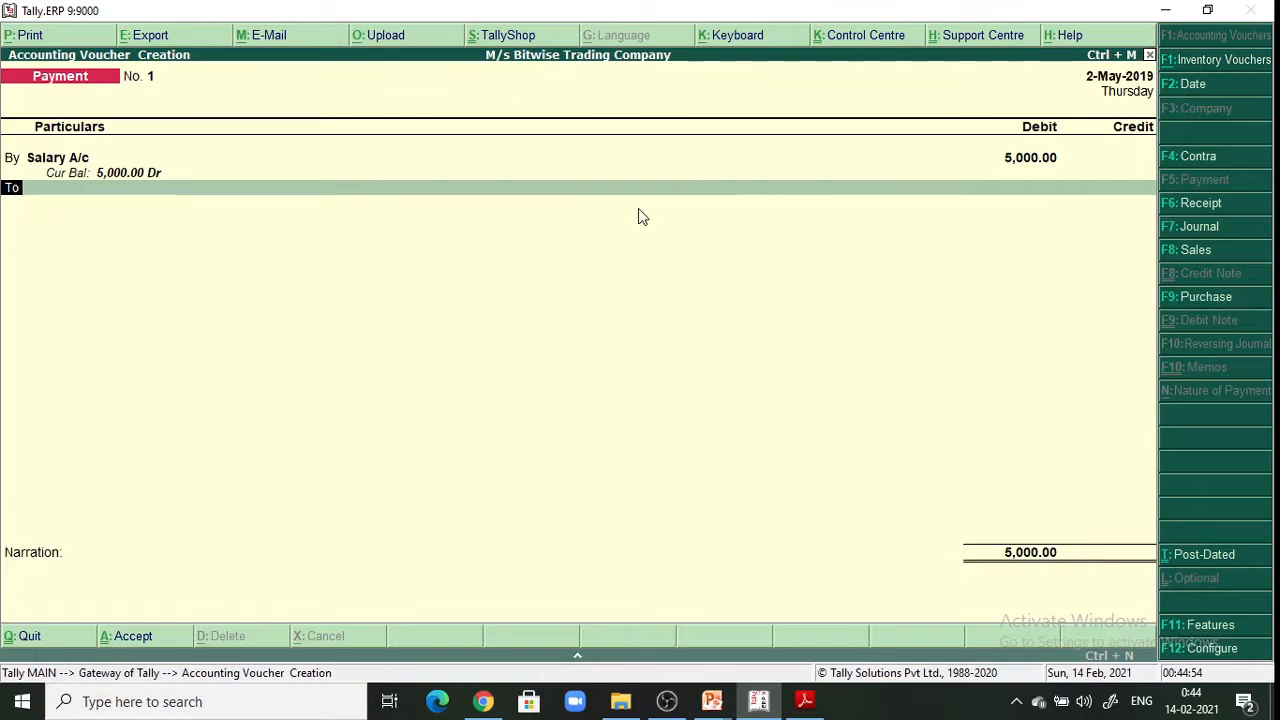
Credit Cash, add narration 'Being salary paid.' and save the payment voucher
key("Return")
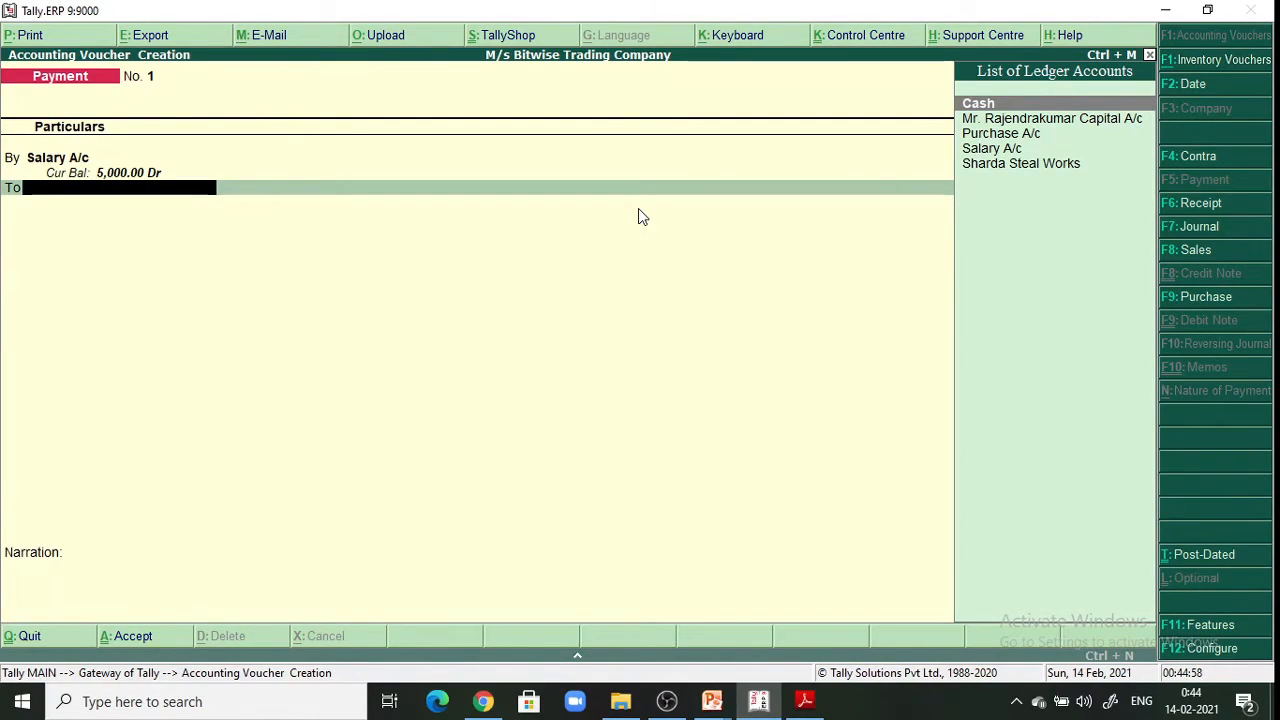
key("Return")
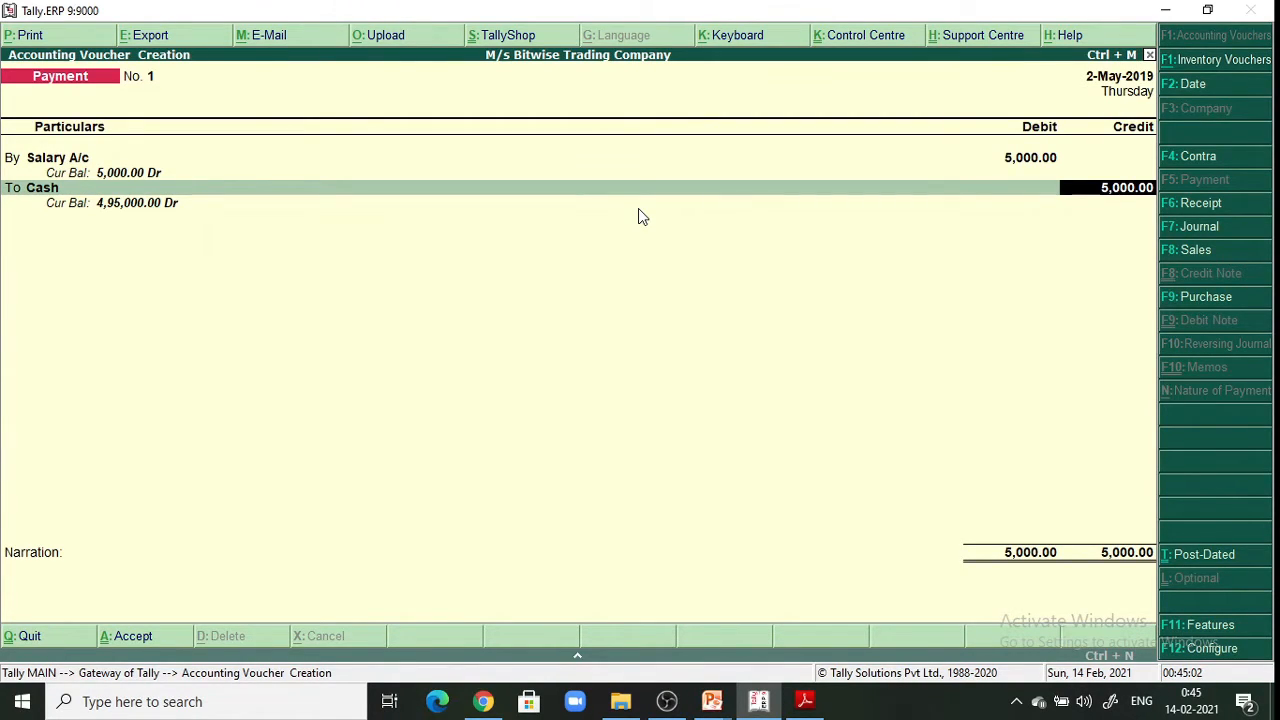
key("Return")
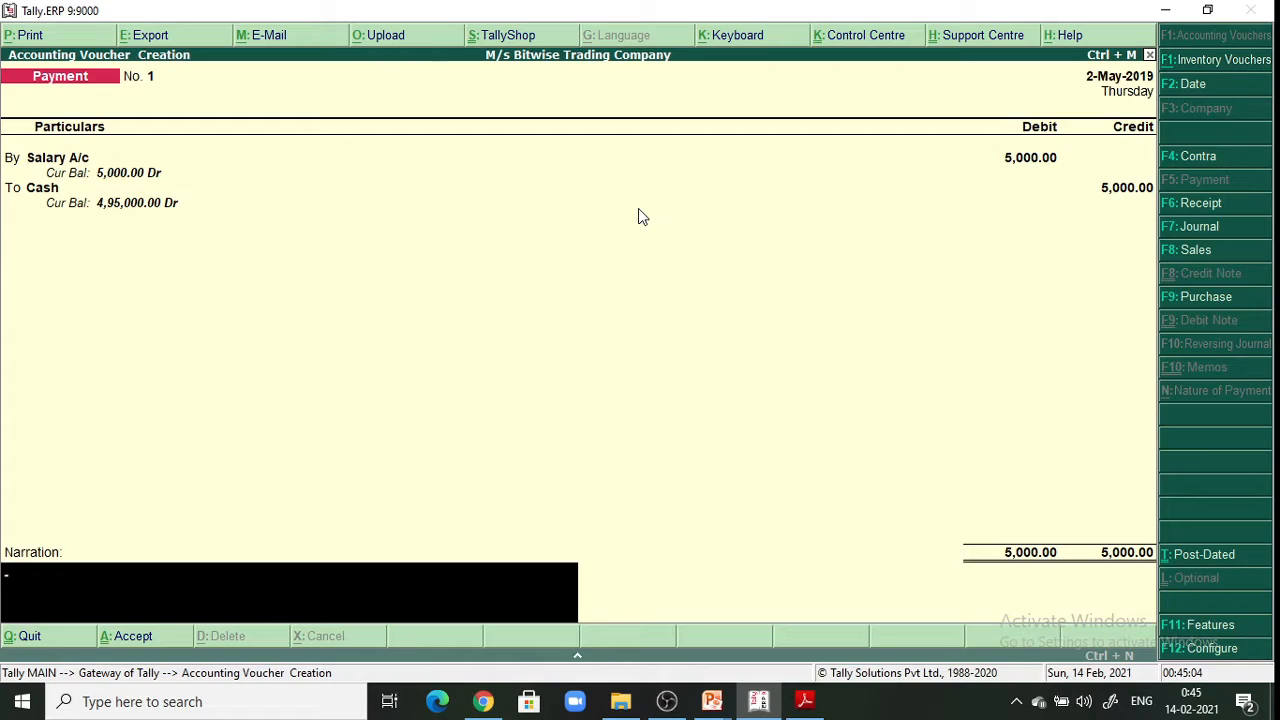
type("Being salary")
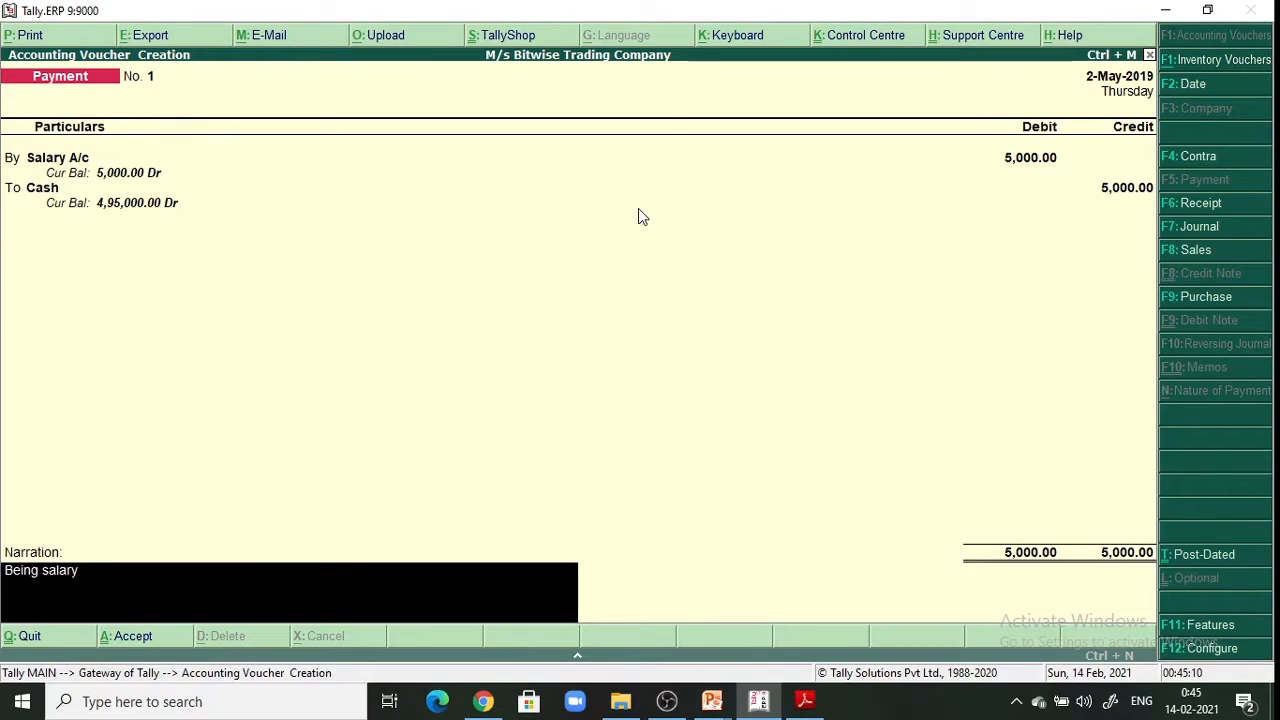
type(" paid.")
key("Return")
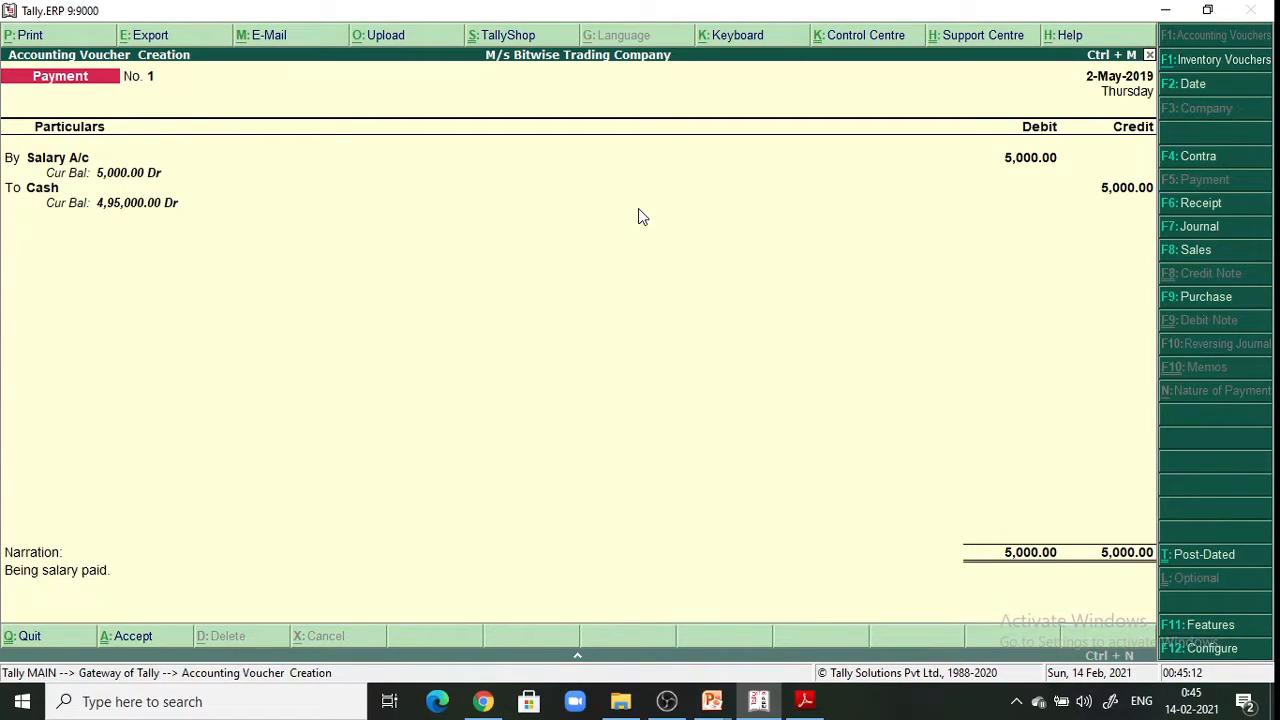
key("Return")
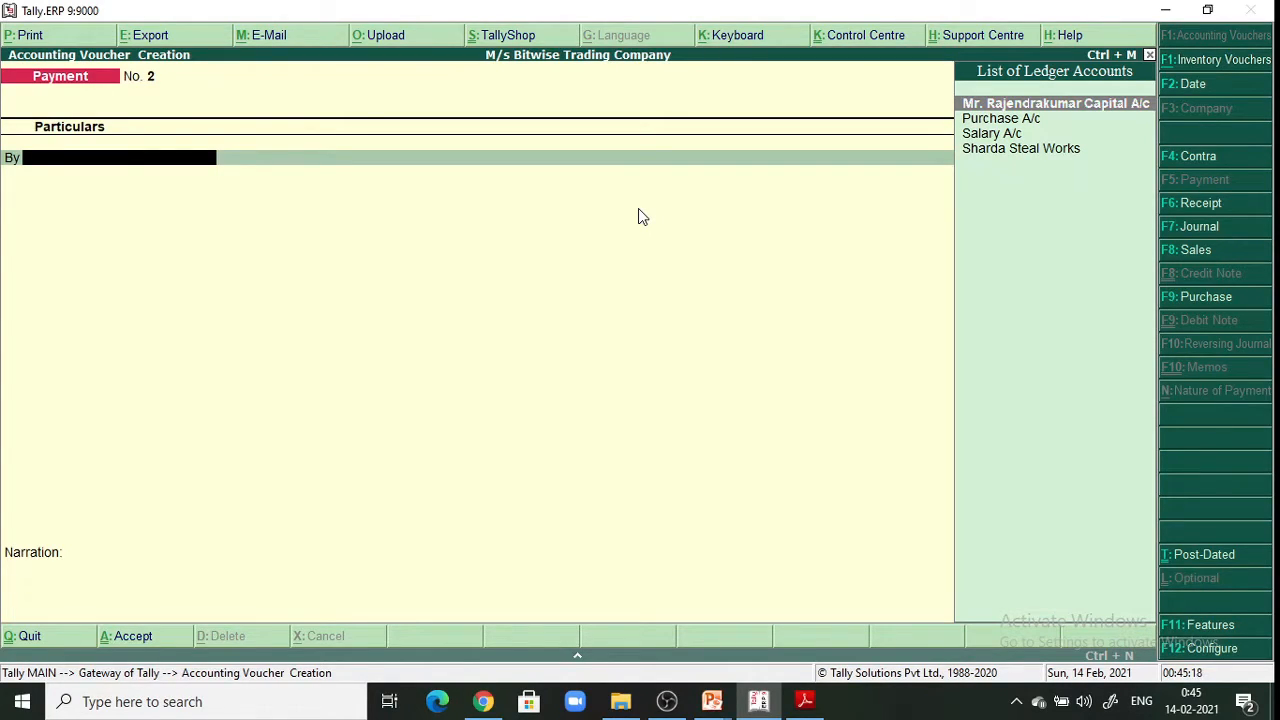
left_click(806, 702)
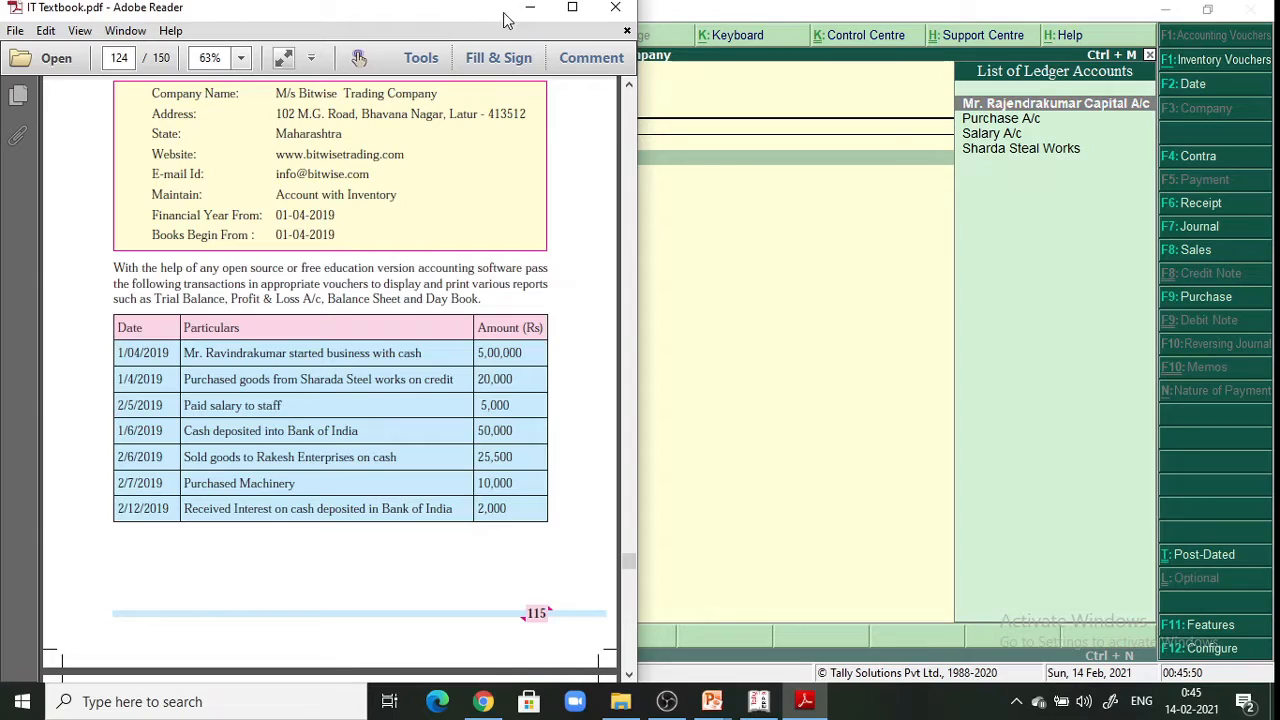
left_click(528, 9)
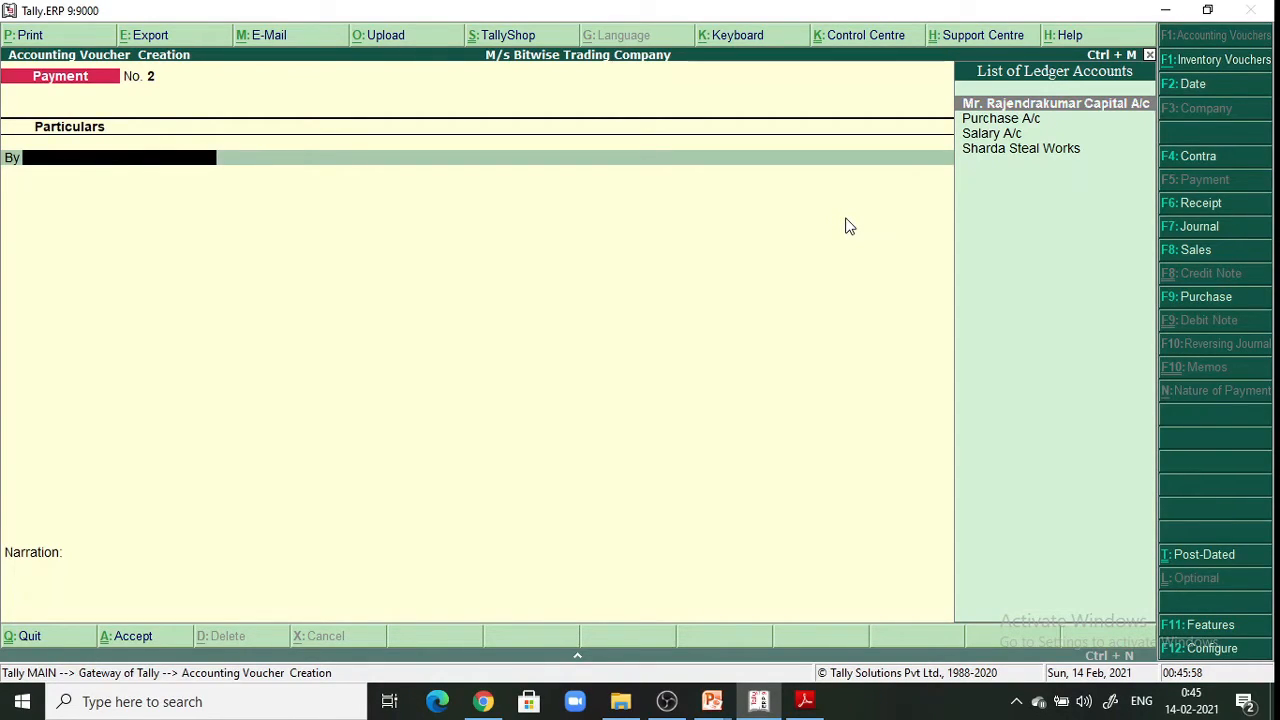
Switch to a Contra voucher and credit Cash with 50,000 on the To line
left_click(1211, 157)
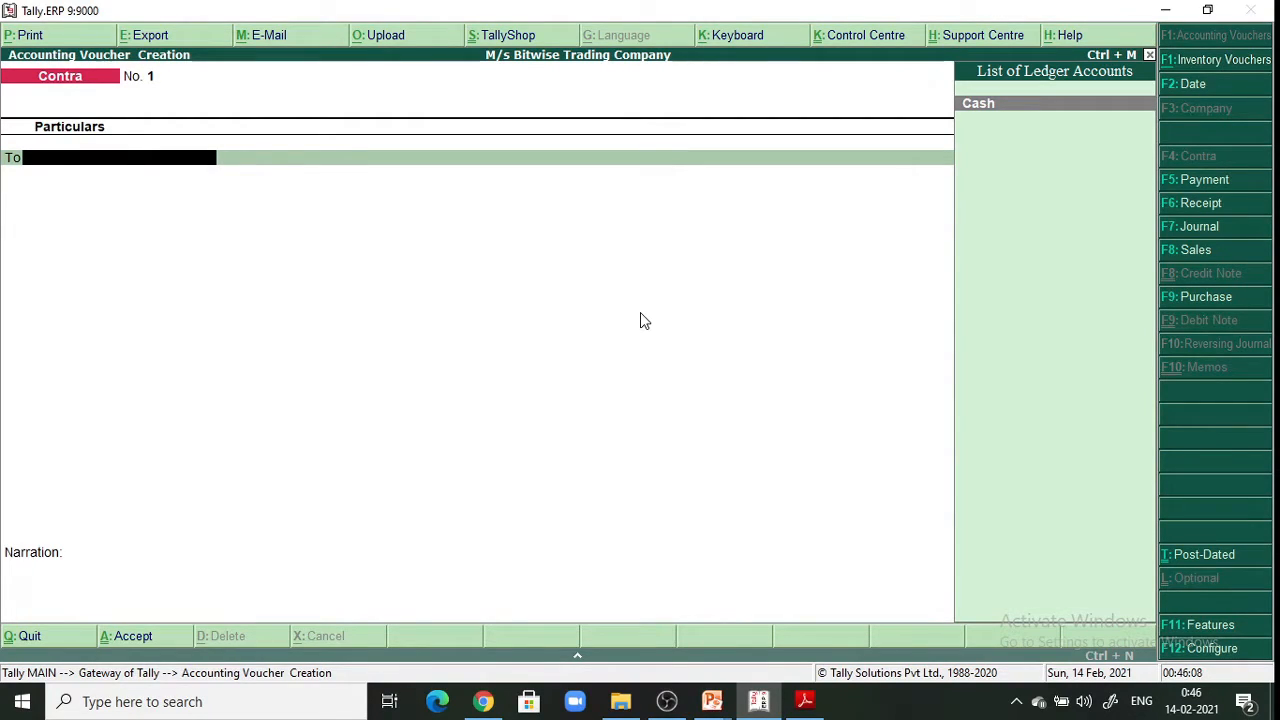
key("Return")
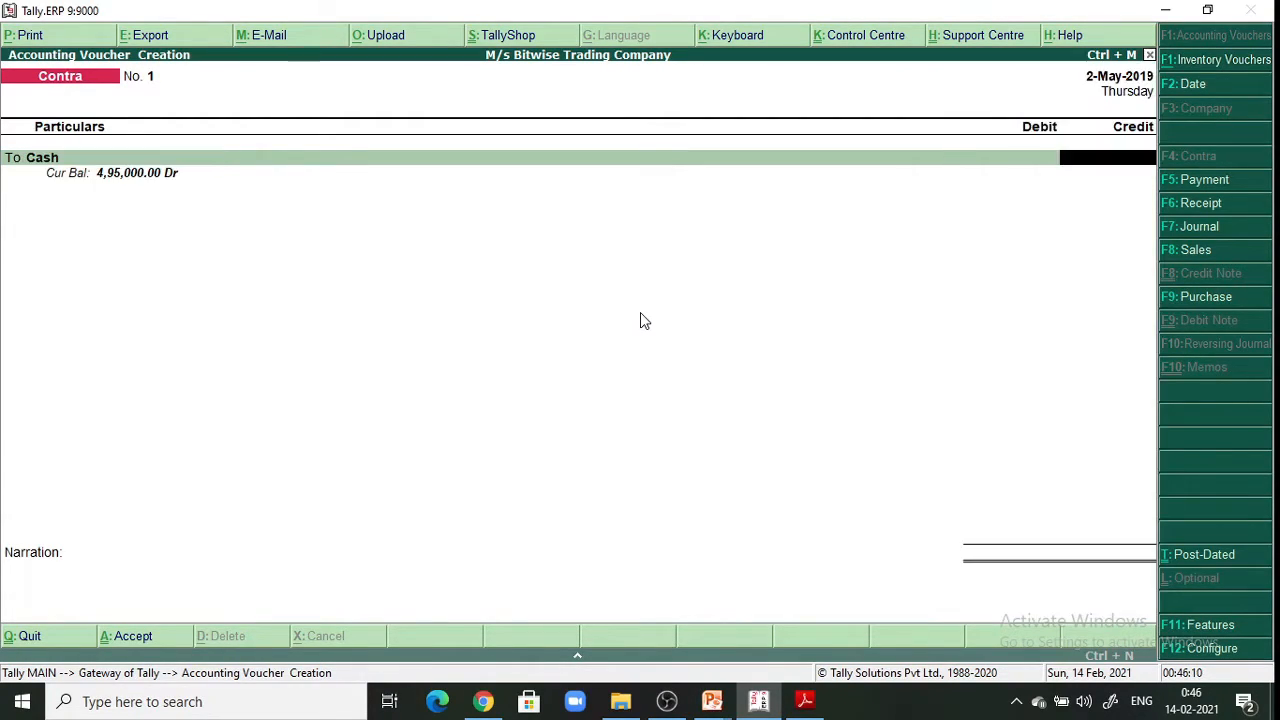
type("50000")
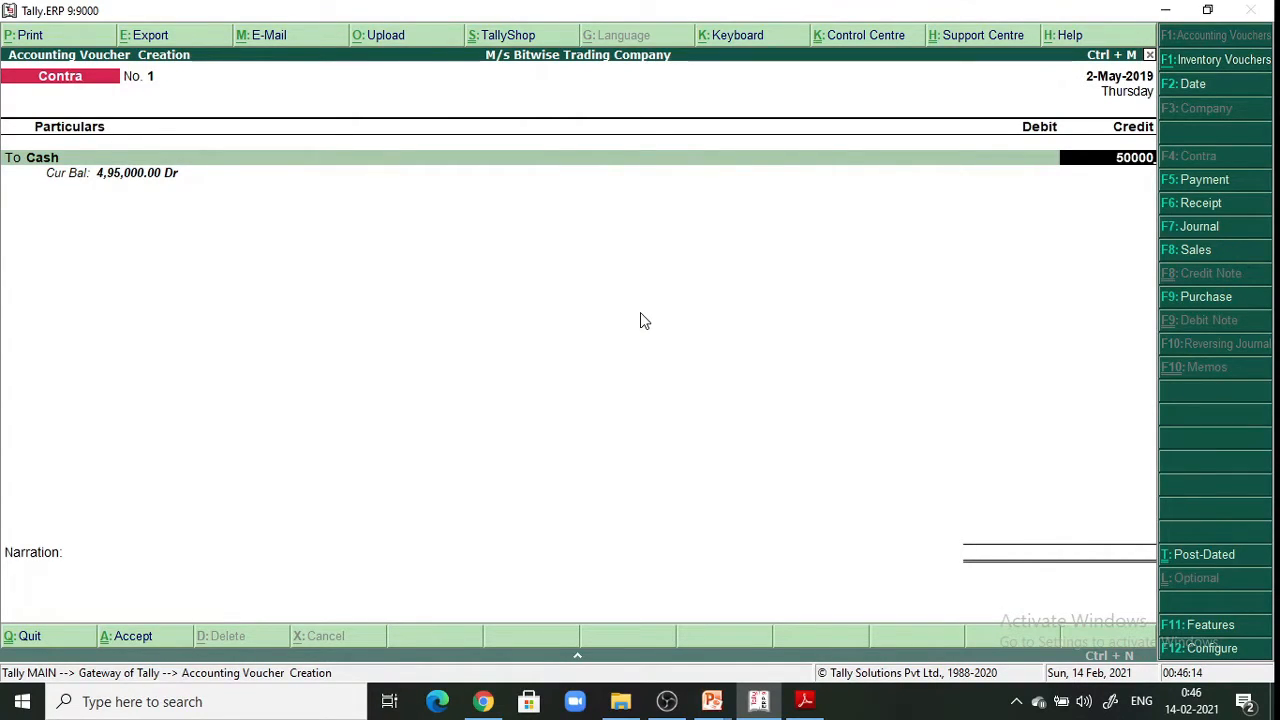
key("Return")
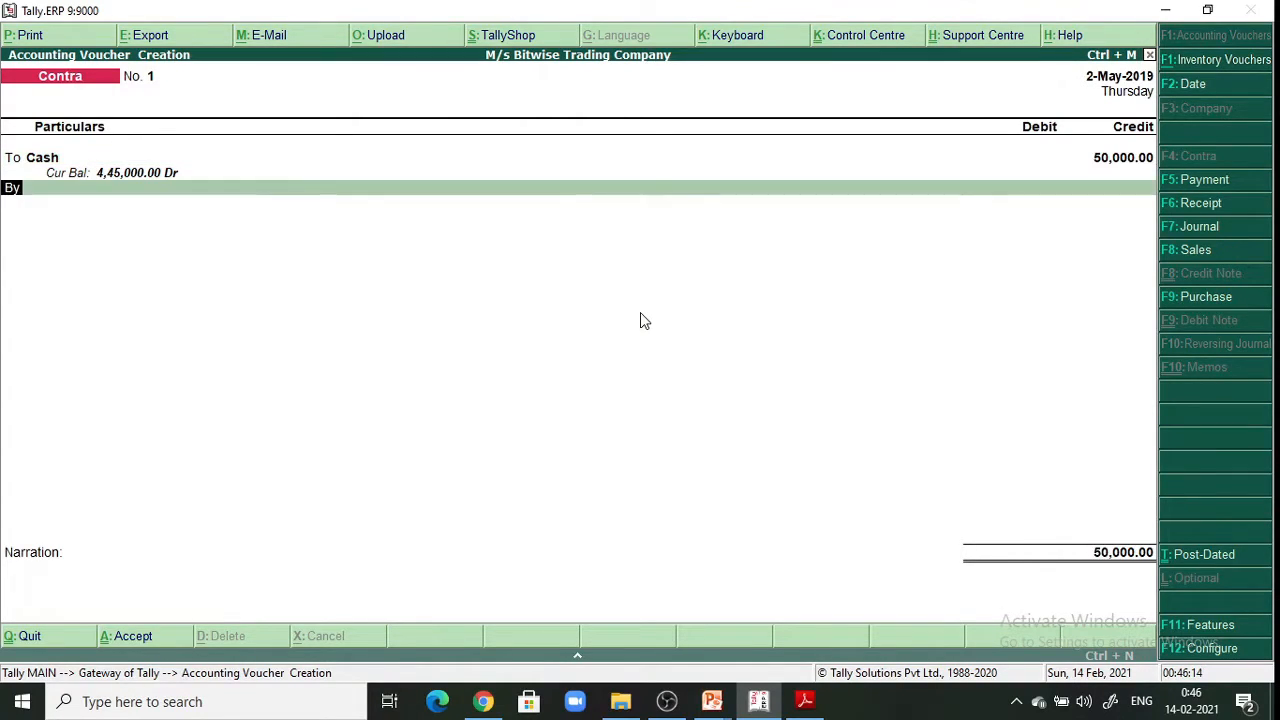
key("Return")
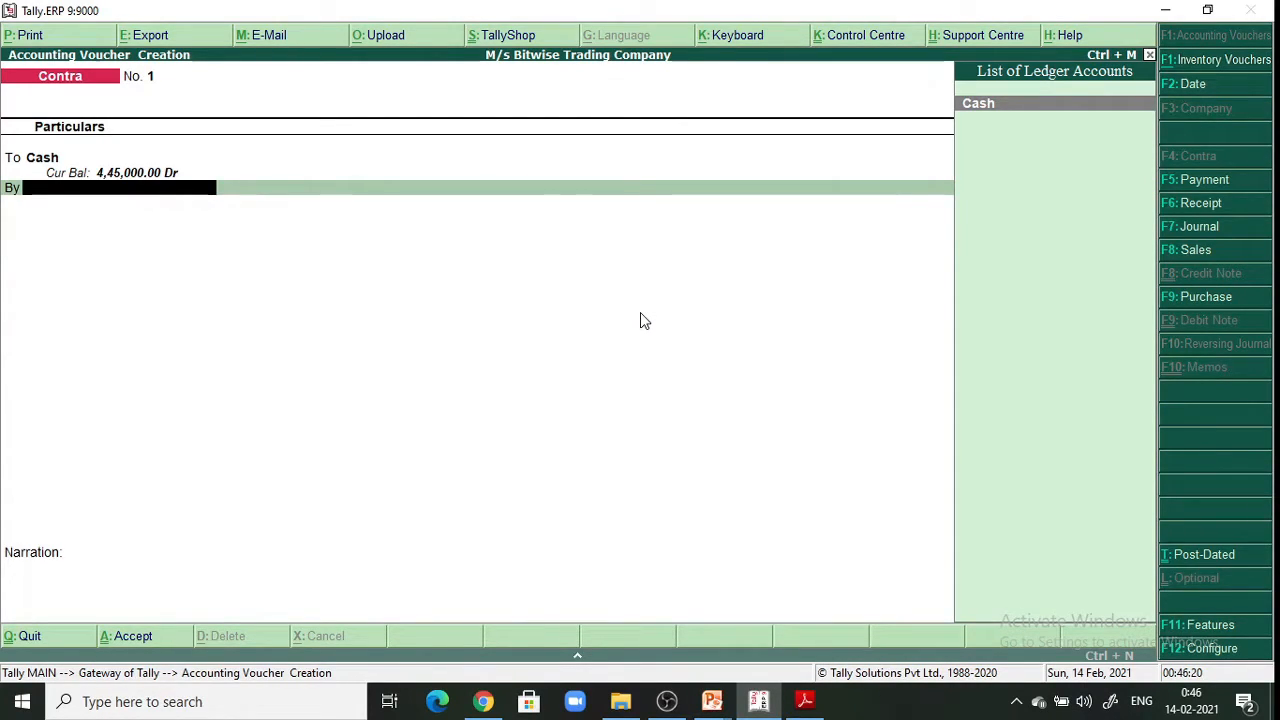
Create ledger 'Bank of India' under Bank Accounts, leaving bank and mailing details blank
key("alt+c")
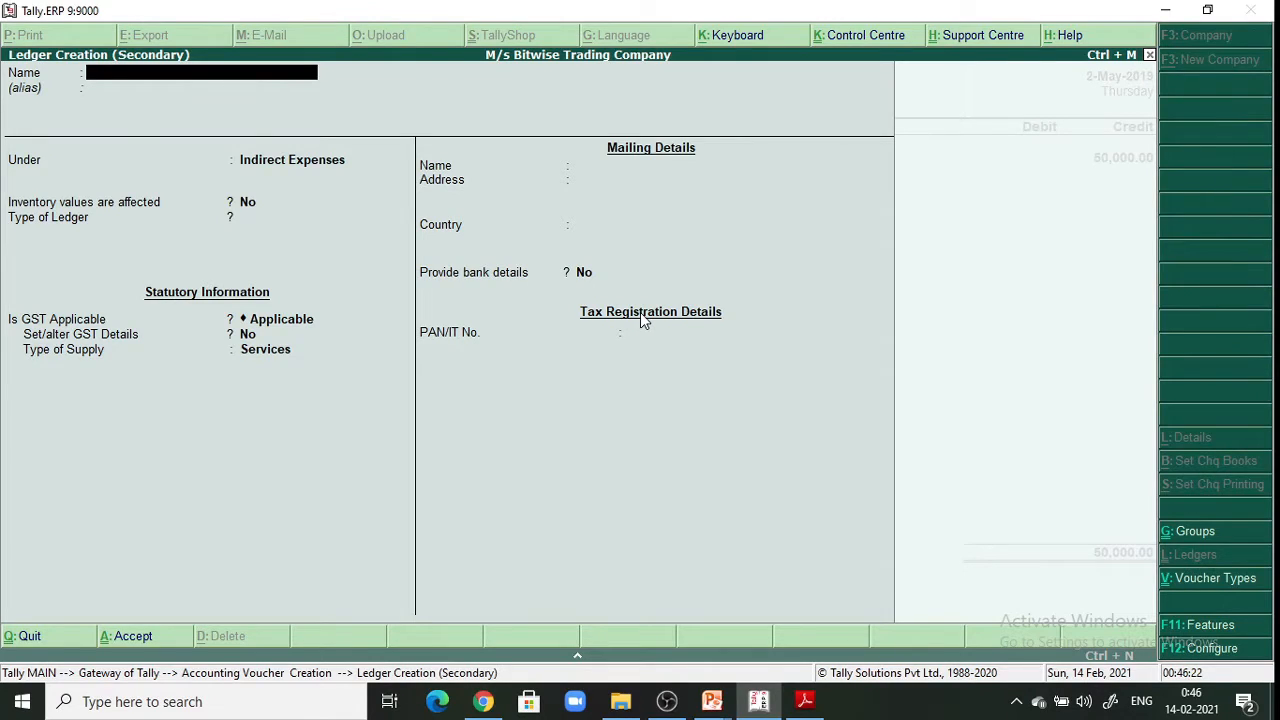
type("Bank of india")
key("Return")
key("Return")
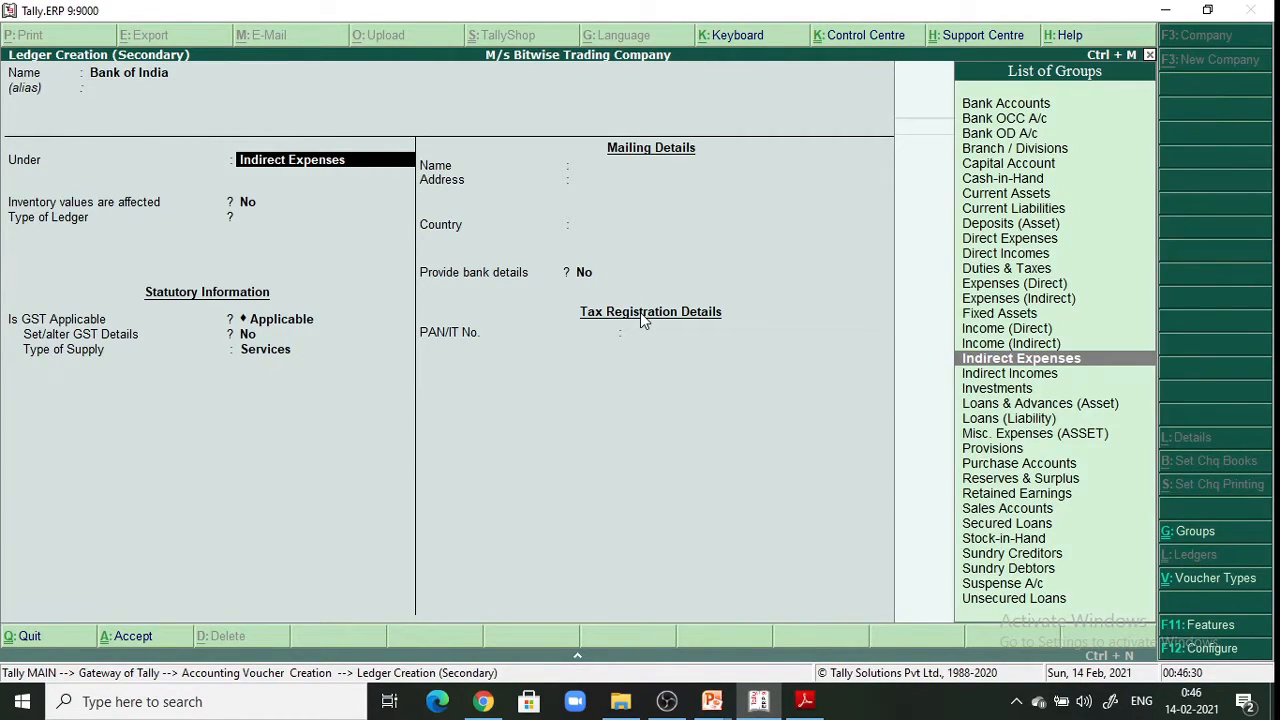
type("B")
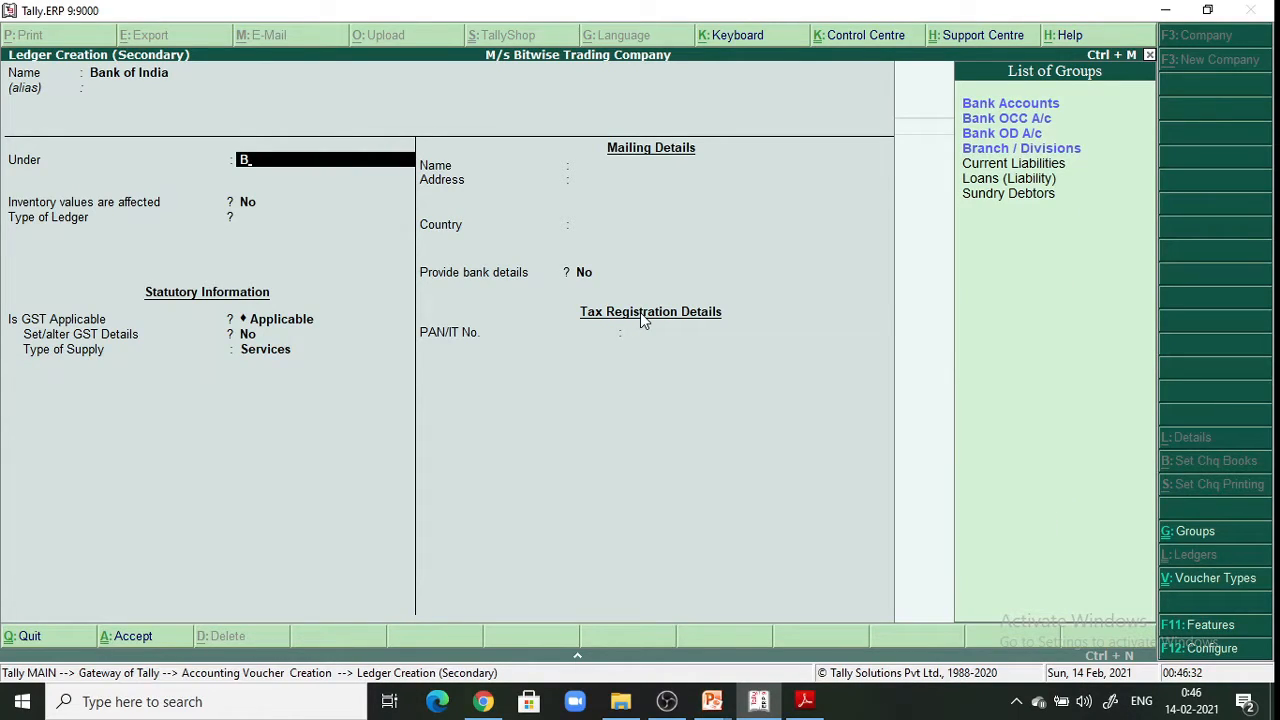
key("Return")
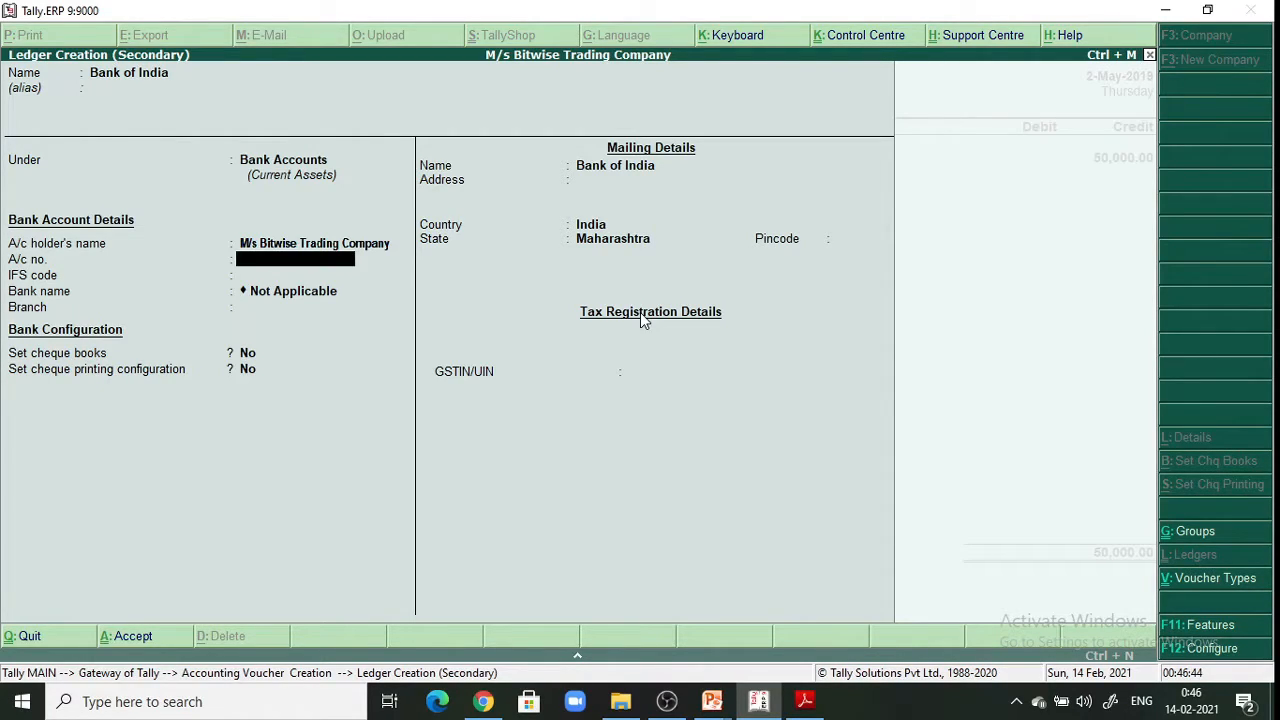
key("Return")
key("Return")
key("Return")
key("Return")
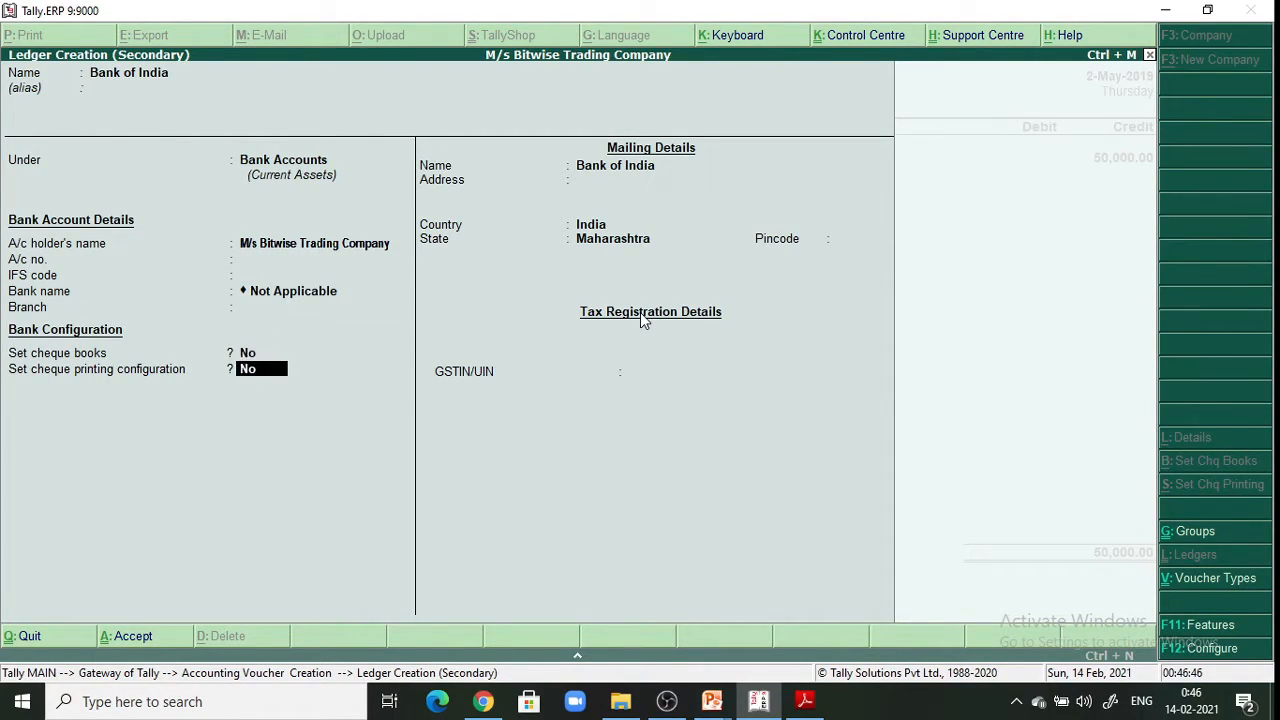
key("Return")
key("Return")
key("Return")
key("Return")
key("Return")
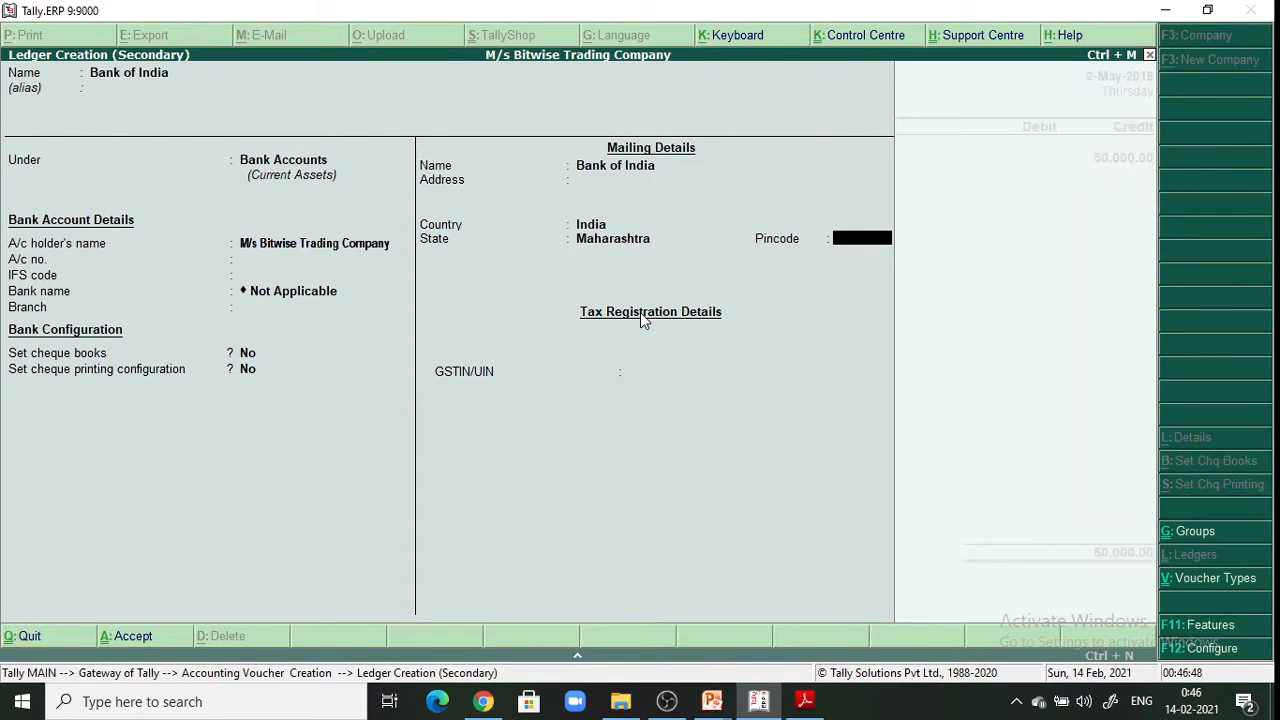
key("Return")
key("Return")
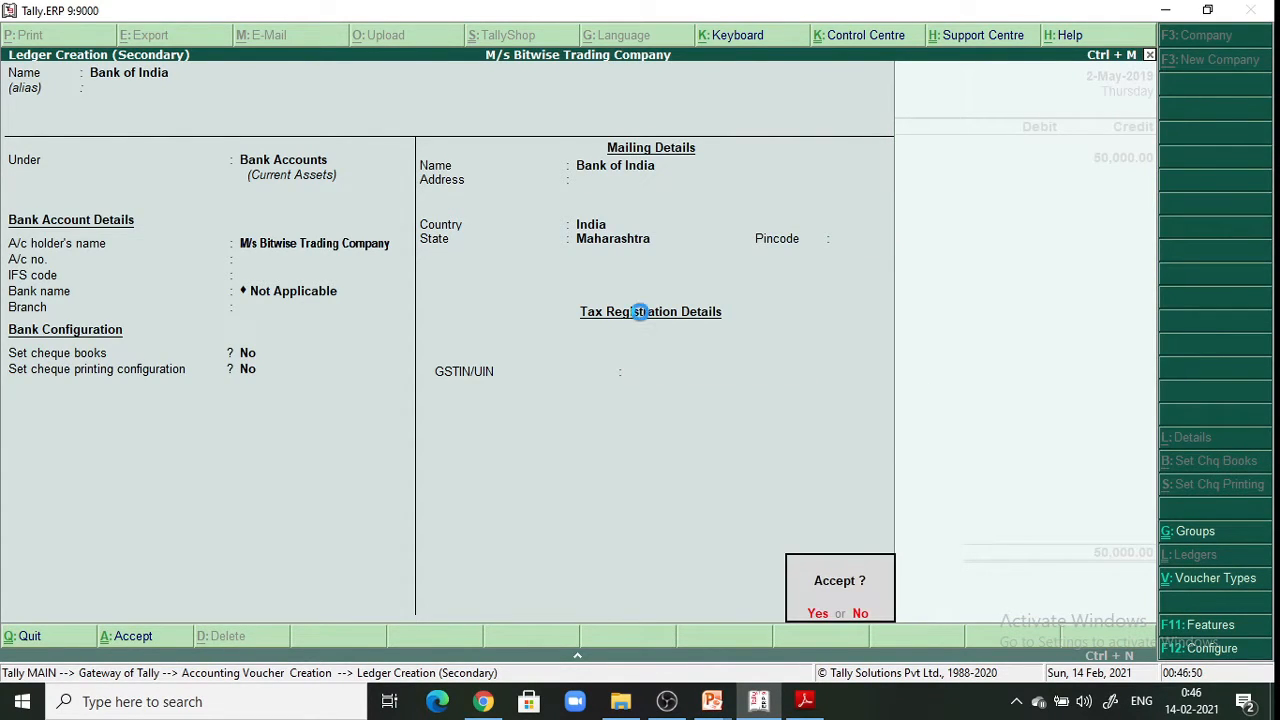
key("Return")
key("Return")
key("Return")
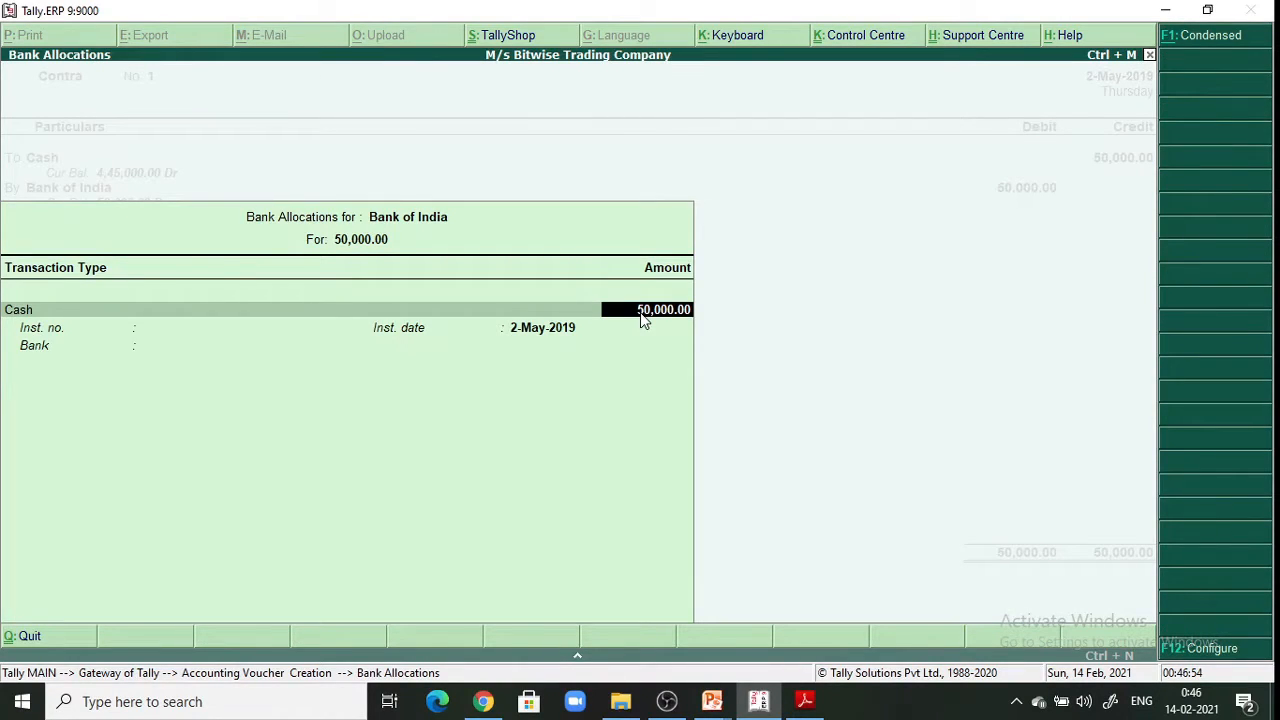
Accept the 50,000 Cash bank allocation for Bank of India, leaving cash denominations blank
key("Return")
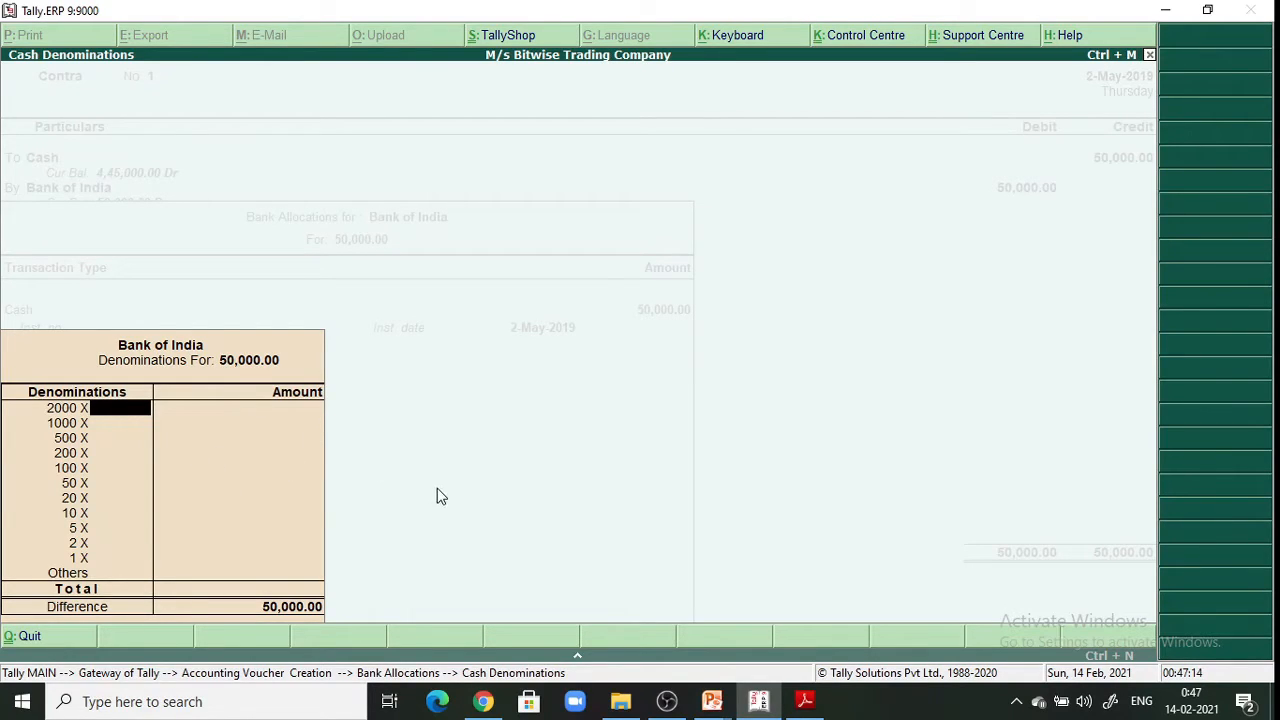
key("Return")
key("Return")
key("Return")
key("Return")
key("Return")
key("Return")
key("Return")
key("Return")
key("Return")
key("Return")
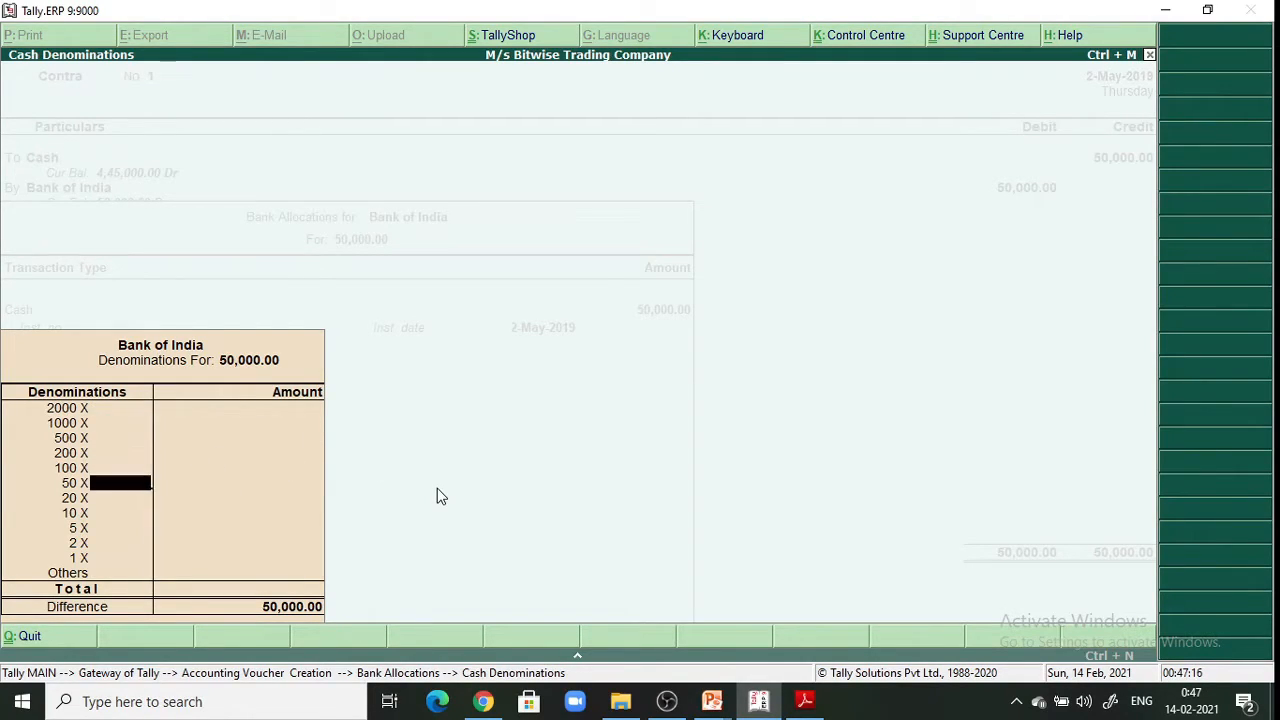
key("Return")
key("Return")
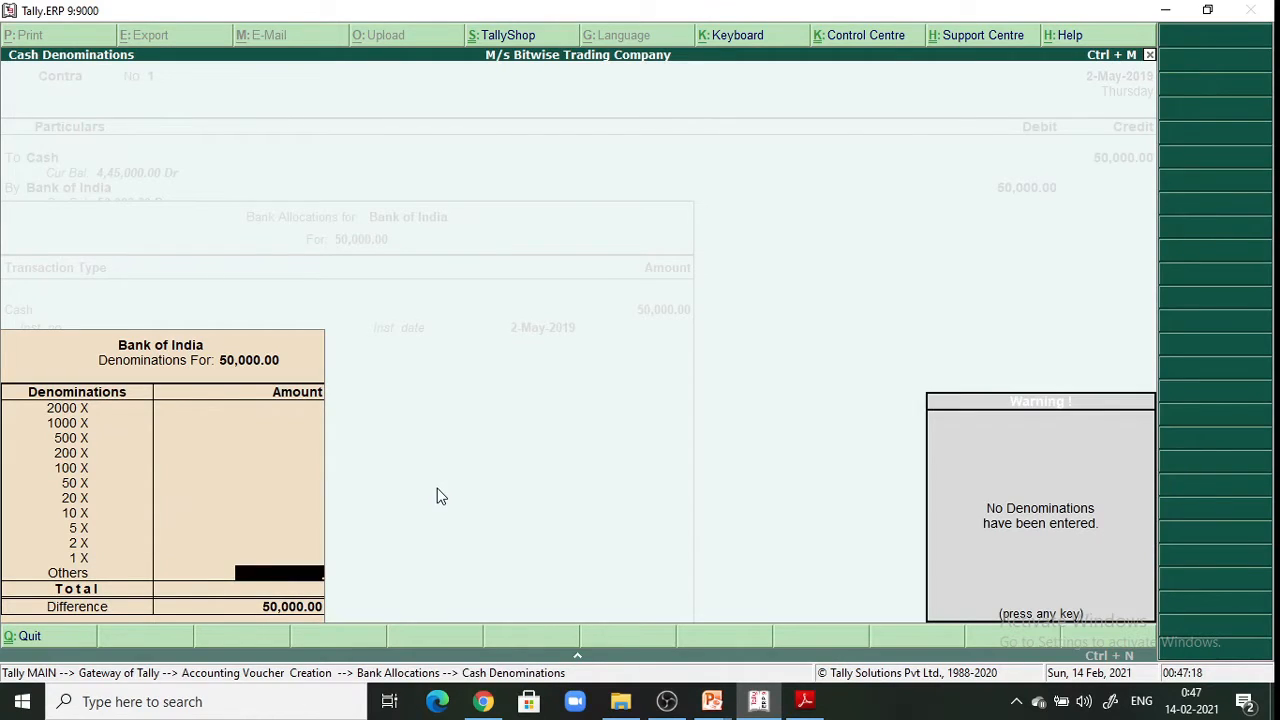
key("Return")
key("Return")
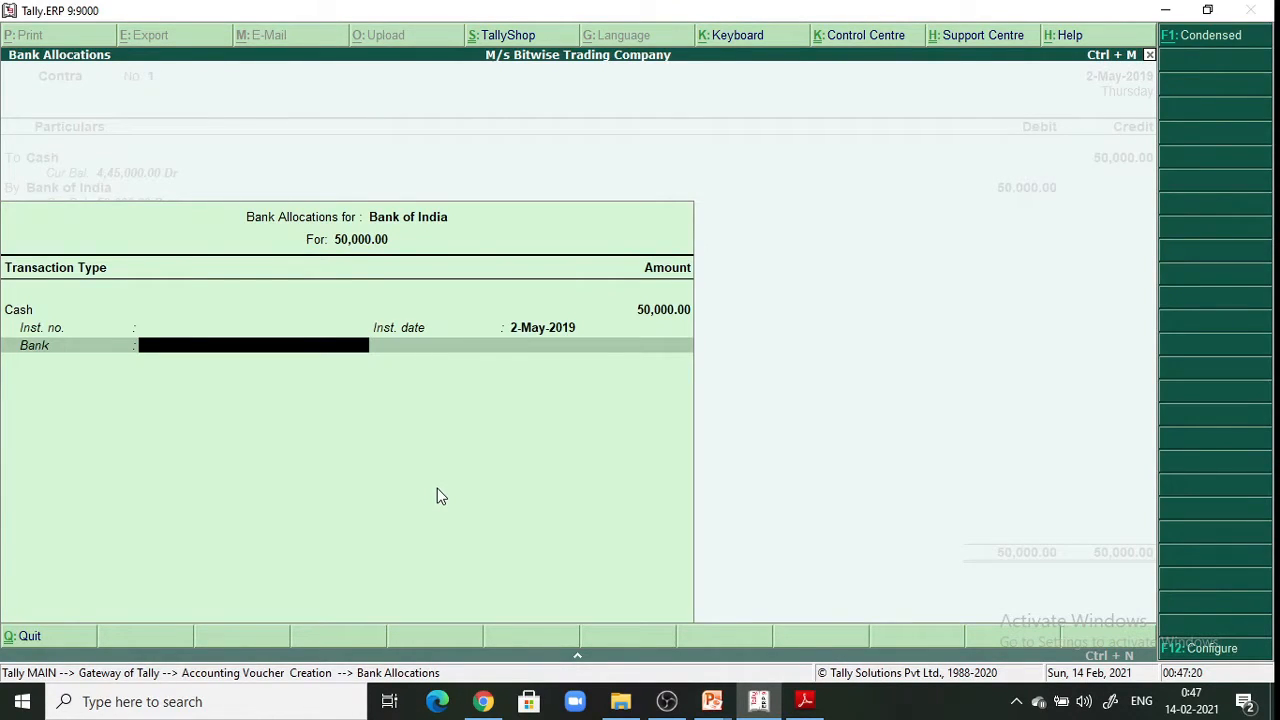
key("Return")
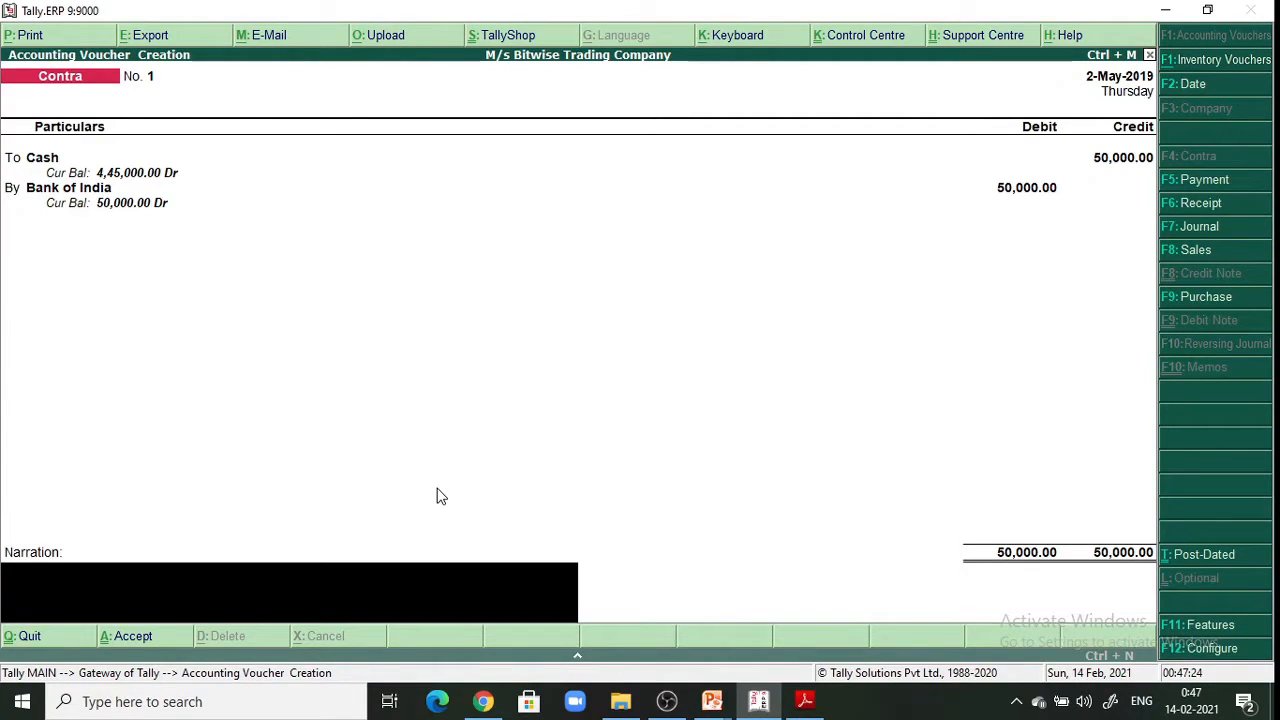
Narrate 'Being cash deposited into bank', save the Contra voucher, and bring up the textbook PDF
type("Being cash deposite")
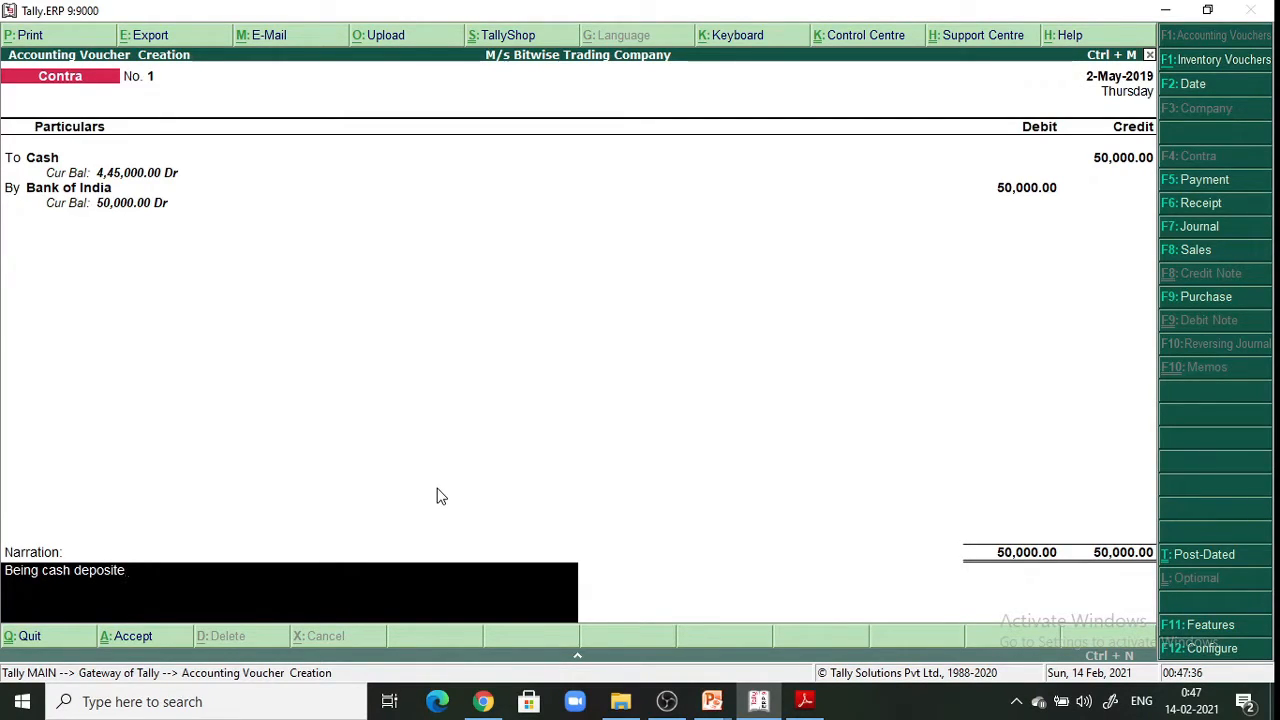
type("d into bank")
key("Return")
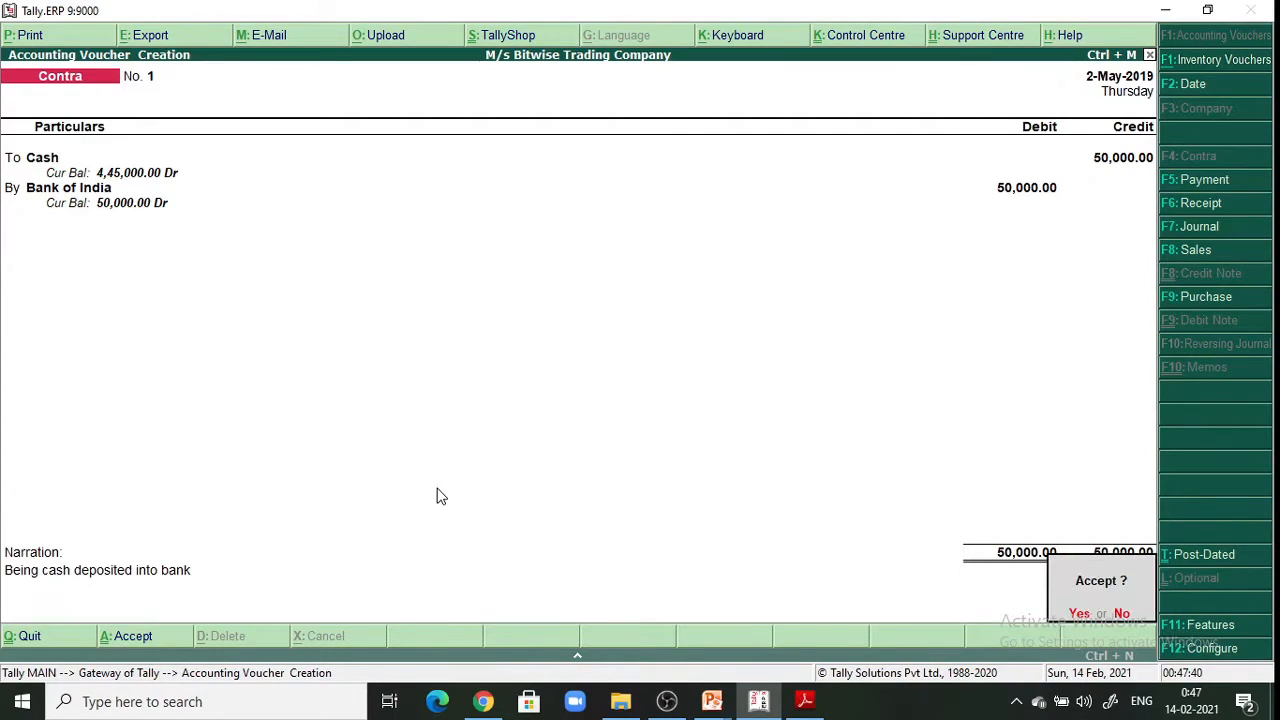
key("Return")
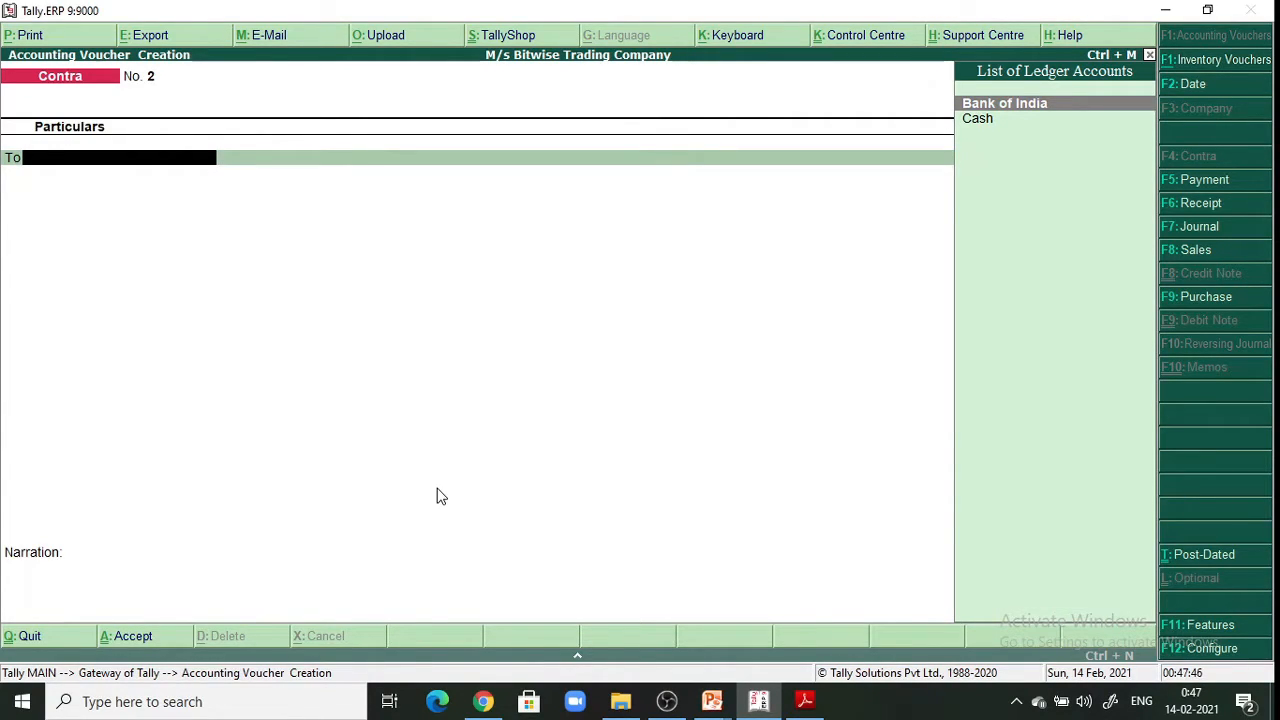
left_click(804, 701)
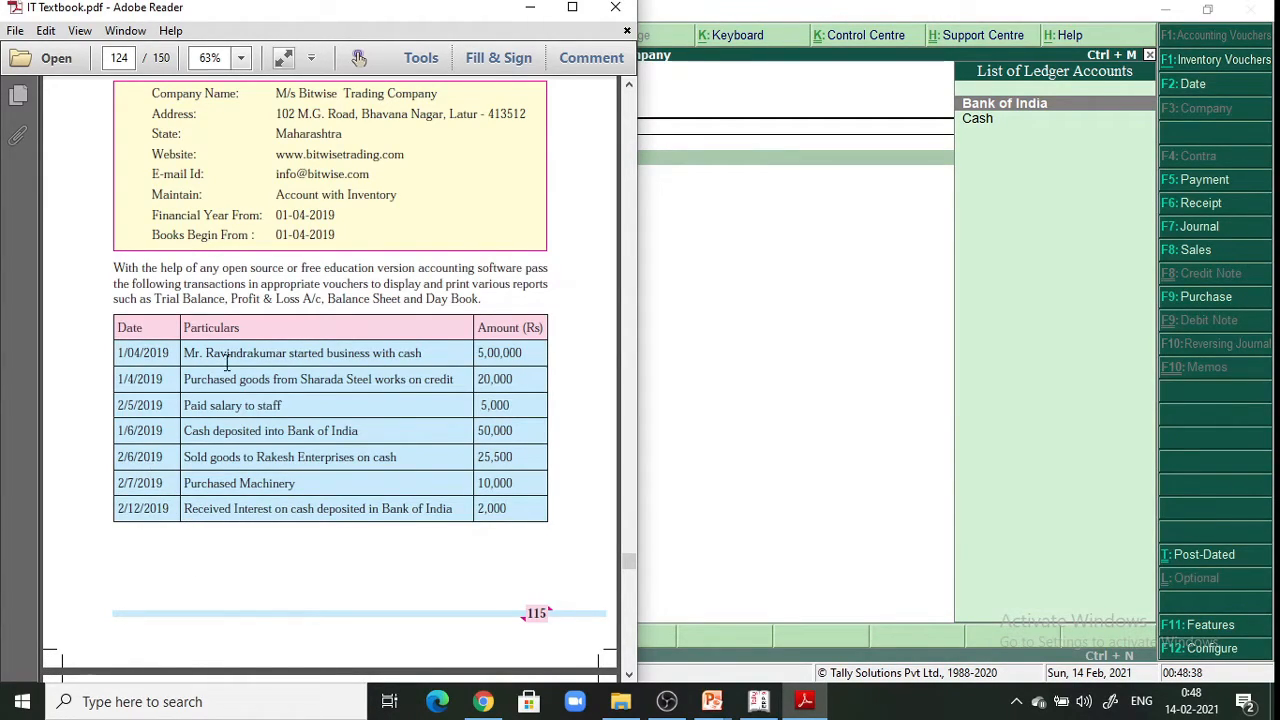
Hide the textbook, start a Sales voucher with reference 111, and begin creating a party ledger
left_click(530, 7)
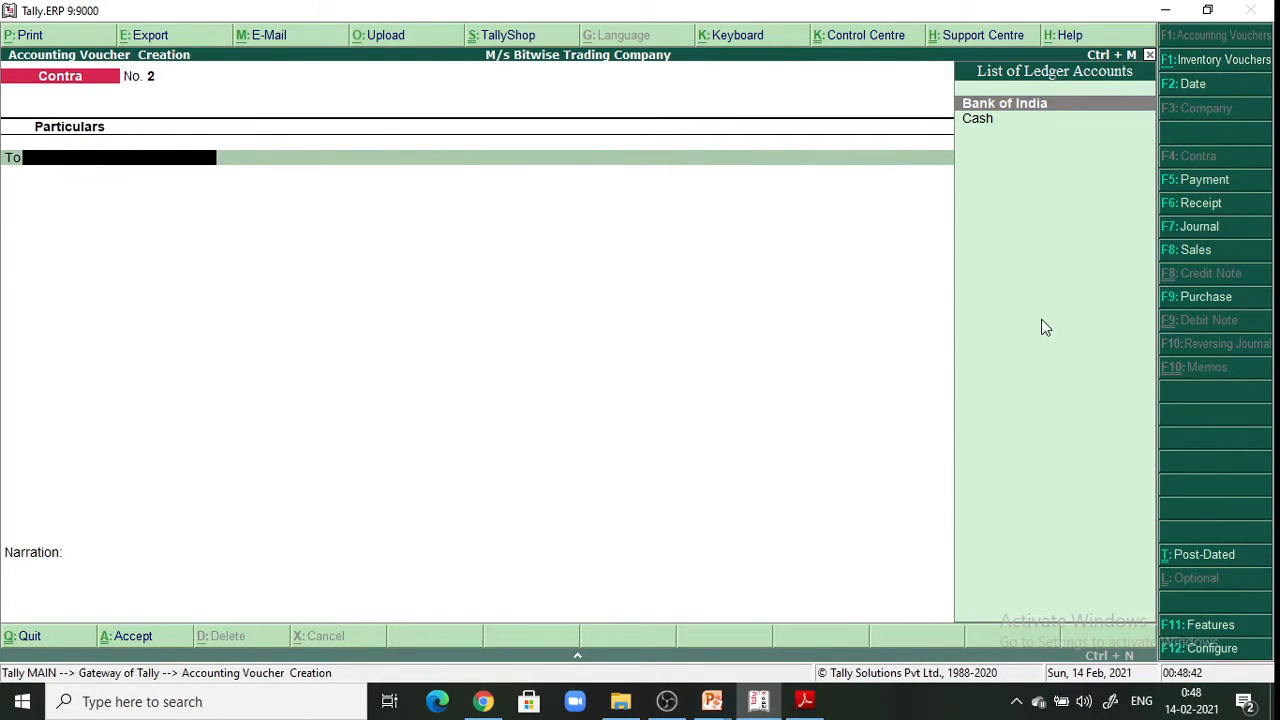
left_click(1217, 252)
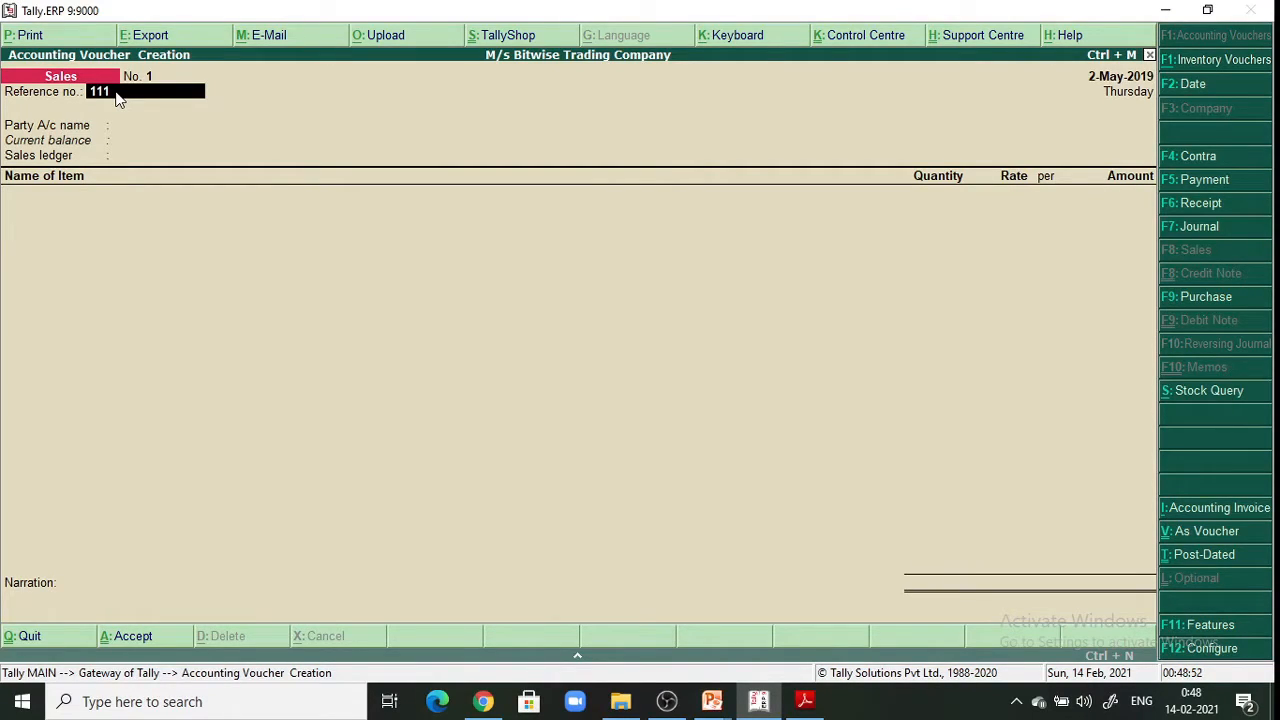
key("Return")
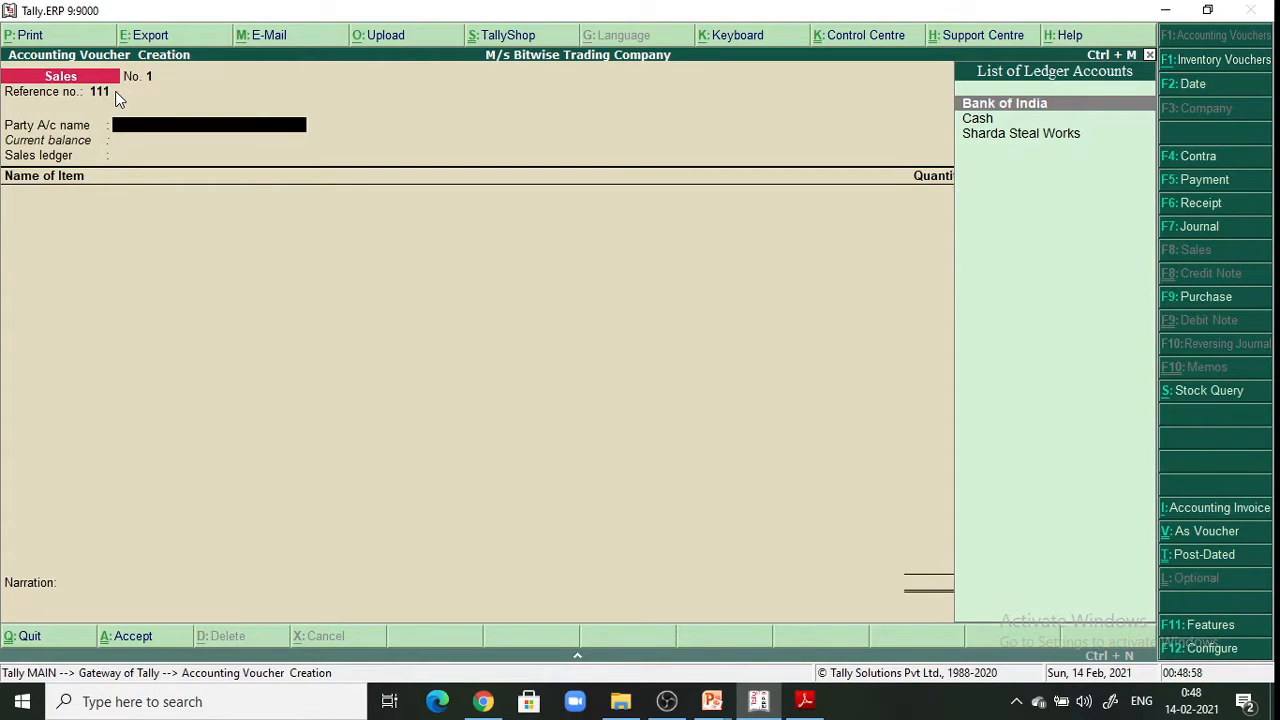
key("alt+c")
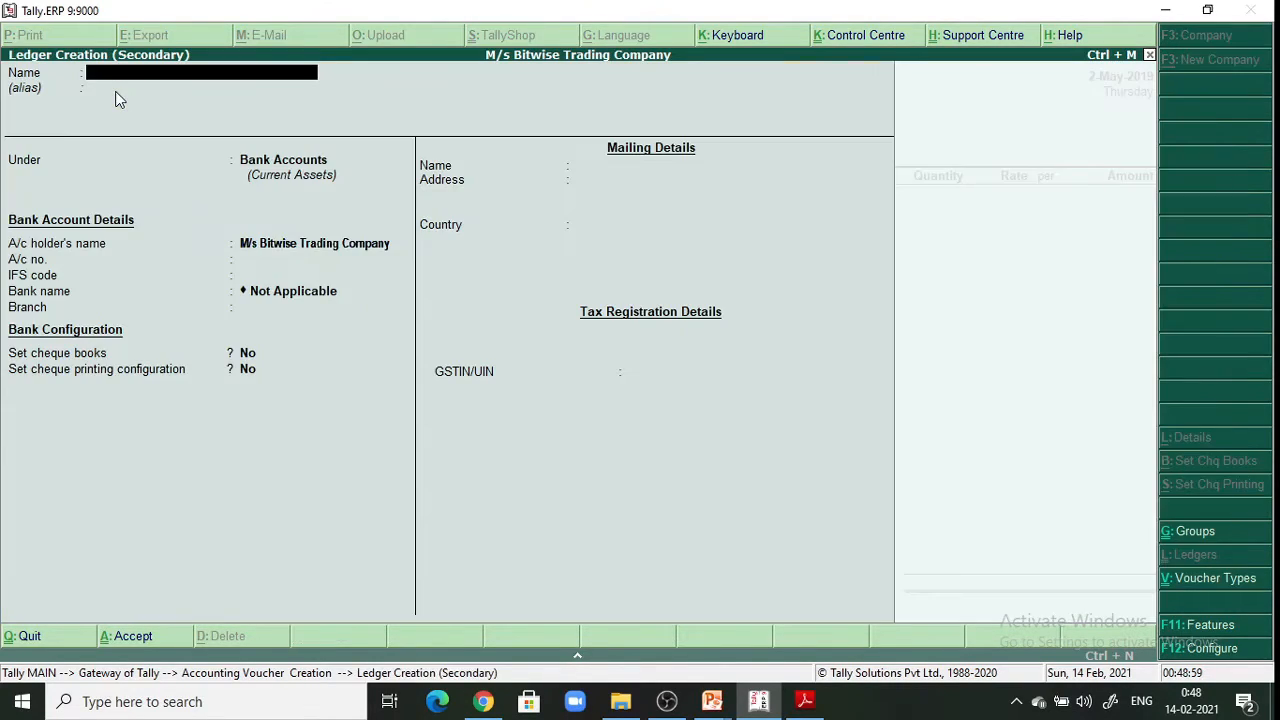
Create and save party ledger 'Rakesh Enterprises' under Sundry Debtors, leaving billing, address and tax fields default
left_click(806, 702)
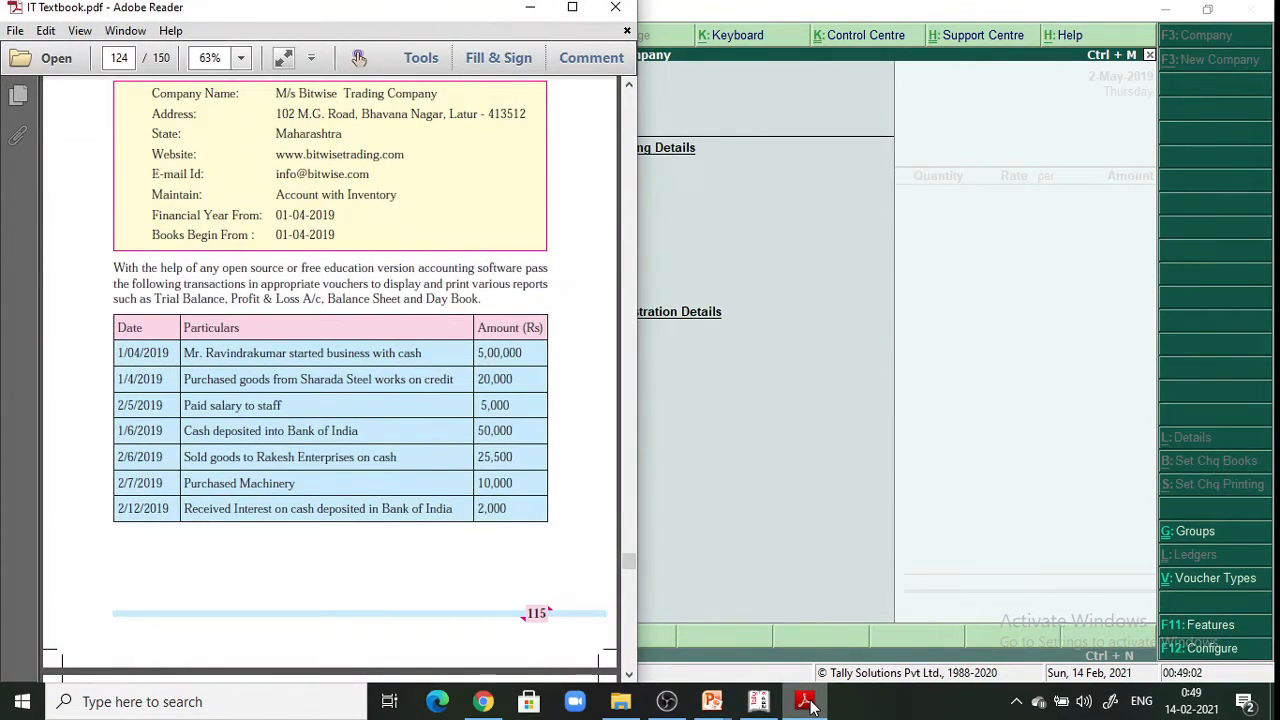
left_click(538, 9)
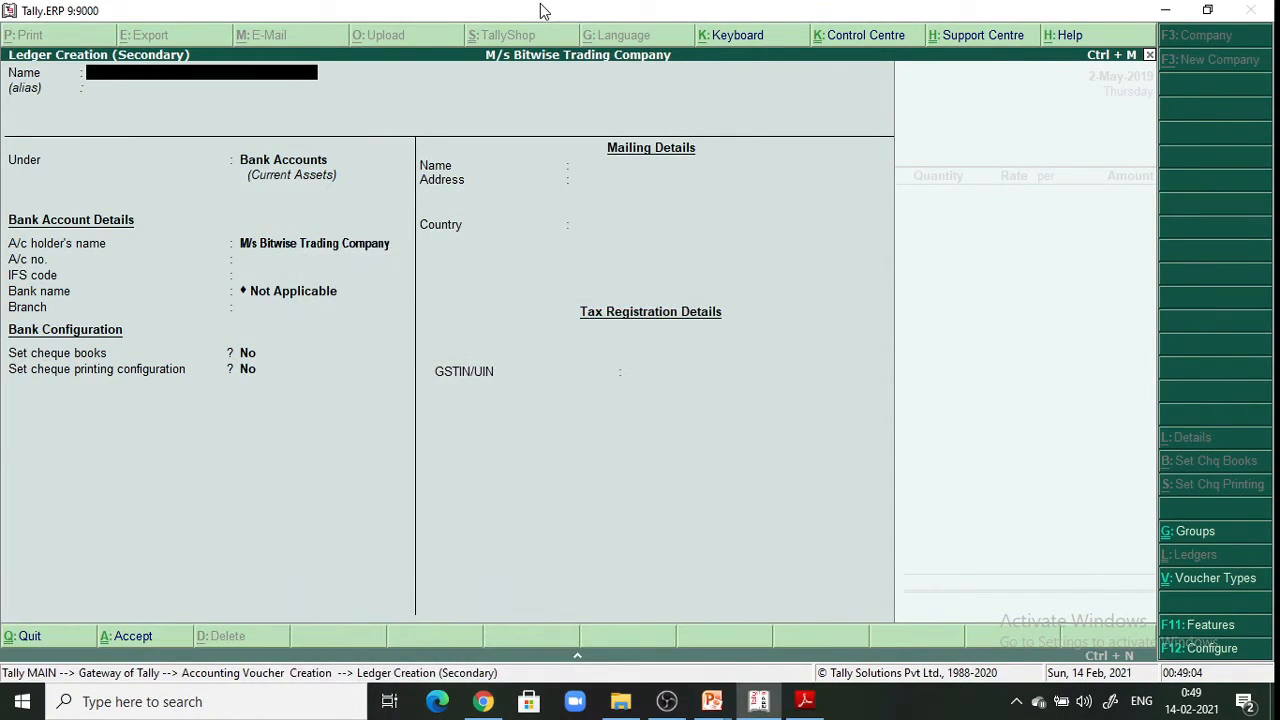
type("Rak")
type("esh E")
type("nterpr")
type("ises")
key("Return")
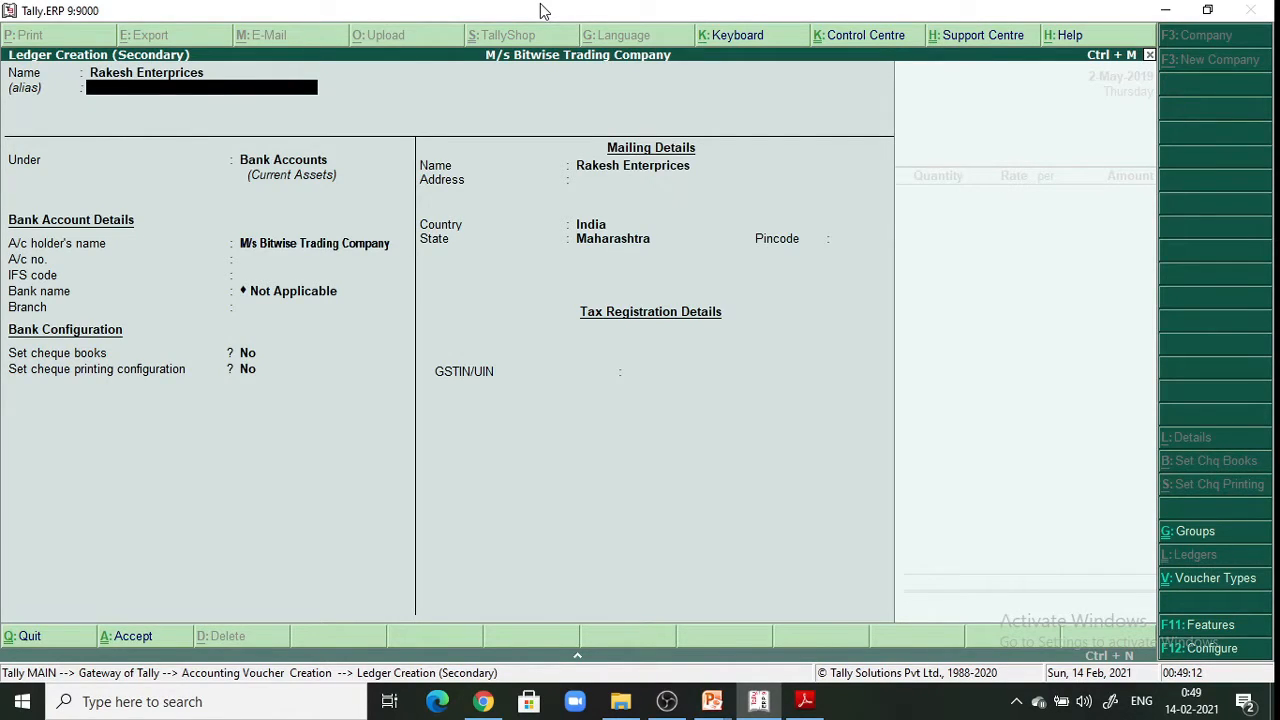
key("Return")
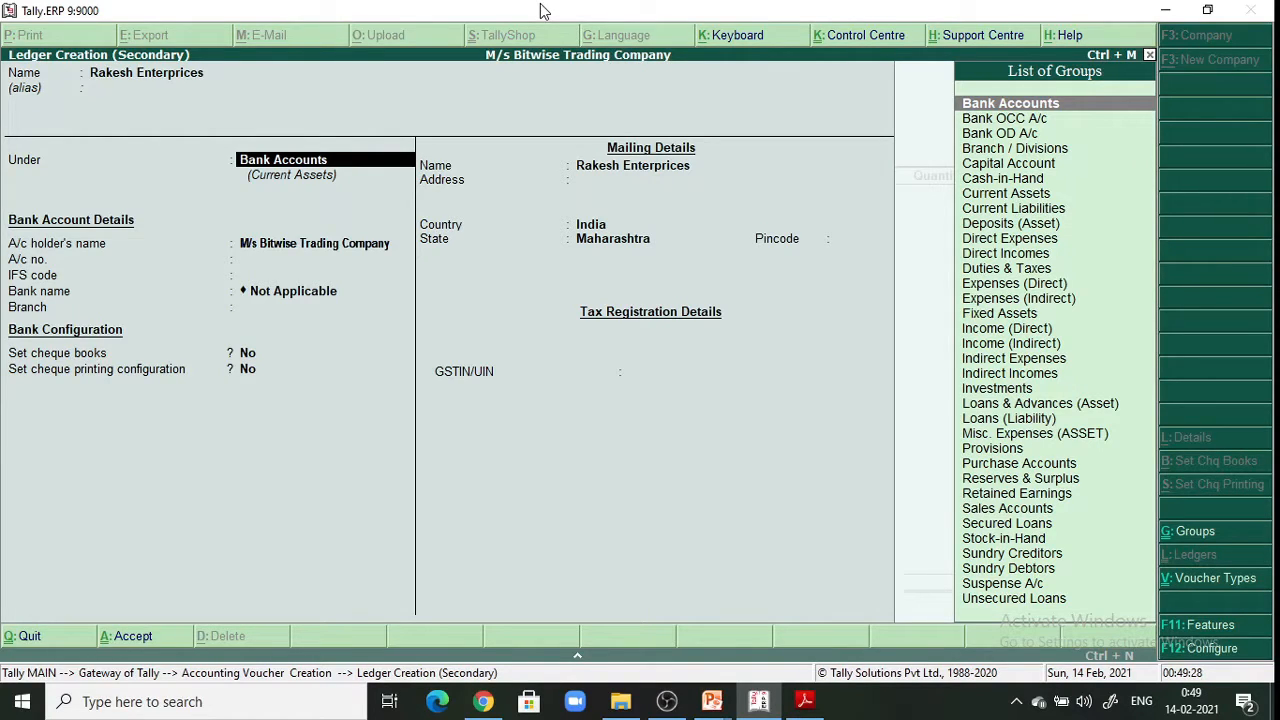
type("S")
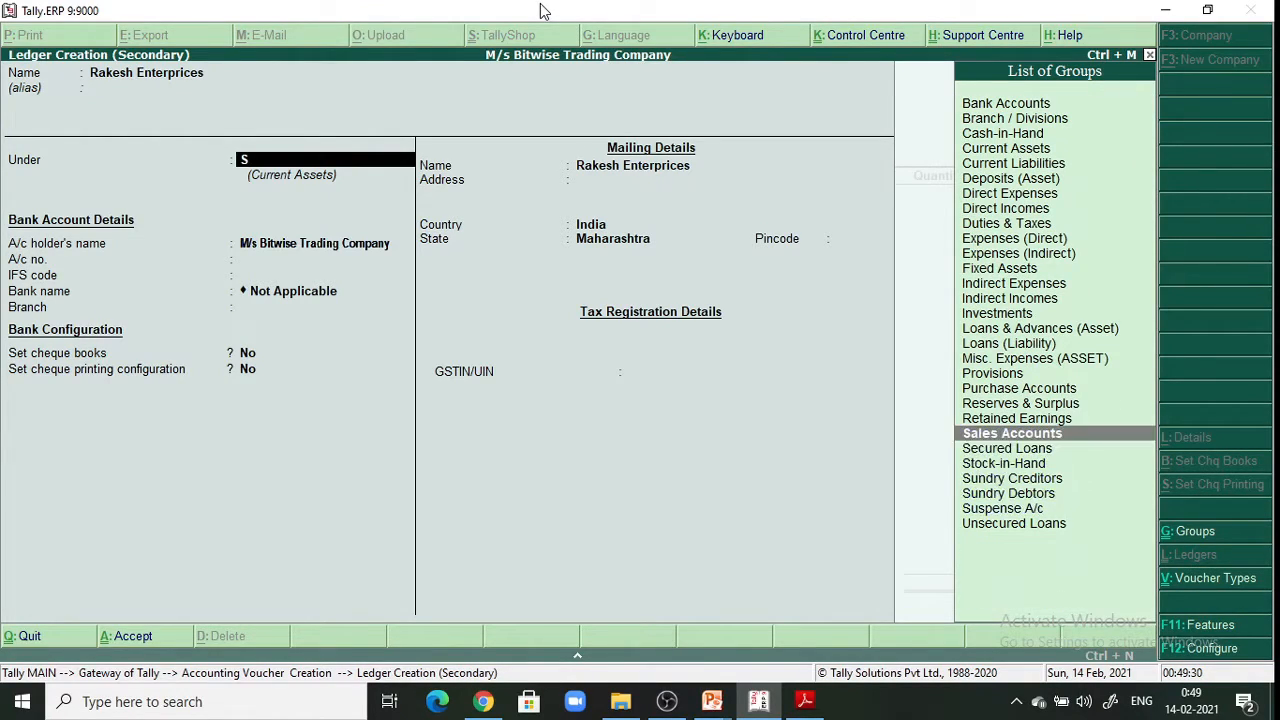
key("Down")
key("Down")
key("Down")
key("Down")
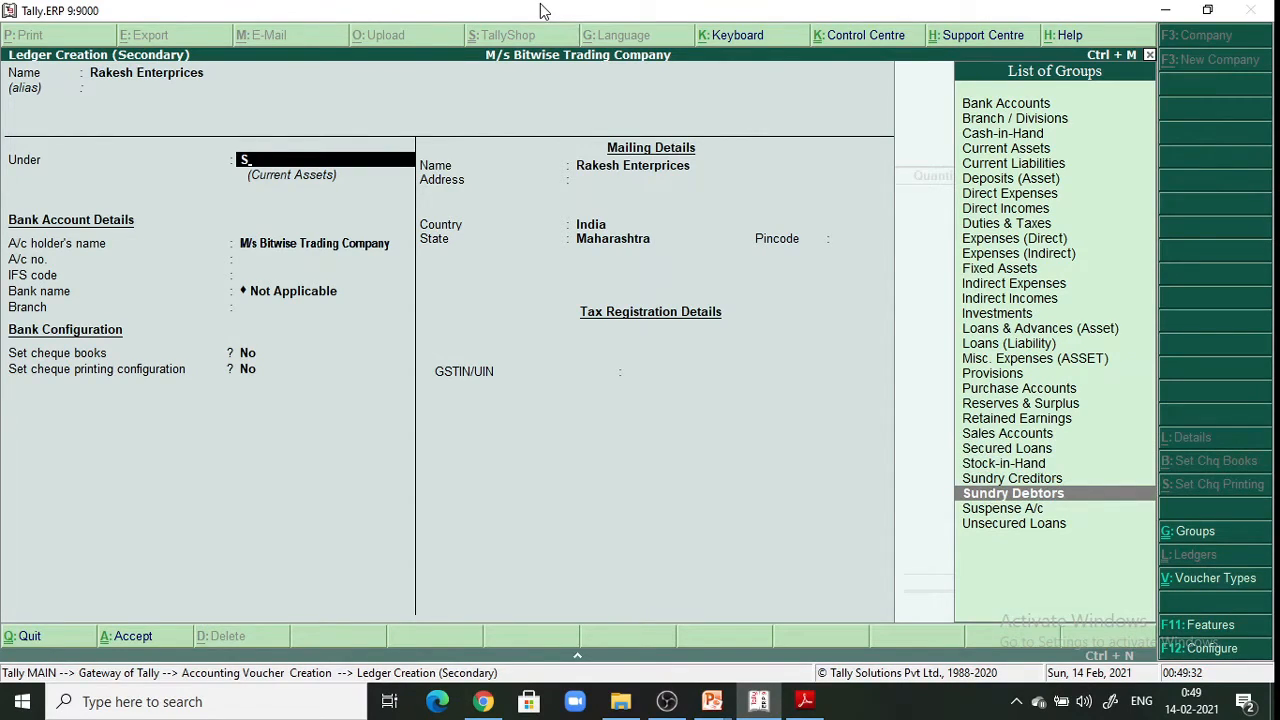
key("Return")
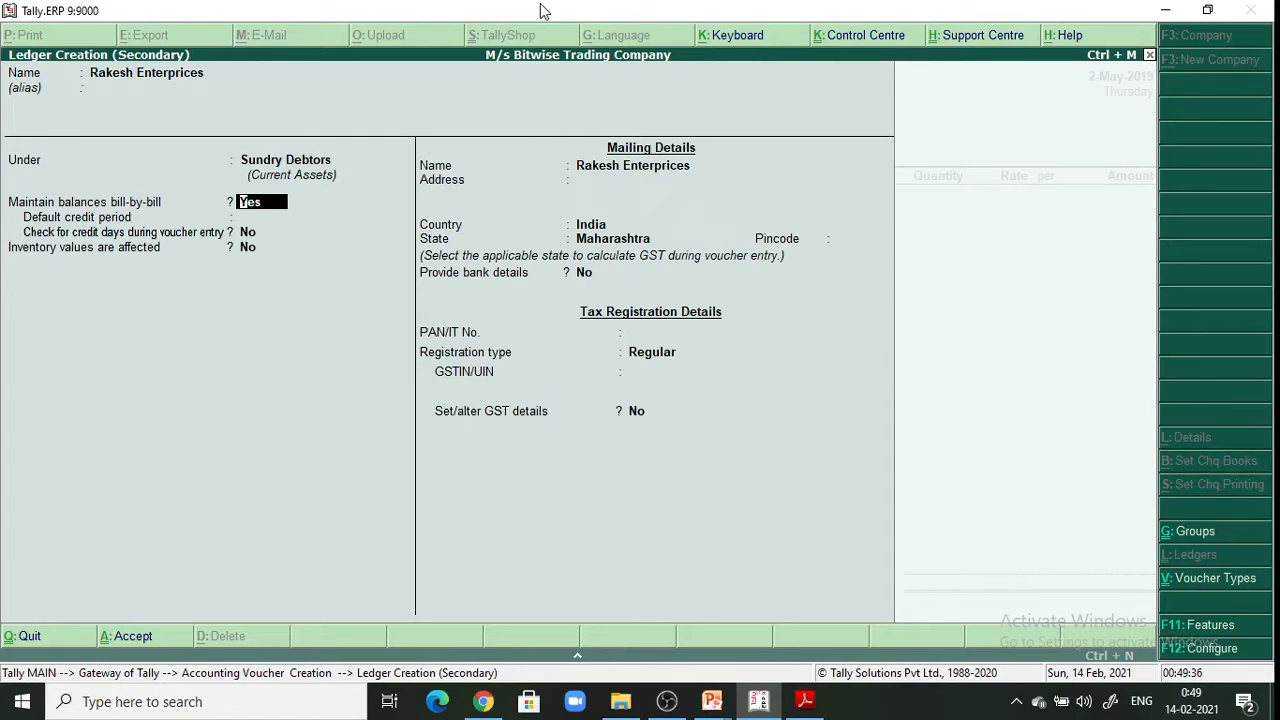
key("Return")
key("Return")
key("Return")
key("Return")
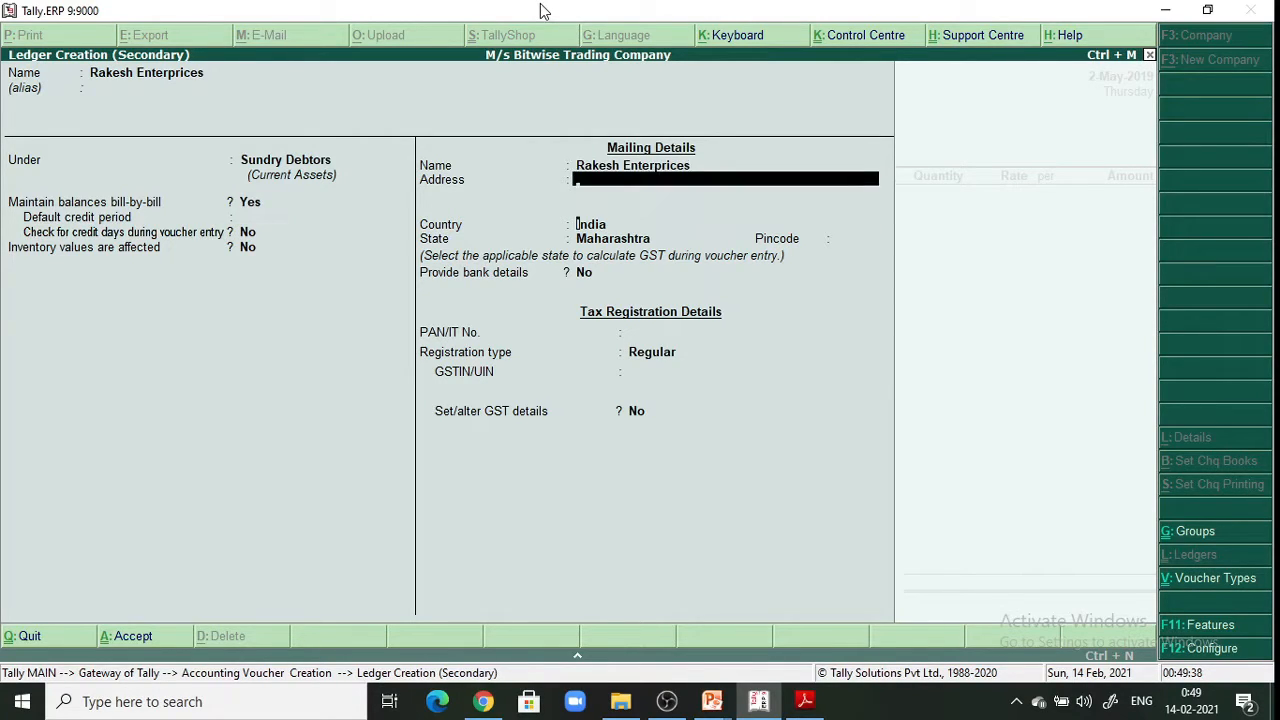
key("Return")
key("Return")
key("Return")
key("Return")
key("Return")
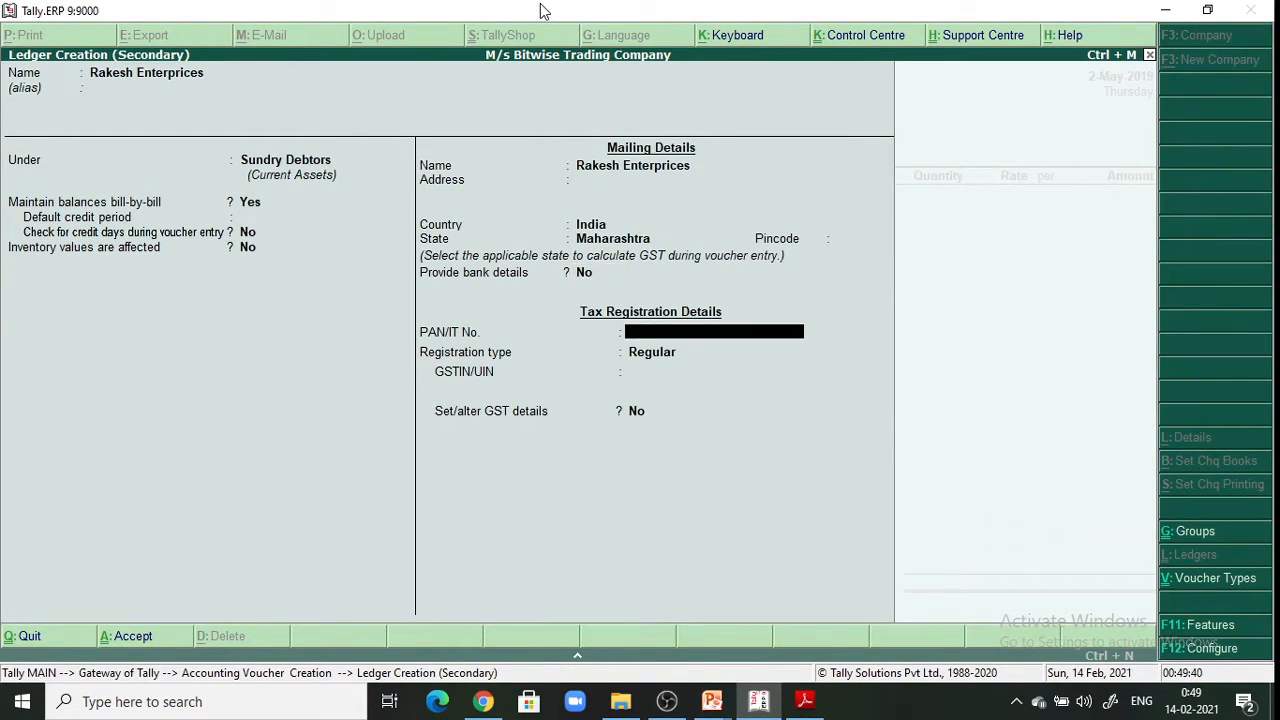
key("Return")
key("Return")
key("Return")
key("Return")
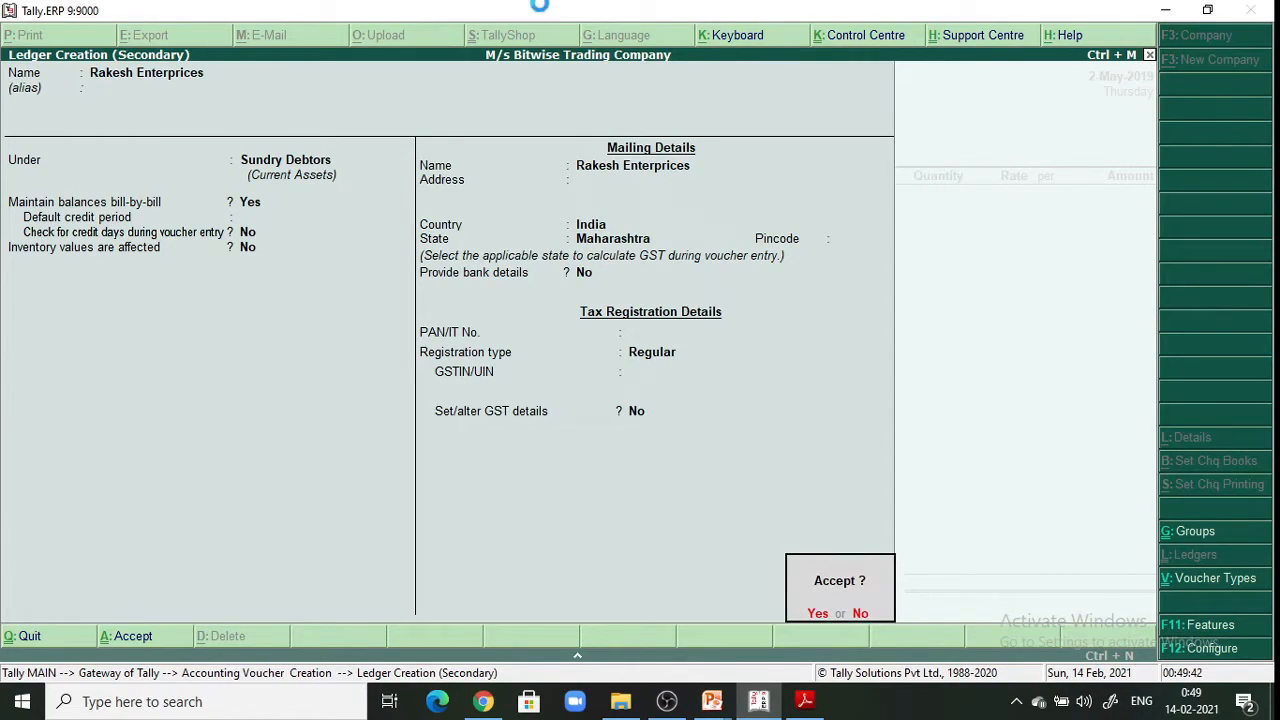
key("Return")
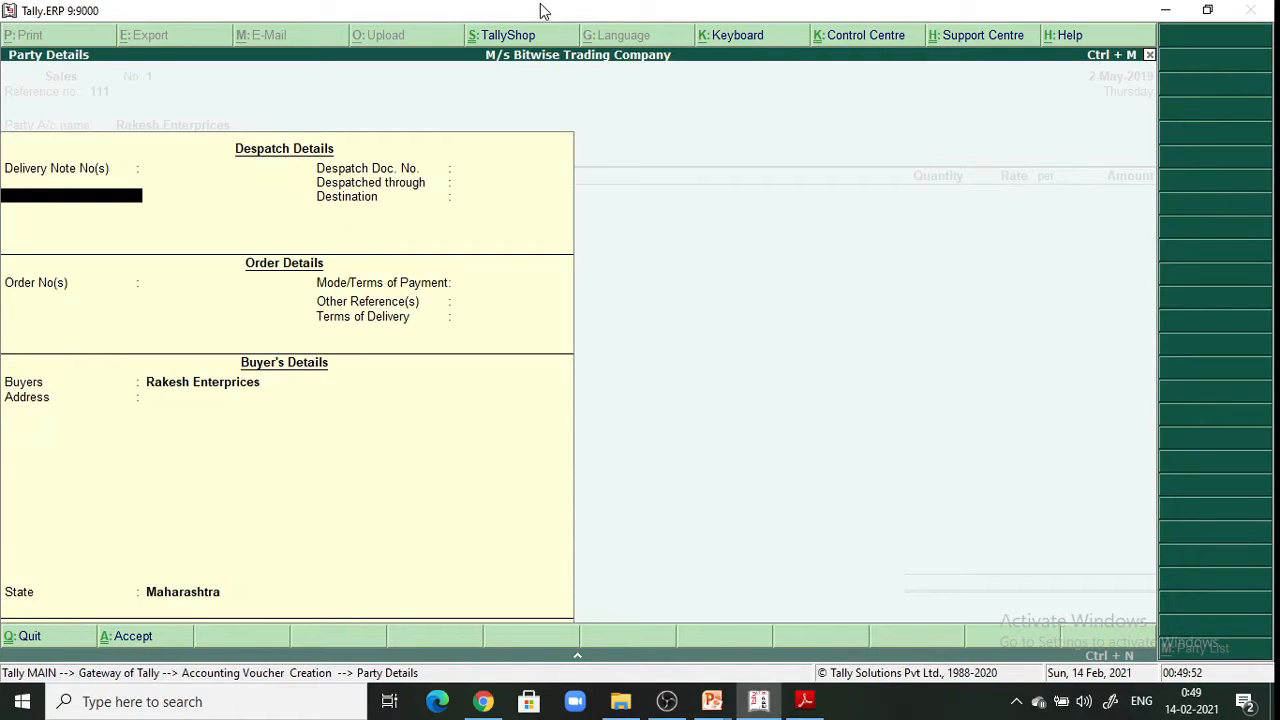
Accept the Party Details for Rakesh Enterprises without despatch or order details
key("Return")
key("Return")
key("Return")
key("Return")
key("Return")
key("Return")
key("Return")
key("Return")
key("Return")
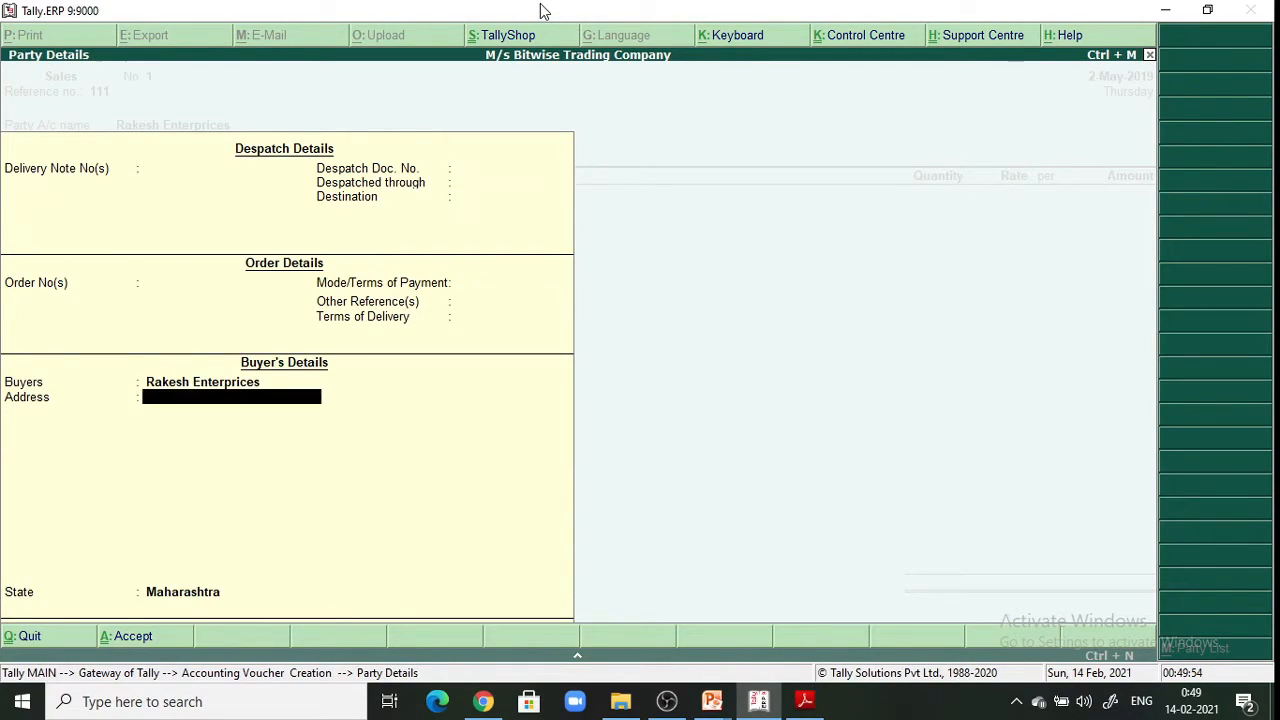
key("Return")
key("Return")
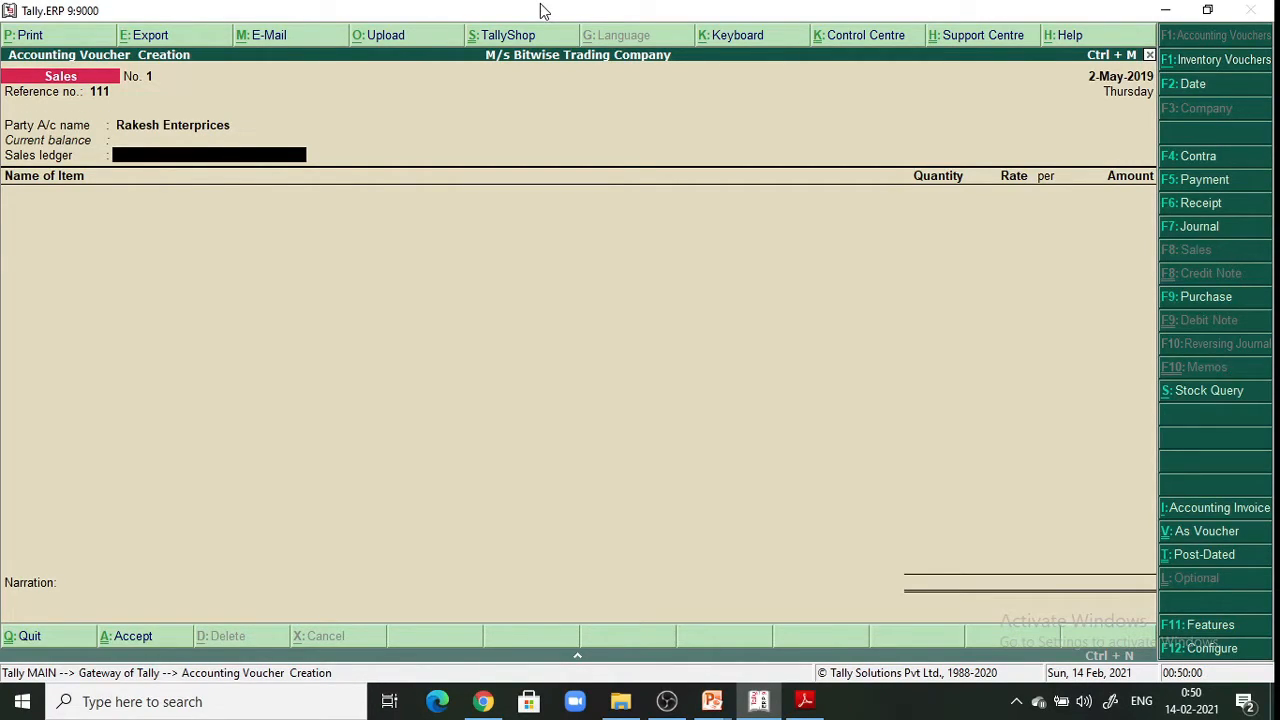
Create and save ledger 'Sales A/c' under Sales Accounts with GST set to Not Applicable
key("alt+c")
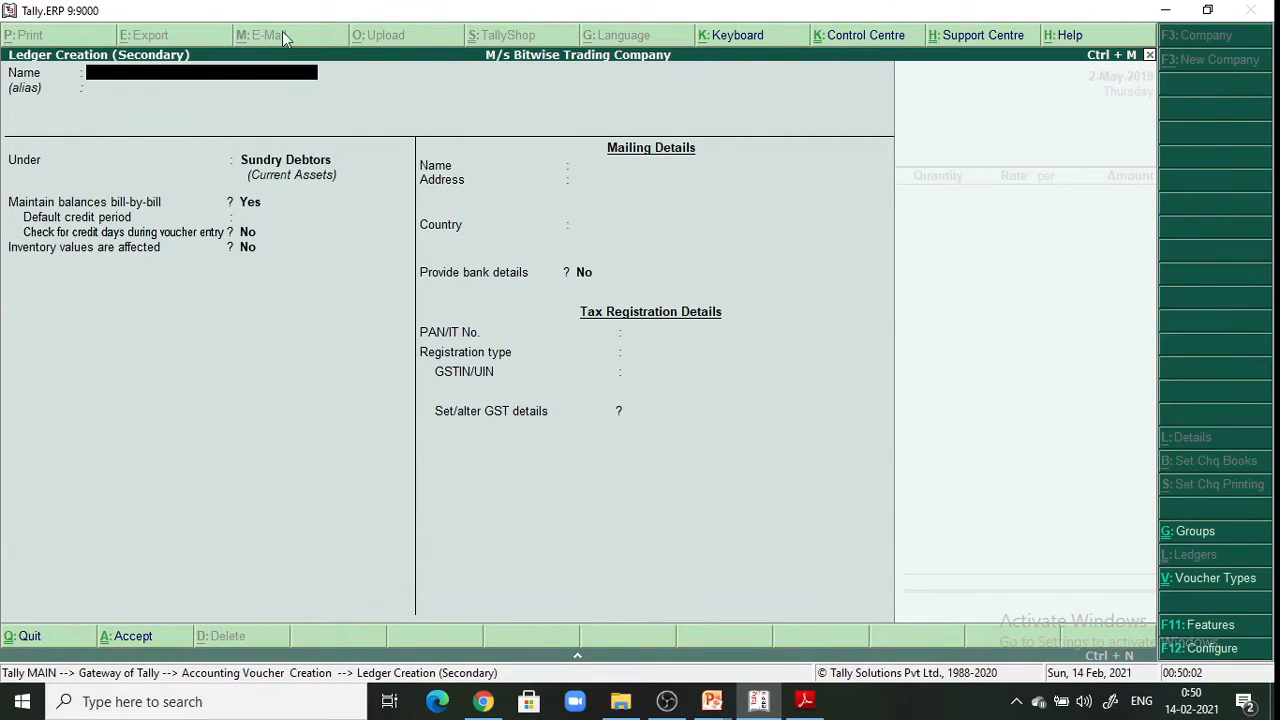
type("Sales A/c")
key("Return")
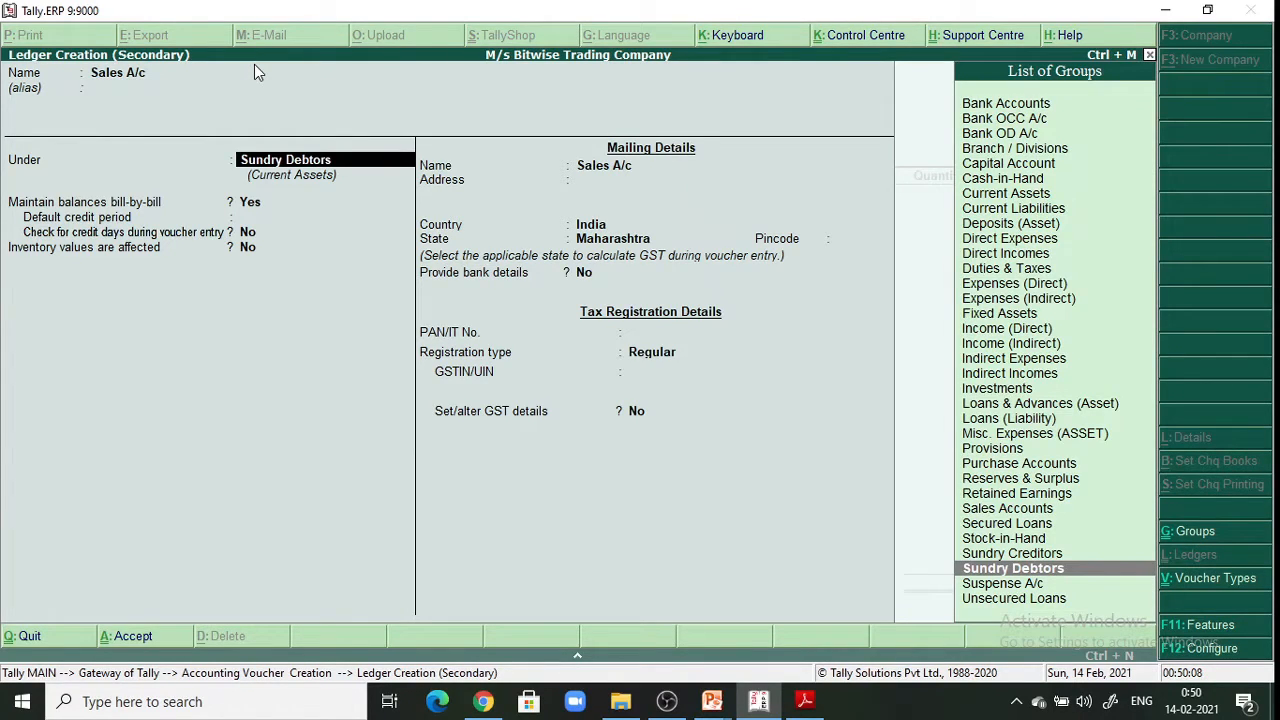
type("Sa")
key("Return")
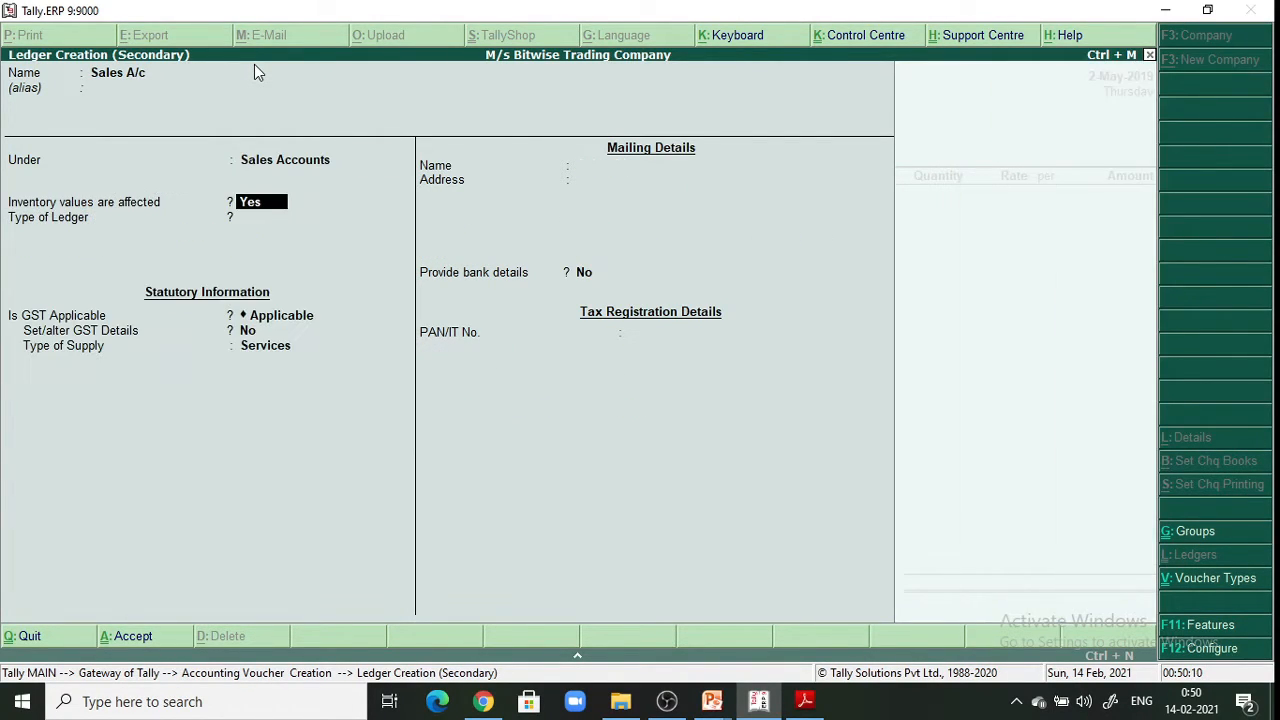
key("Return")
key("Return")
type("N")
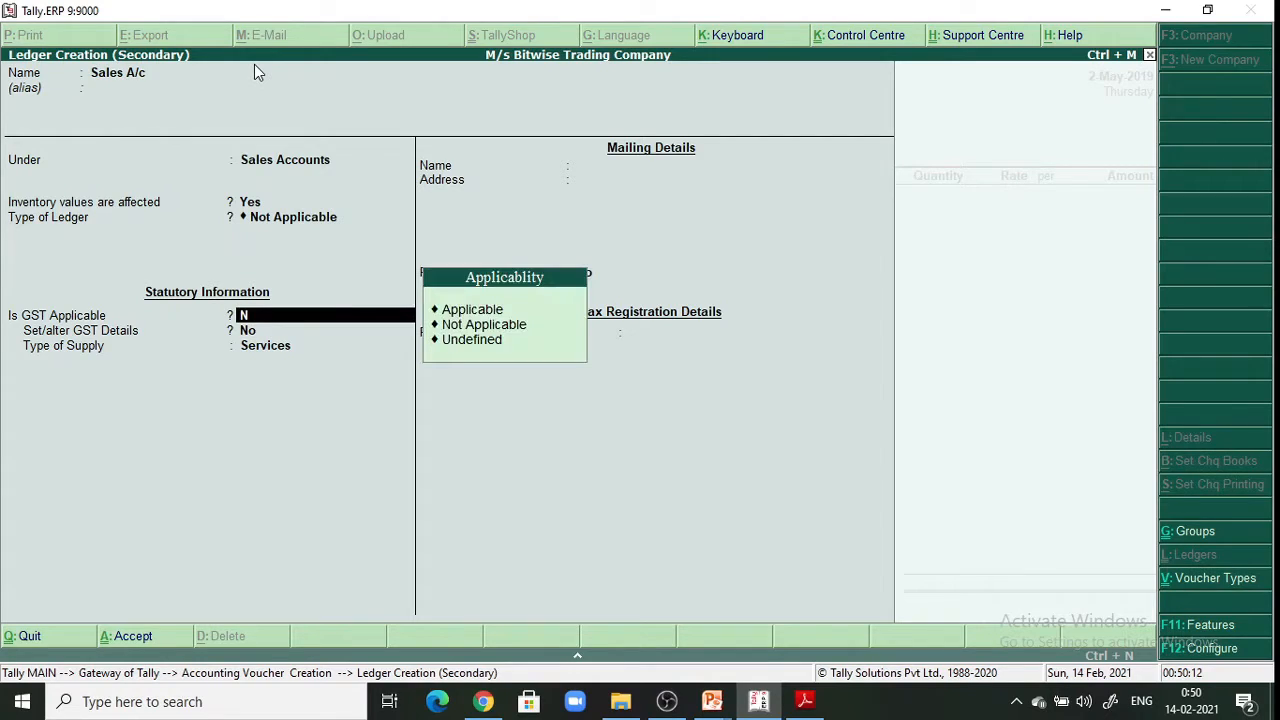
key("Return")
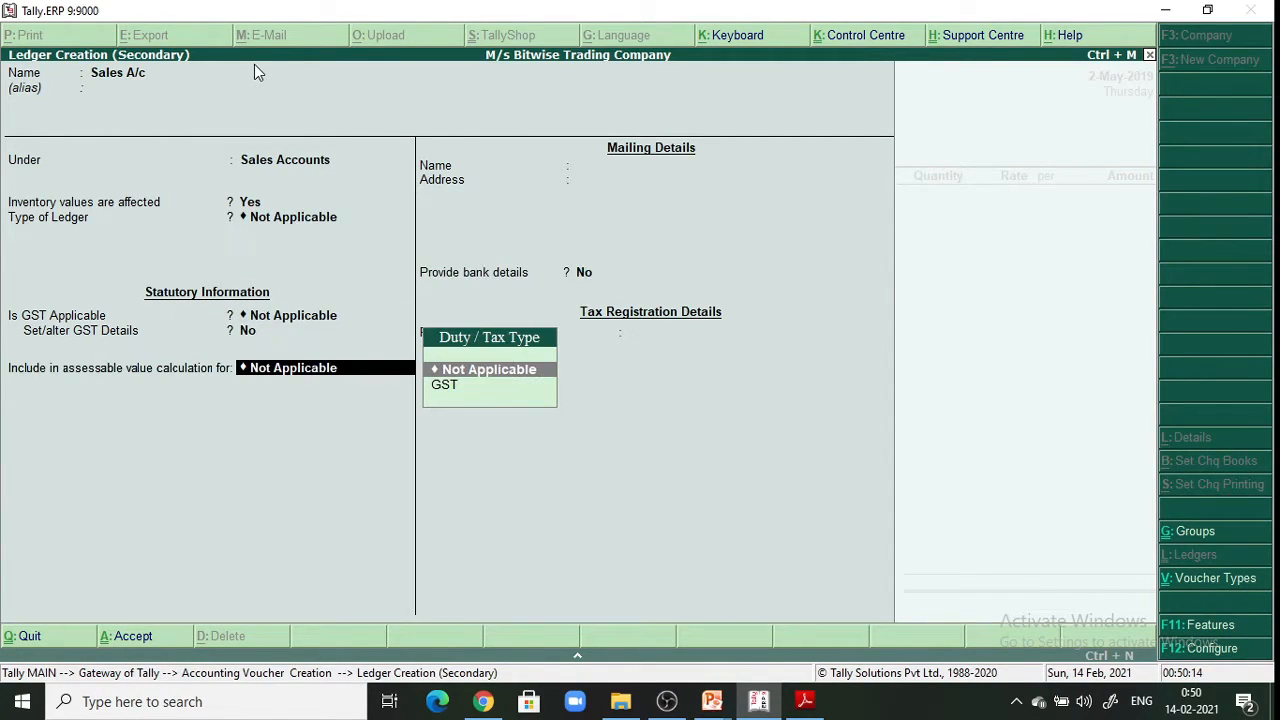
key("Return")
key("Return")
key("Return")
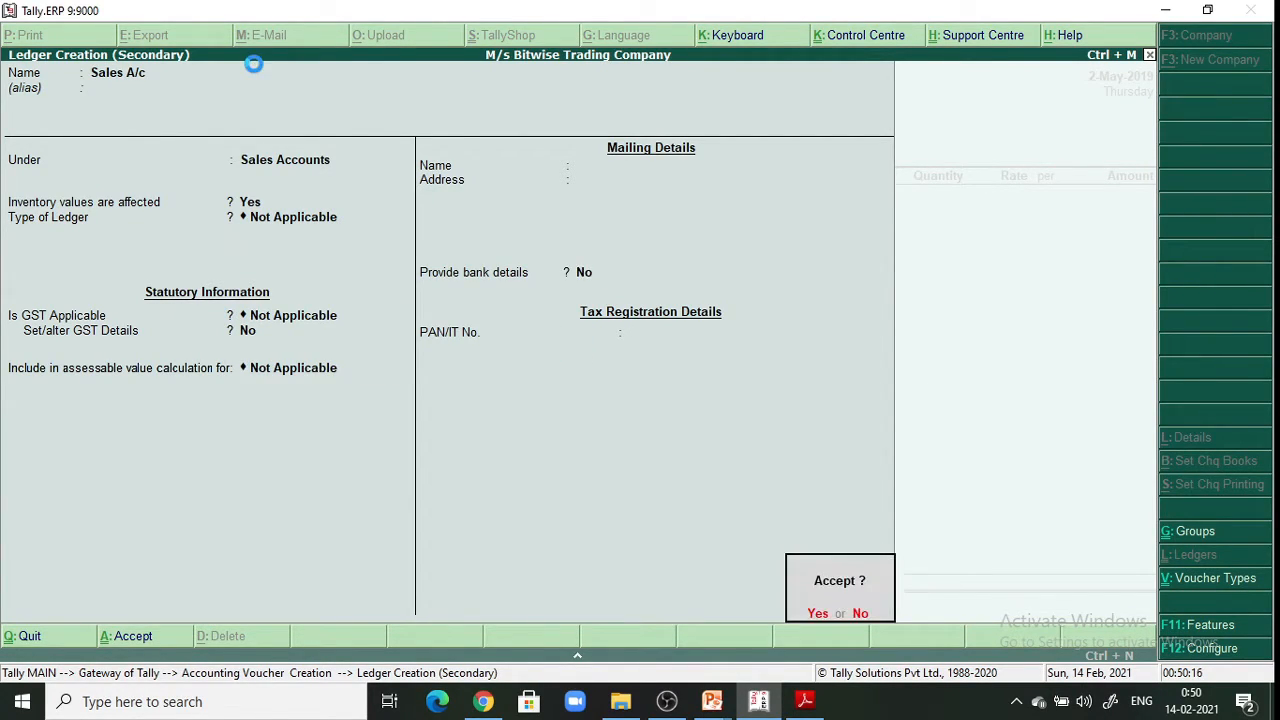
key("y")
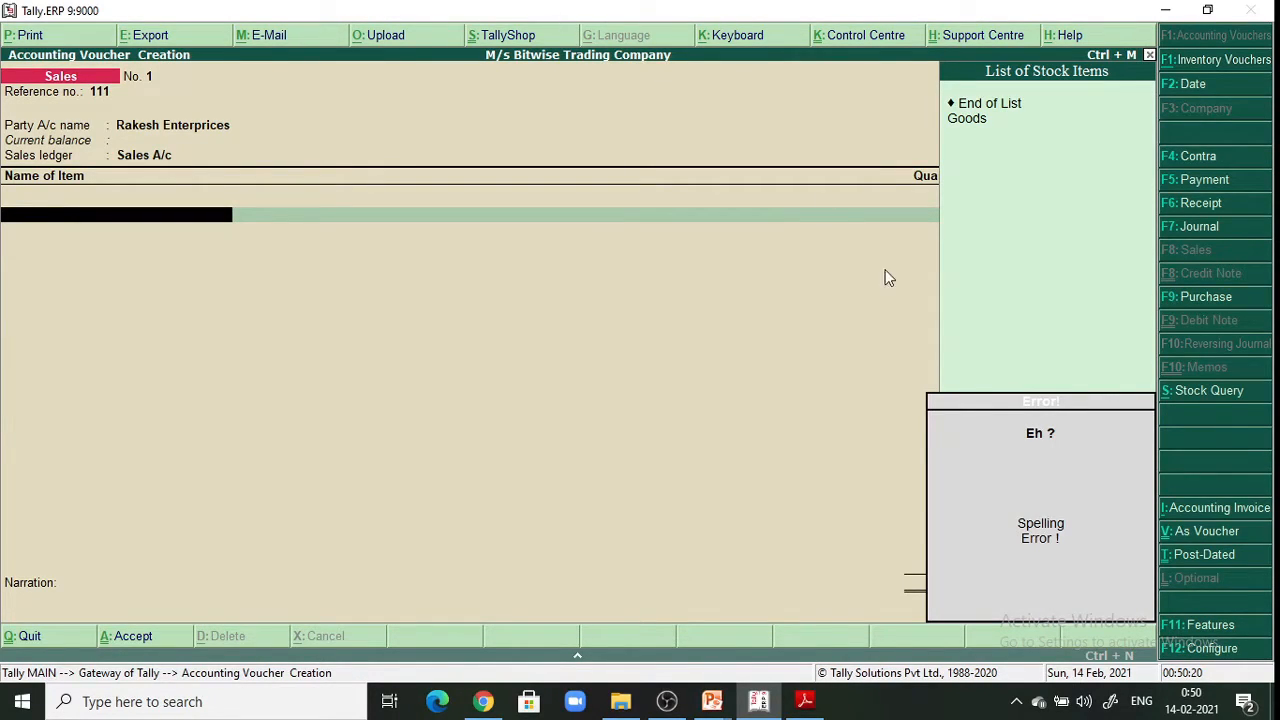
Add Goods at 25,500 to the Sales voucher and narrate 'Being goods sold on cash'
left_click(985, 120)
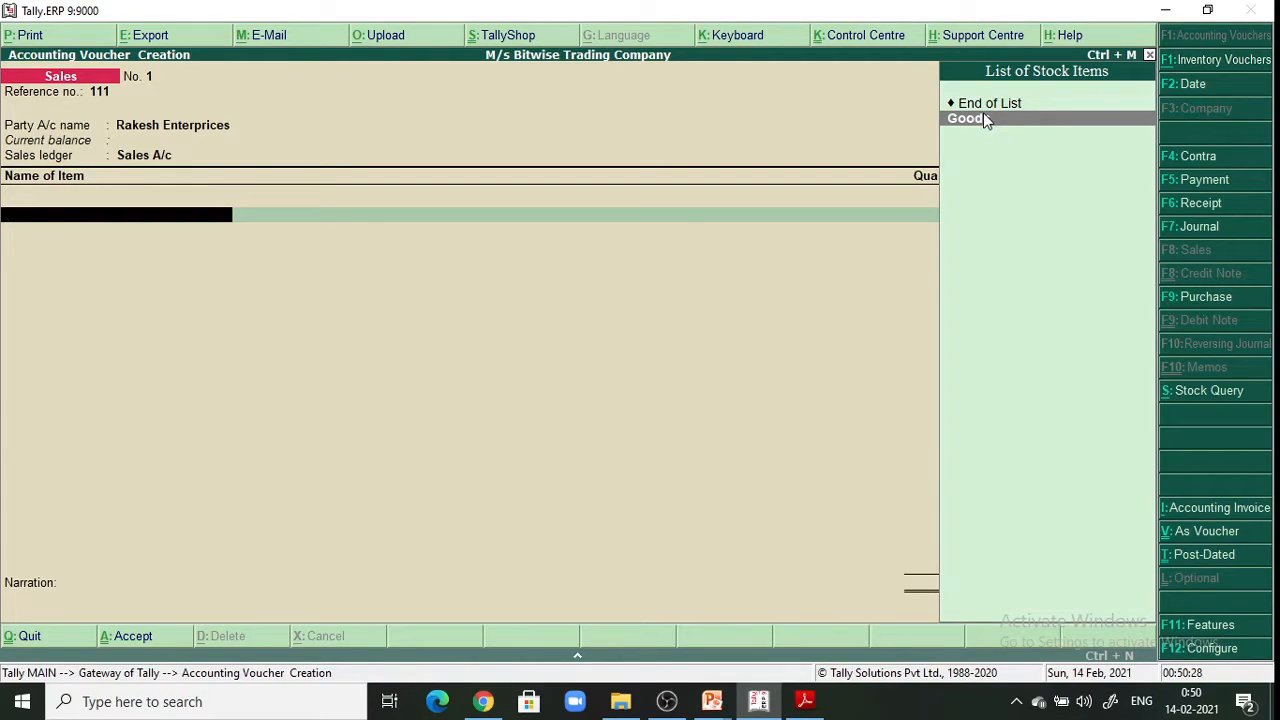
left_click(984, 116)
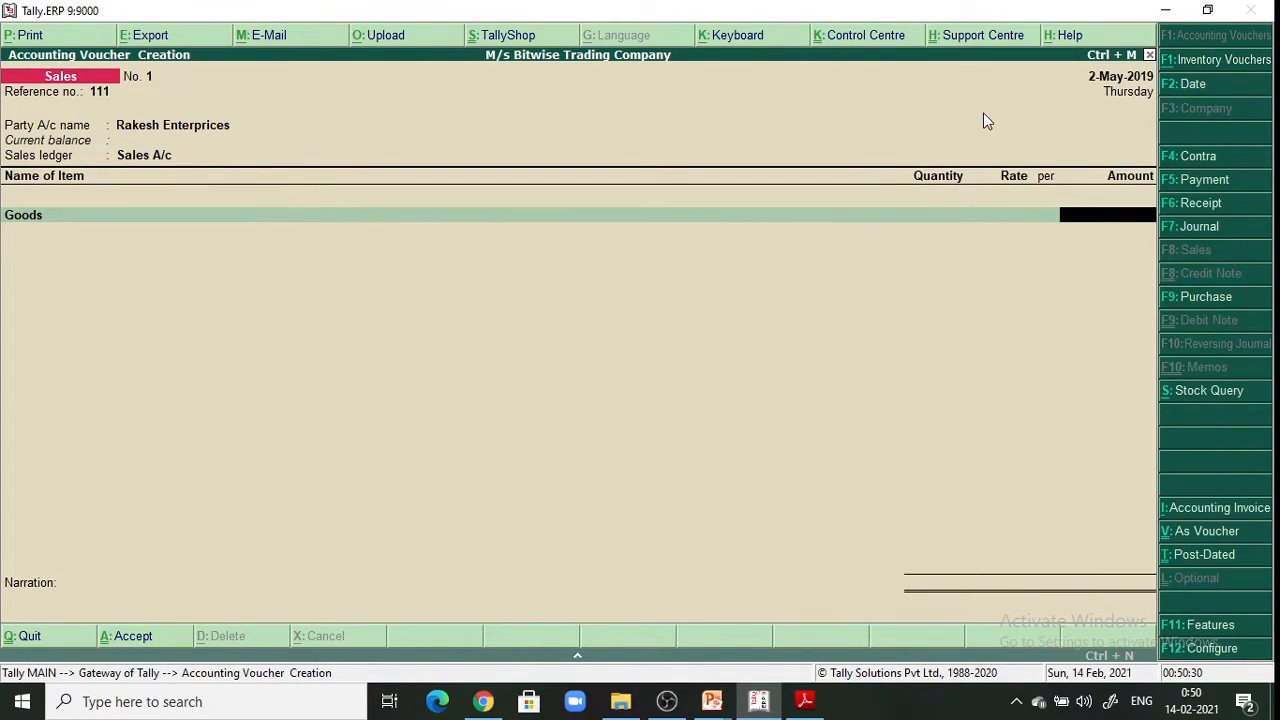
type("25,500")
key("Return")
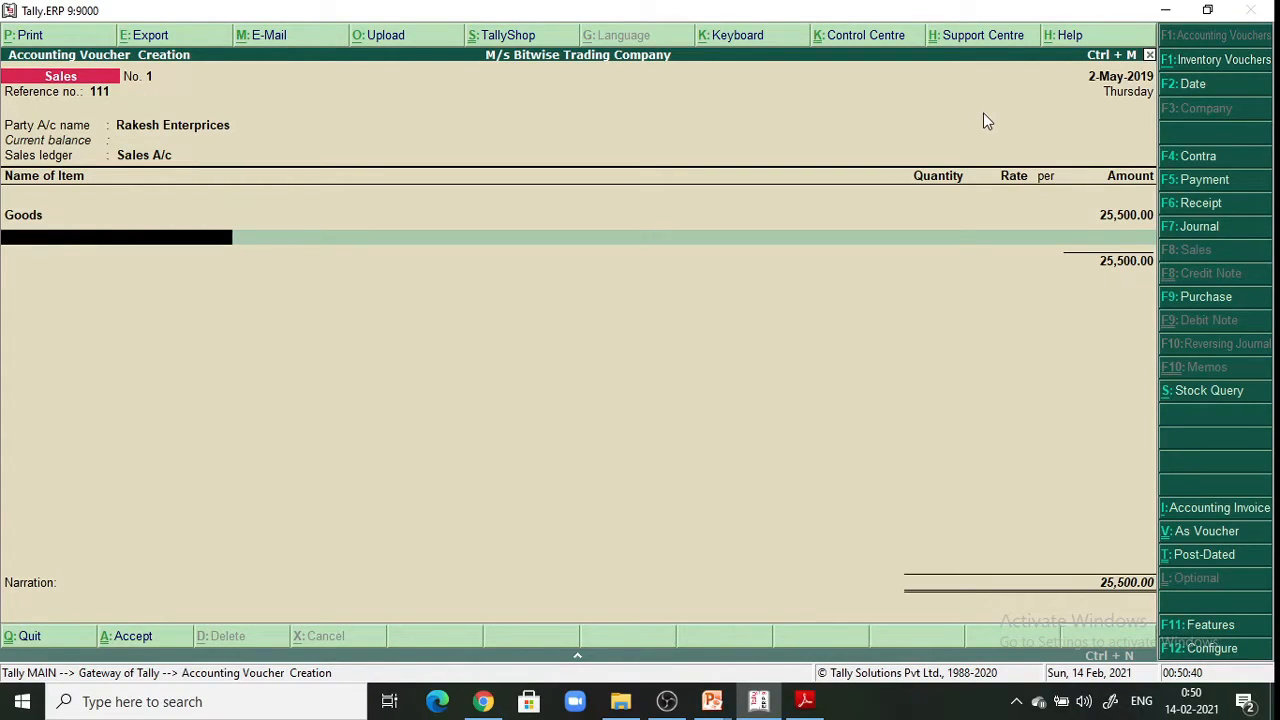
key("Return")
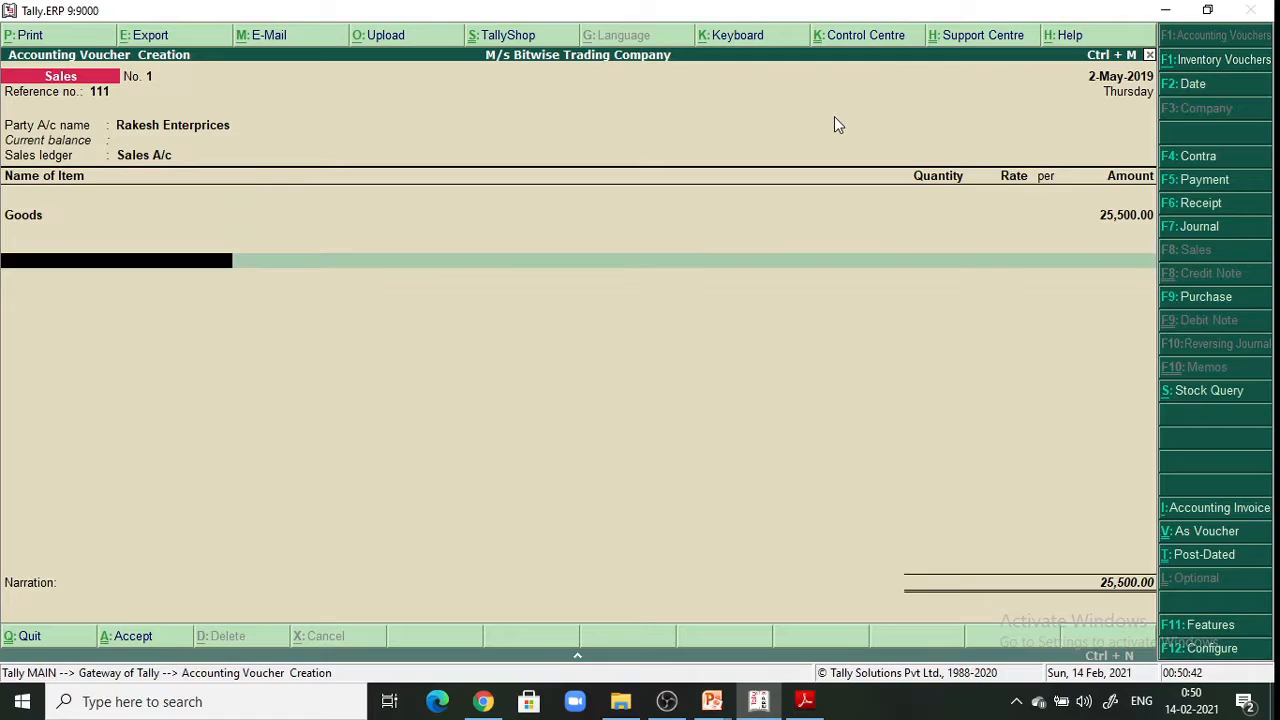
key("Return")
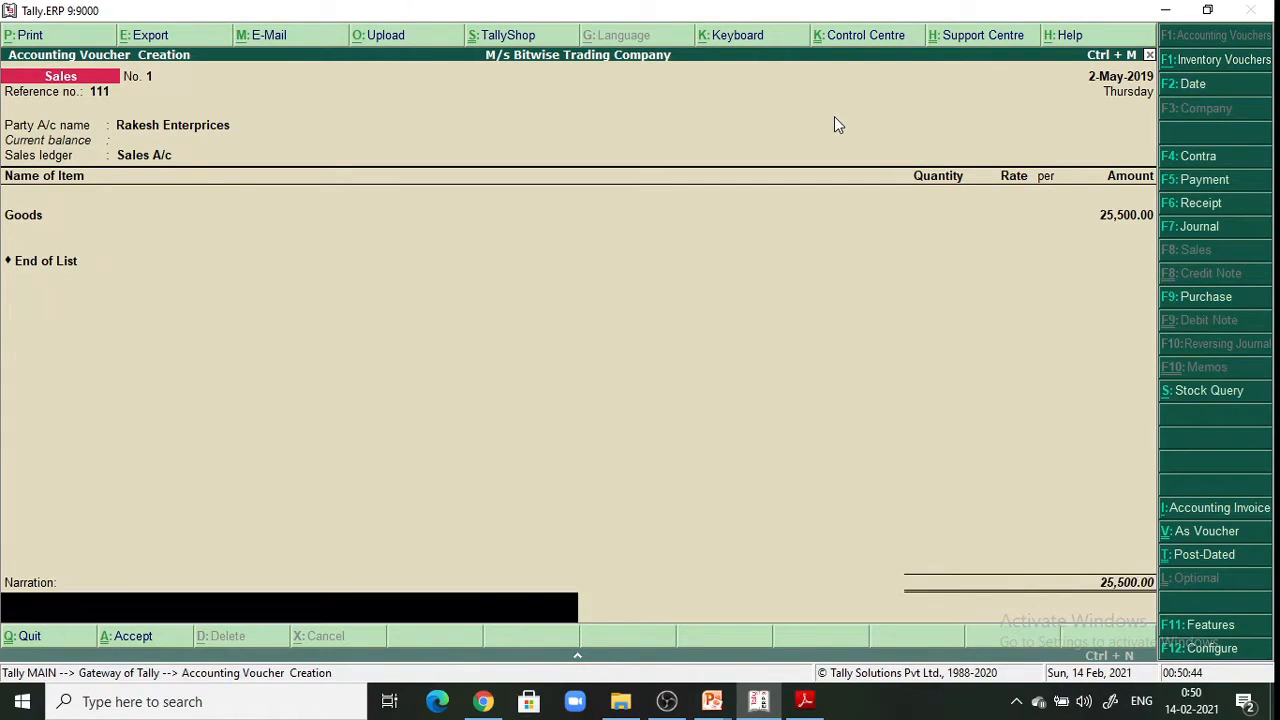
type("Being goods sold on cash.")
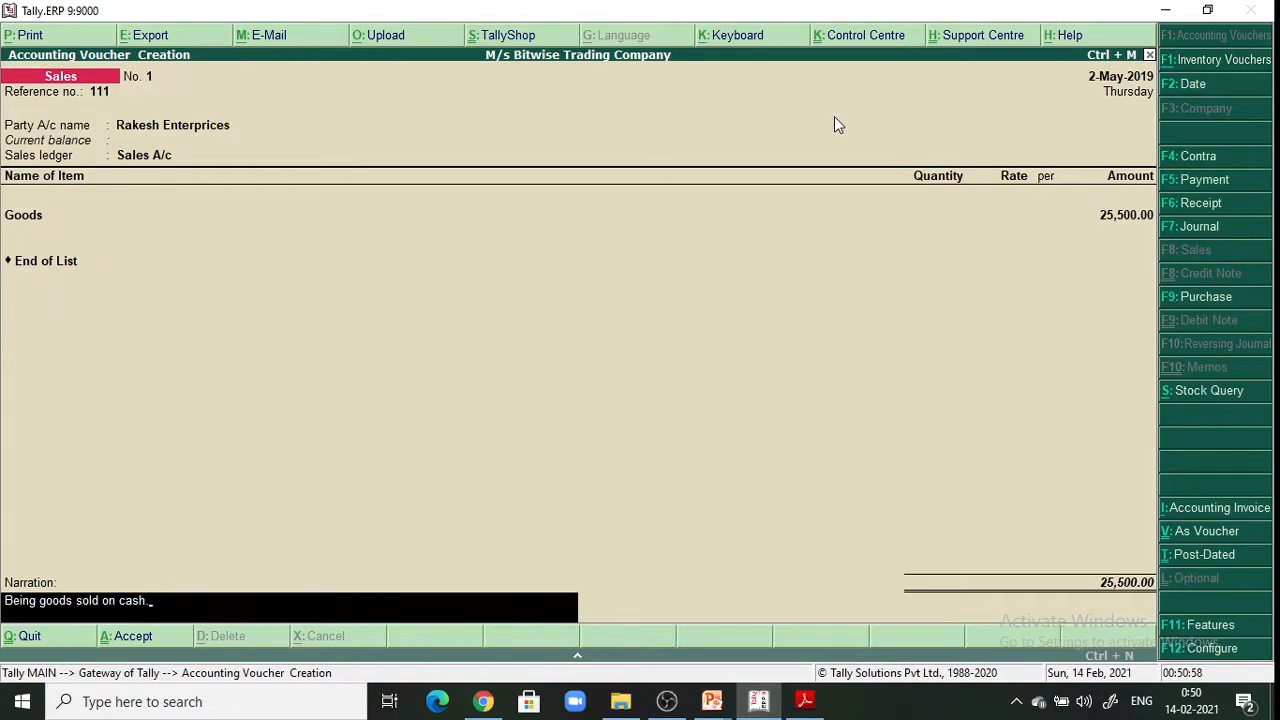
Change the party to Cash, keep Sales A/c with Goods at 25,500.00, and save voucher No. 1
left_click(193, 132)
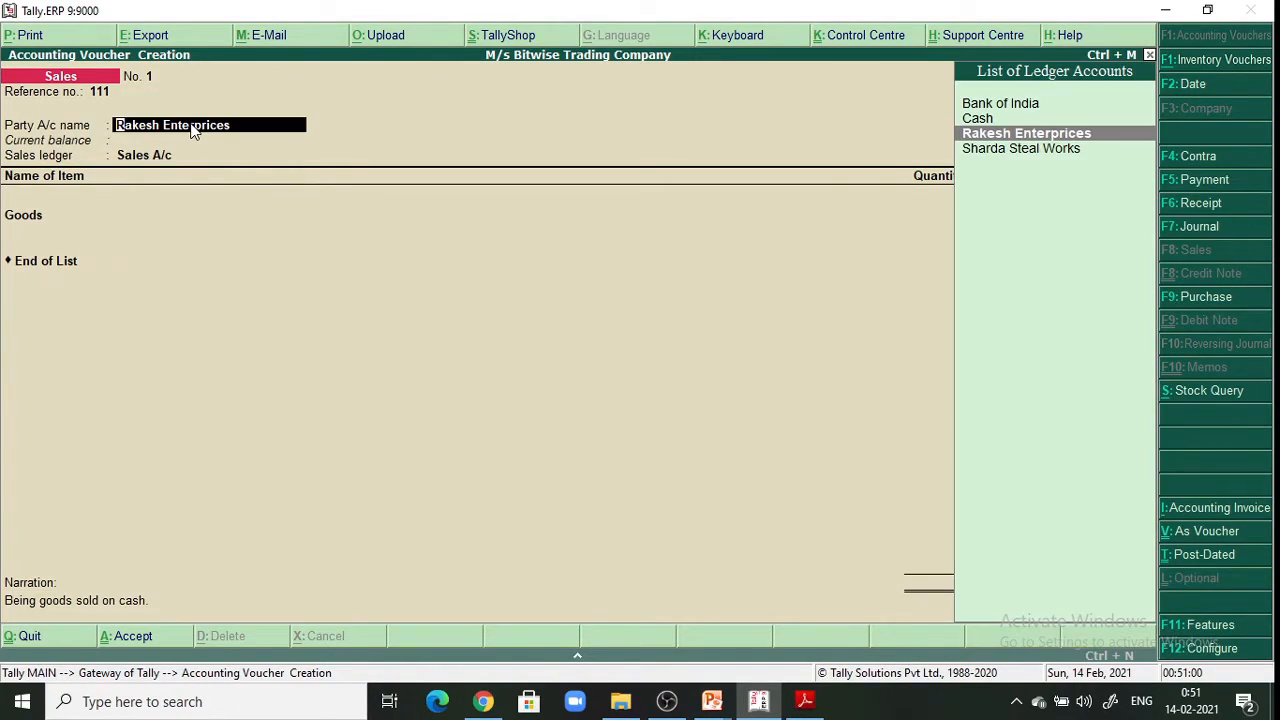
left_click(990, 120)
key("Return")
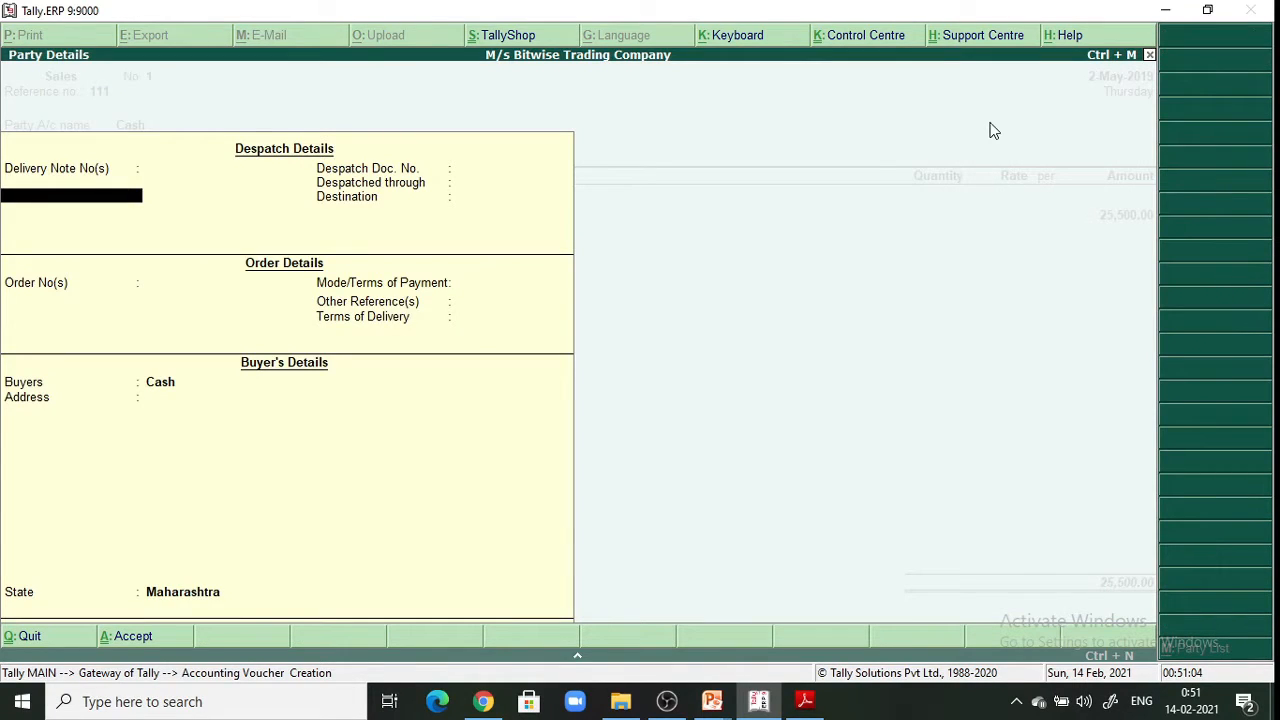
key("Return")
key("Return")
key("Return")
key("Return")
key("Return")
key("Return")
key("Return")
key("Return")
key("Return")
key("Return")
key("Return")
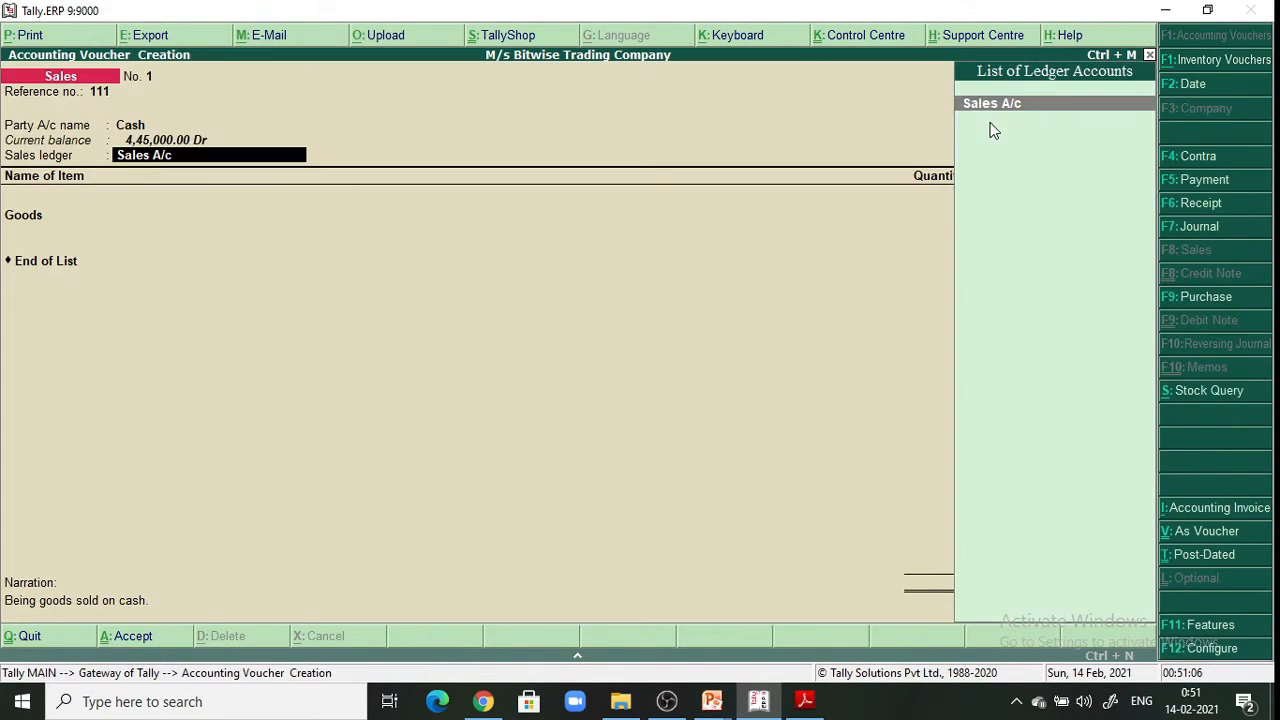
key("Return")
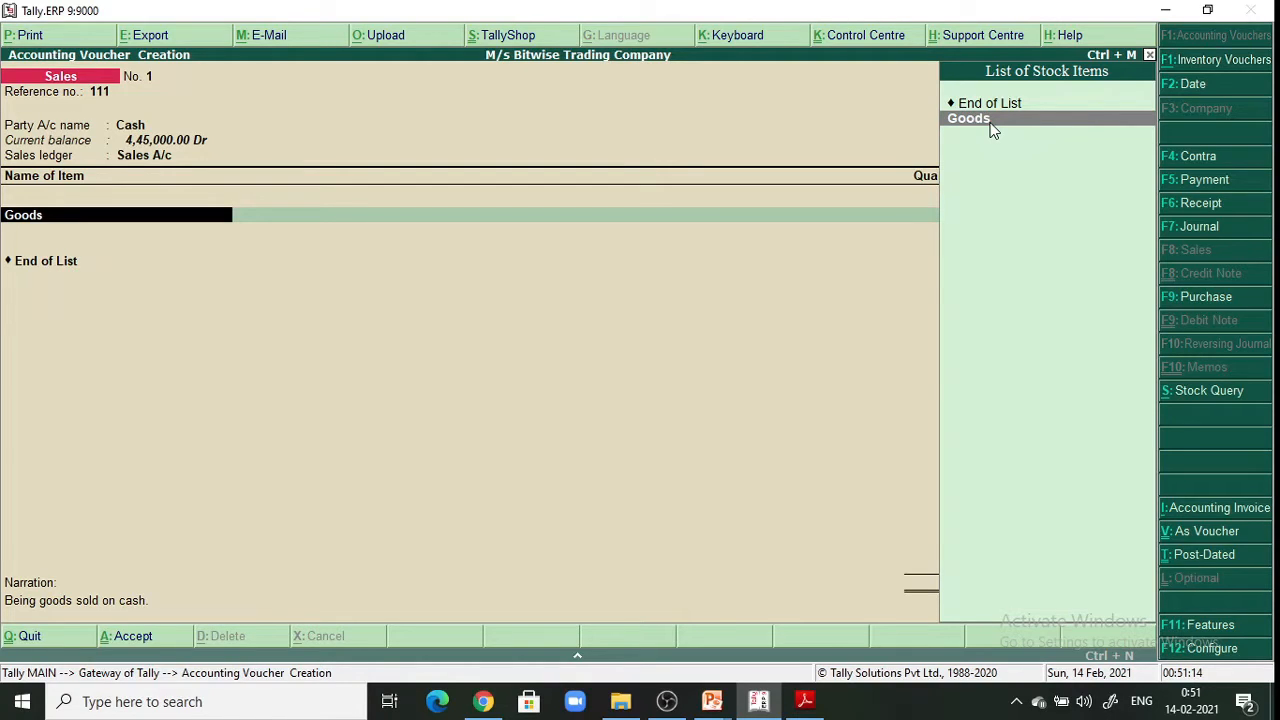
key("Return")
key("Return")
key("Return")
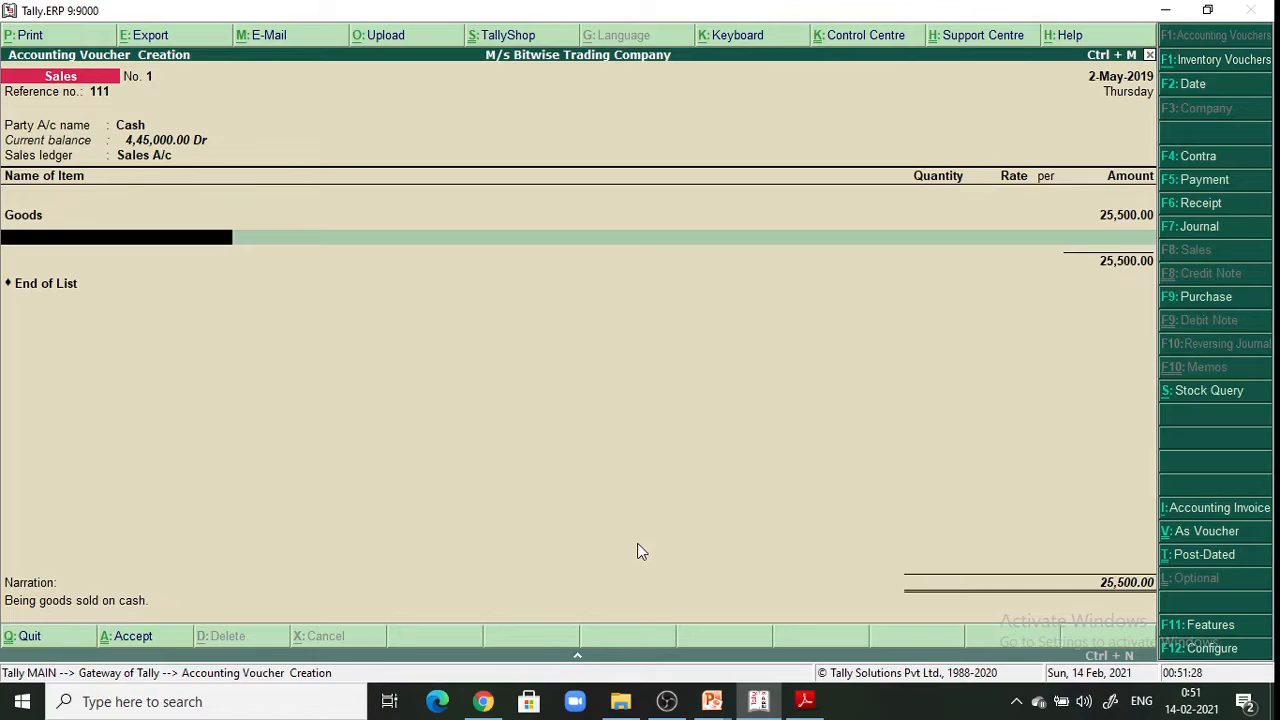
key("Return")
key("Return")
key("Return")
key("Return")
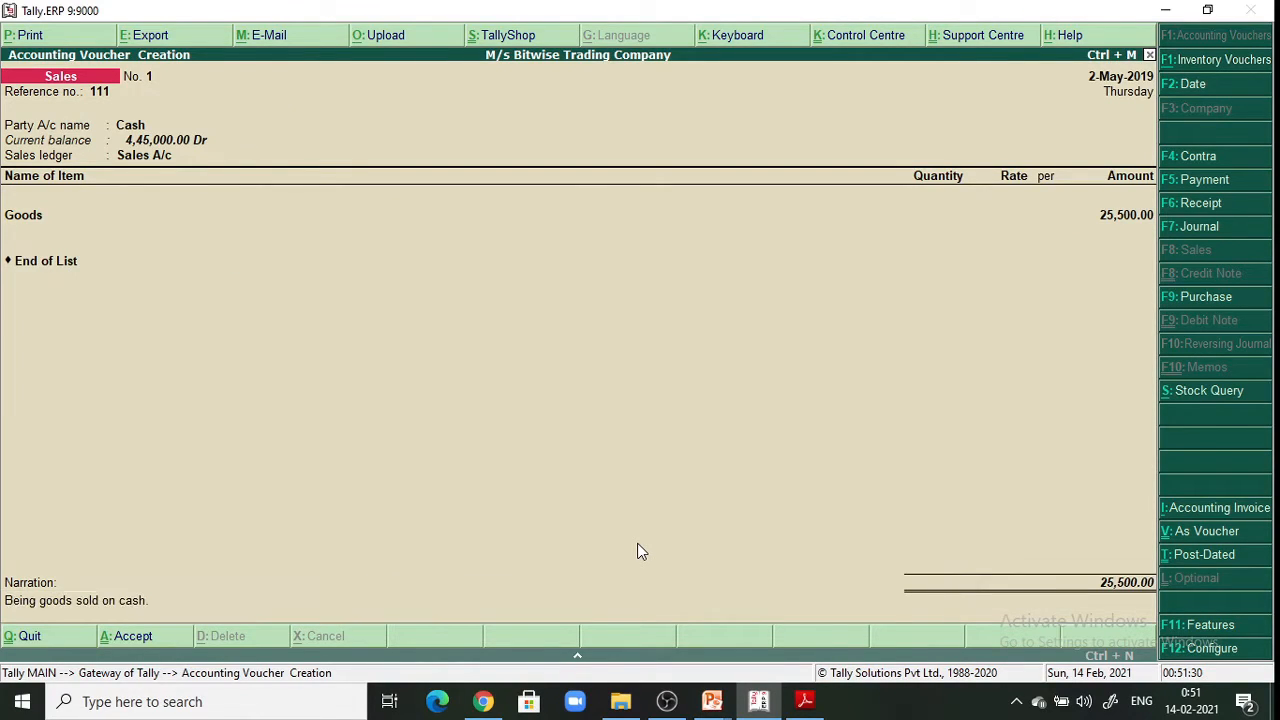
key("Return")
key("Return")
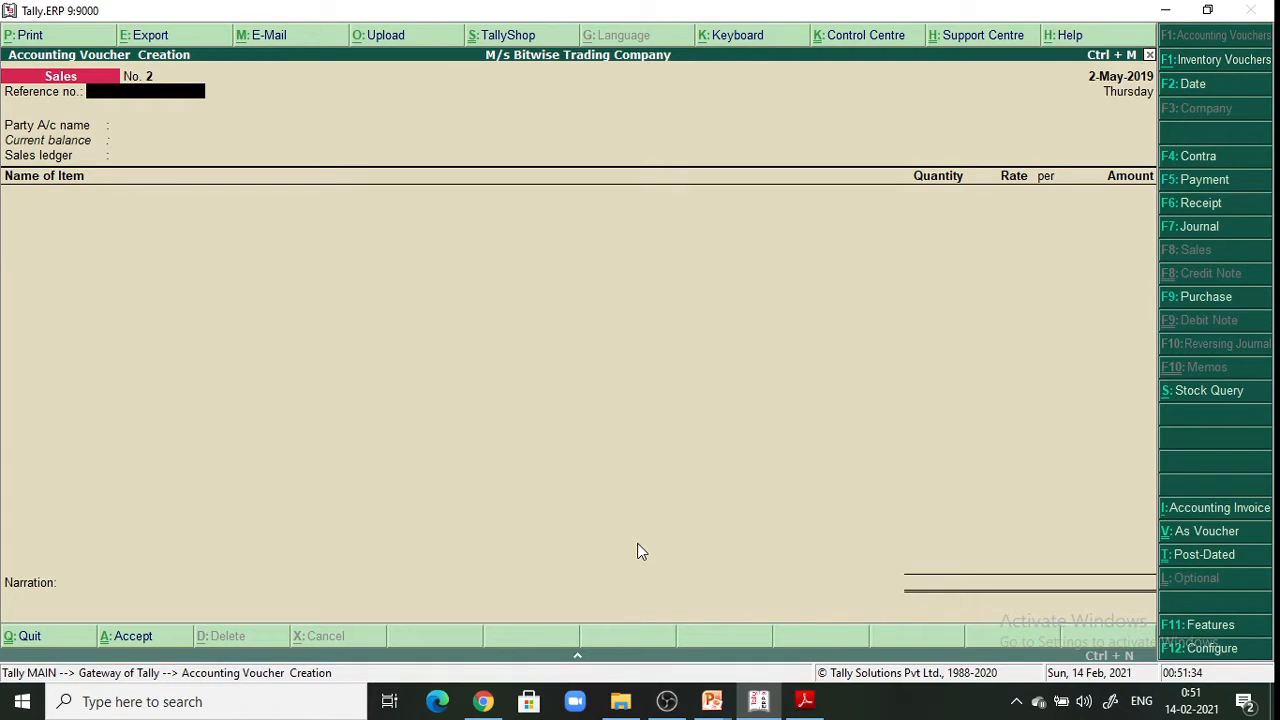
Reopen IT Textbook.pdf's transaction table over the blank Sales voucher
left_click(816, 704)
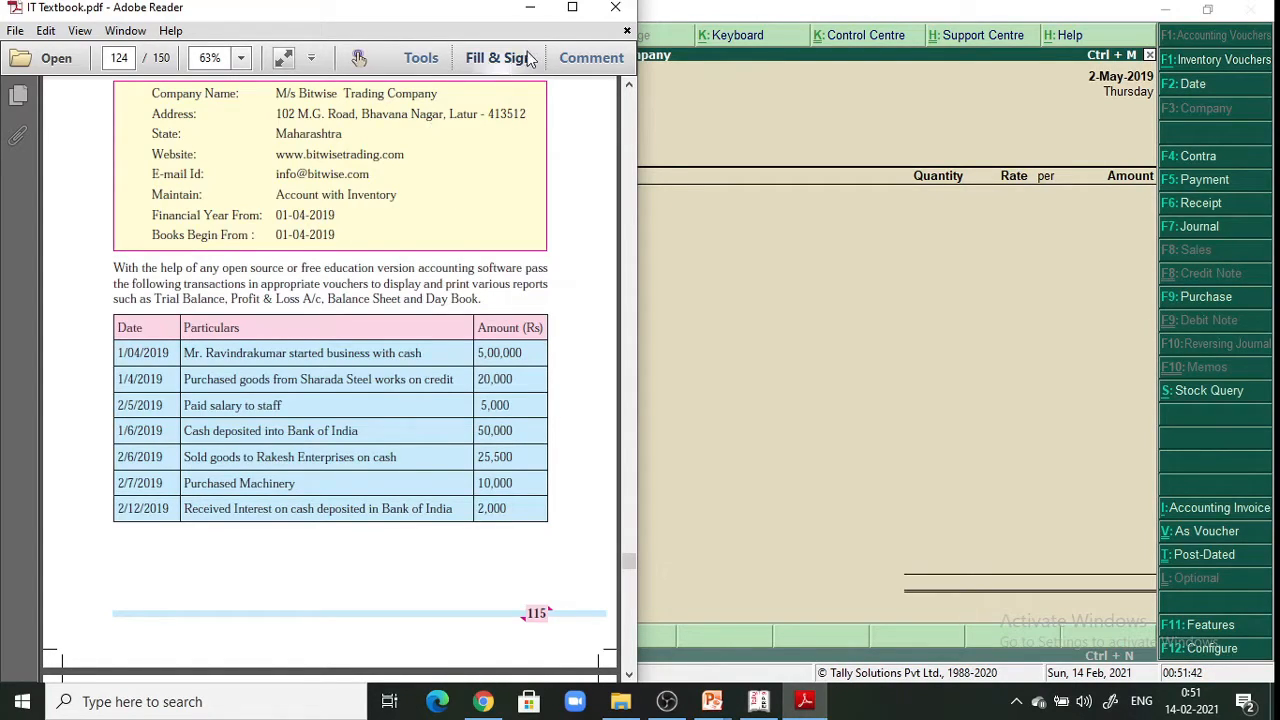
left_click(520, 8)
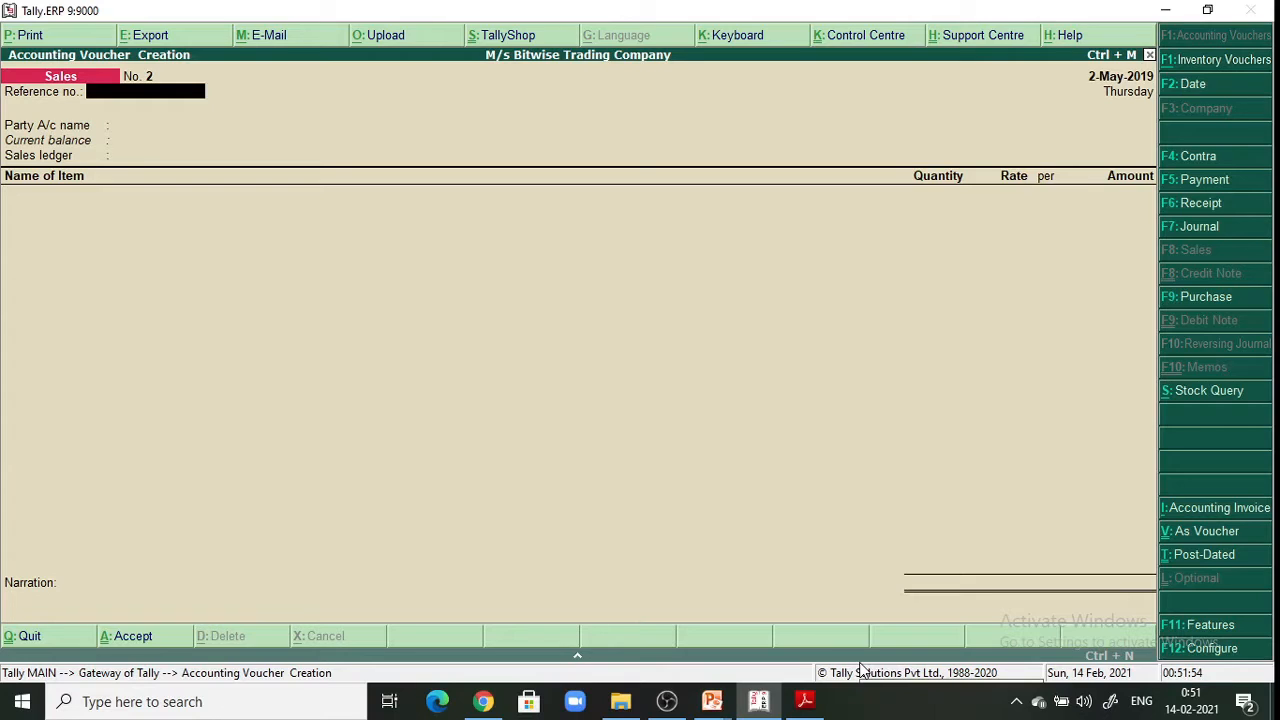
left_click(808, 703)
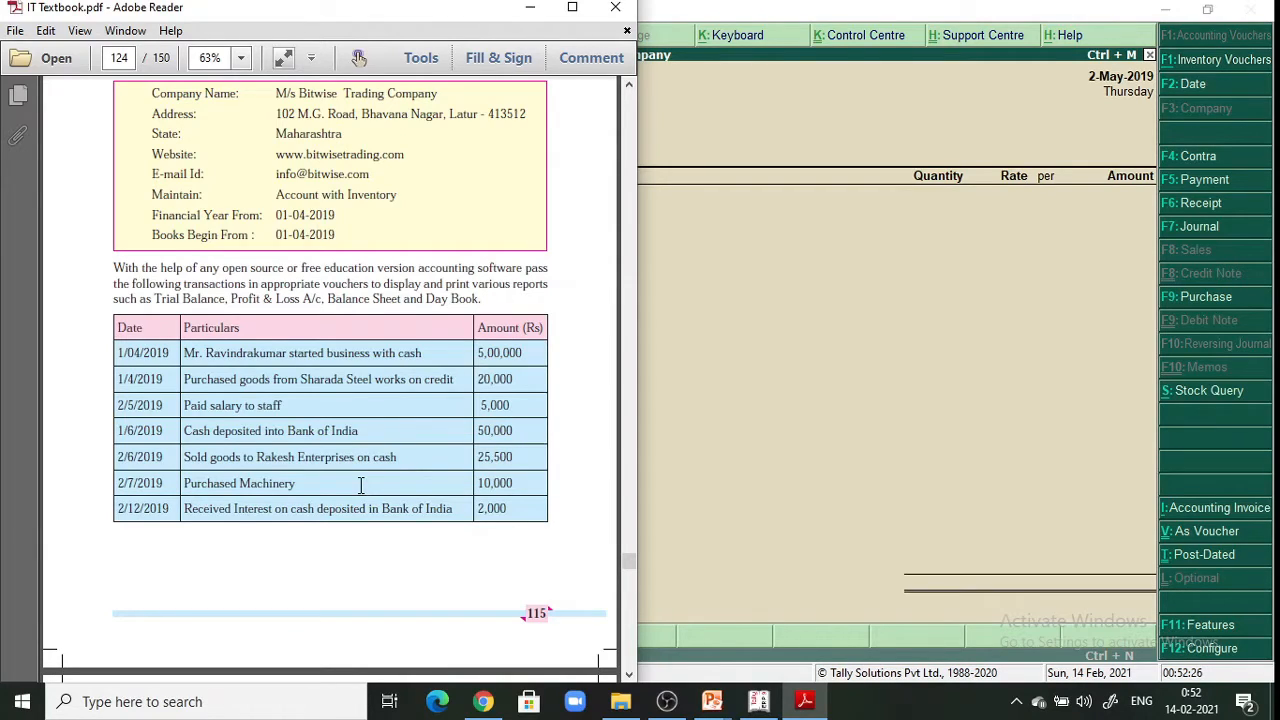
Minimize the Adobe Reader textbook to reveal blank Sales voucher No. 2
left_click(543, 8)
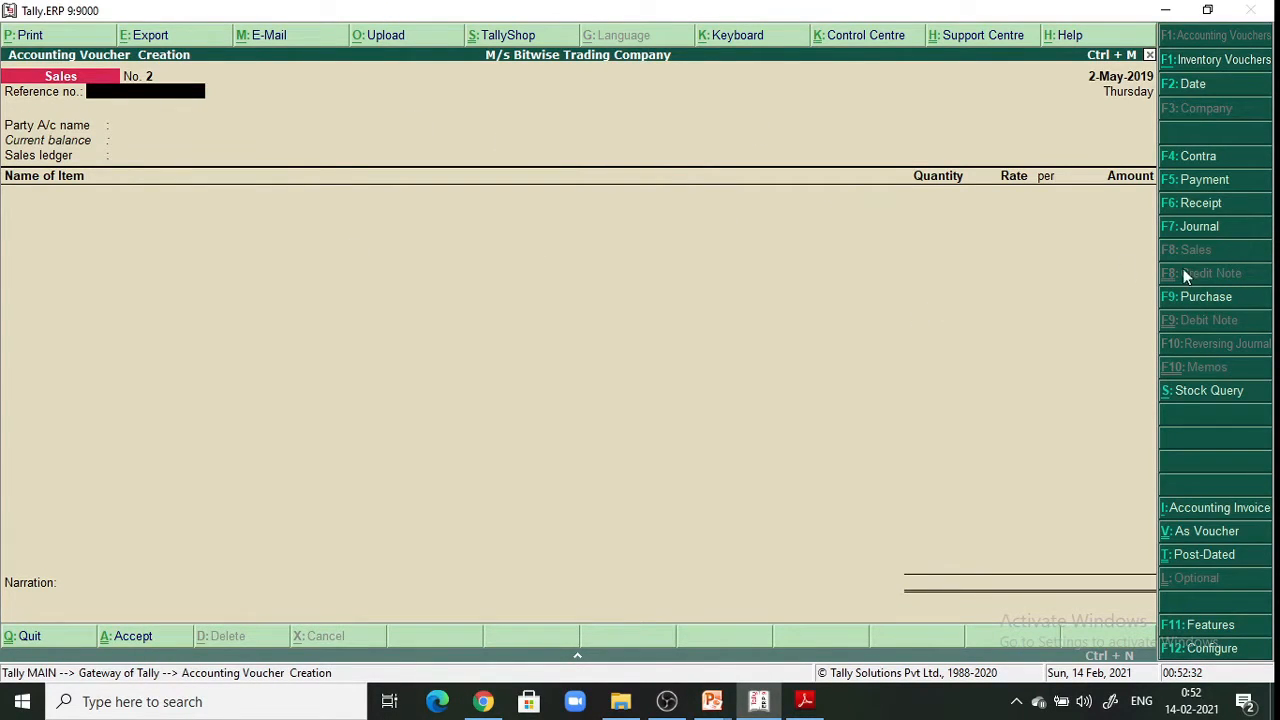
Start a Payment voucher and create ledger 'Machinery A/c' under Fixed Assets, inventory values not affected
left_click(1200, 296)
left_click(1204, 176)
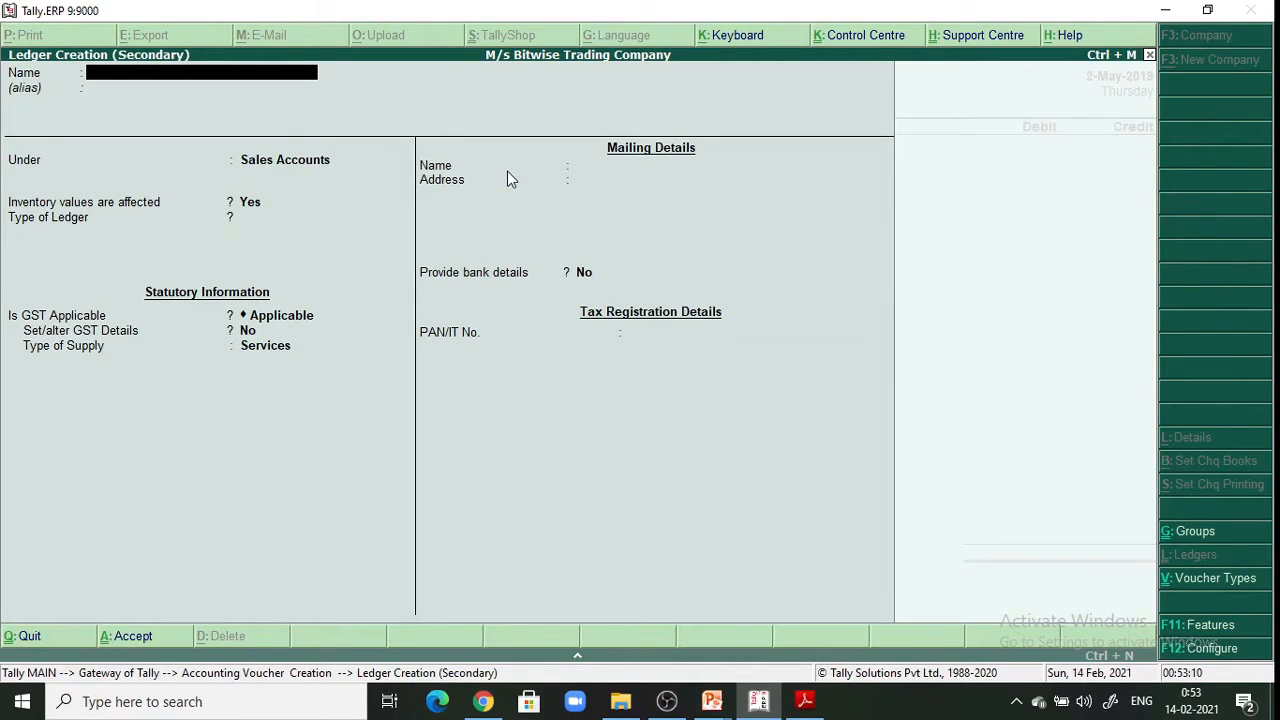
type("Machinery a/c")
key("Return")
key("Return")
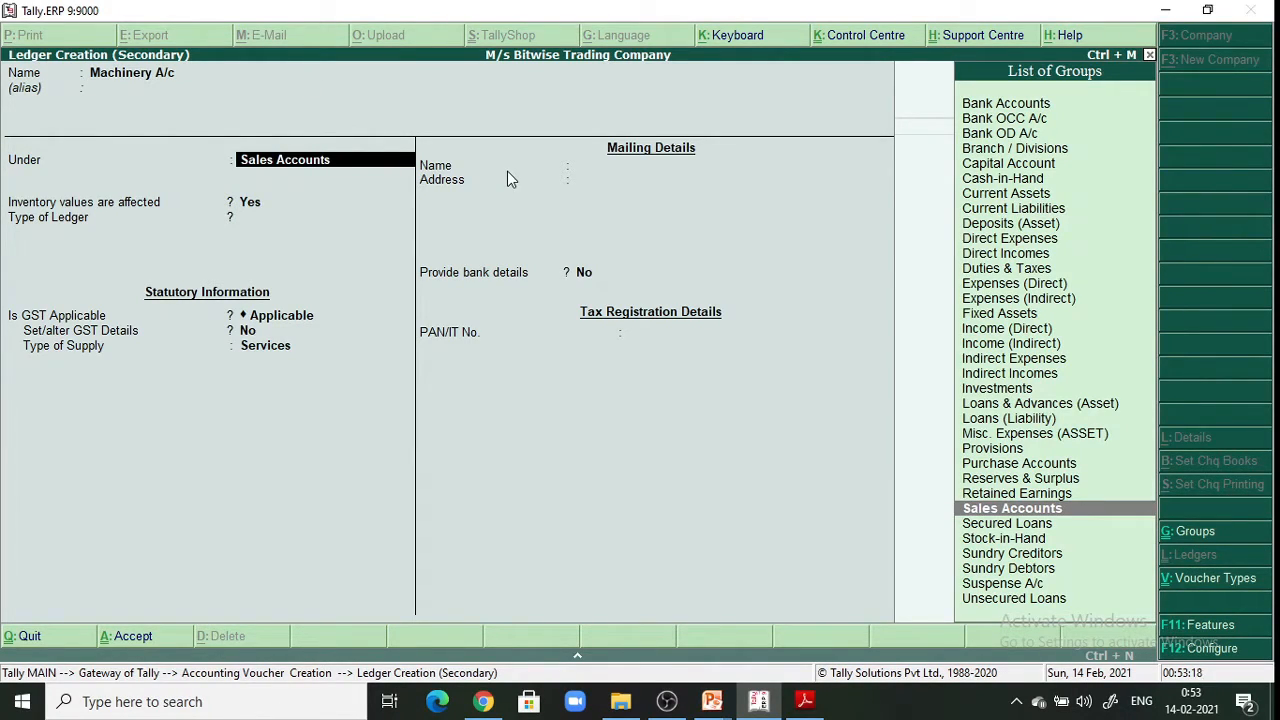
left_click(1024, 316)
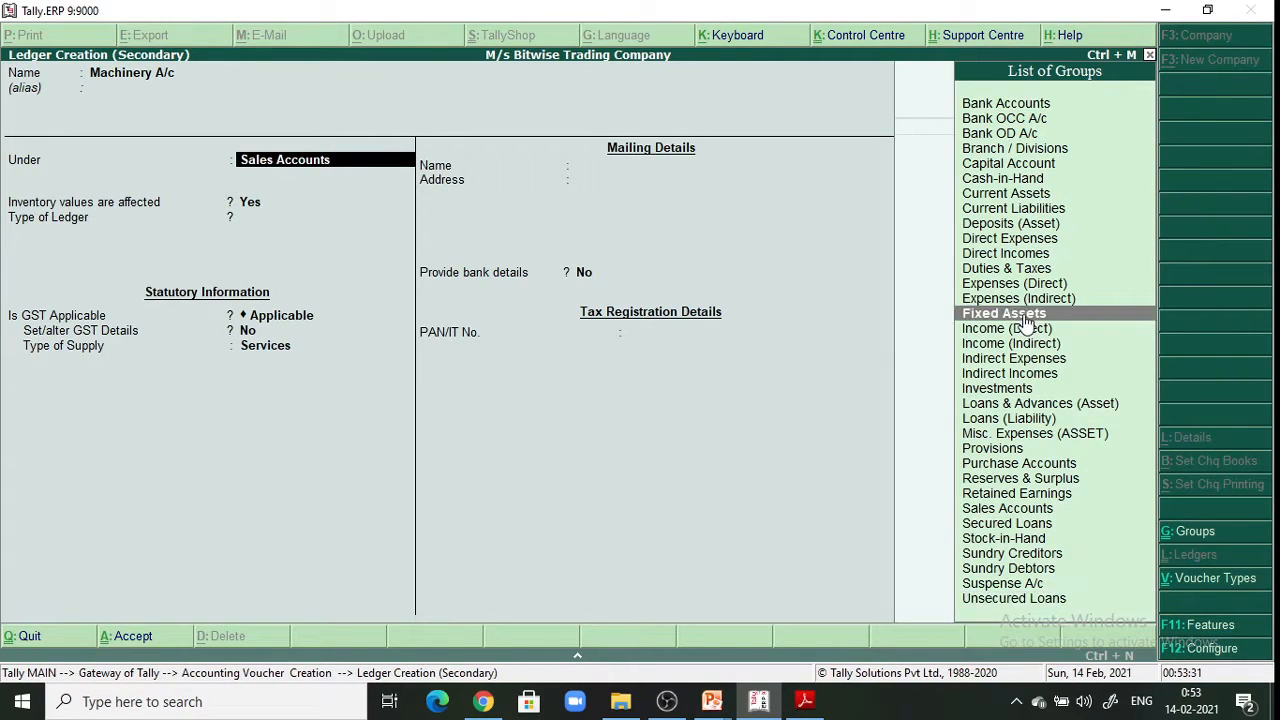
key("Return")
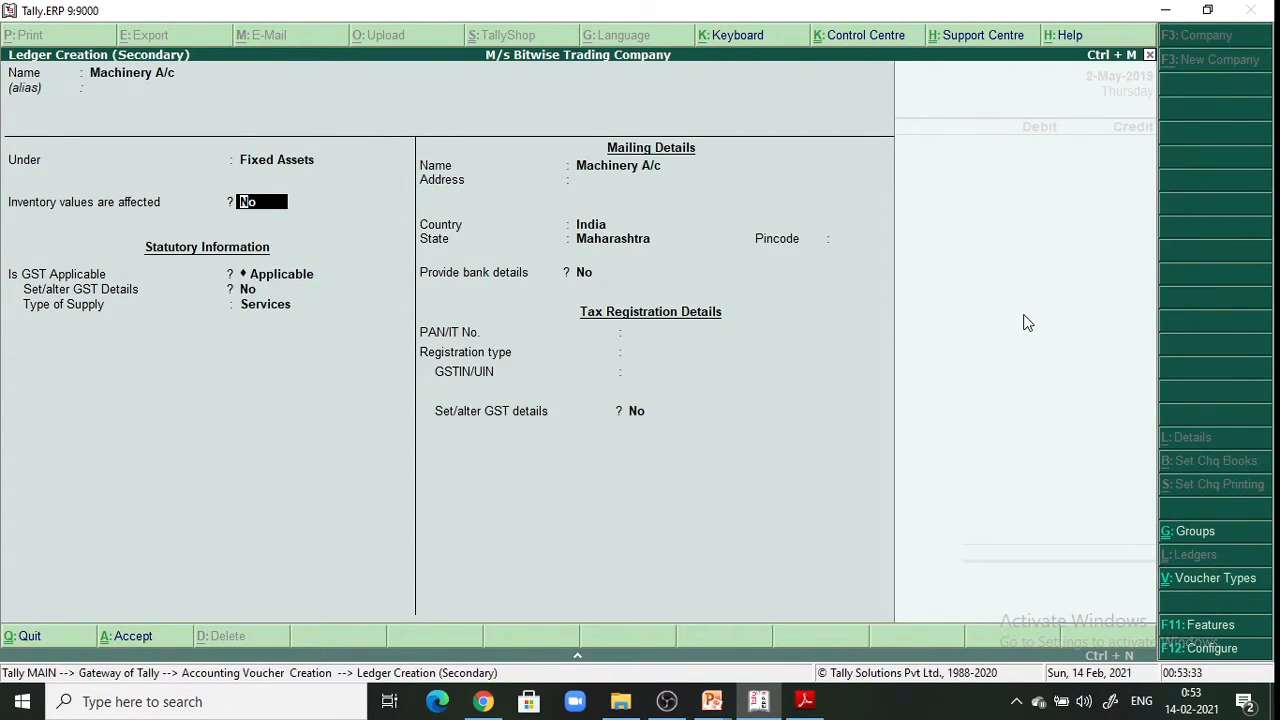
key("Return")
key("Return")
key("Return")
key("Return")
key("Return")
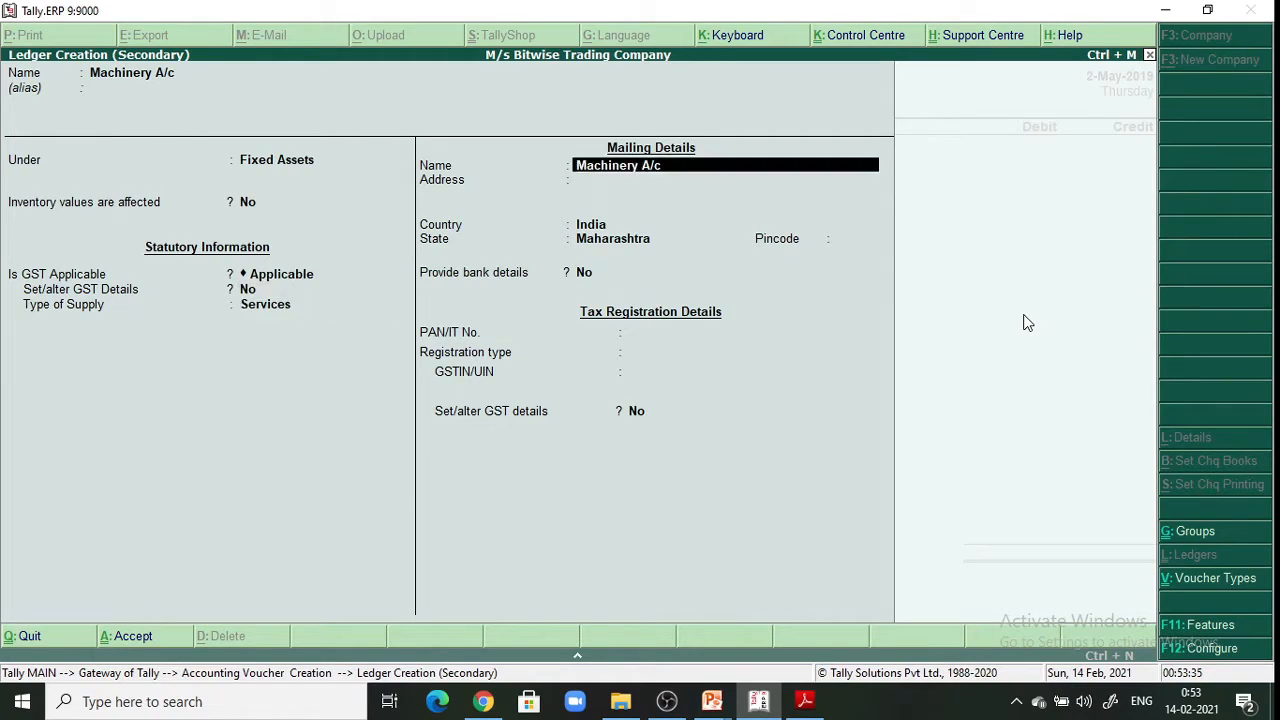
key("Return")
key("Return")
key("Return")
key("Return")
key("Return")
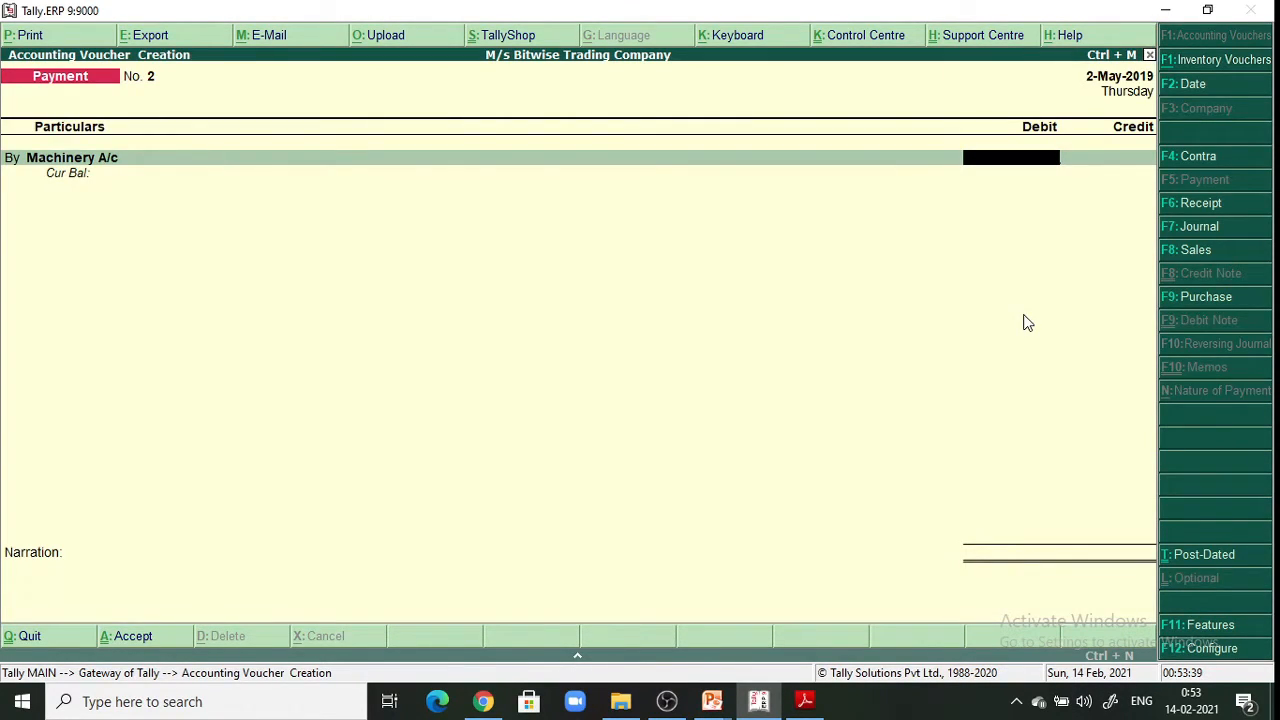
Debit Machinery A/c 10,000 and credit Cash for the matching amount
type("10,000")
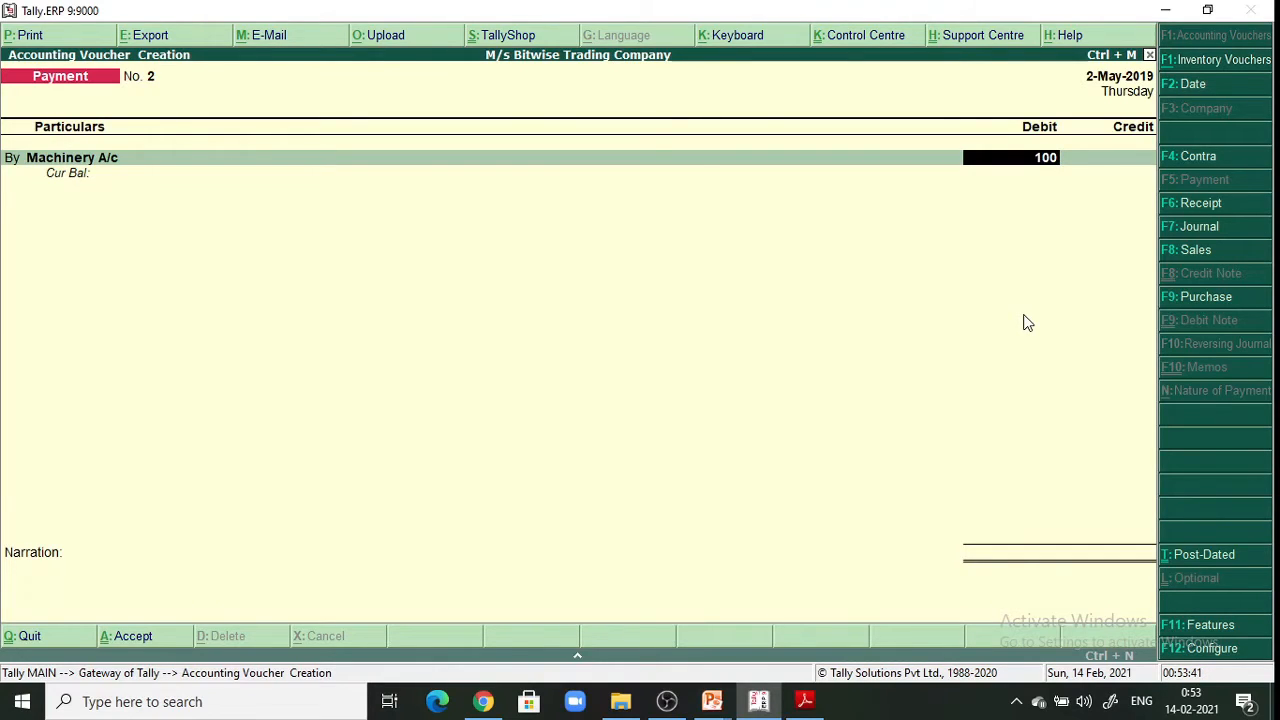
key("Return")
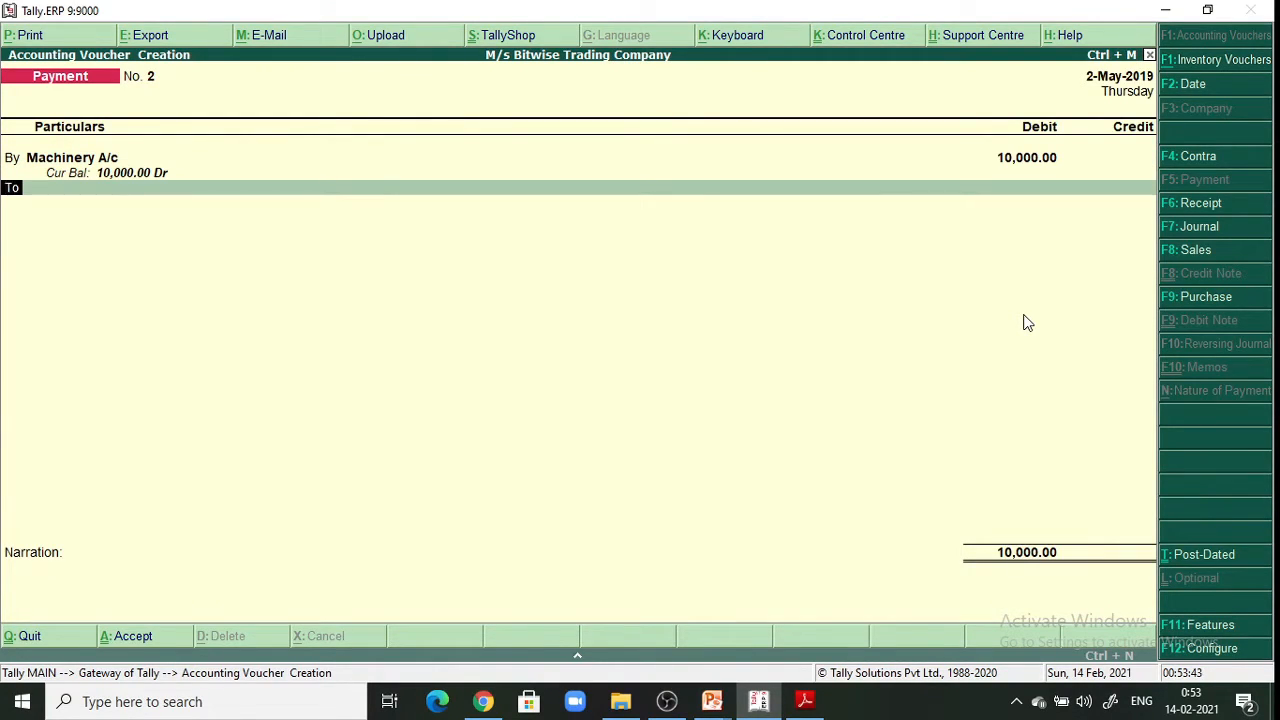
key("Return")
key("Down")
key("Return")
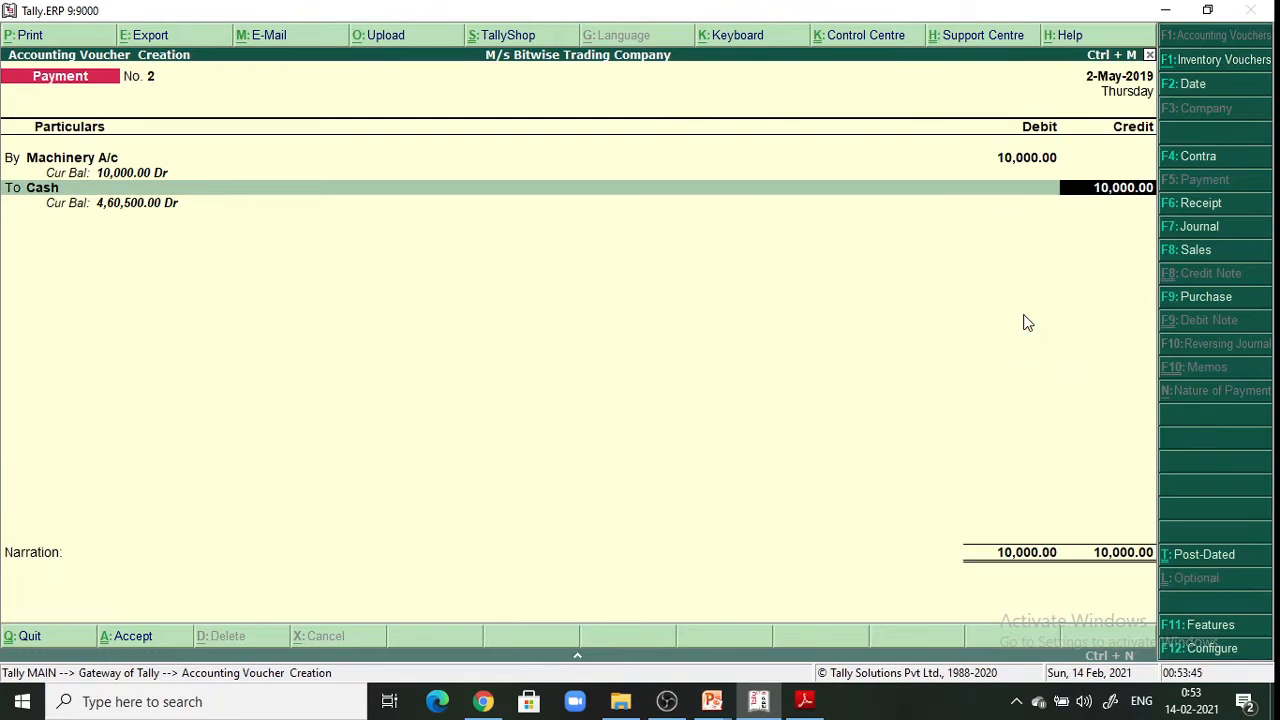
key("Return")
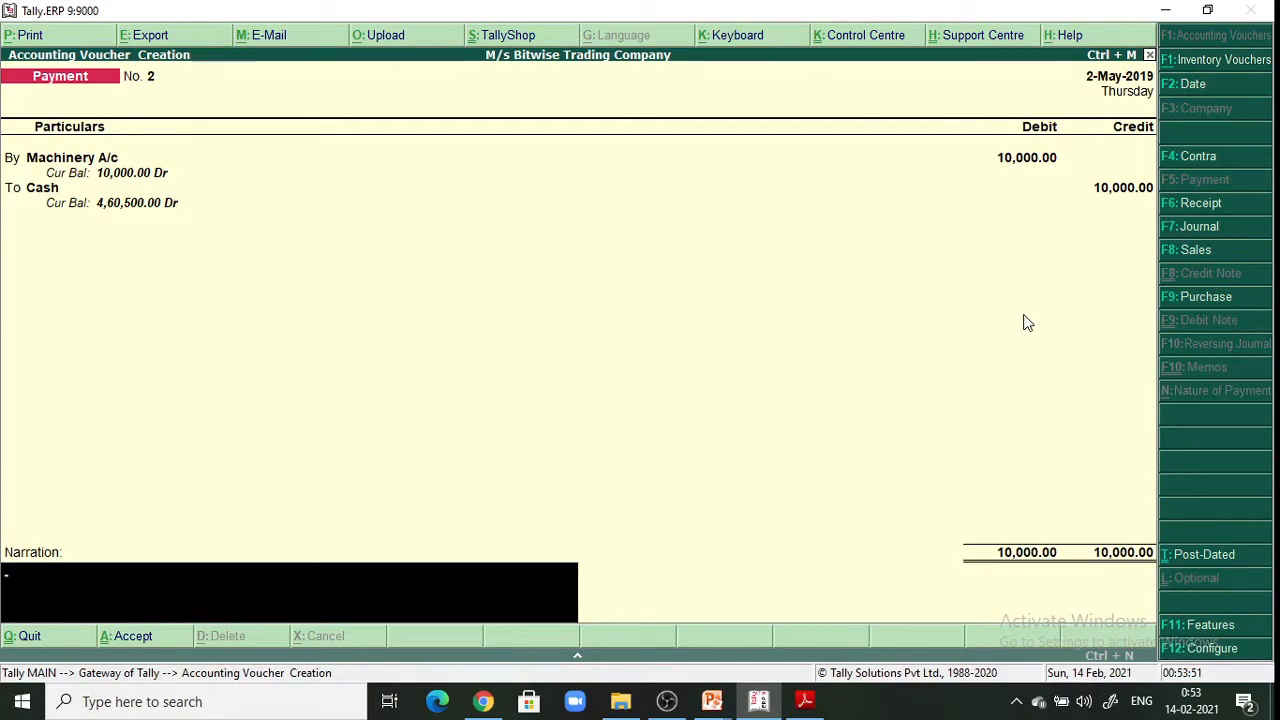
Narrate 'Being machinery purchased.', save payment voucher No. 2, and bring the textbook back
type("Being")
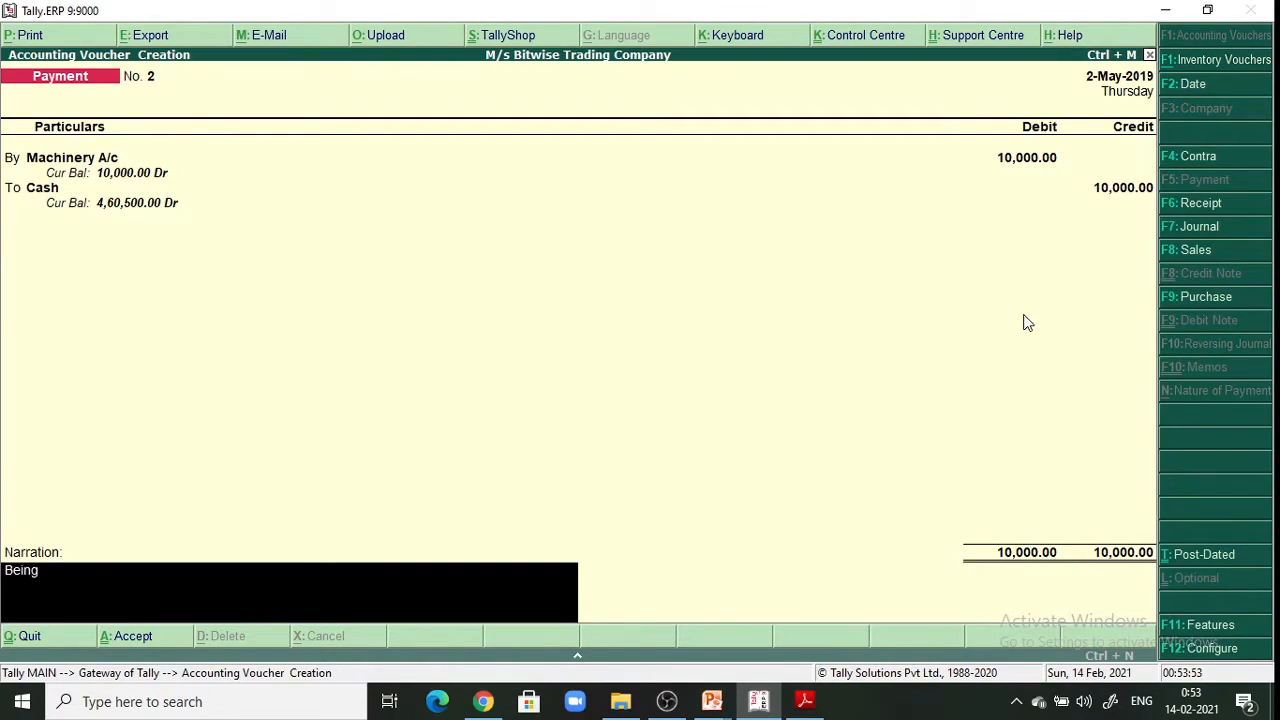
type(" machinery pu")
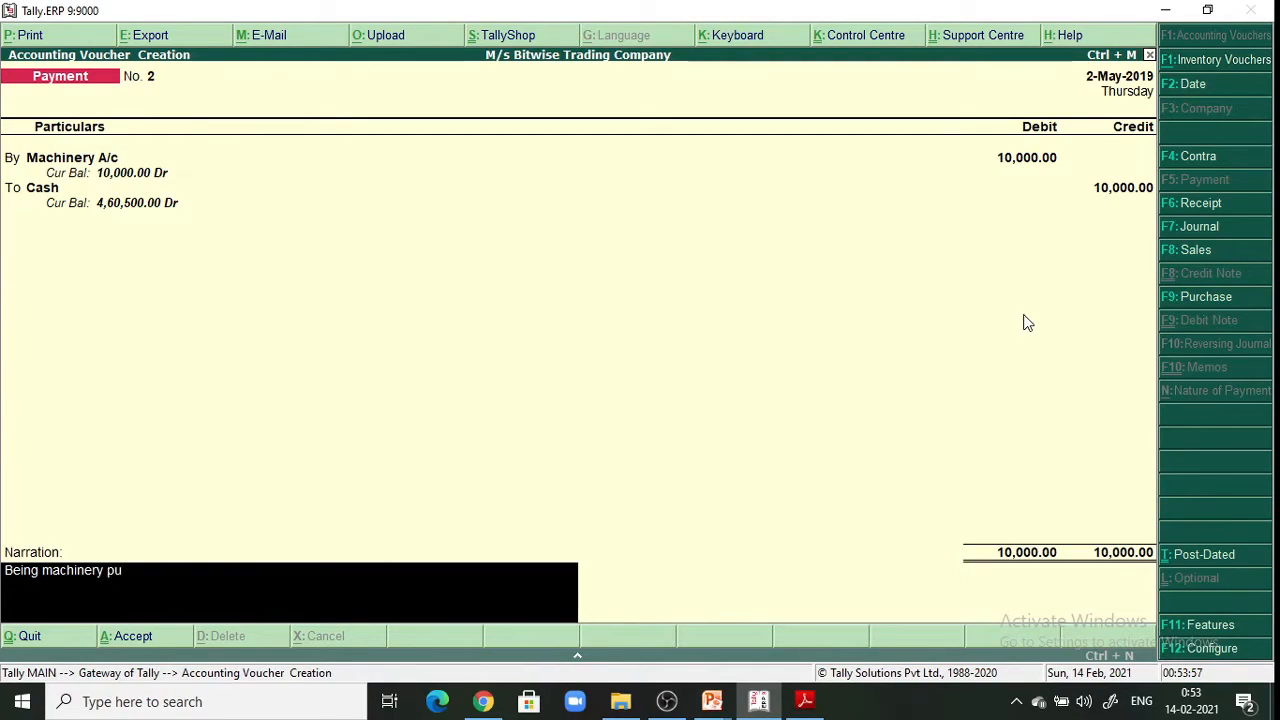
type("rchased")
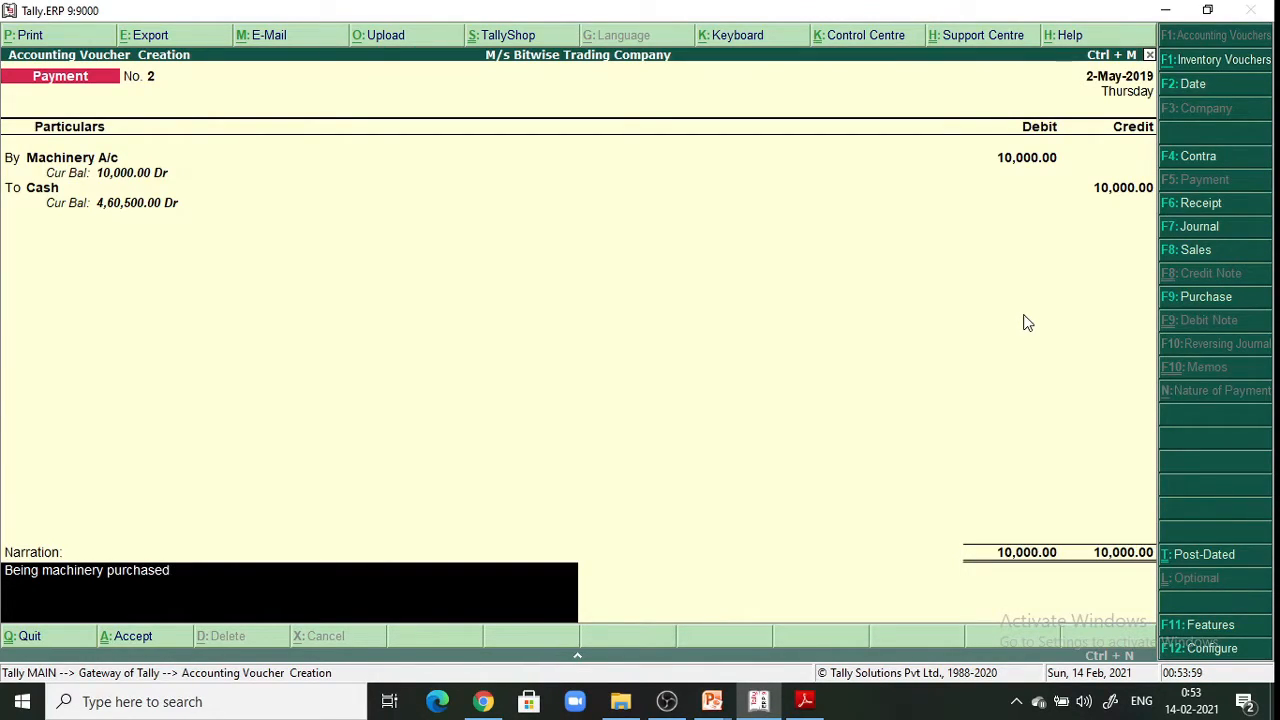
type(".")
key("Return")
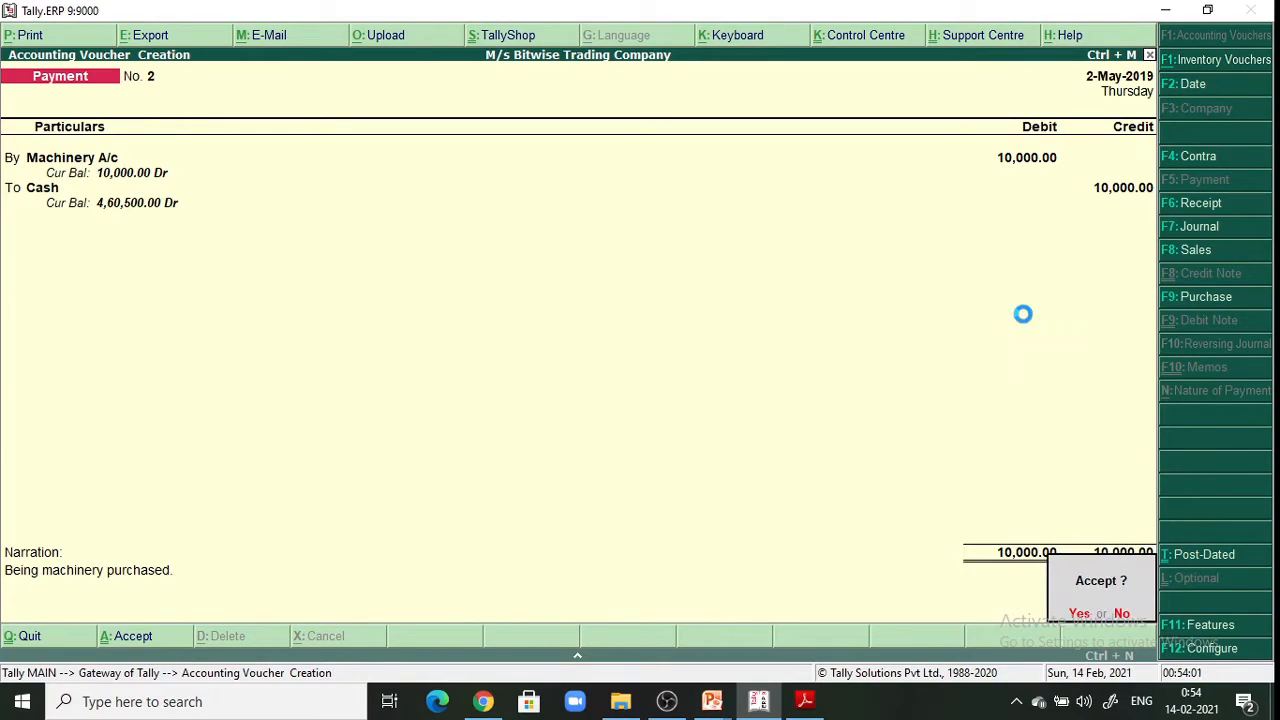
key("Return")
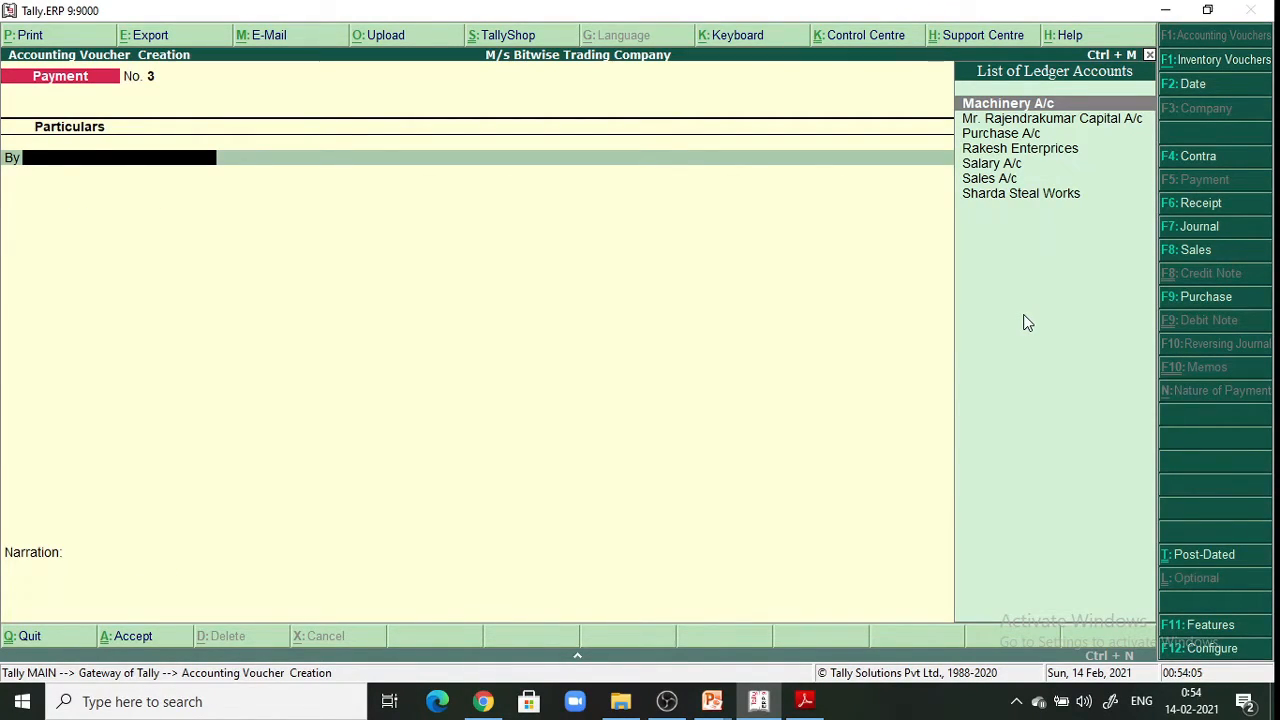
left_click(813, 706)
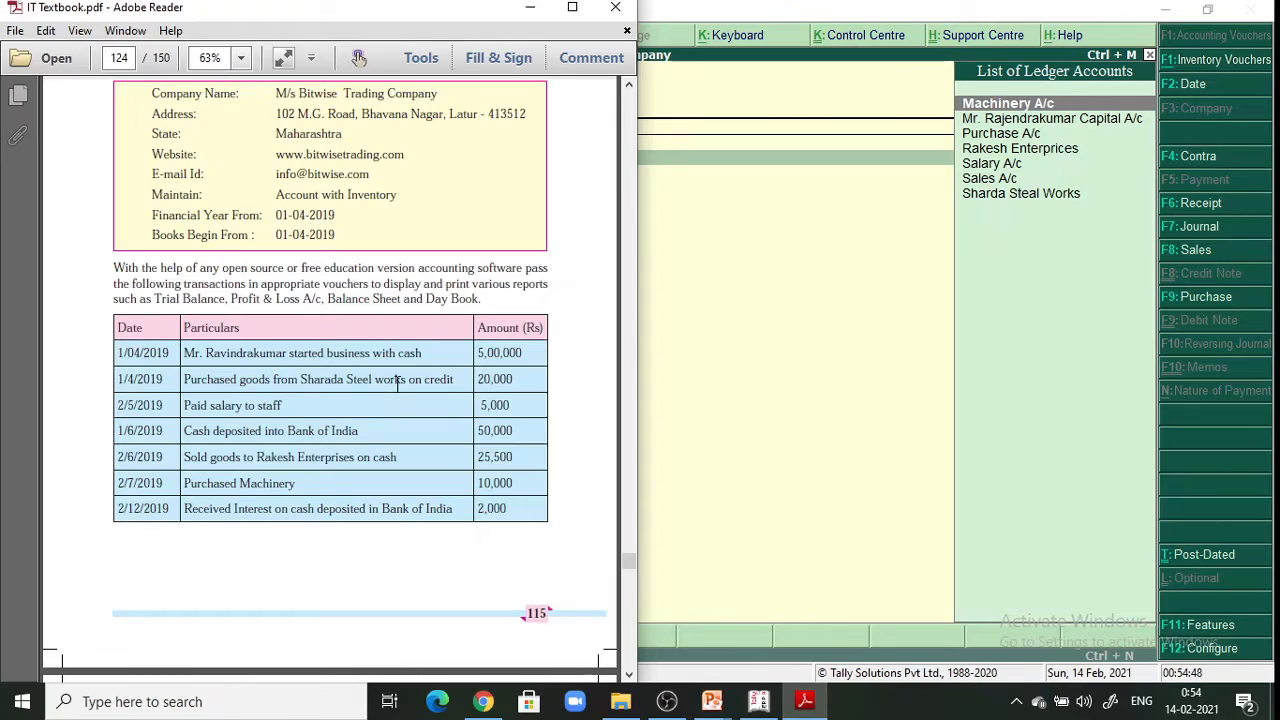
Return to the receipt voucher and start a new ledger named 'Interest A/c'
left_click(519, 15)
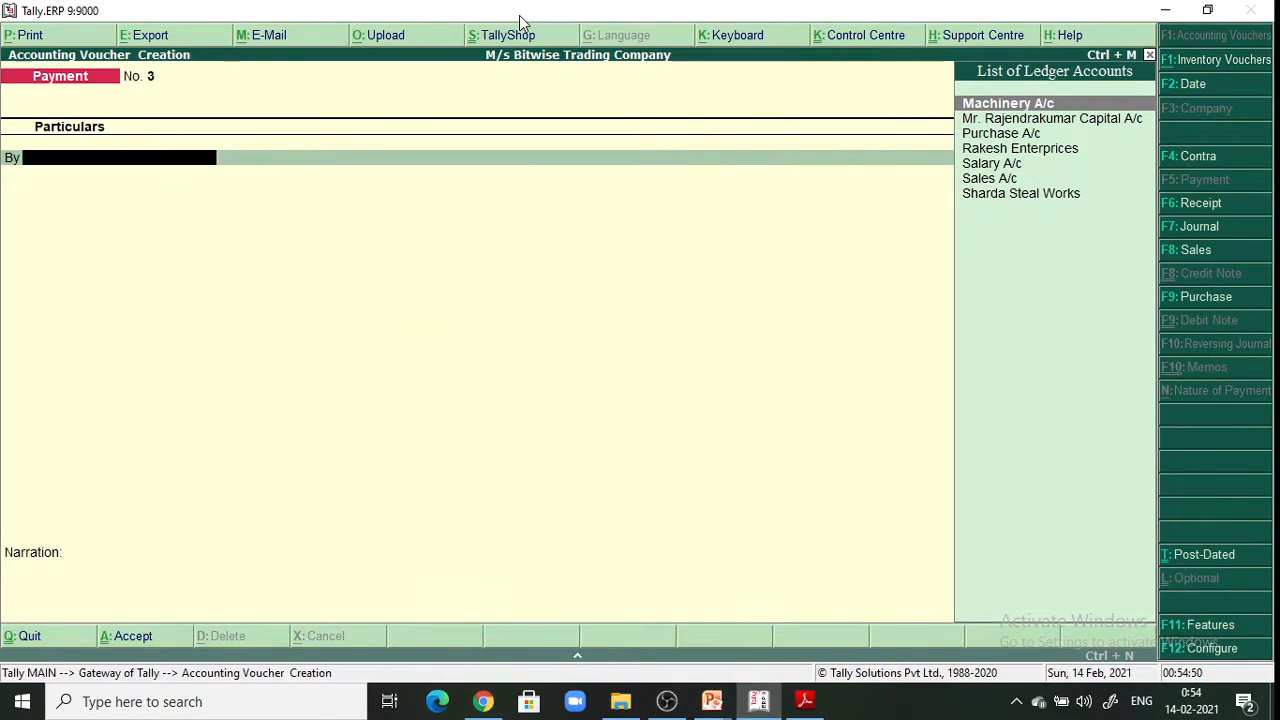
left_click(1195, 203)
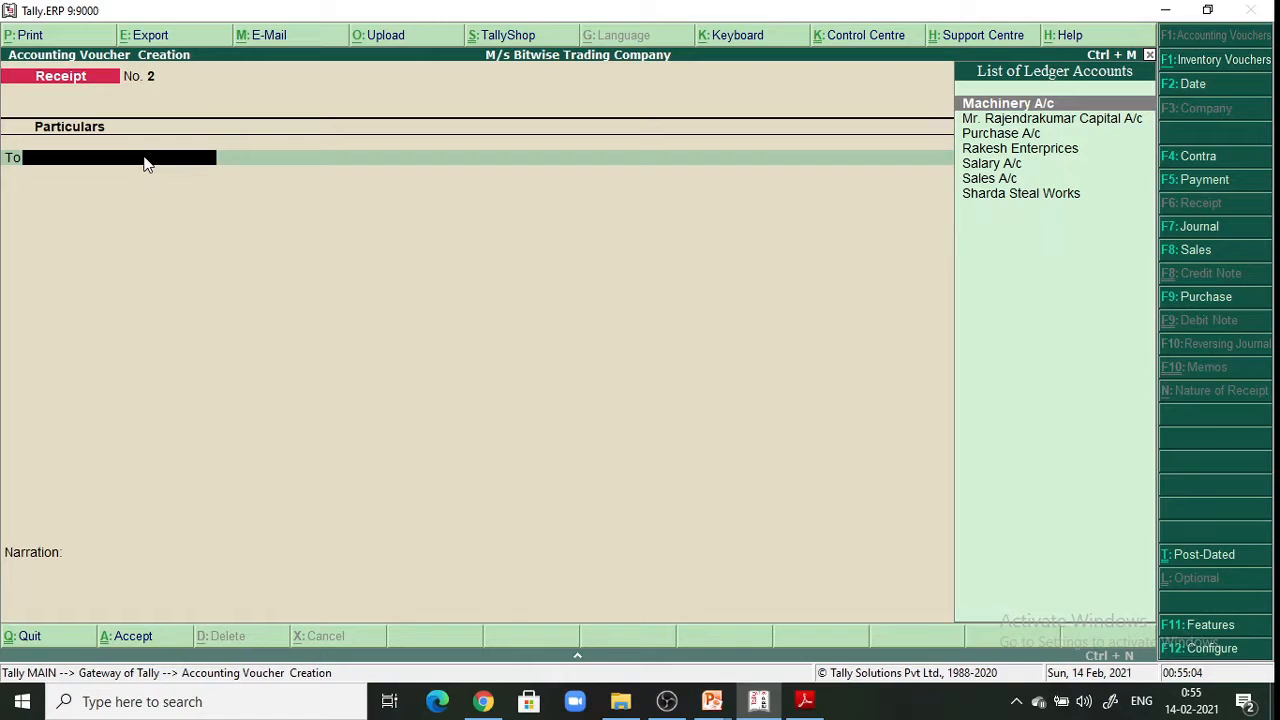
key("alt+c")
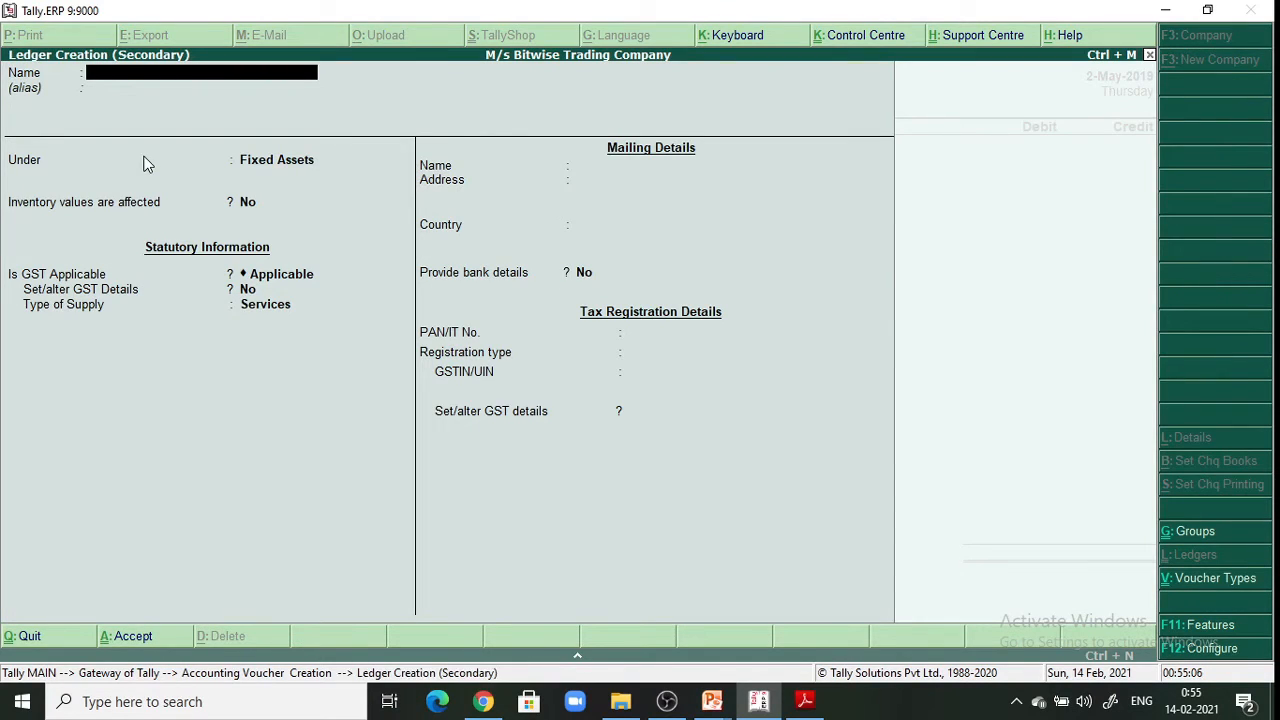
type("Interest A/c")
key("Return")
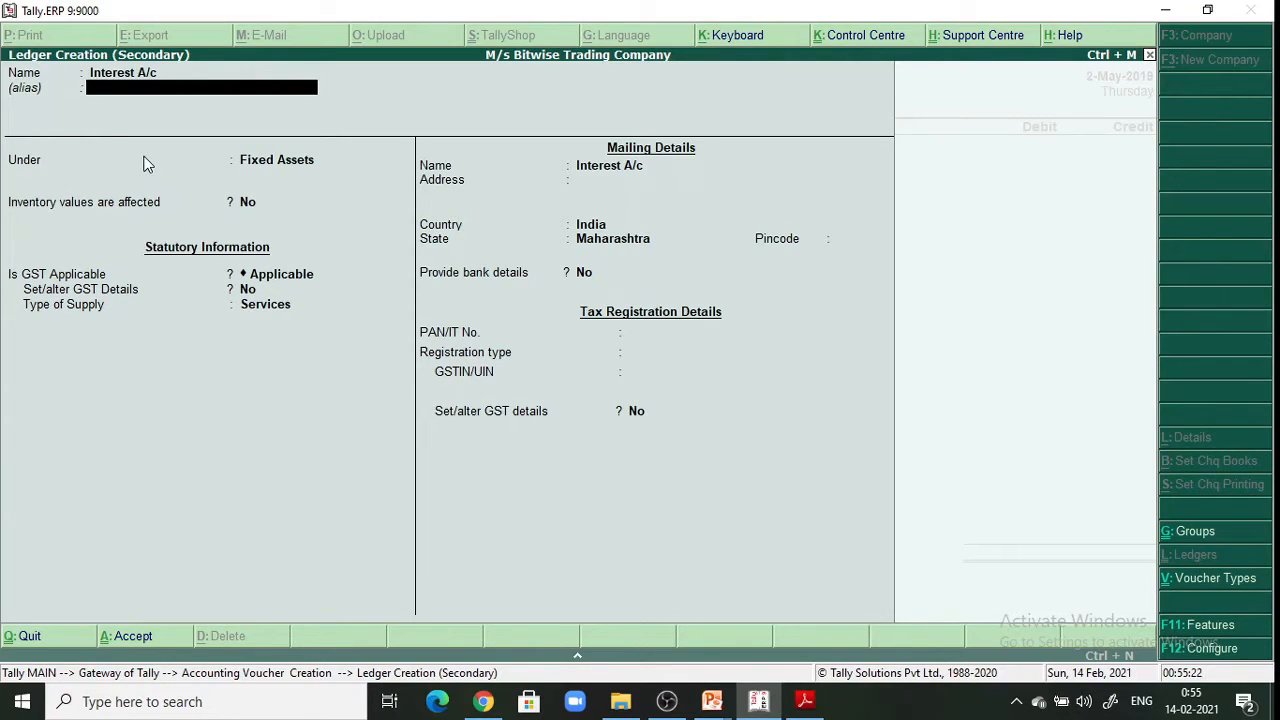
Place Interest A/c under Indirect Incomes with no ledger type and GST Not Applicable
key("Return")
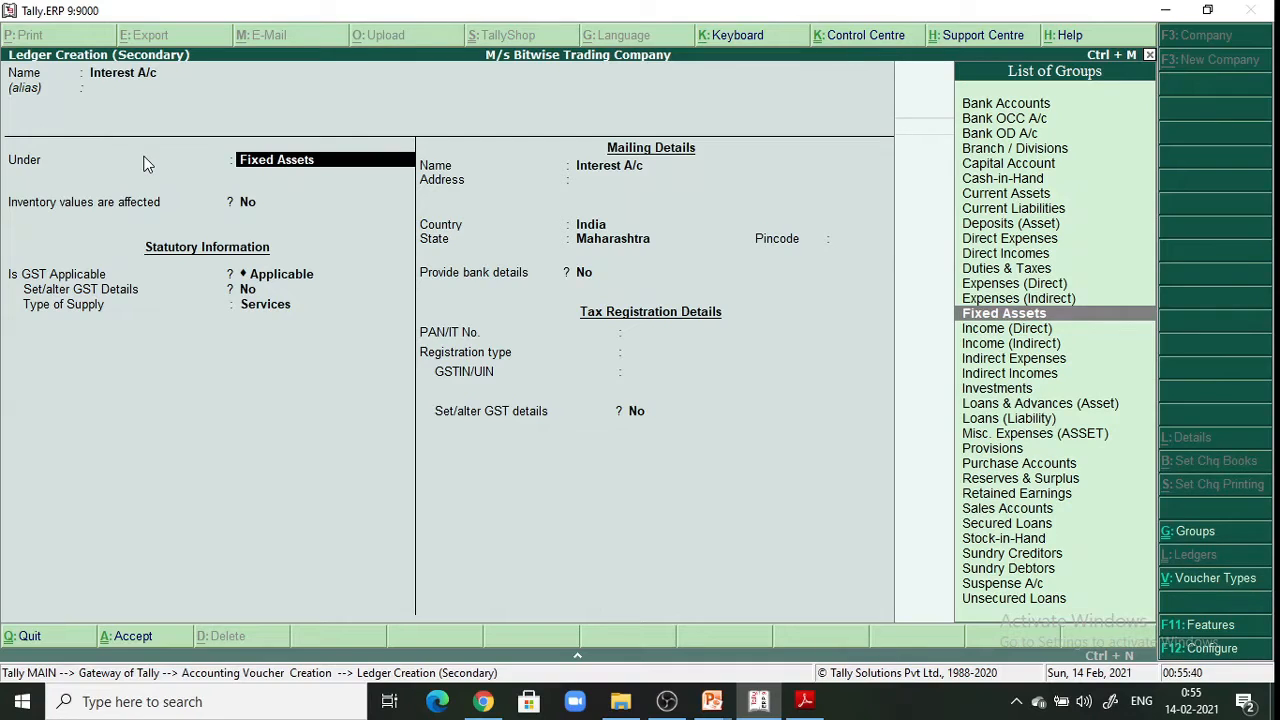
key("Down")
key("Down")
key("Down")
key("Down")
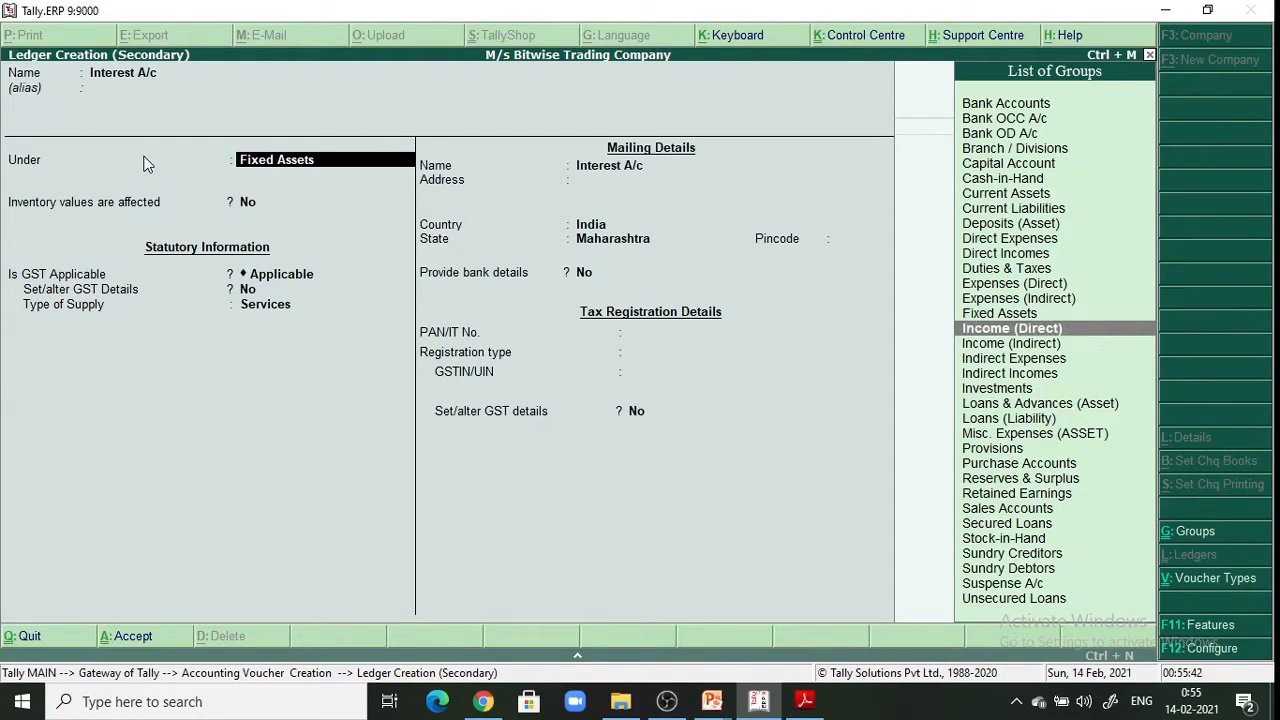
key("Return")
key("Return")
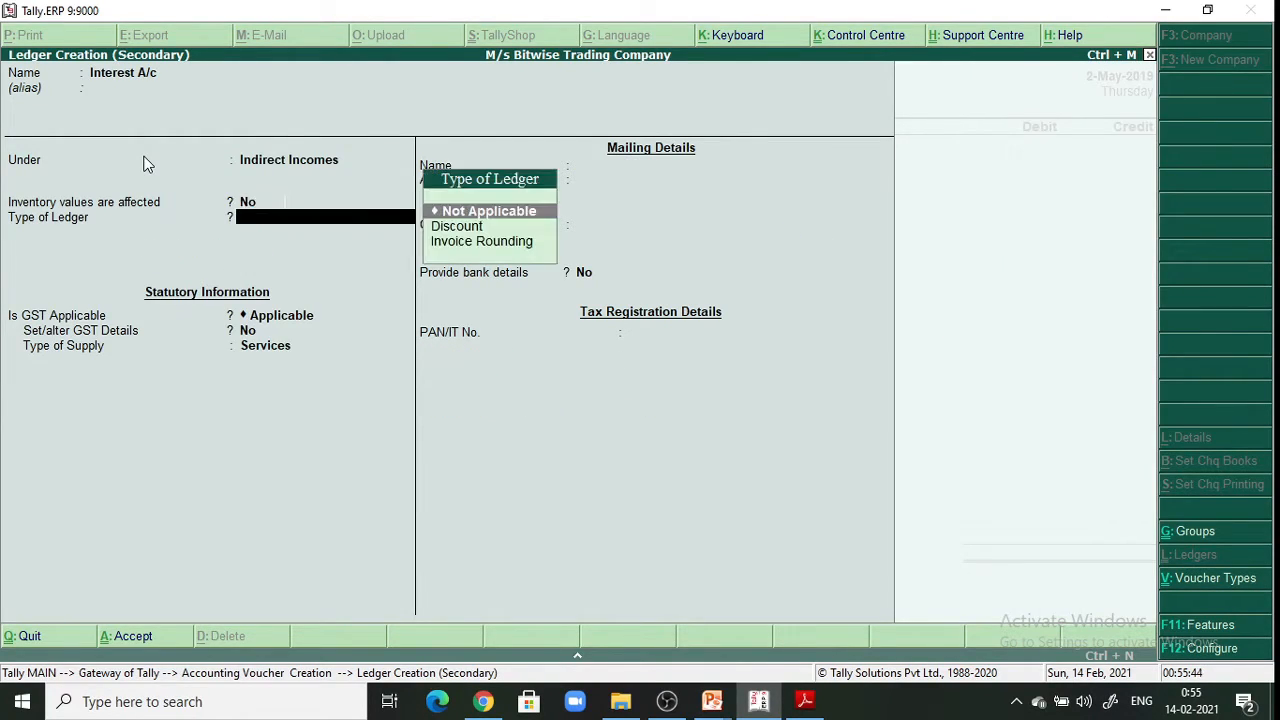
key("Return")
type("N")
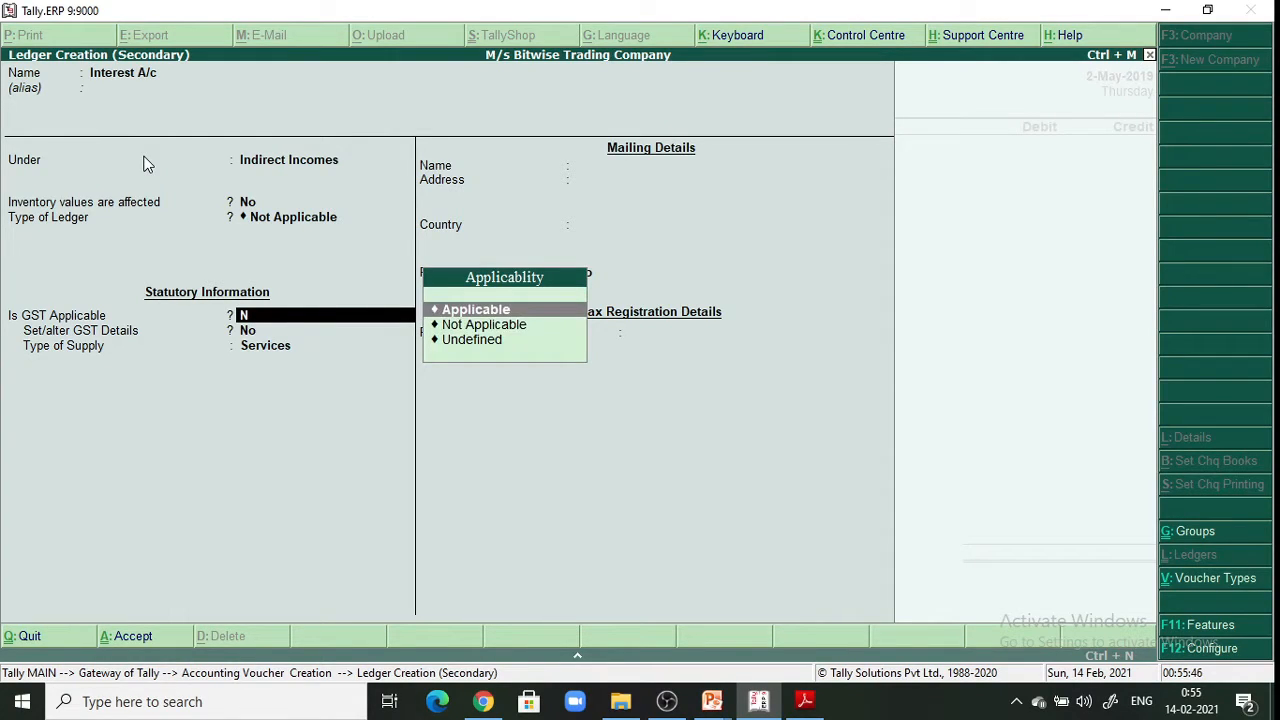
key("Down")
key("Return")
key("Return")
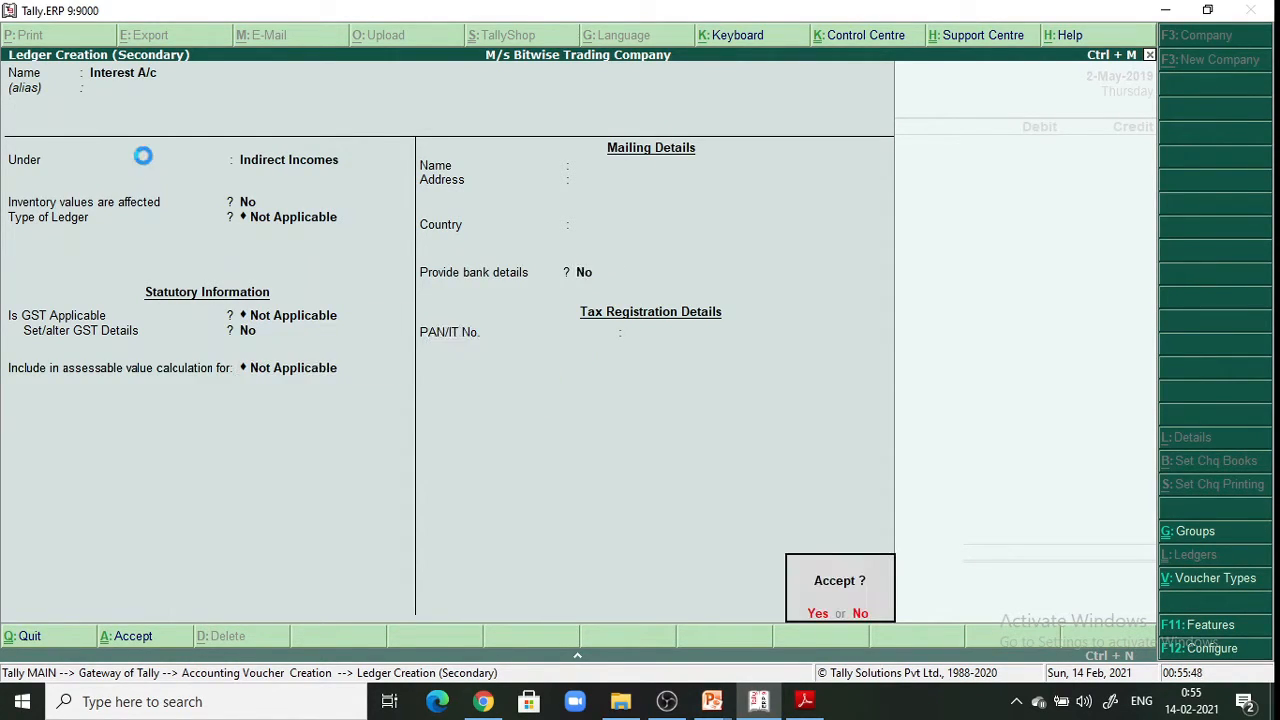
Credit Interest A/c with 2,000 and debit Bank of India with 2,000
type("y")
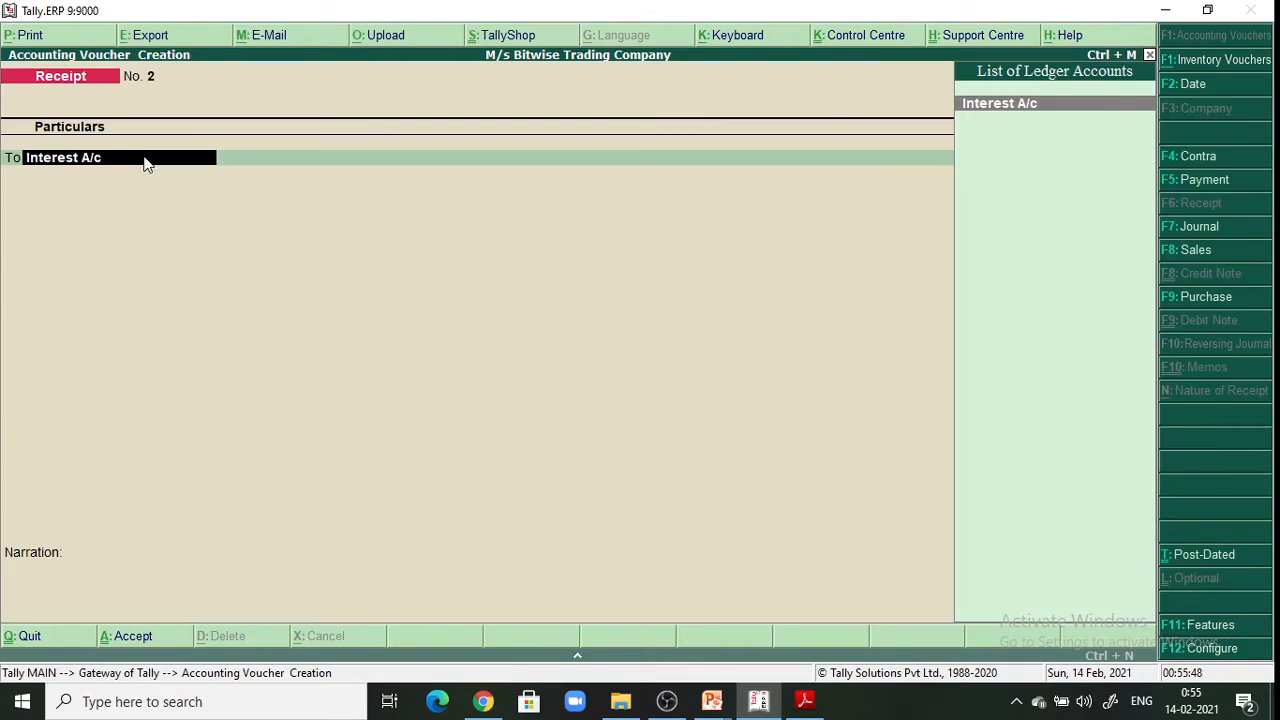
type("y")
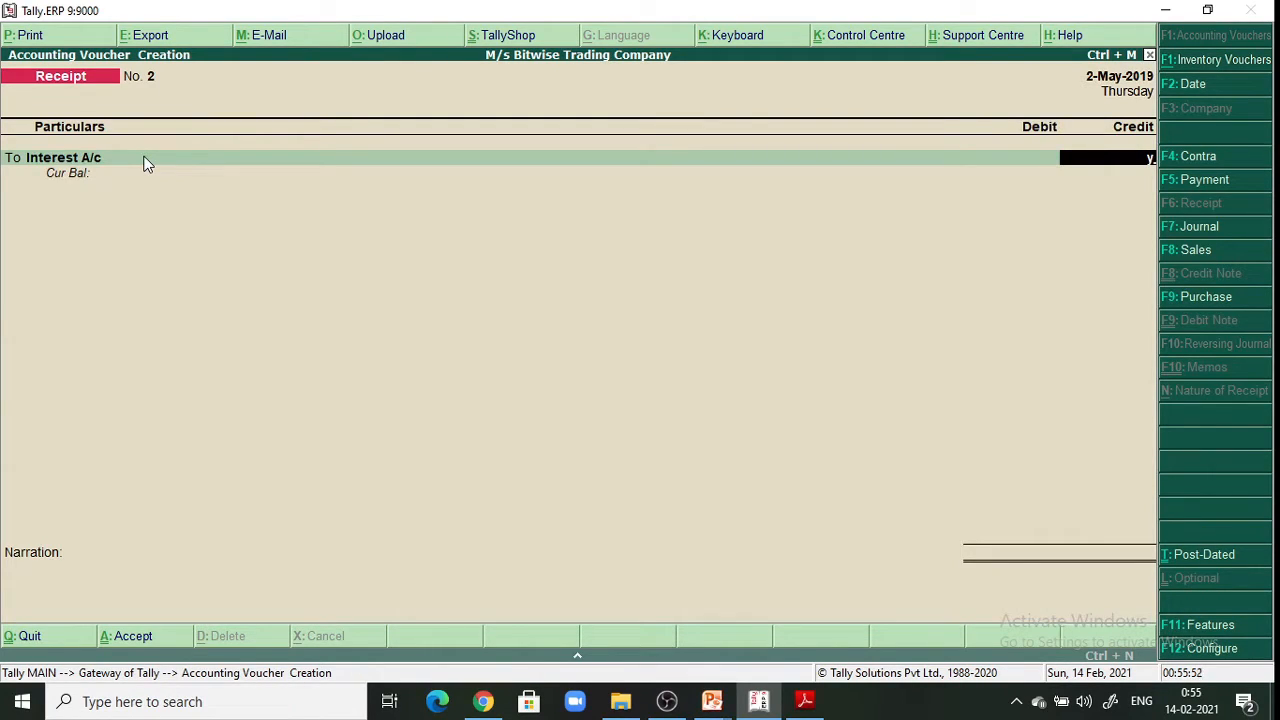
key("BackSpace")
type("2000")
key("Return")
key("Return")
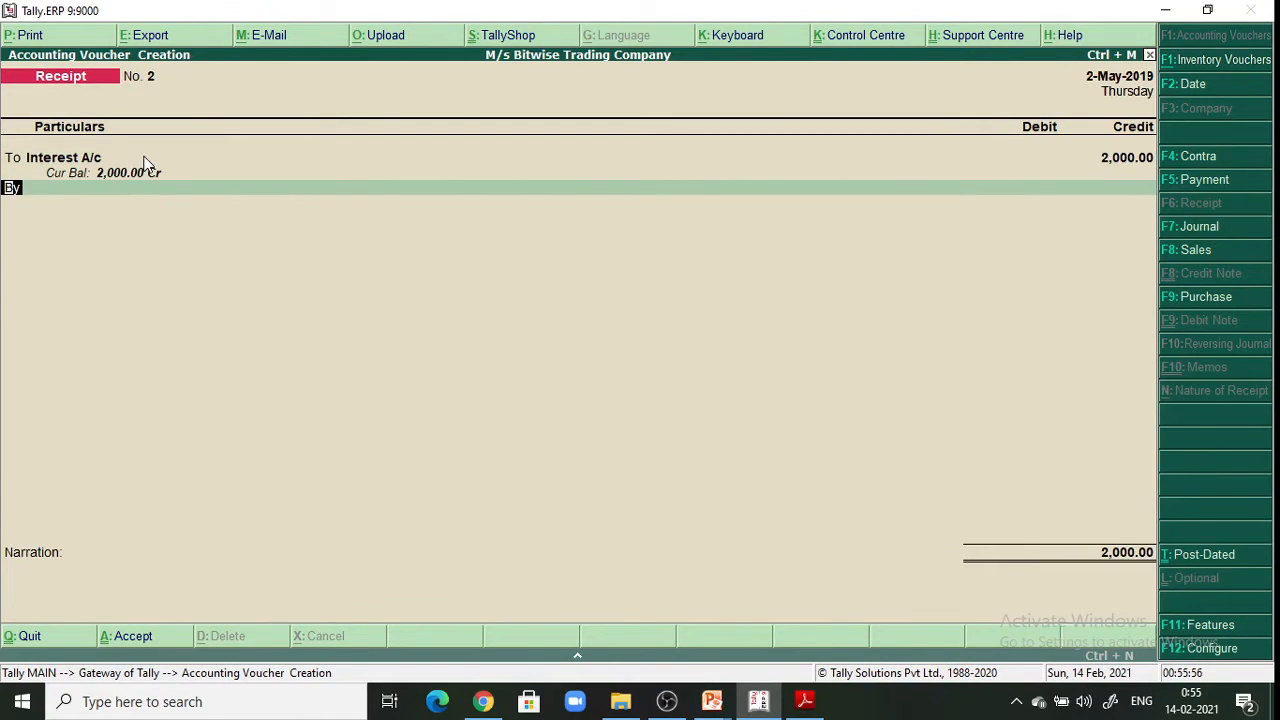
key("Return")
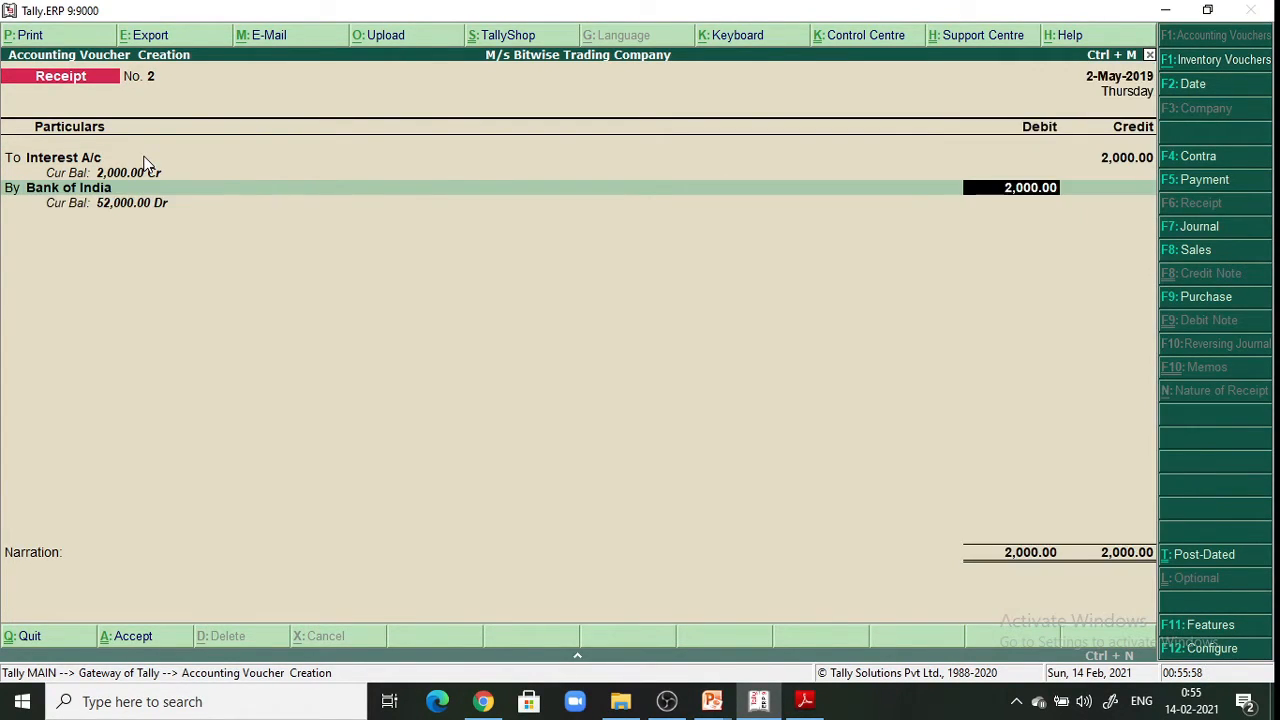
key("Return")
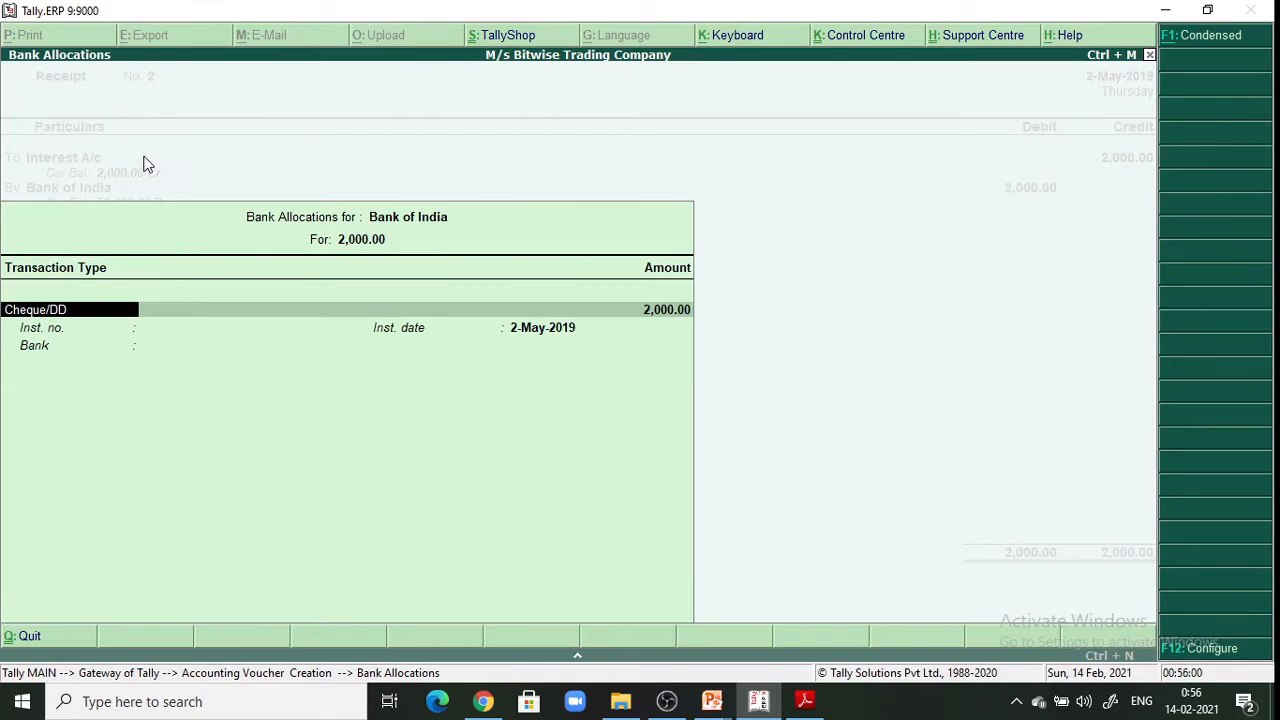
key("Return")
key("Return")
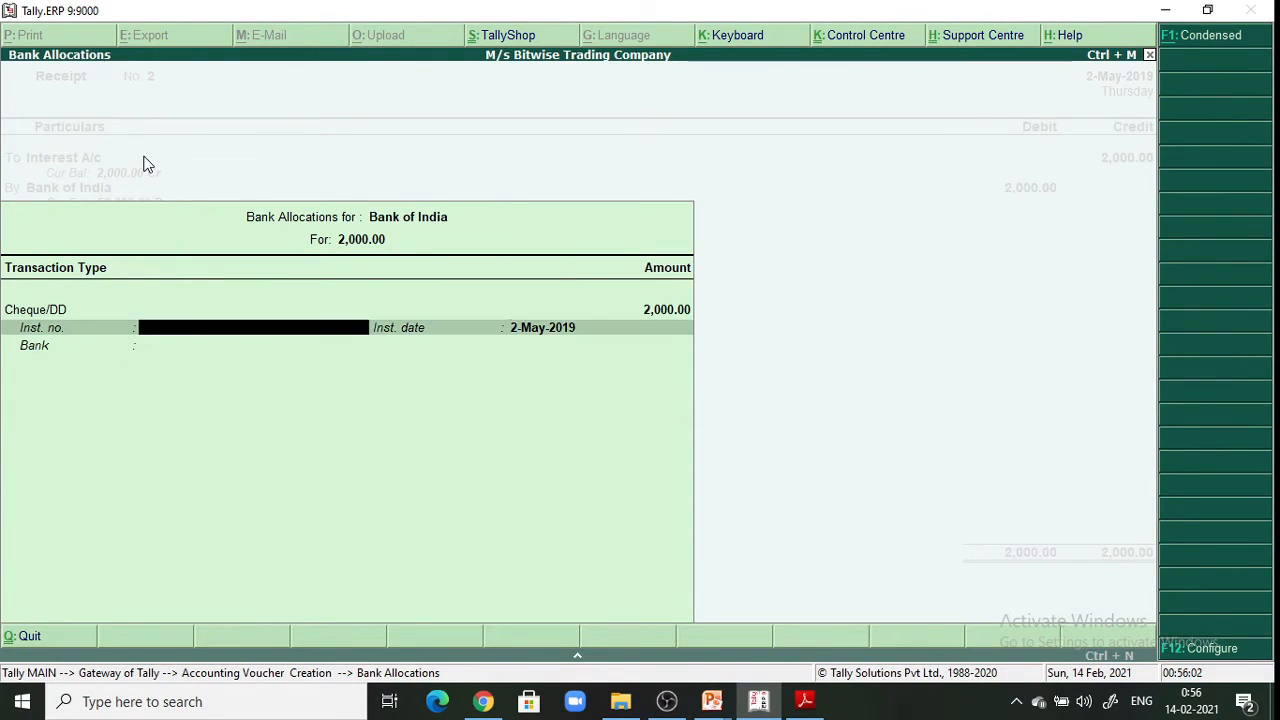
key("Return")
key("Return")
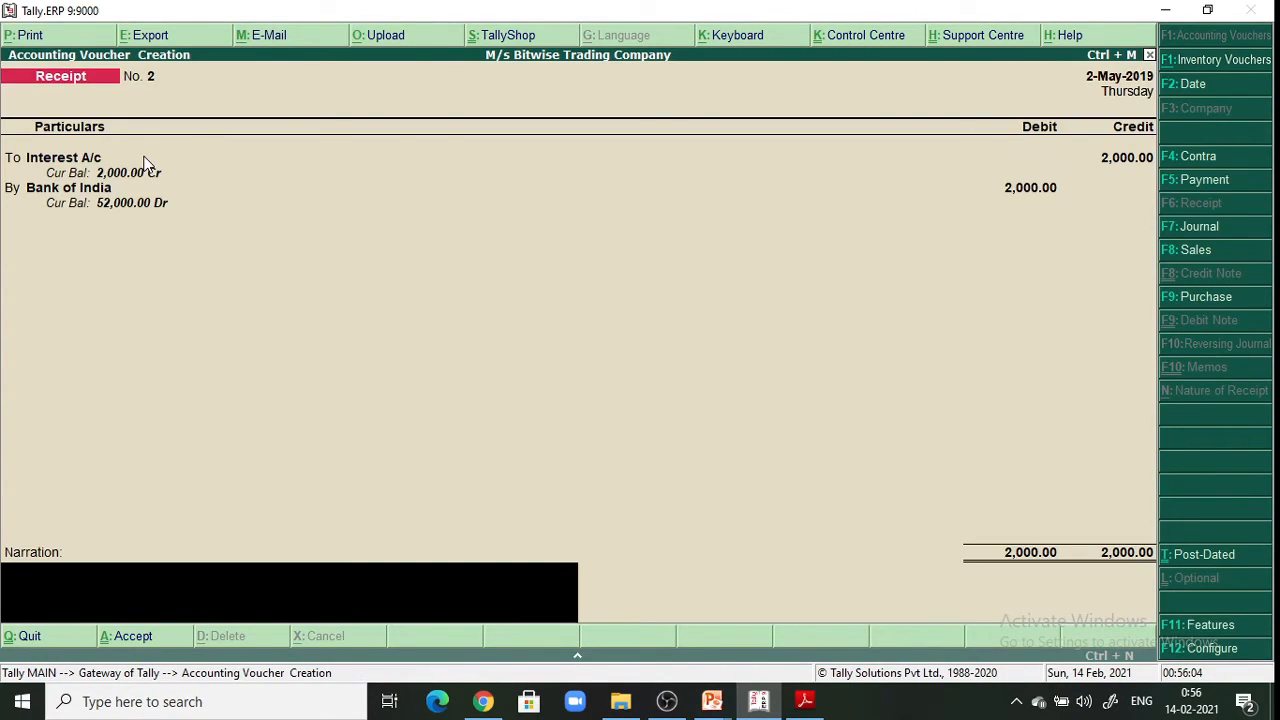
Date the receipt 2-12-2019, add narration 'Being interest received.', save it and quit to Gateway
left_click(1216, 84)
type("2-")
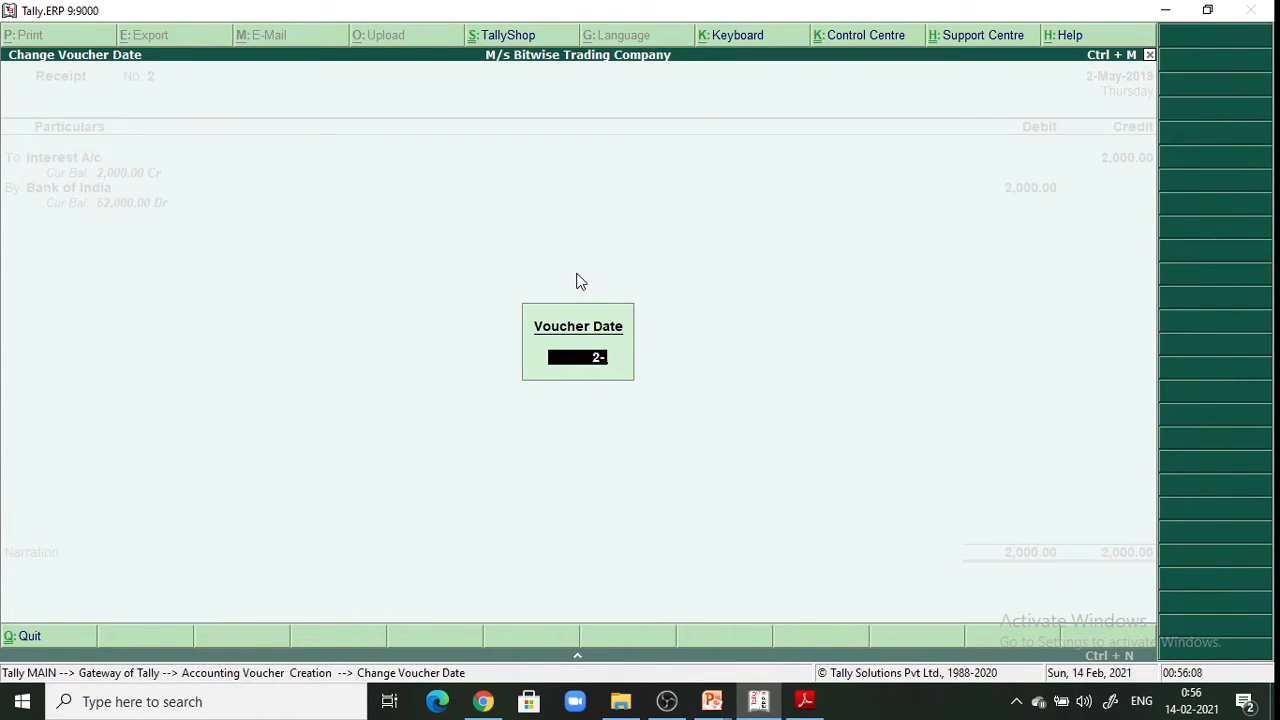
type("12-2019")
key("Return")
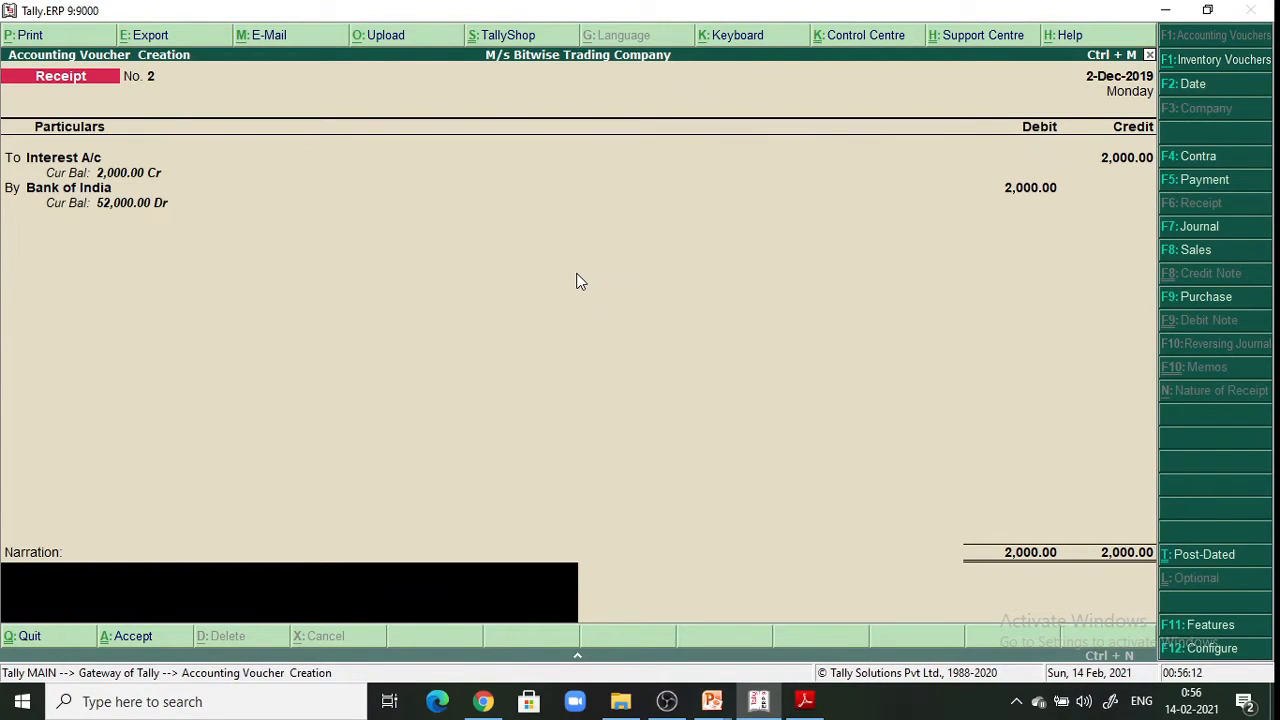
type("Being interest rec")
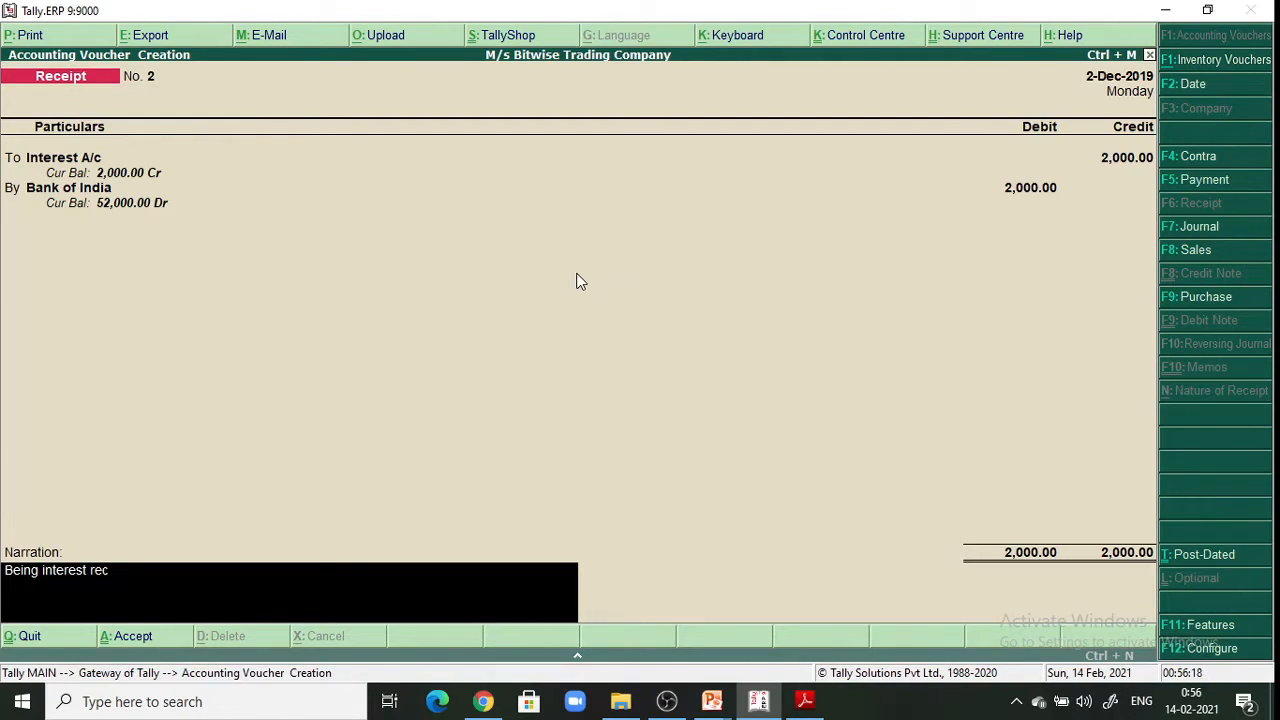
type("eived.")
key("Return")
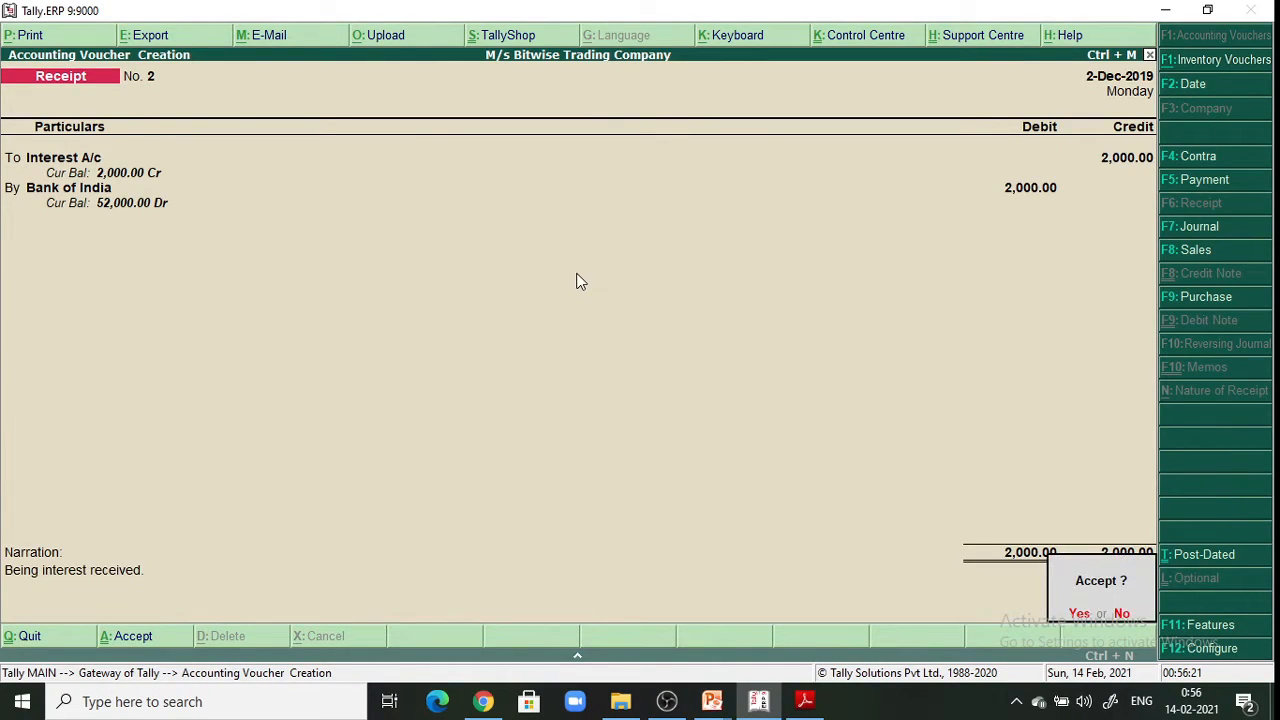
key("Return")
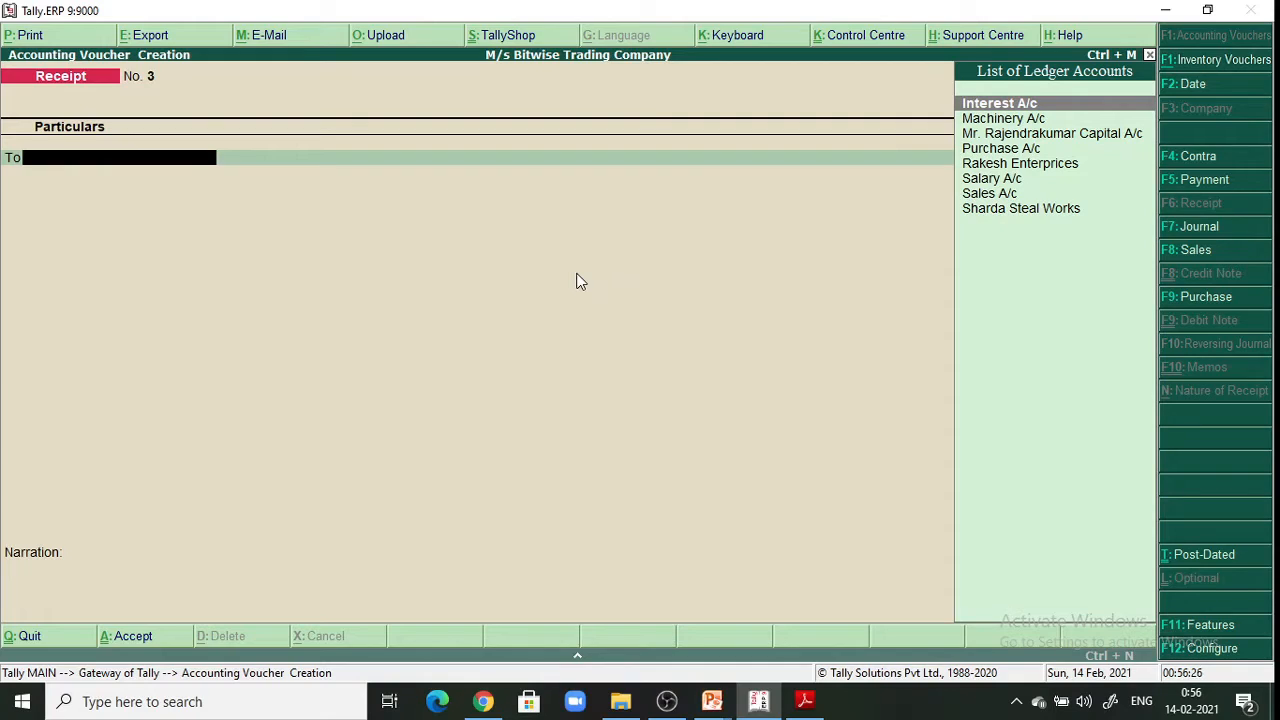
key("Escape")
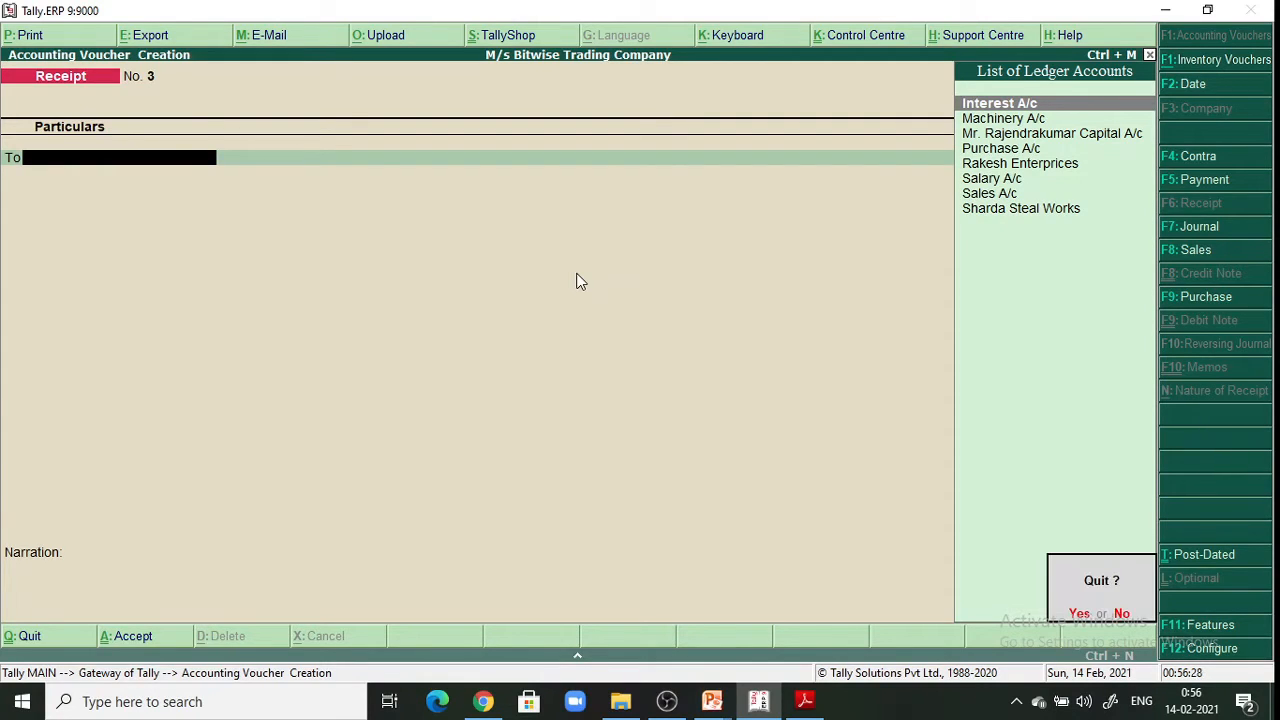
key("y")
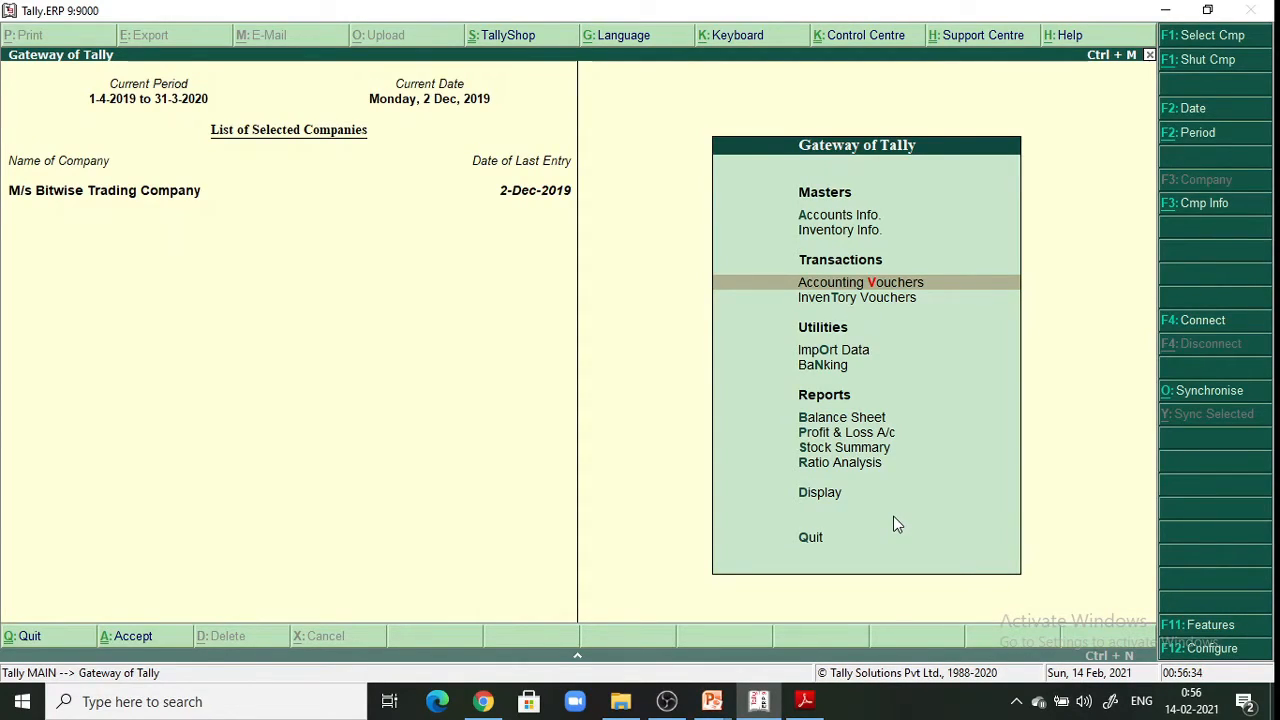
Open the Day Book from the Display reports menu
key("Down")
key("Down")
key("Down")
key("Down")
key("Down")
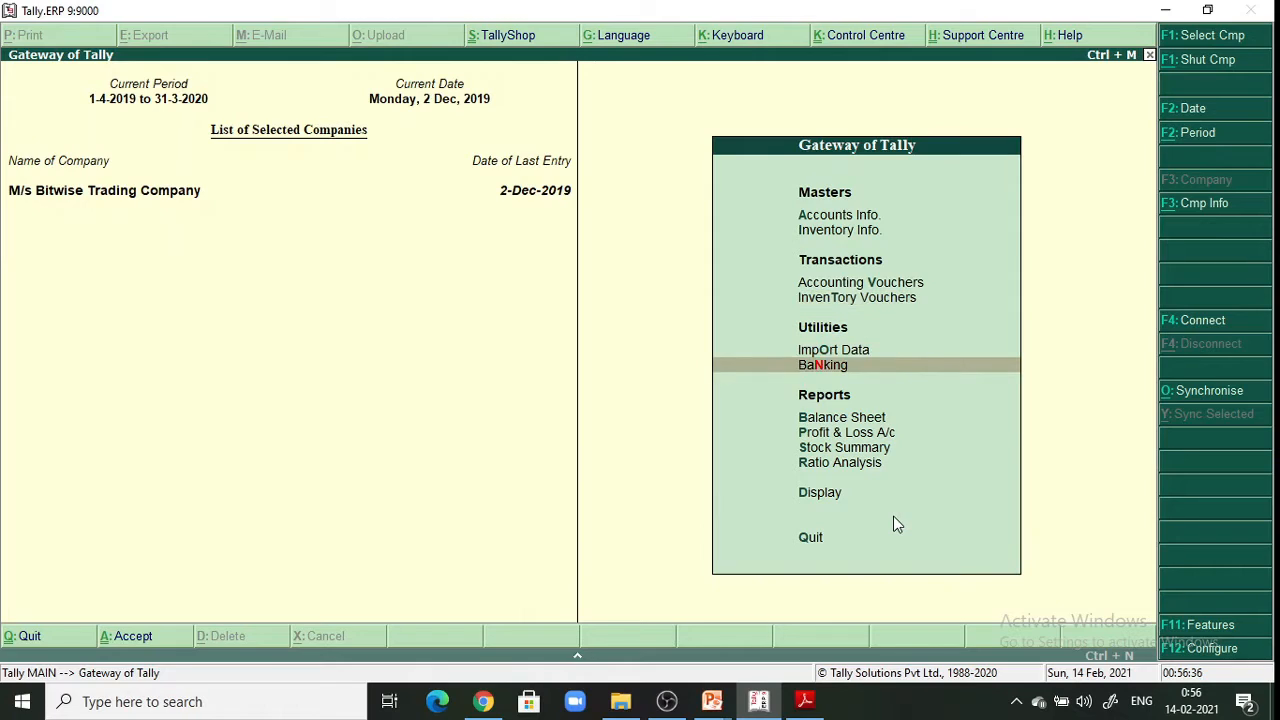
key("Down")
key("Down")
key("Down")
key("Return")
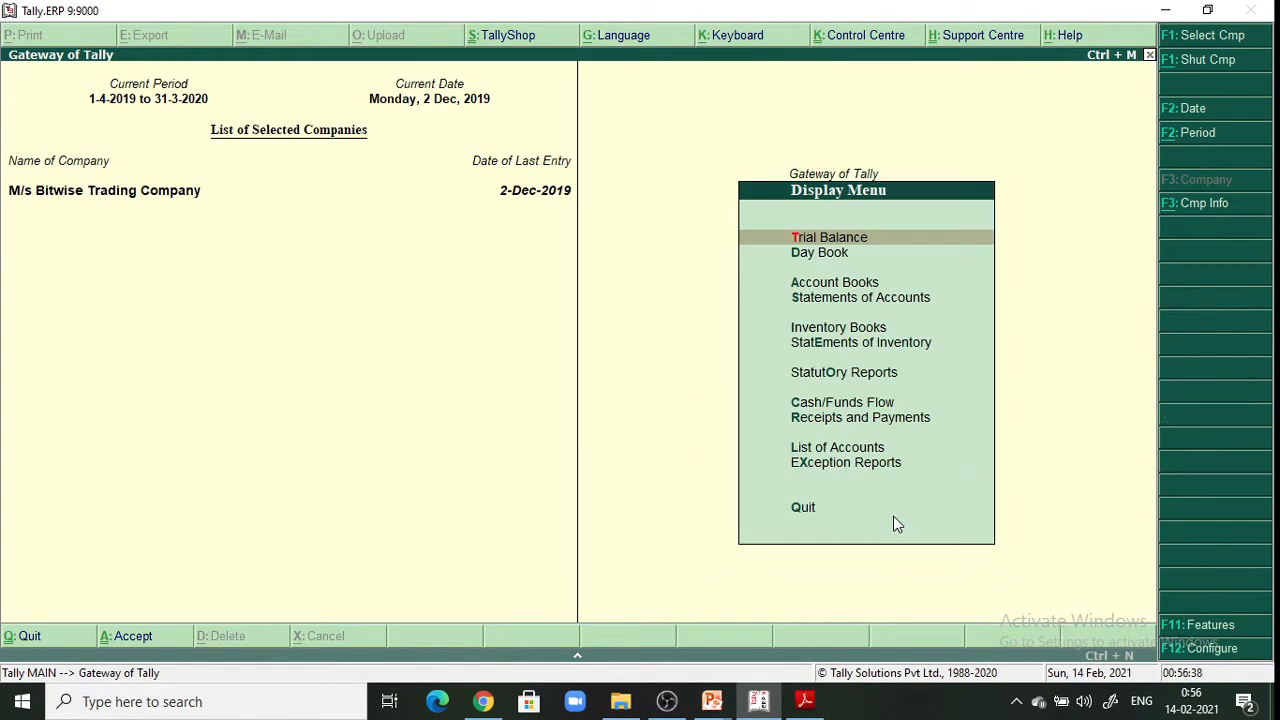
key("Down")
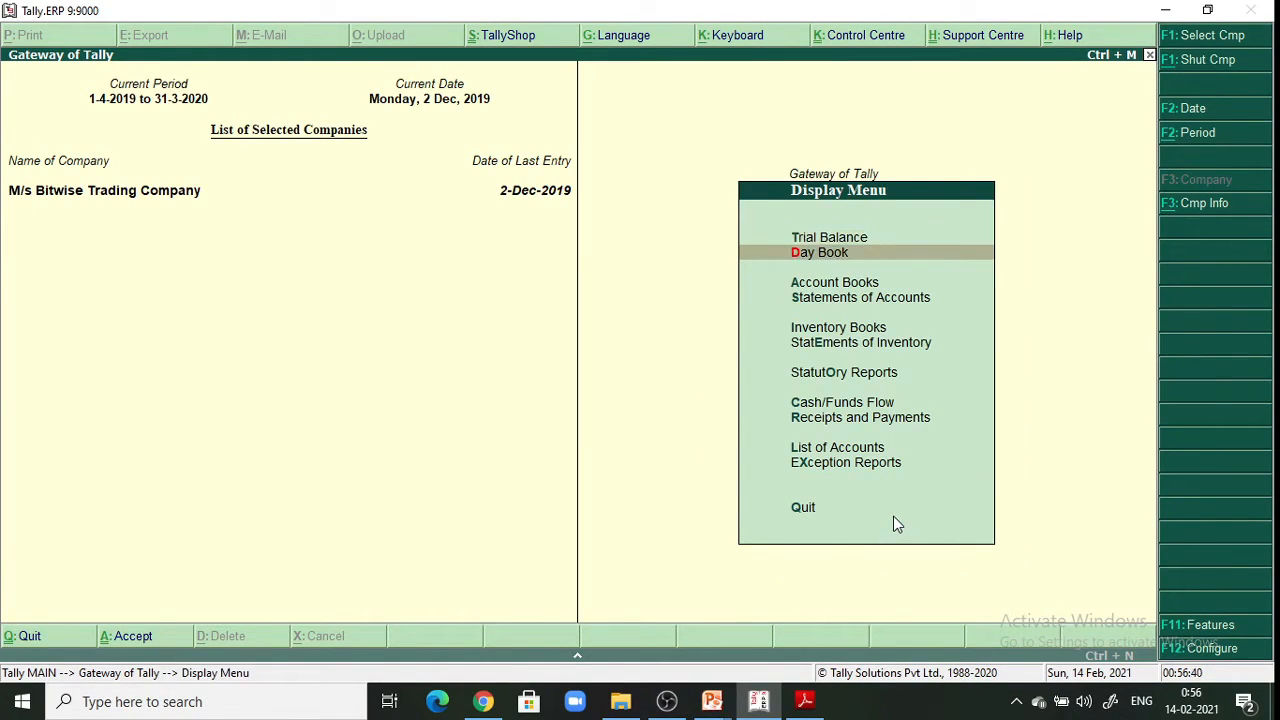
key("Return")
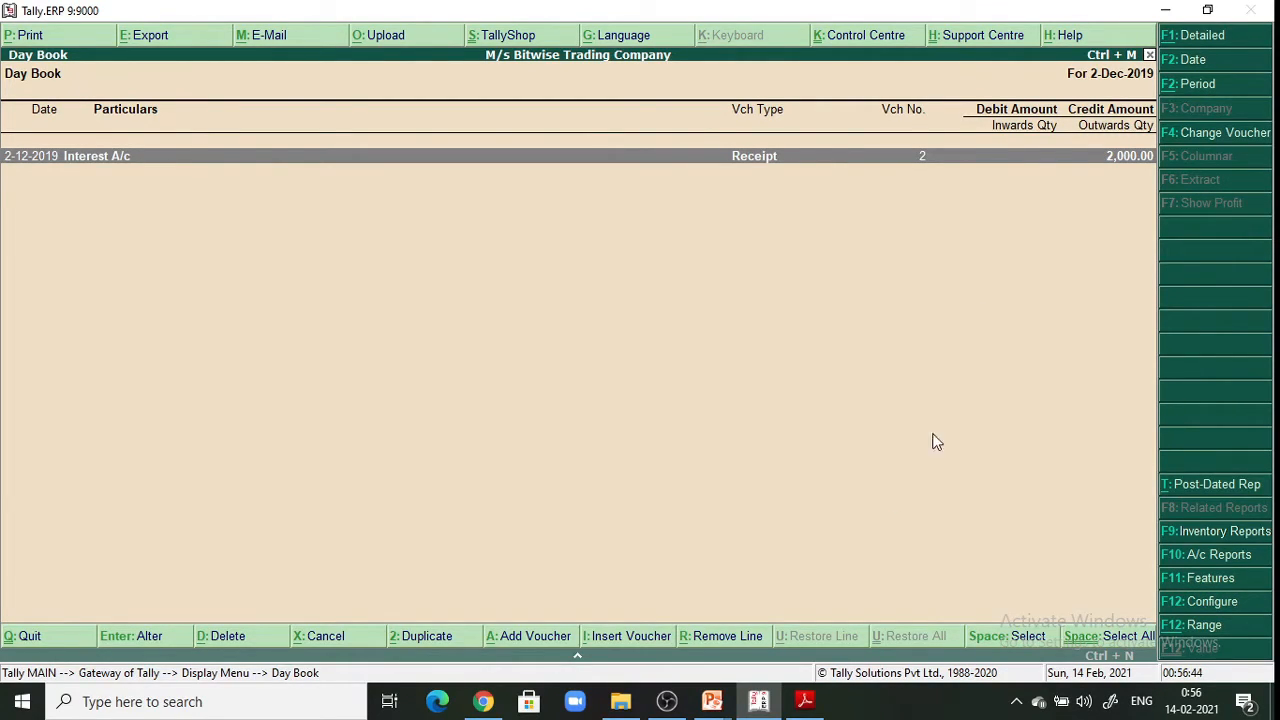
Set the Day Book period from 1-4-2019 to 31-3-2020
left_click(1200, 84)
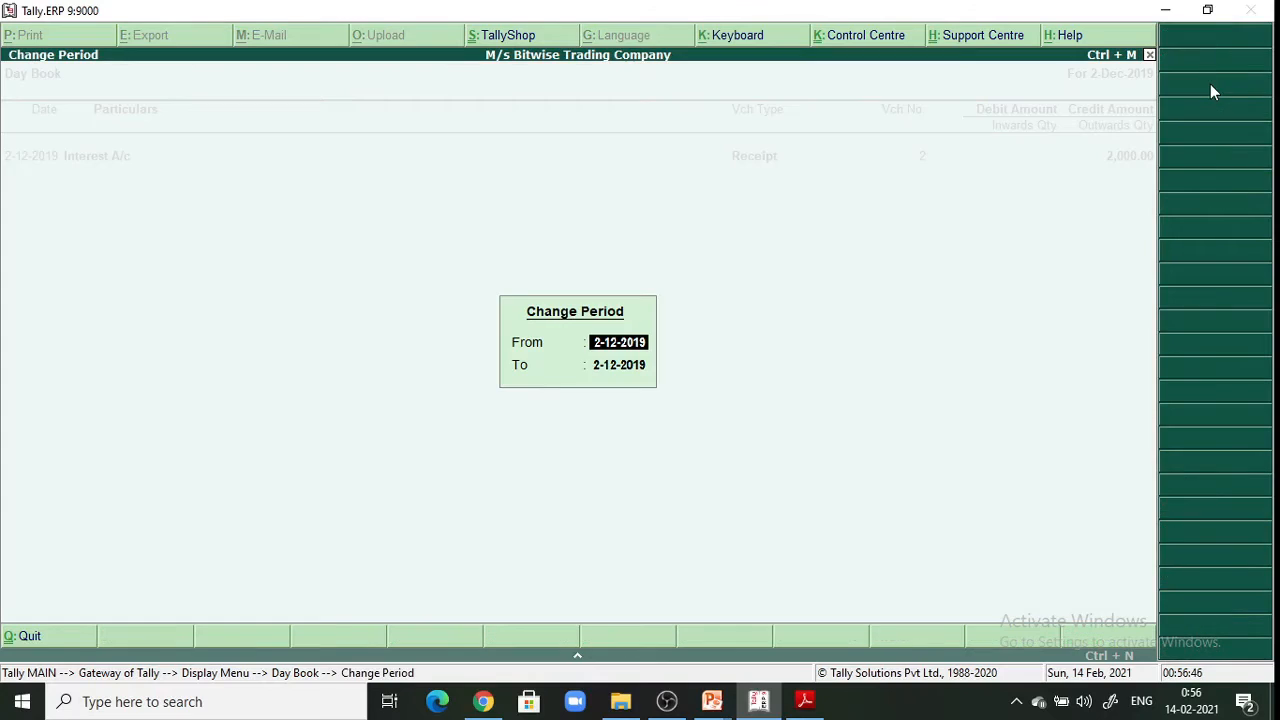
type("2")
key("BackSpace")
type("1-4-2019")
key("Return")
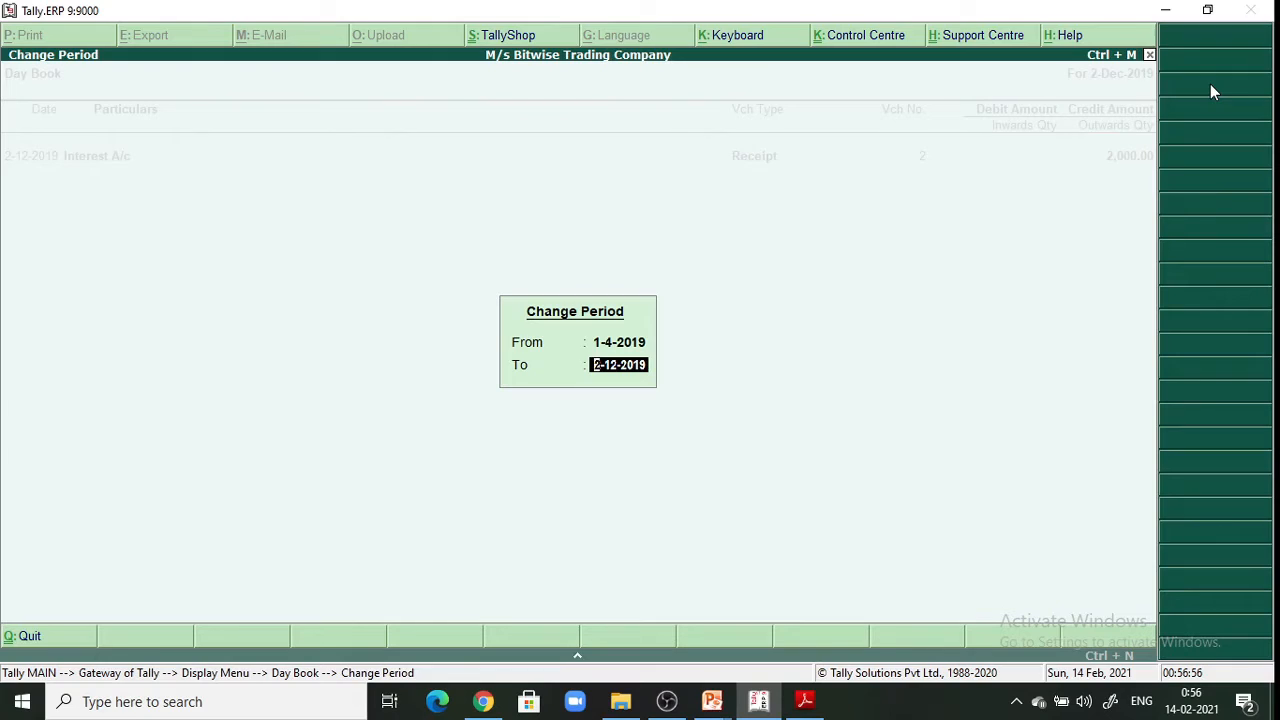
type("31-3-2019")
key("BackSpace")
key("BackSpace")
key("BackSpace")
type("020")
key("Return")
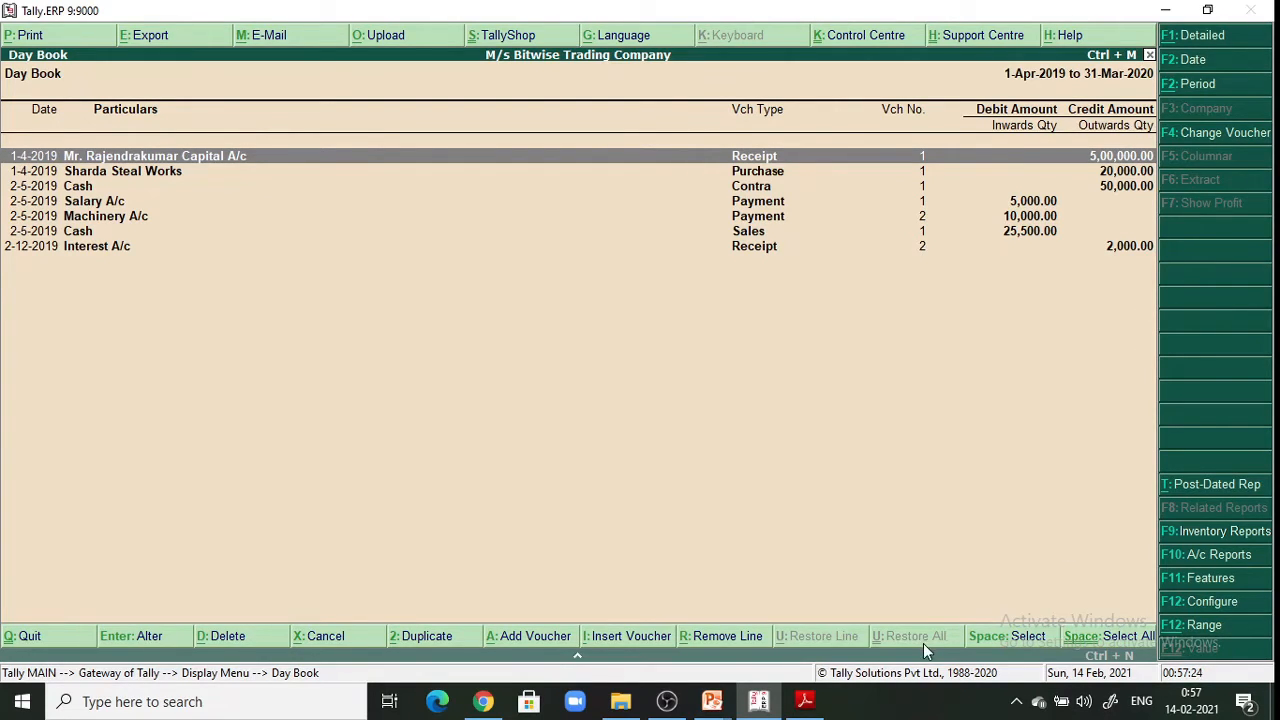
left_click(805, 703)
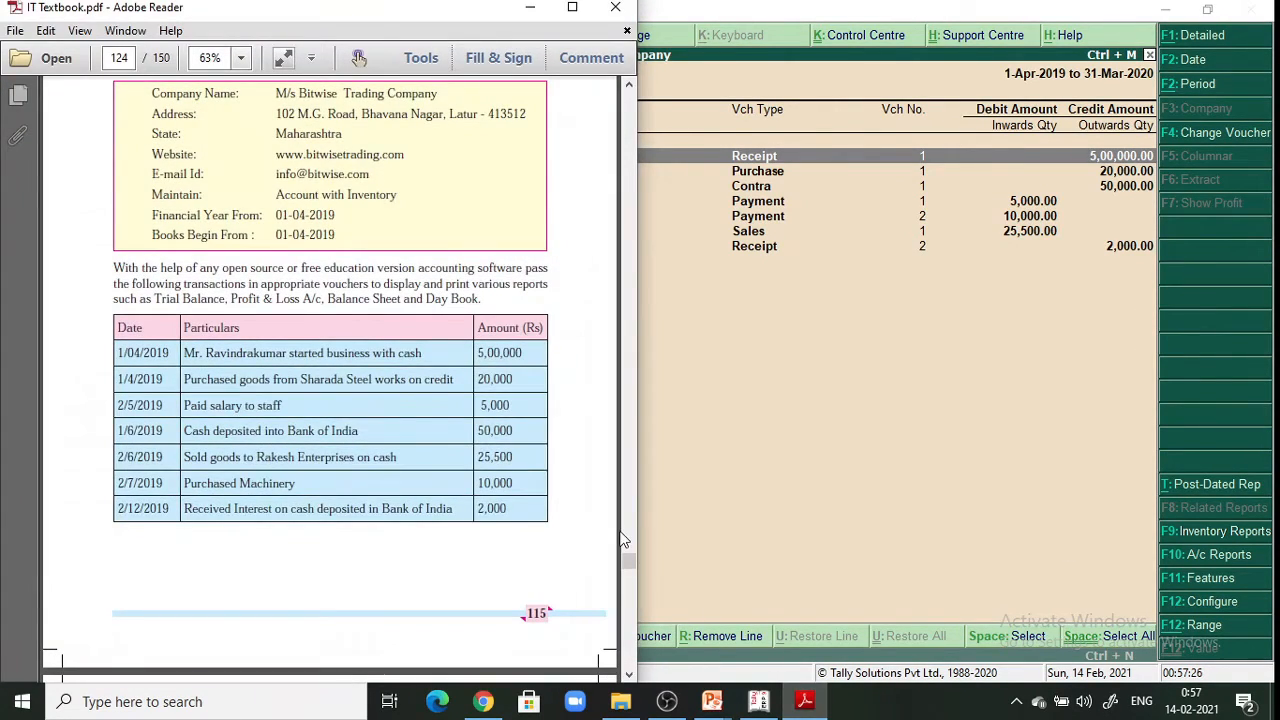
left_click_drag(445, 20, 1036, 7)
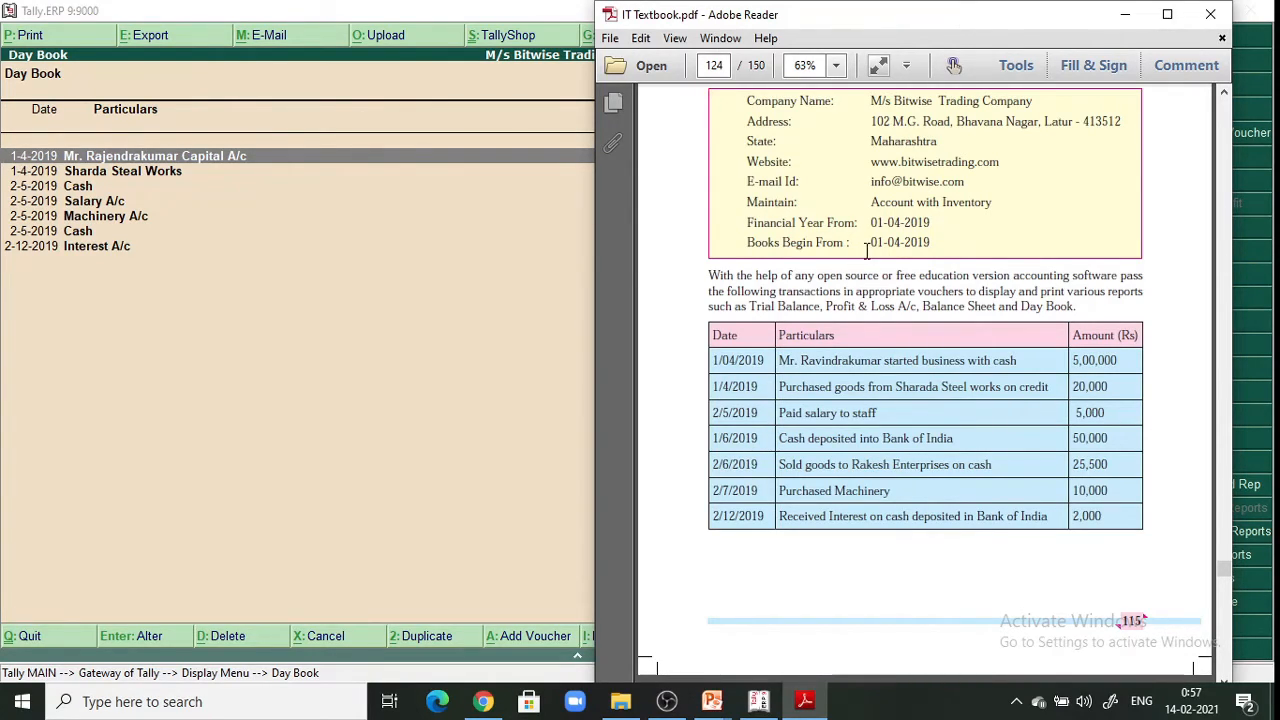
left_click(48, 207)
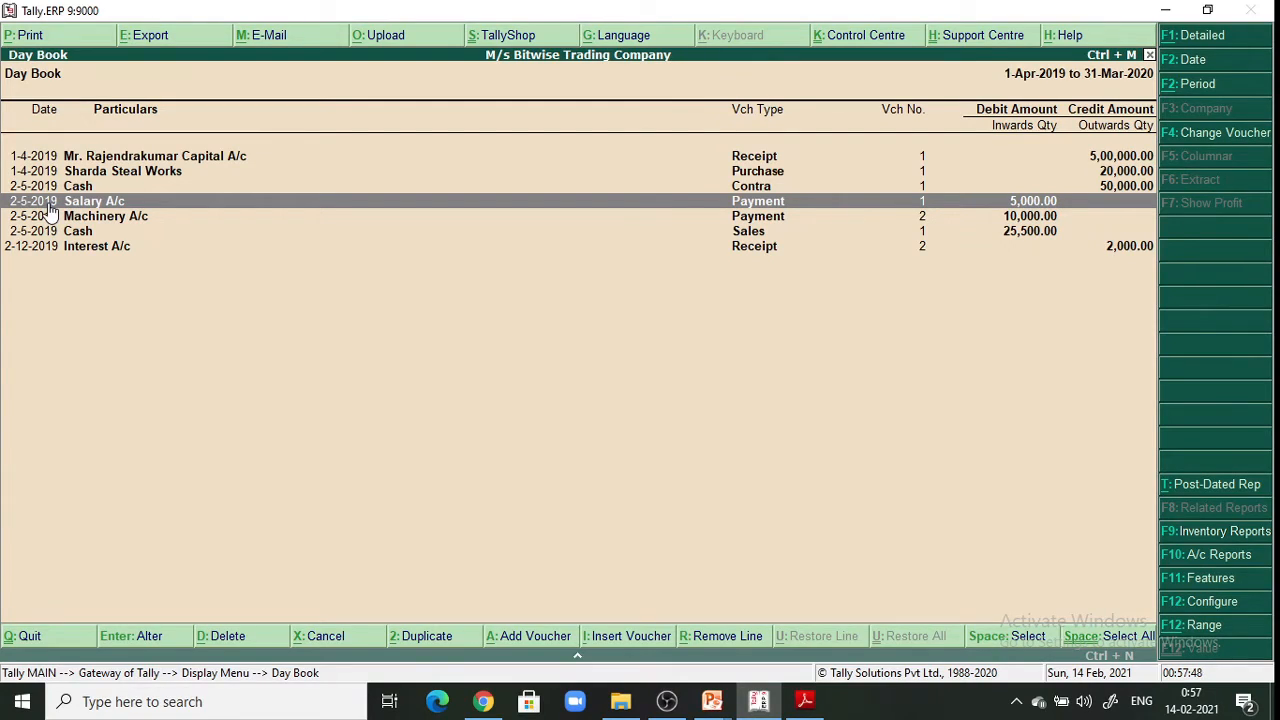
Re-date the Salary A/c payment voucher to 1-6-2019
double_click(48, 207)
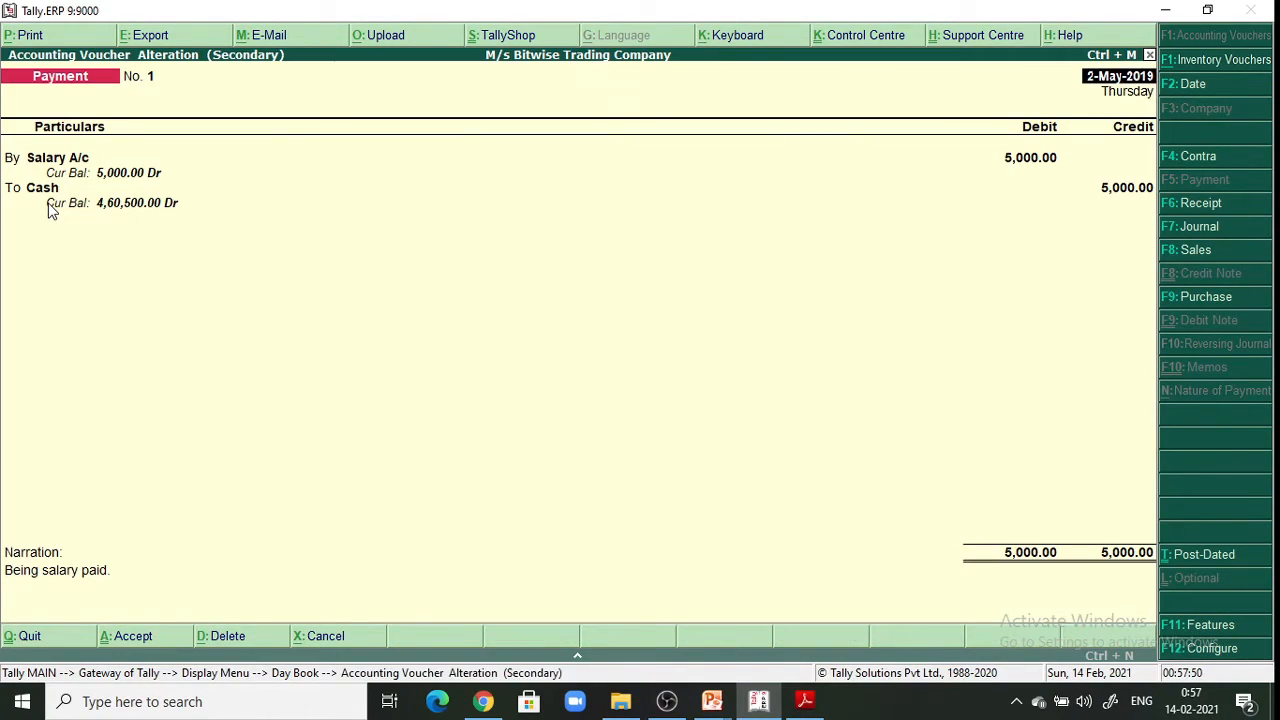
left_click(1203, 88)
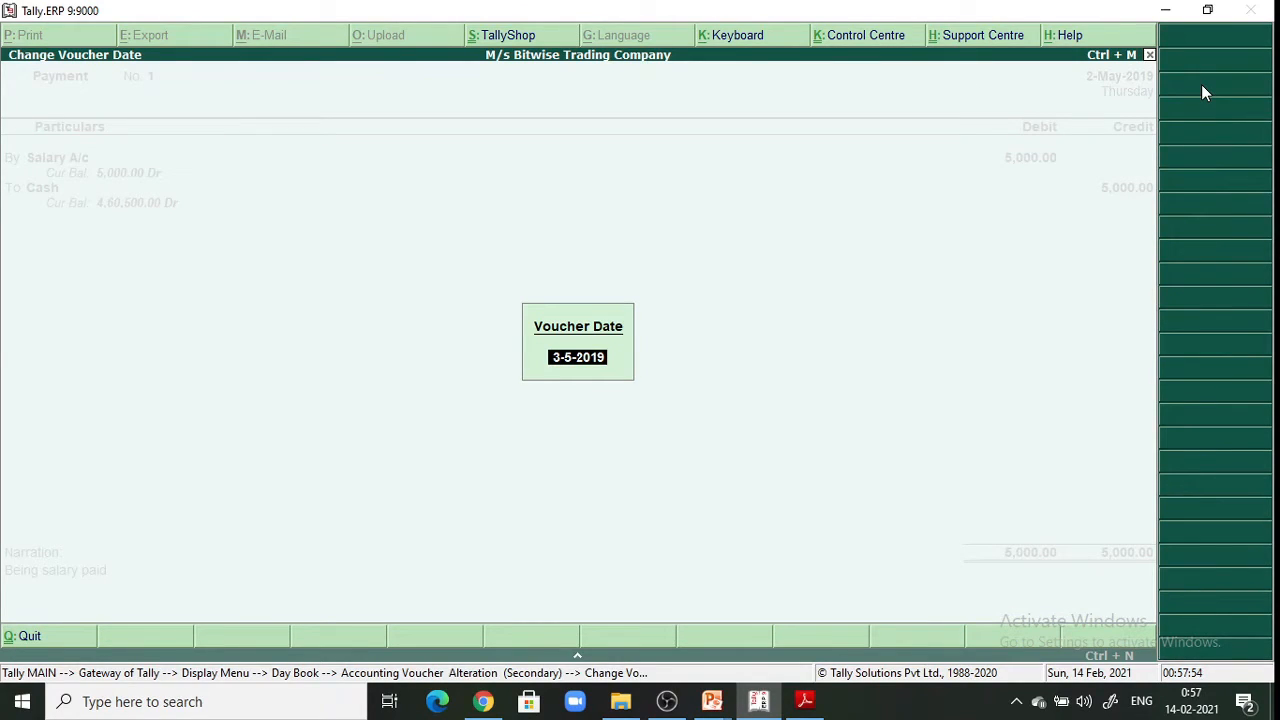
type("1-6-2019")
key("Return")
key("Return")
key("Return")
key("Return")
key("Return")
key("Return")
key("Return")
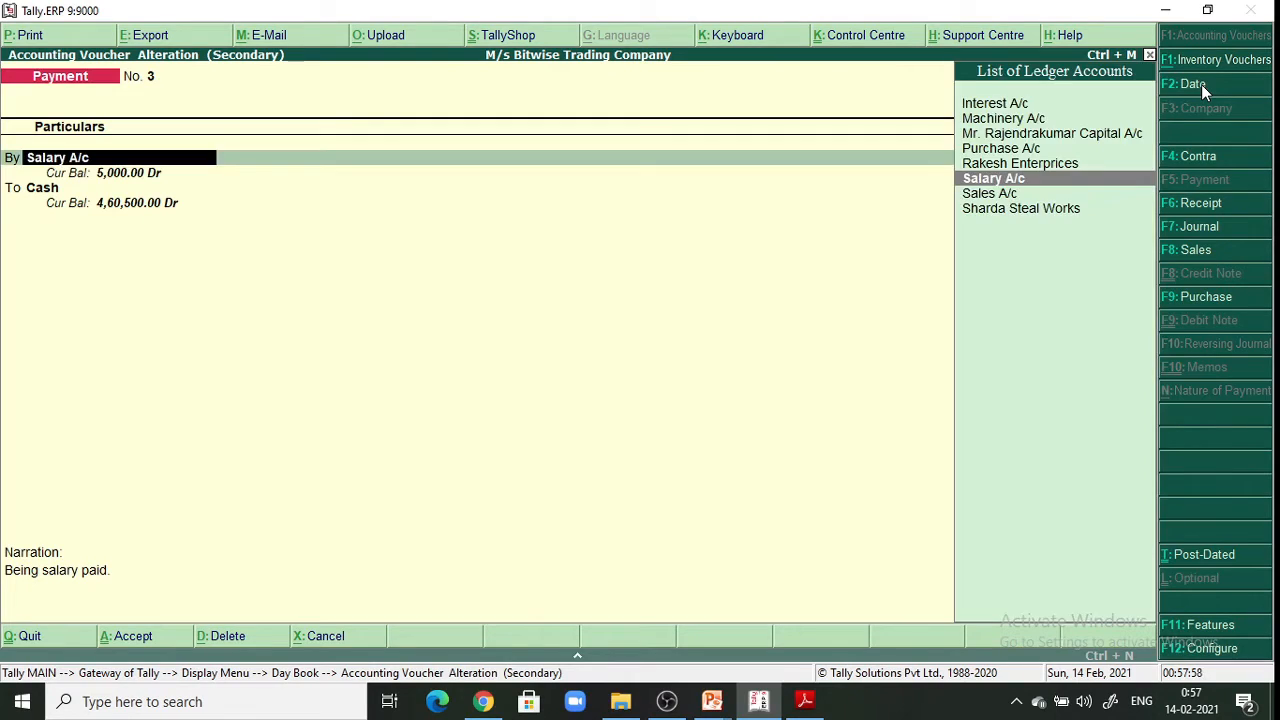
key("Return")
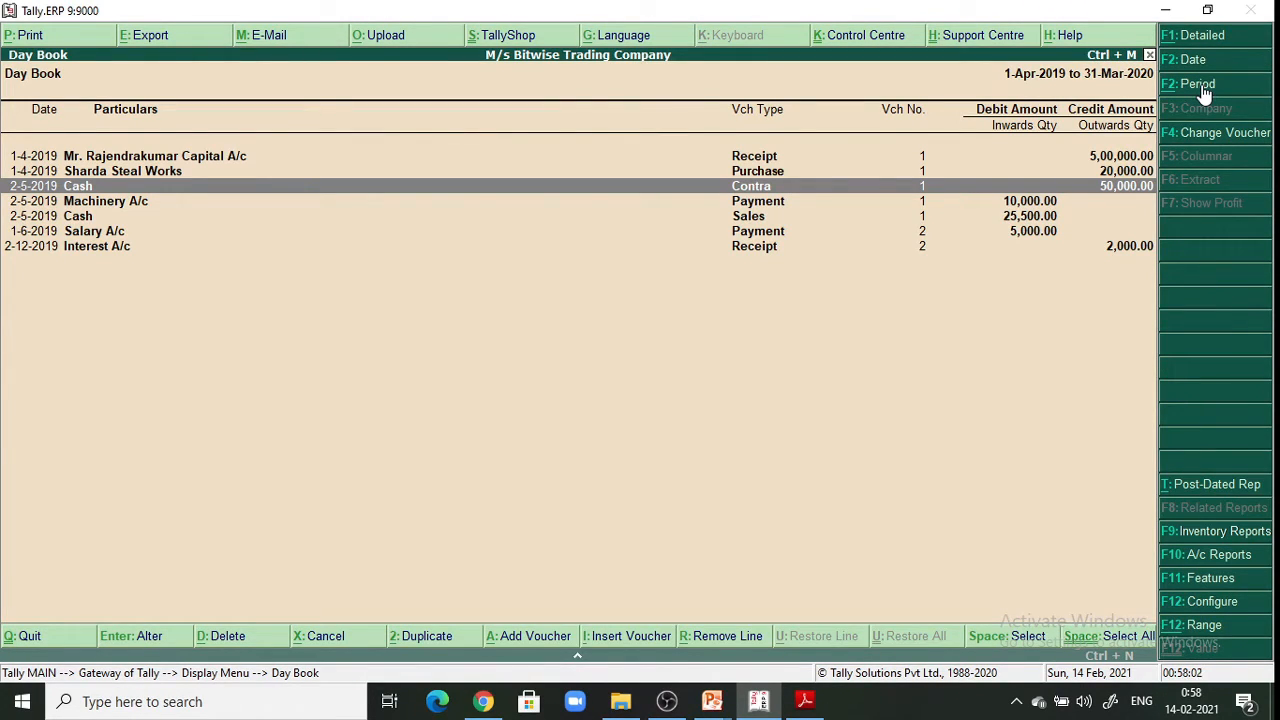
Re-date the Machinery A/c payment voucher to 2-6-2019 and save it
left_click(130, 202)
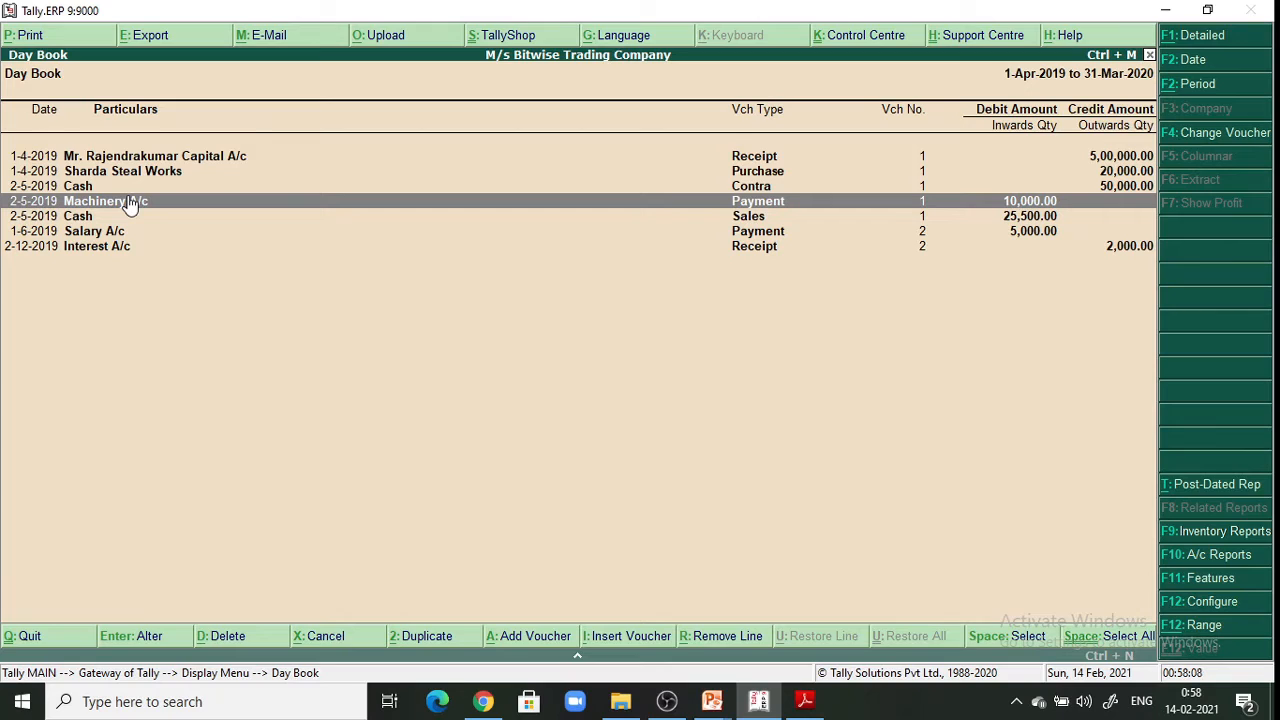
left_click(130, 202)
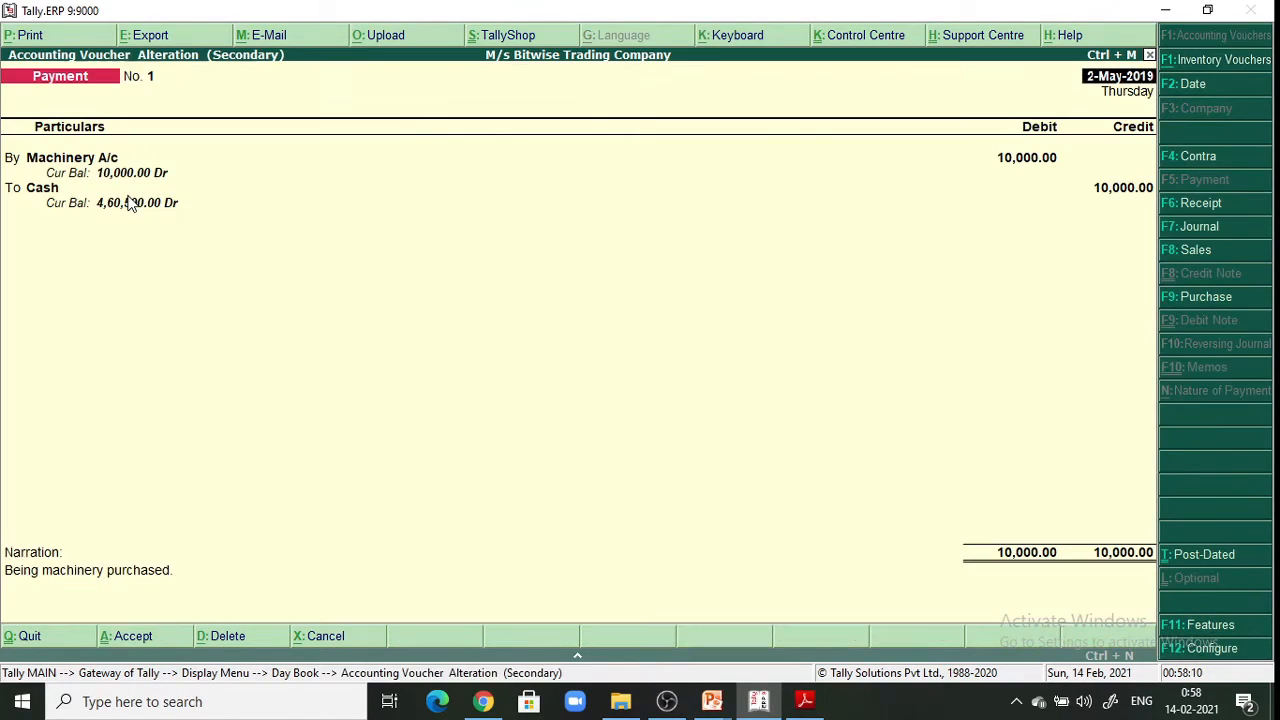
left_click(1193, 86)
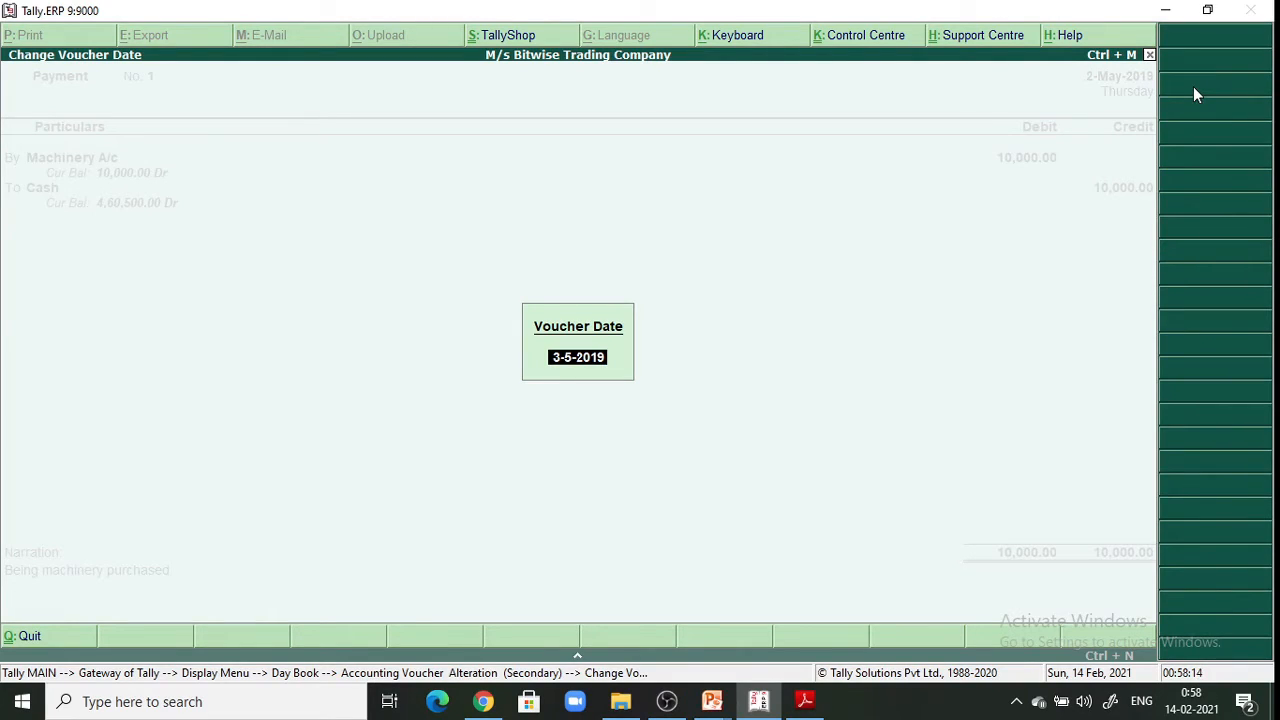
type("2-6-2019")
key("Return")
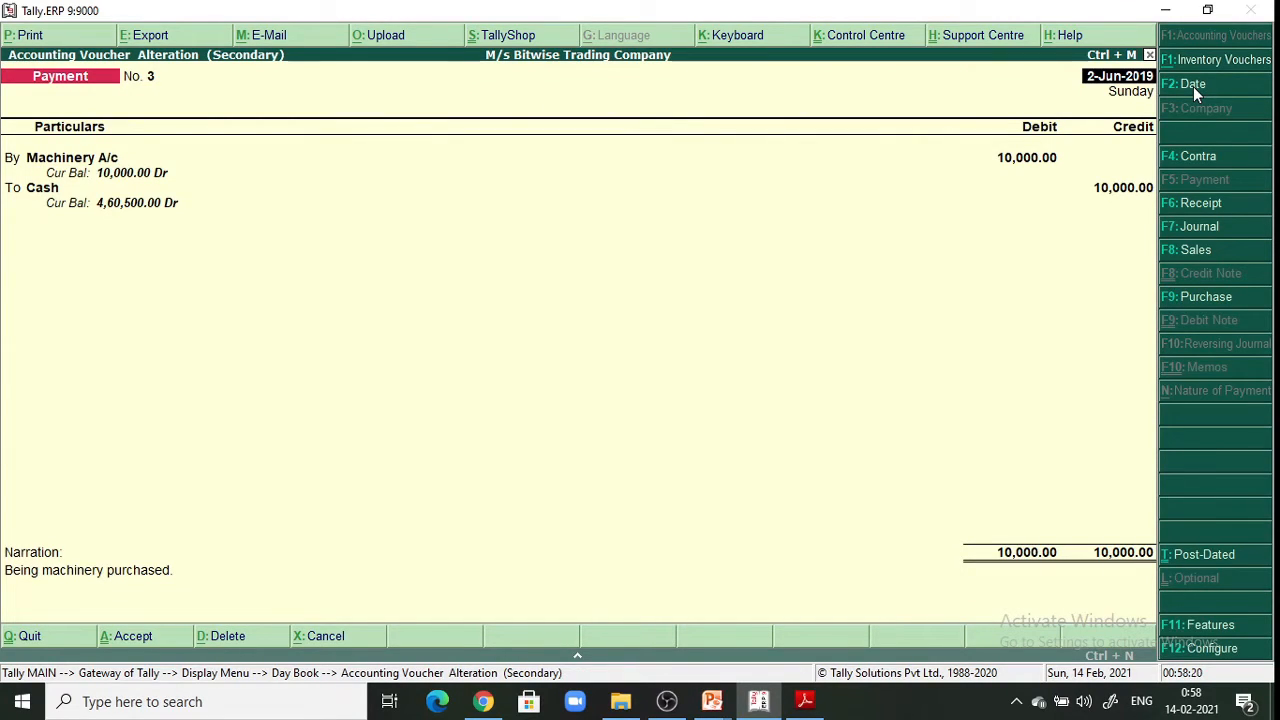
key("Return")
key("Return")
key("Return")
key("Return")
key("Return")
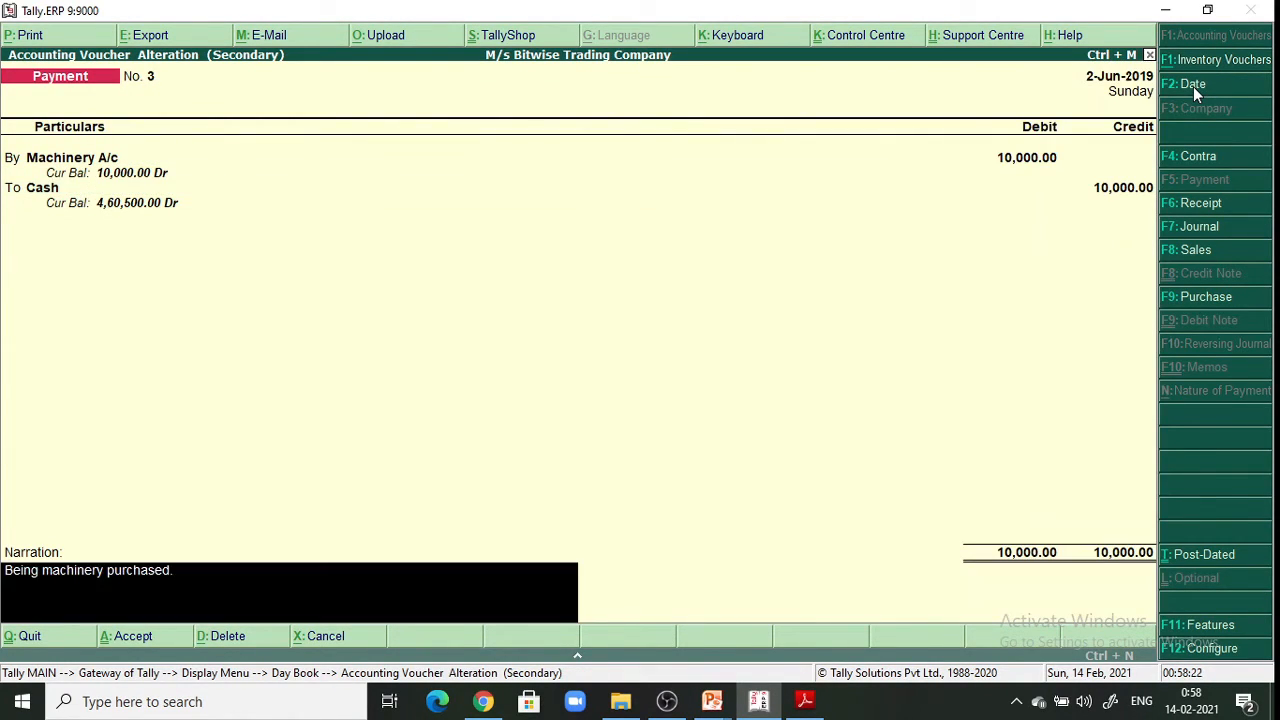
key("Return")
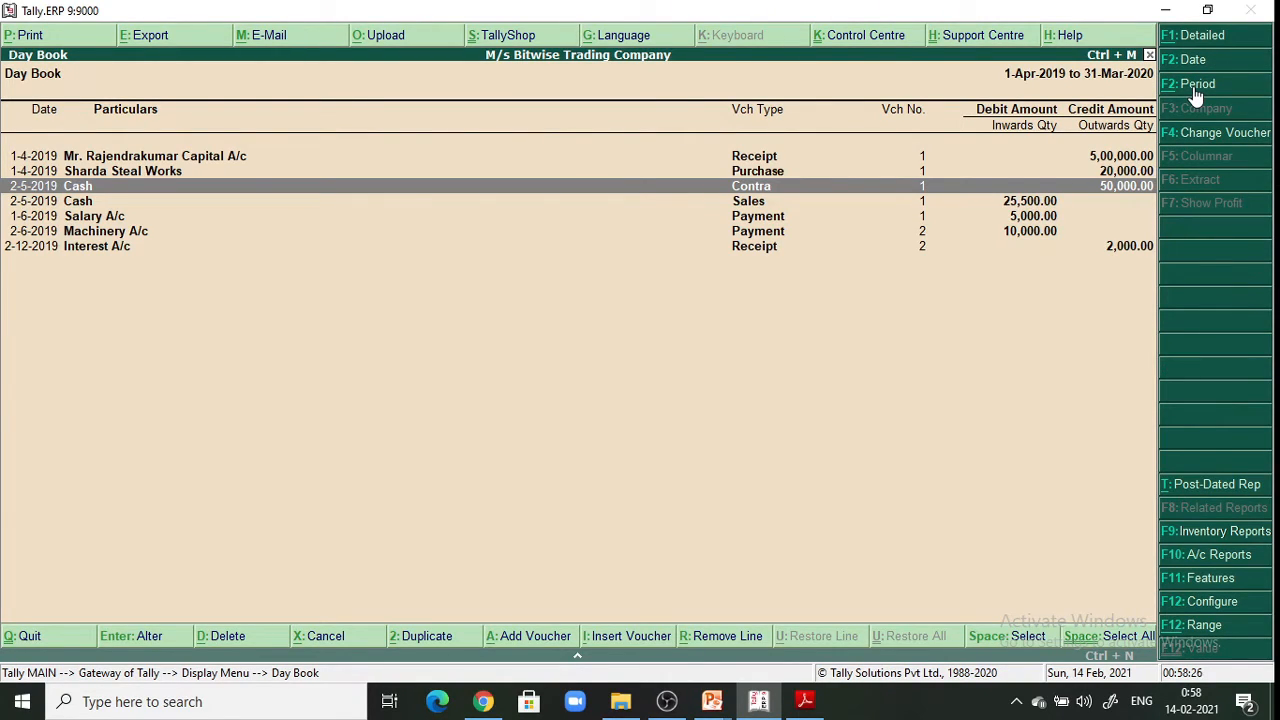
Change the 25,500.00 cash sales voucher's date to 1-7-2019 and bring up its save prompt
key("Down")
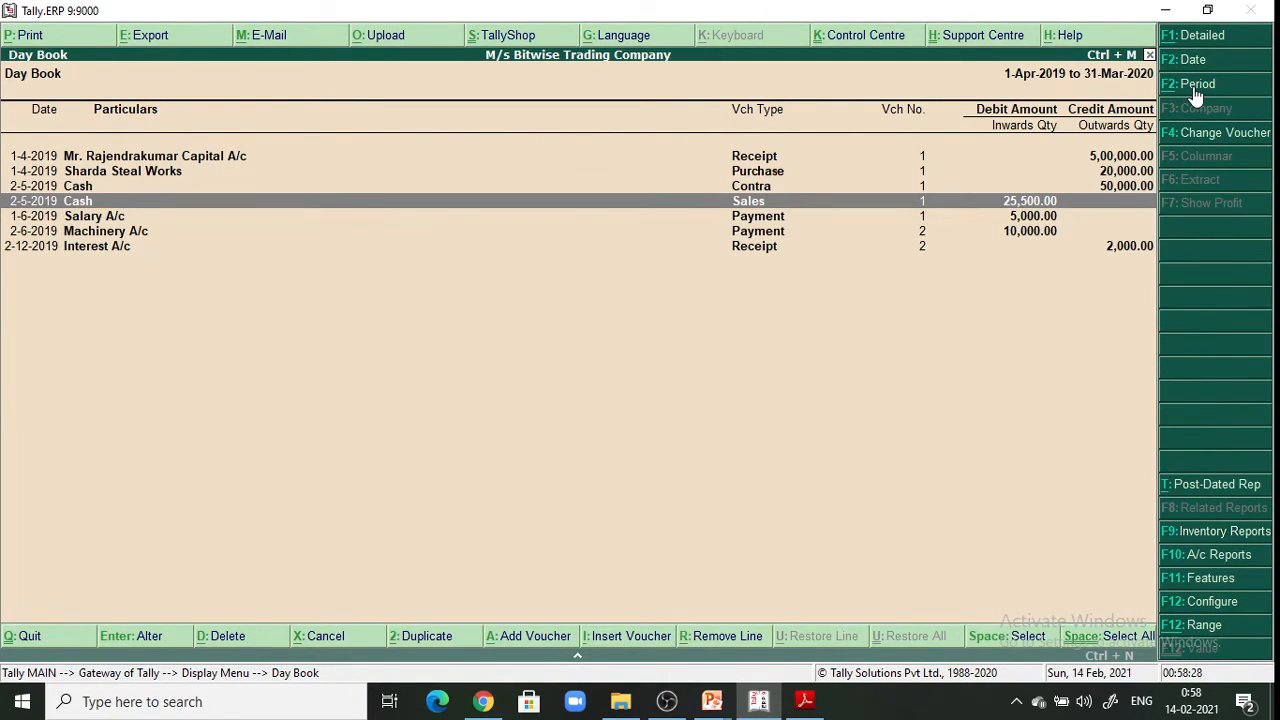
key("Return")
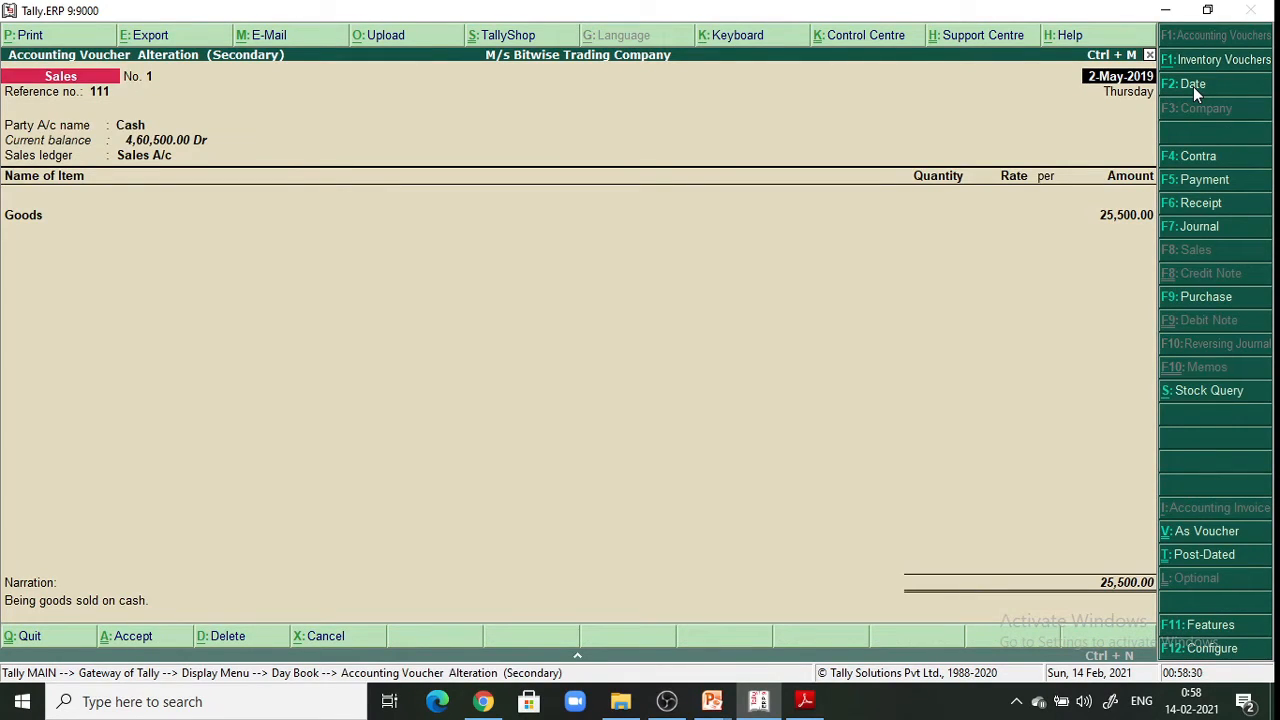
left_click(1193, 86)
key("BackSpace")
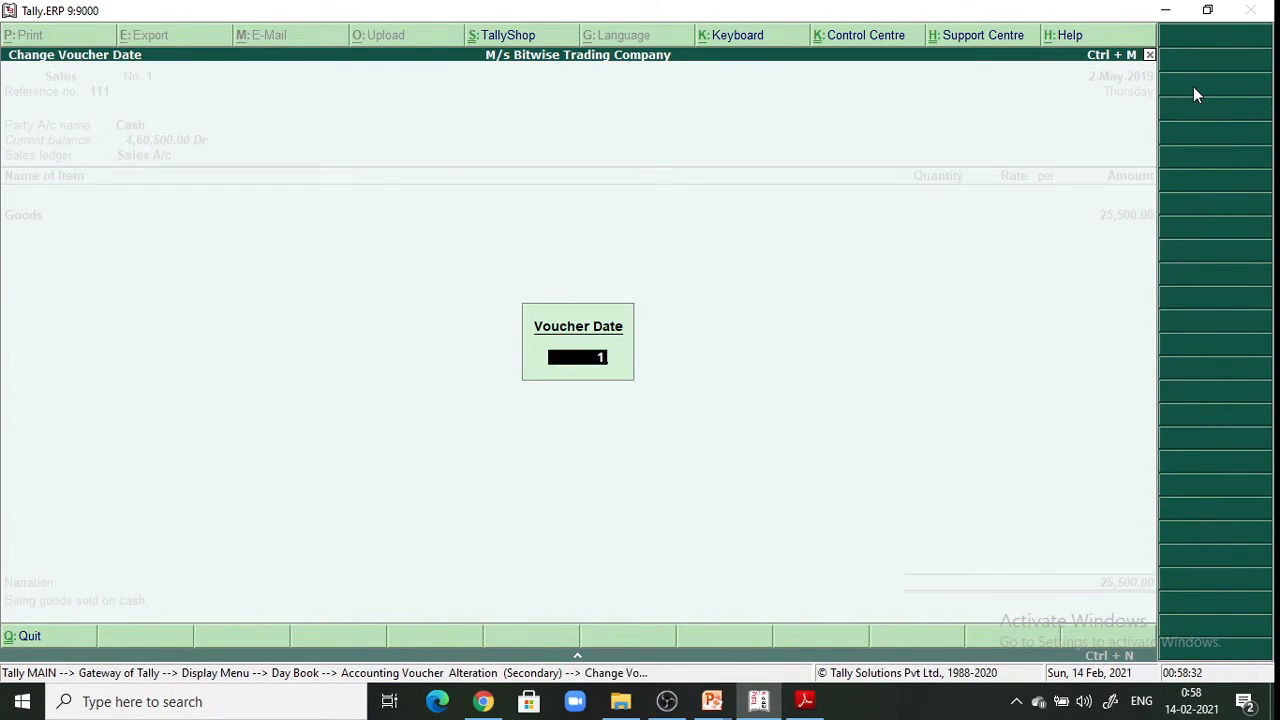
type("1-7-2019")
key("Return")
key("Return")
key("Return")
key("Return")
key("Return")
key("Return")
key("Return")
key("Return")
key("Return")
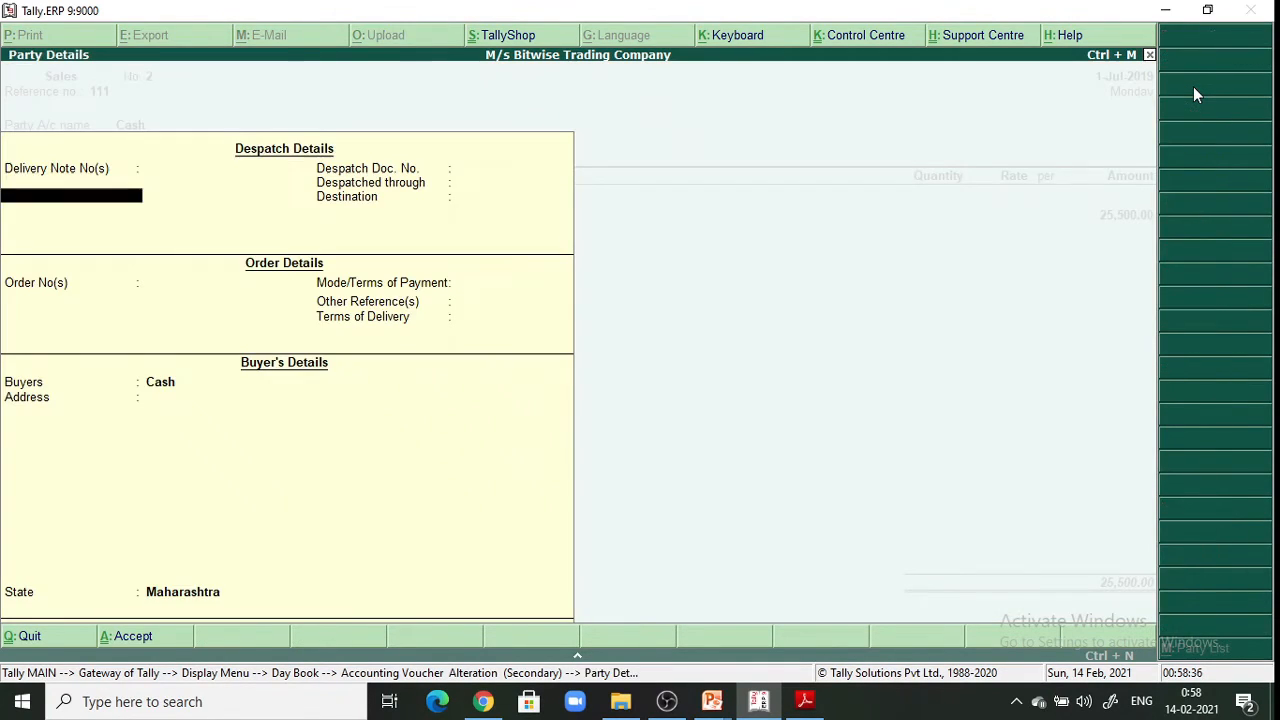
key("Return")
key("Return")
key("Return")
key("Return")
key("Return")
key("Return")
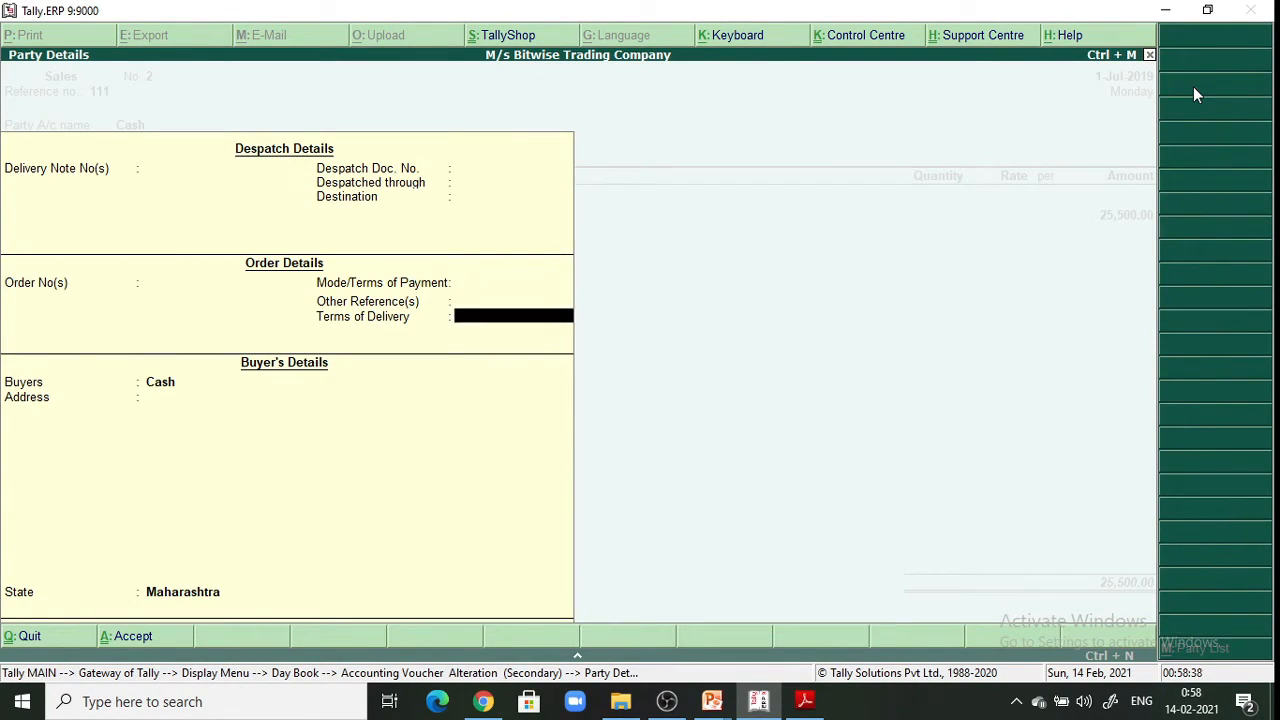
key("Return")
key("Return")
key("Return")
key("Return")
key("Return")
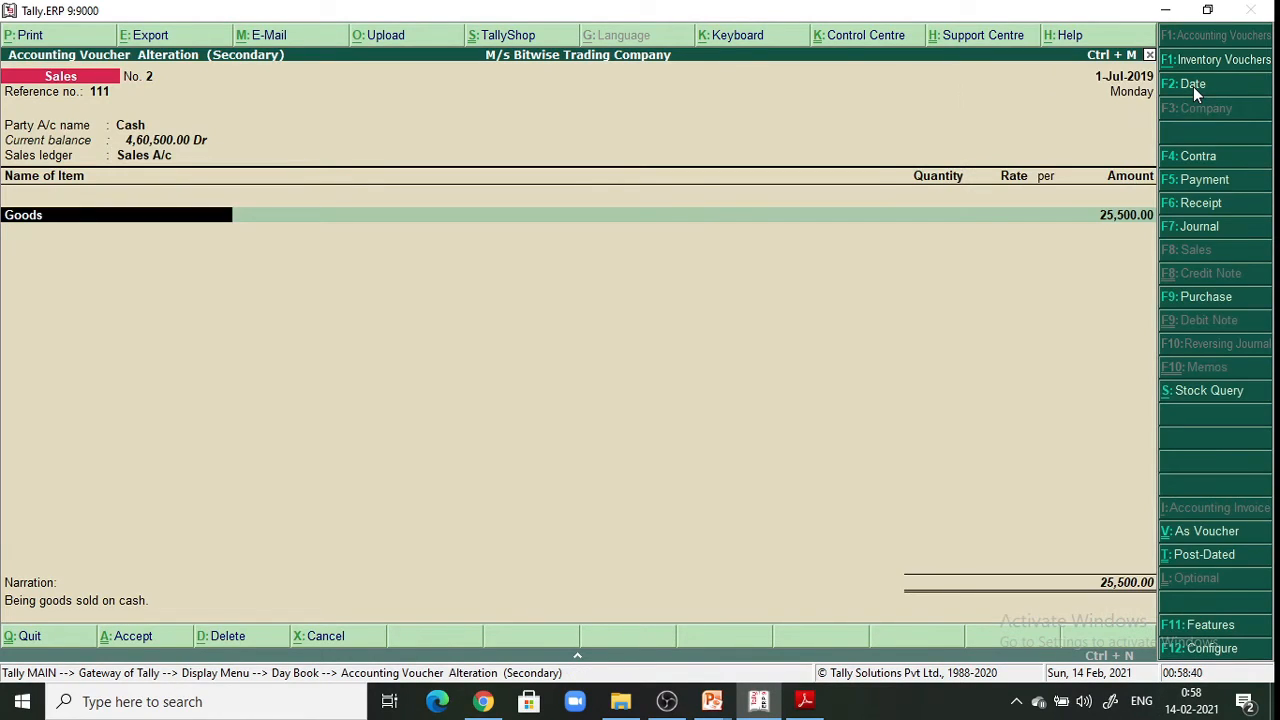
key("Return")
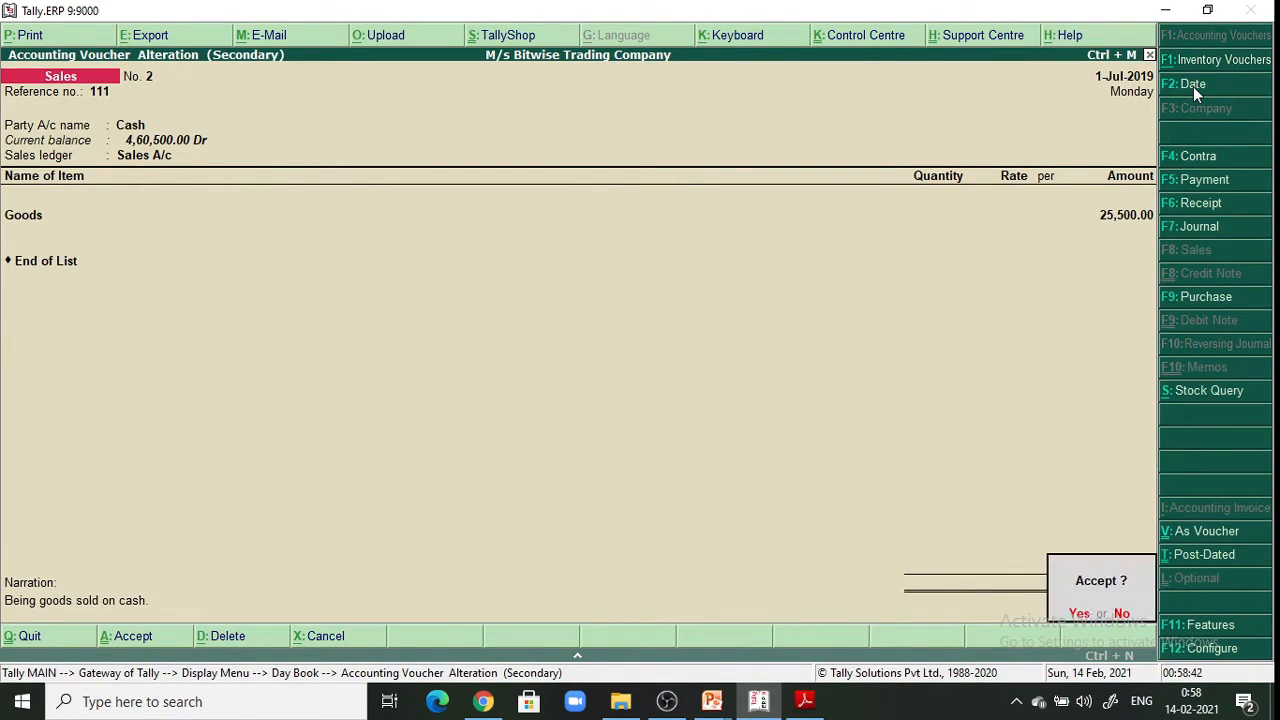
key("Return")
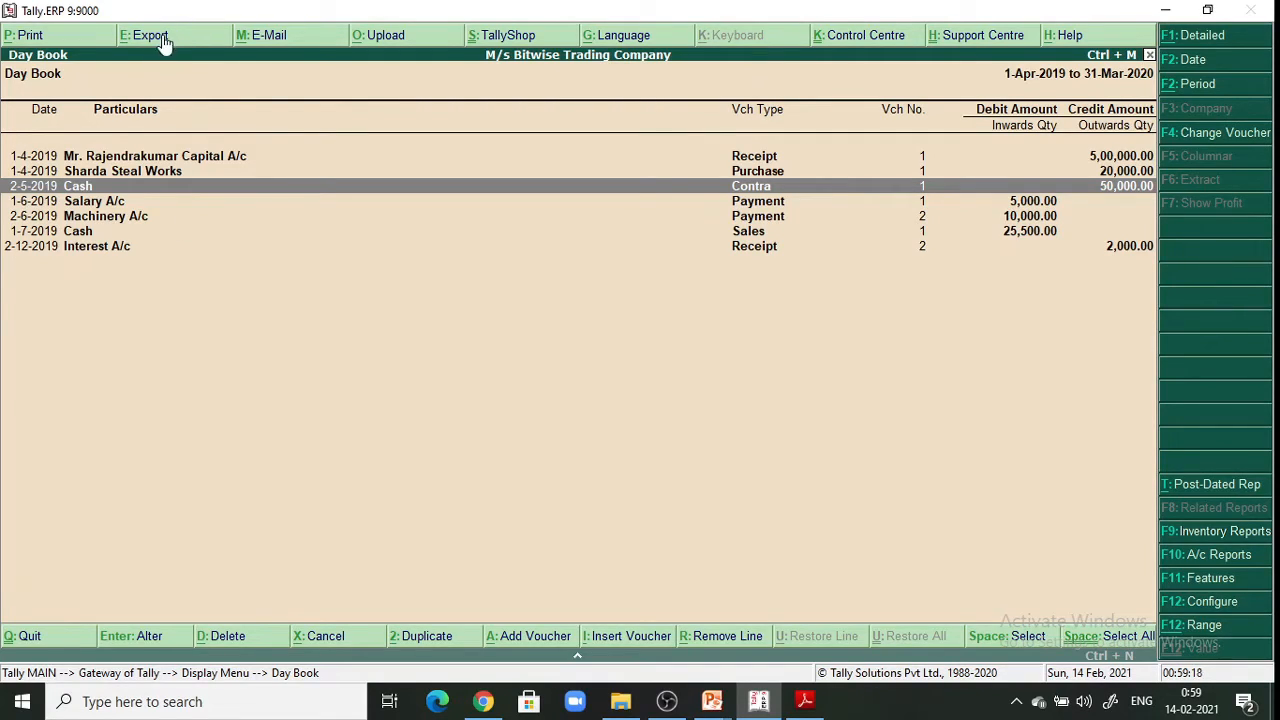
Choose Microsoft Print to PDF as the Day Book's printer, keeping the default portrait layout
left_click(31, 38)
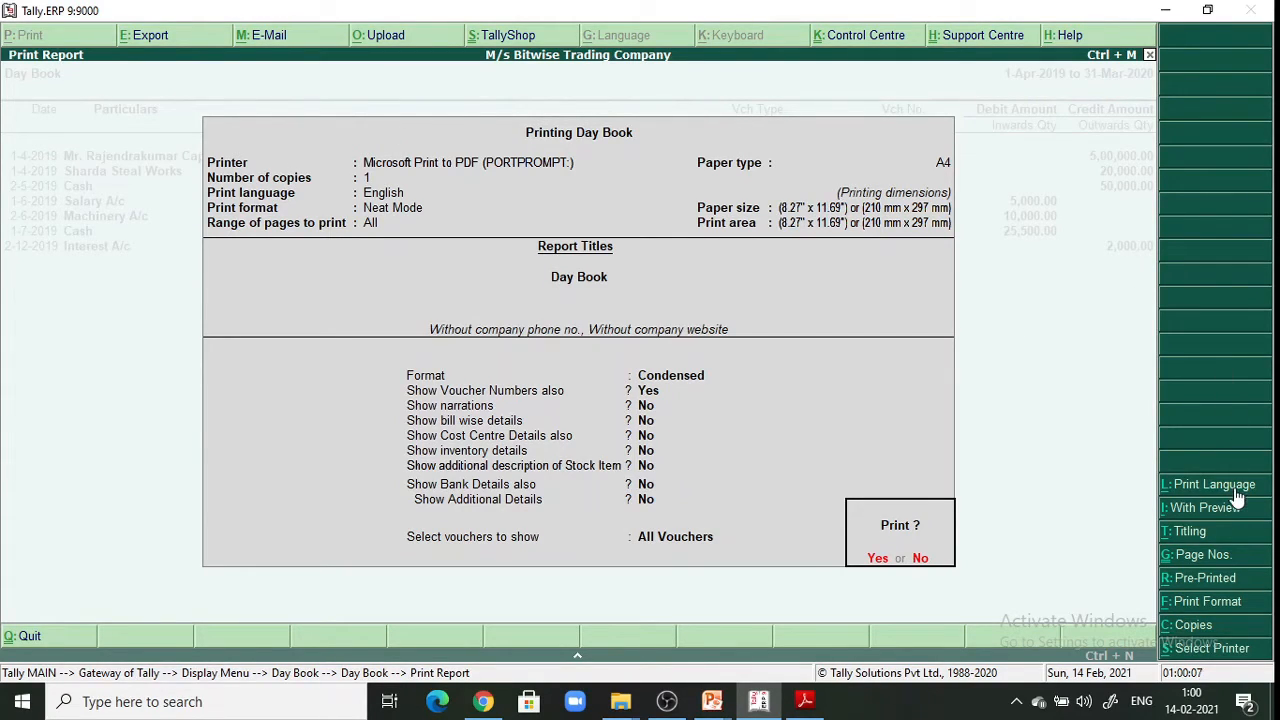
left_click(1209, 648)
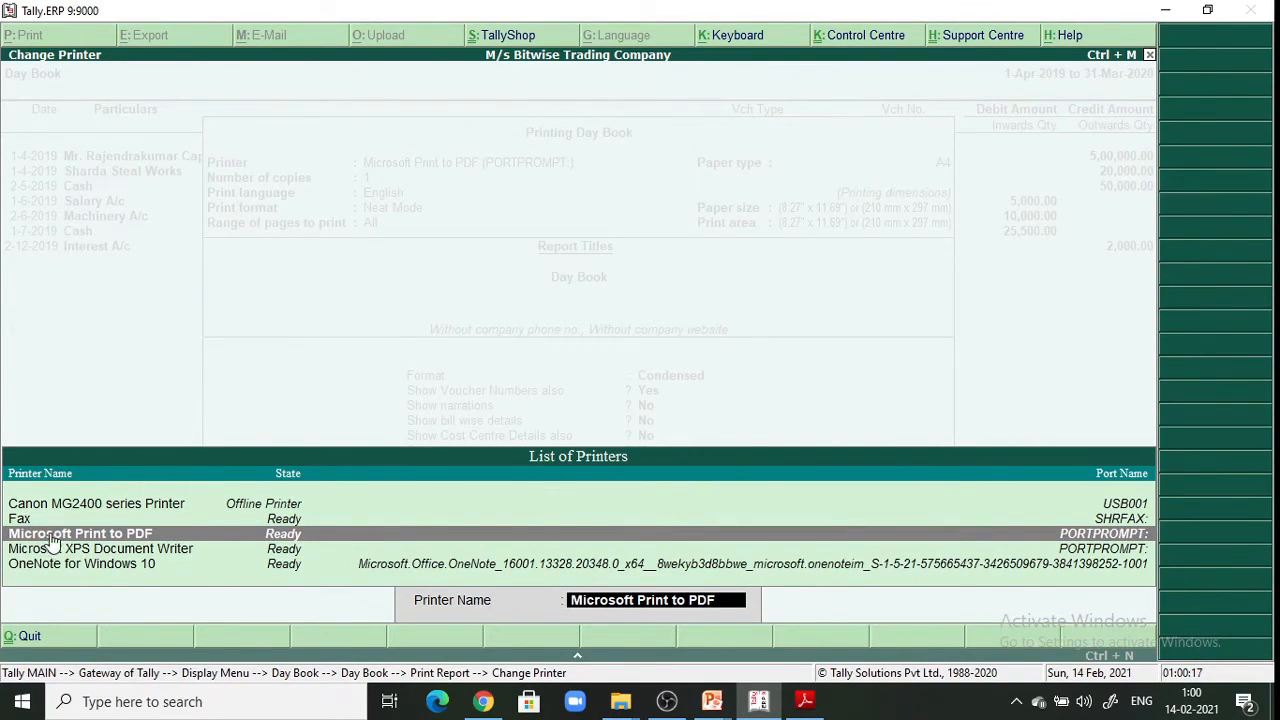
left_click(116, 548)
left_click(140, 535)
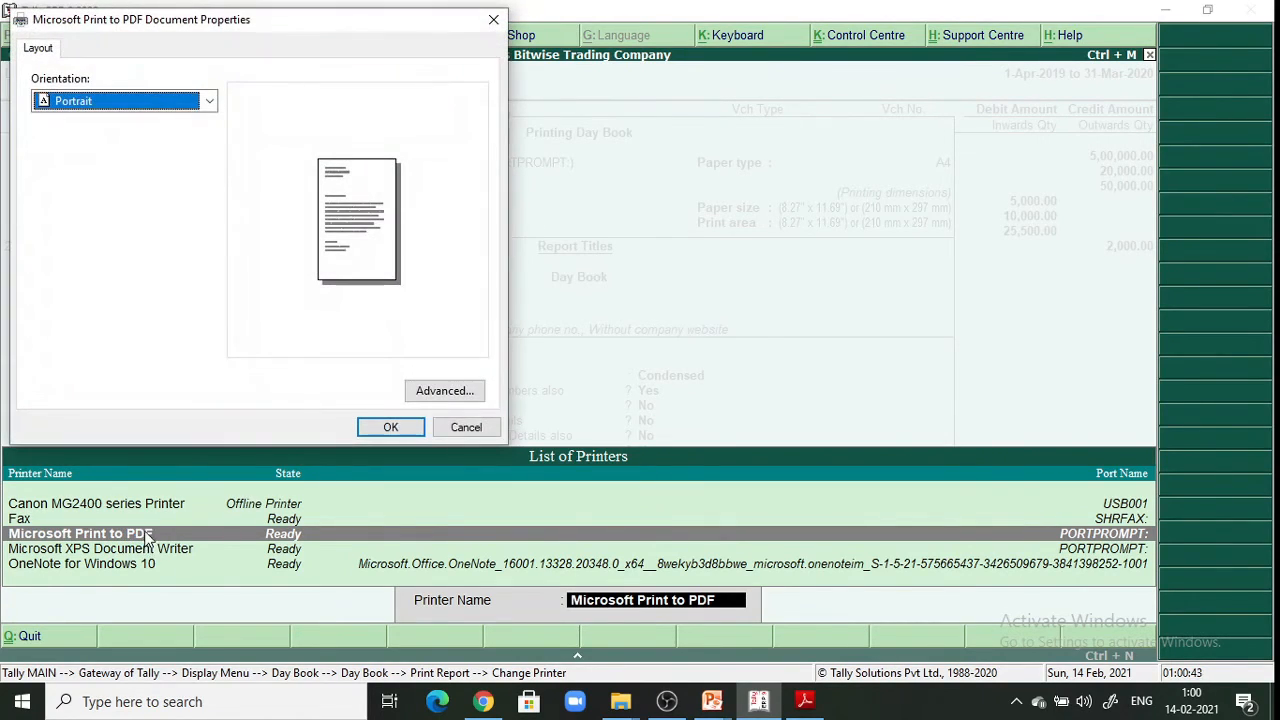
left_click(392, 427)
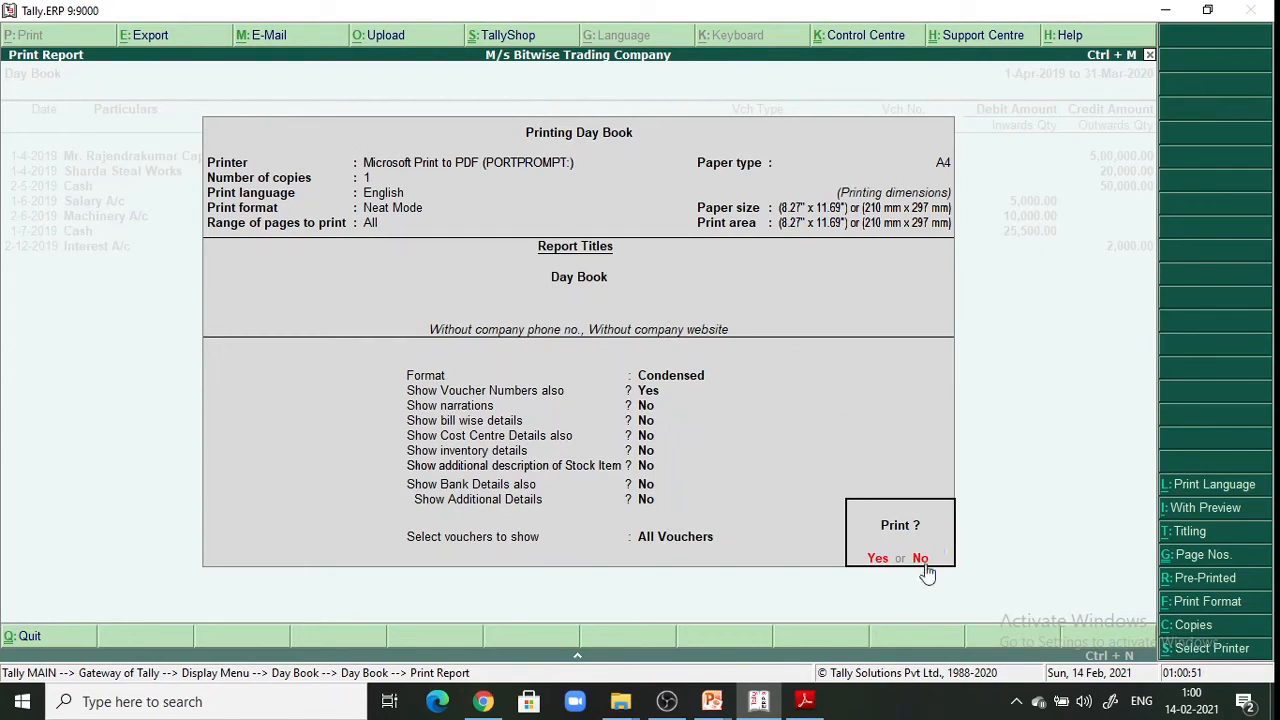
left_click(1194, 540)
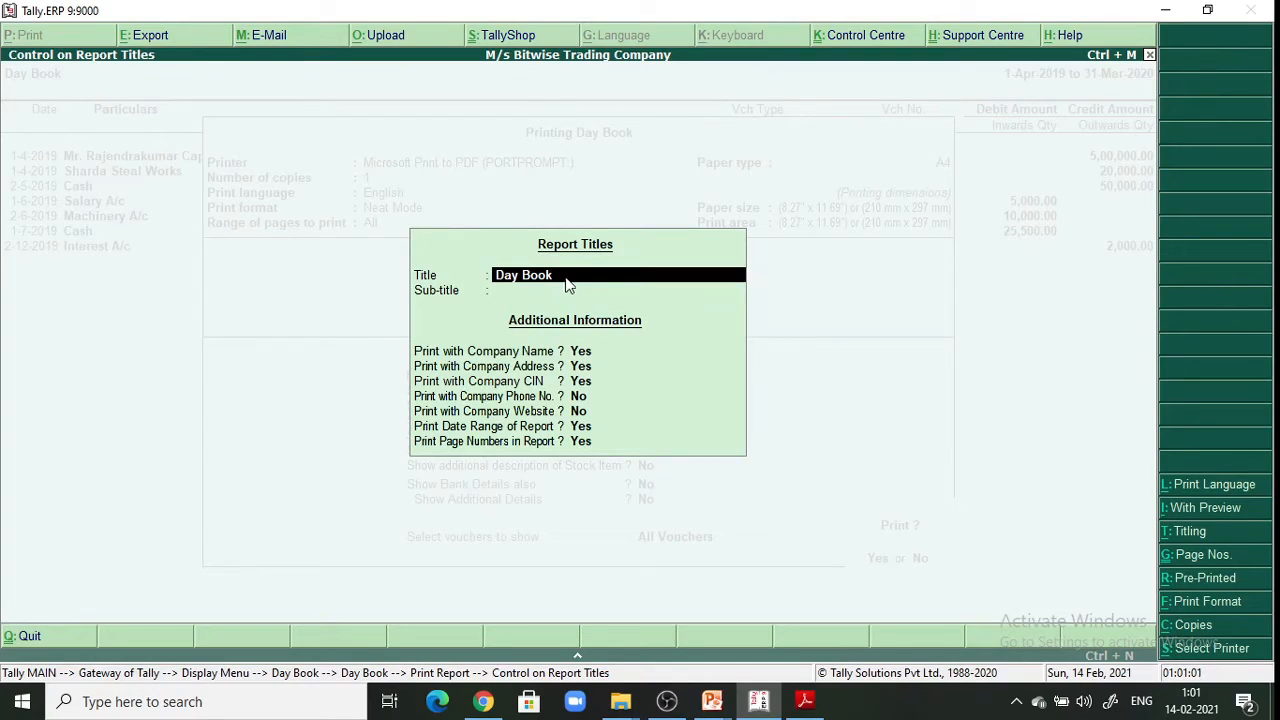
key("Return")
key("Return")
key("Return")
key("Return")
key("Return")
key("Return")
key("Return")
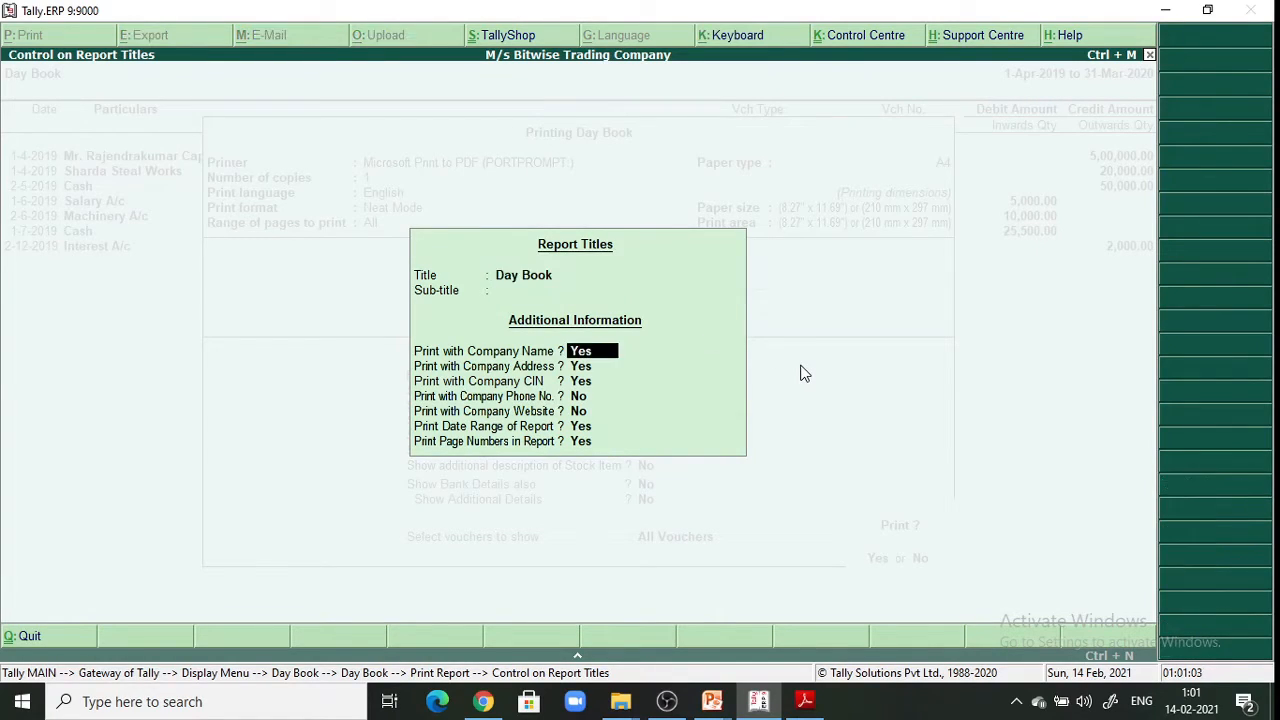
key("Return")
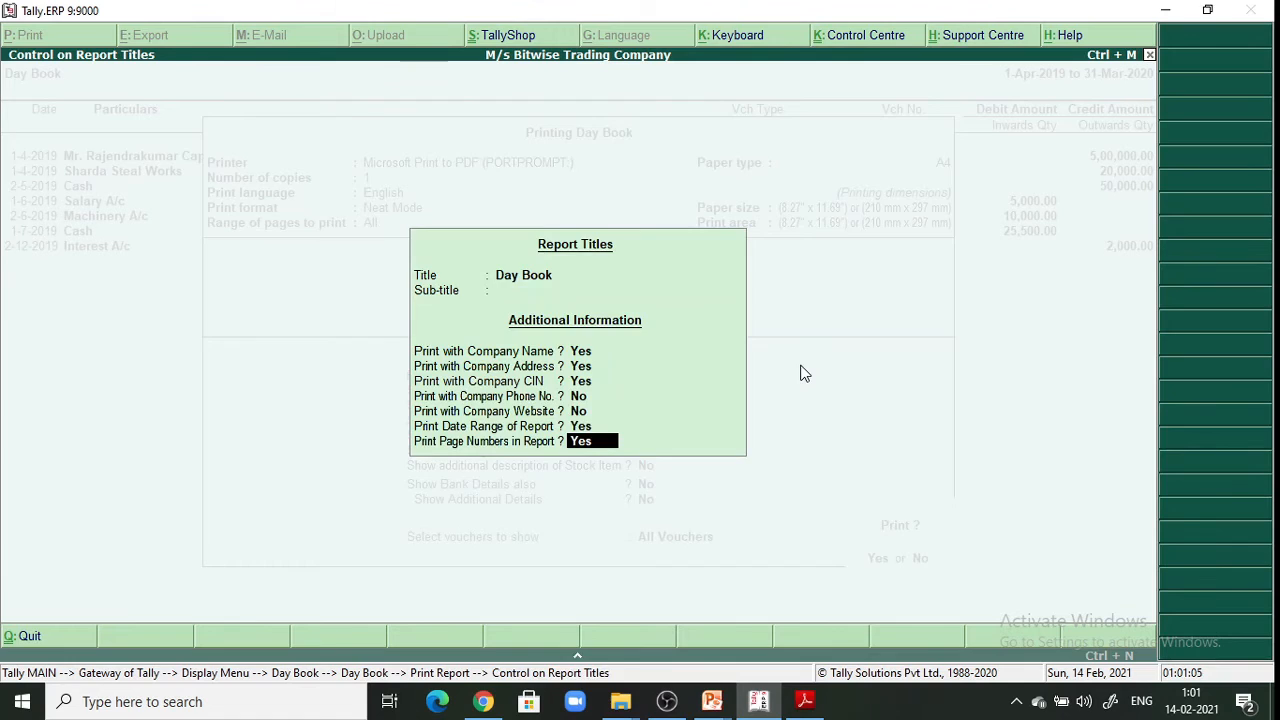
key("Return")
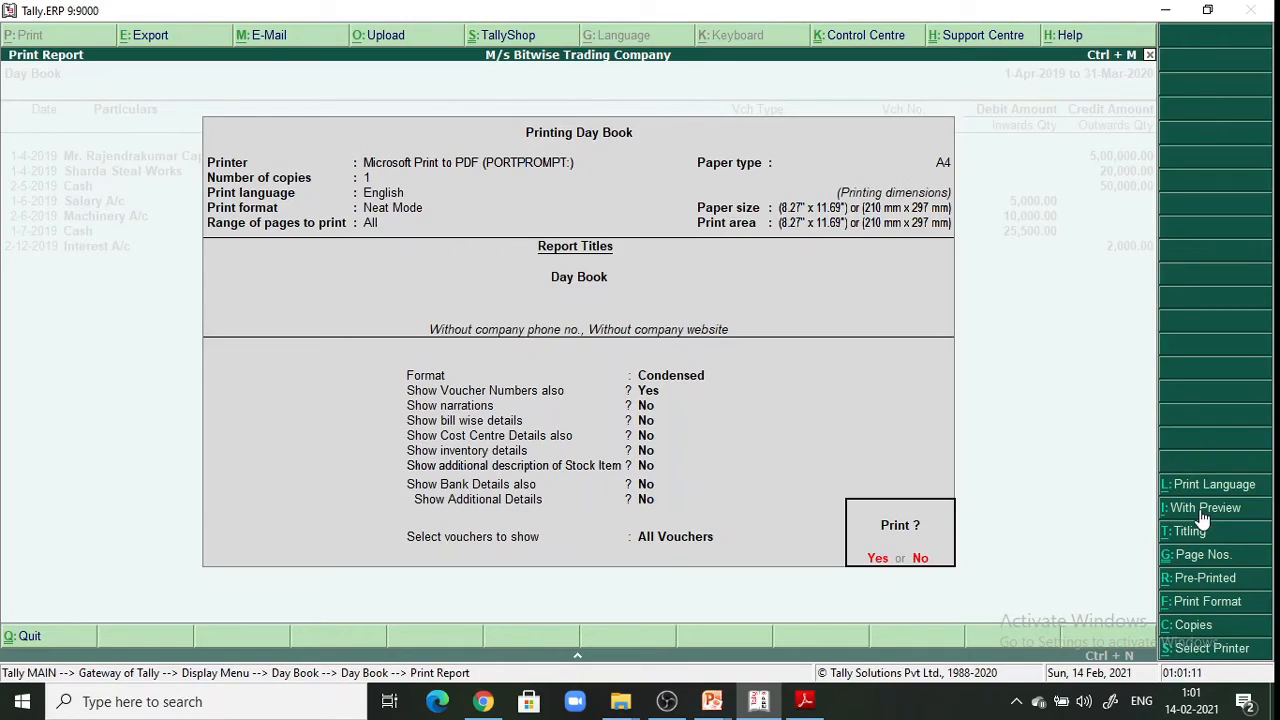
Confirm printing and save the Day Book PDF as 'day book' in Downloads
left_click(875, 560)
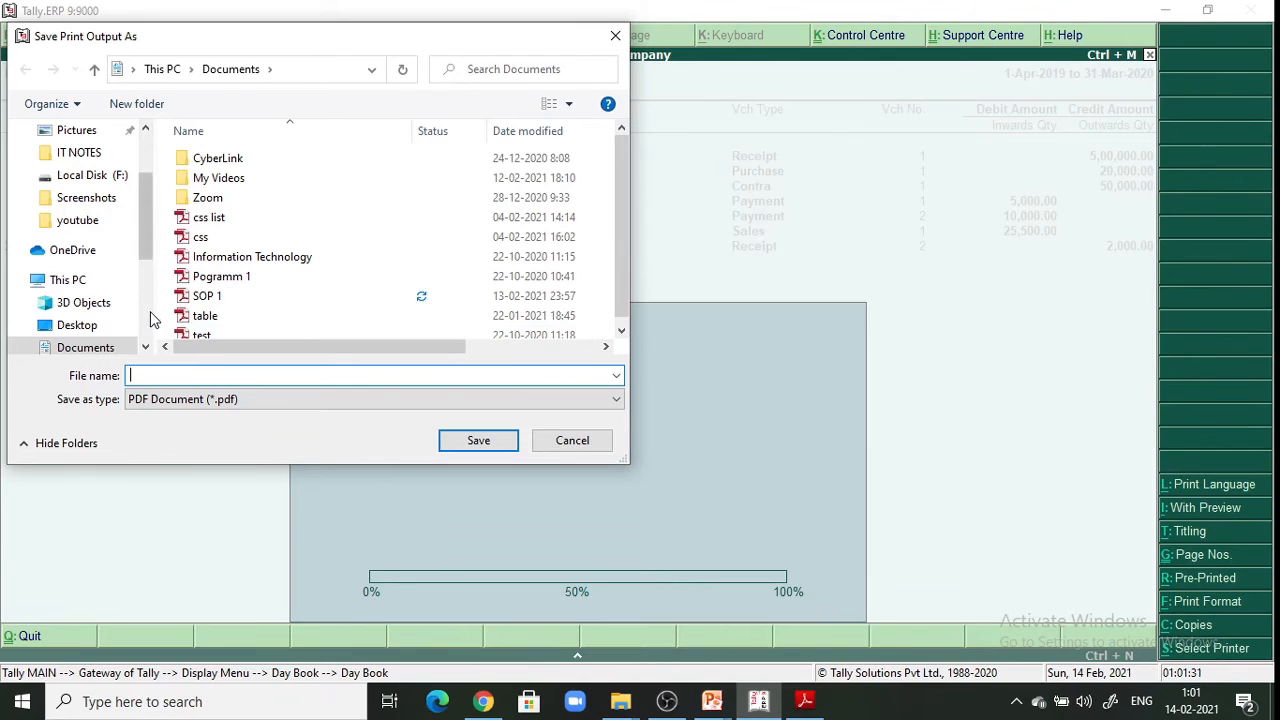
scroll(150, 318, "down", 3)
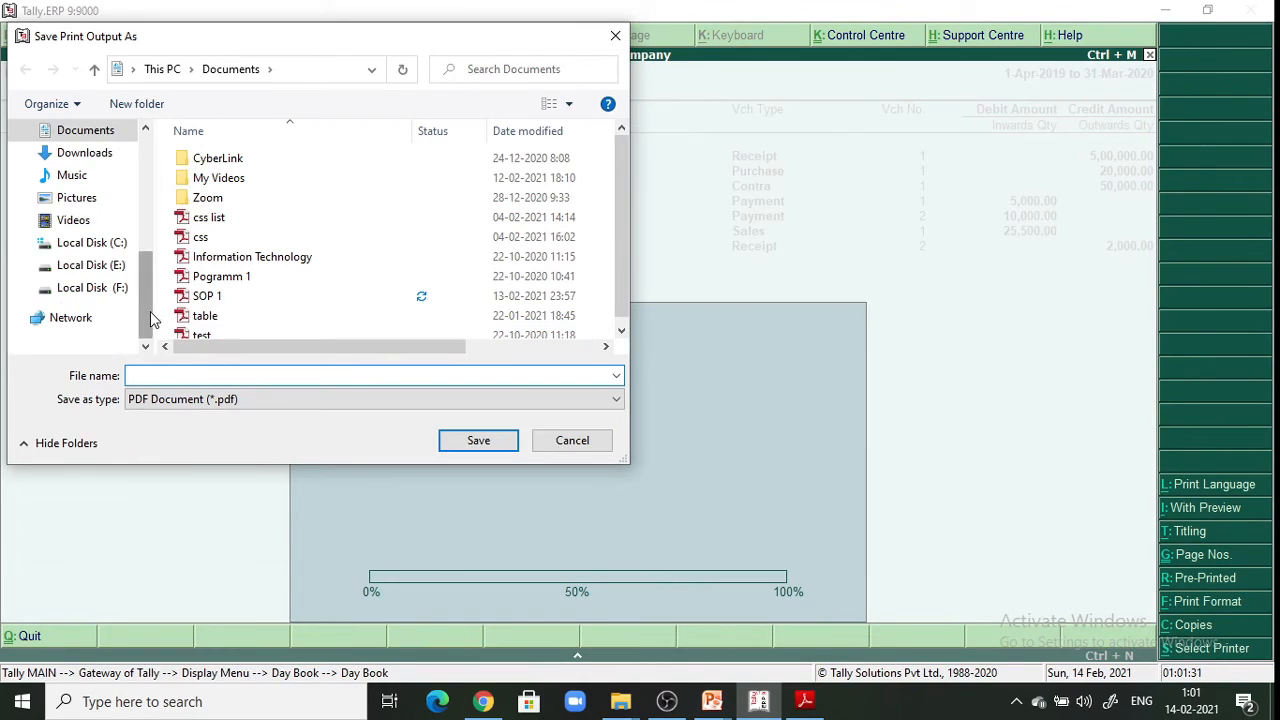
left_click(108, 155)
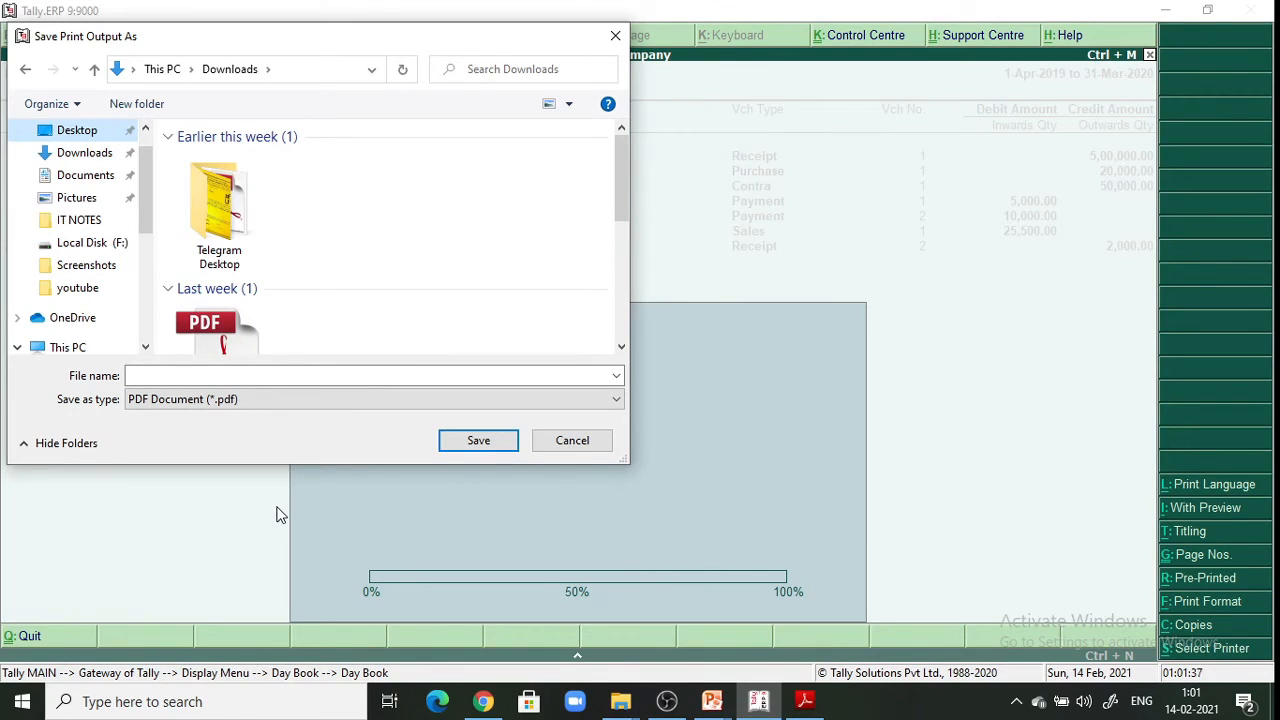
left_click(190, 378)
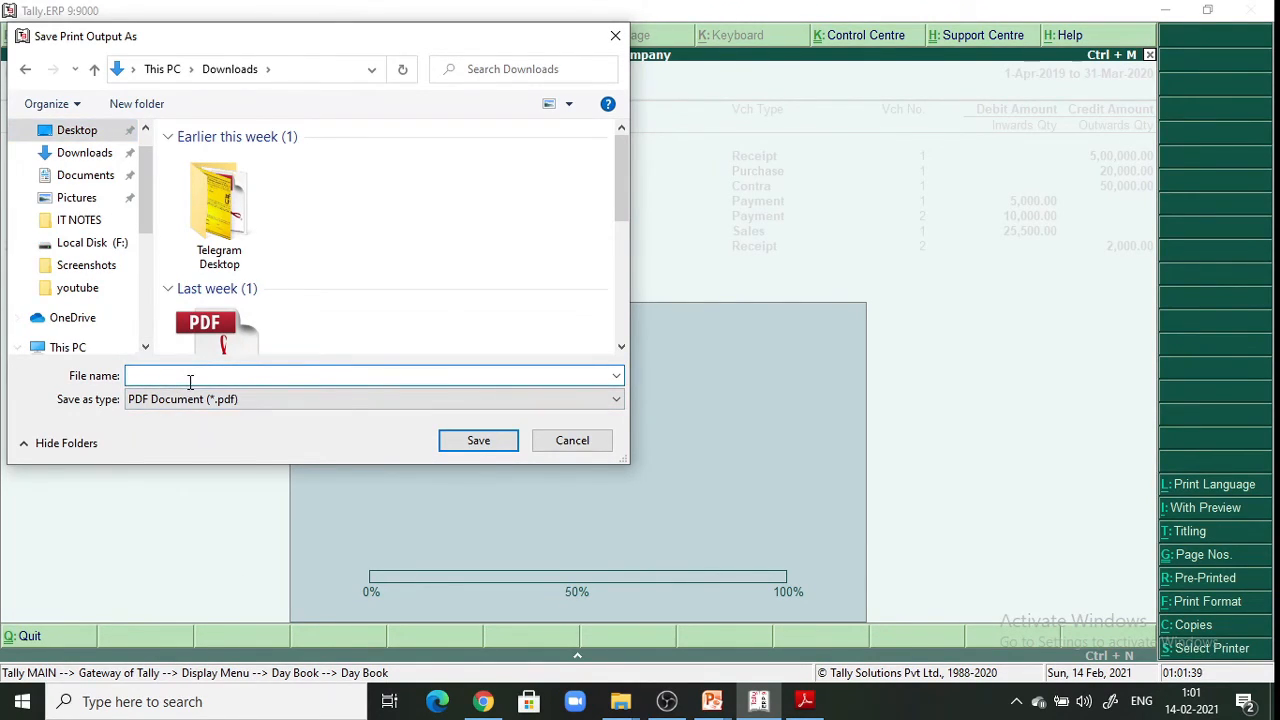
type("day book")
key("Return")
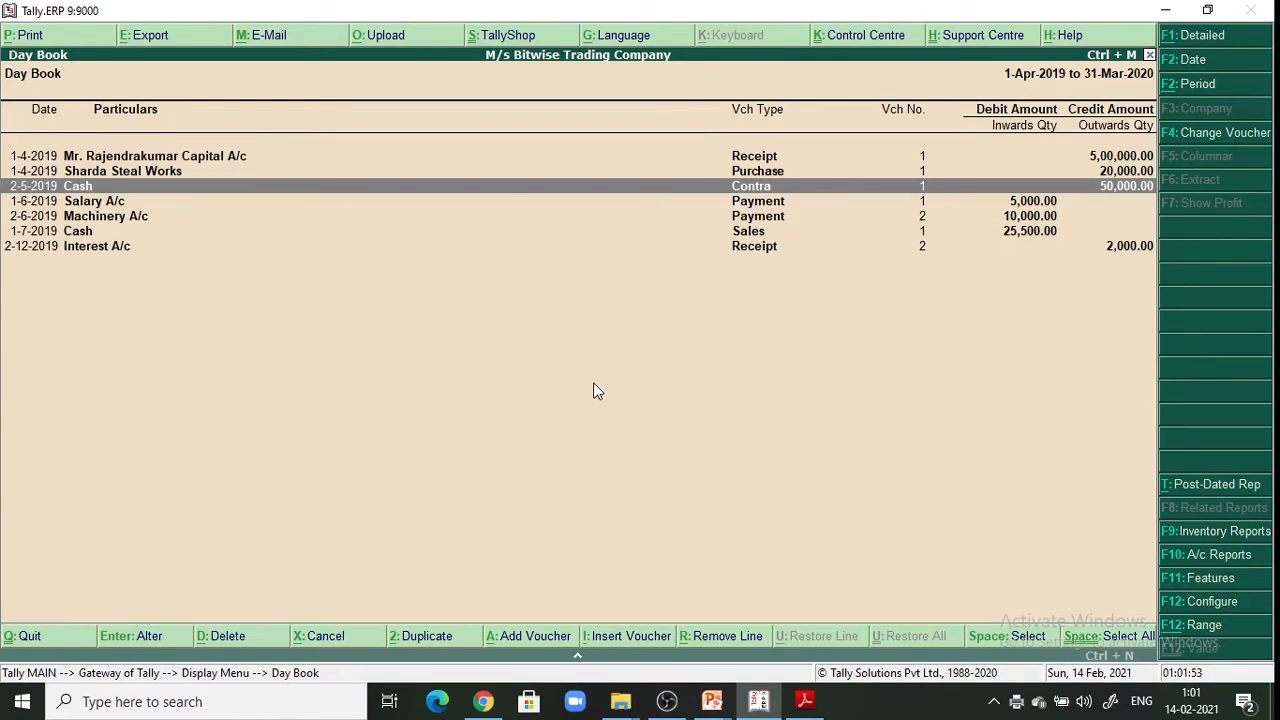
Close the Day Book and open the Trial Balance report
key("Escape")
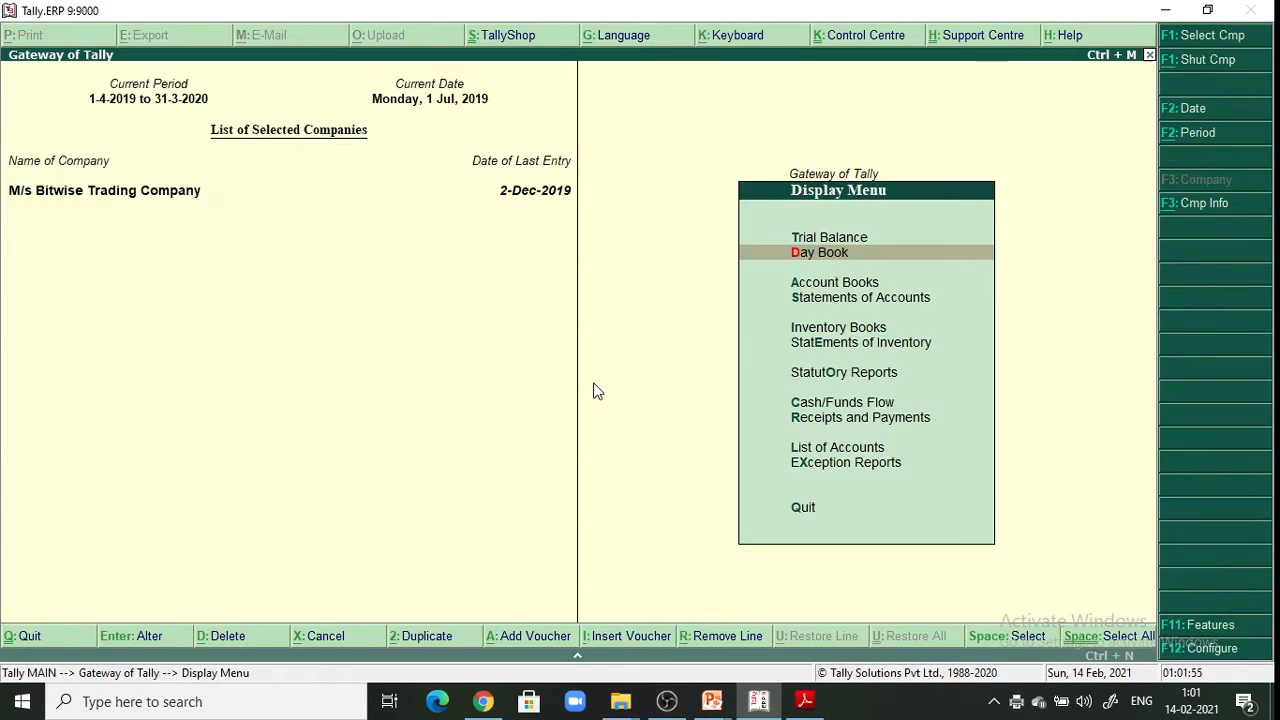
left_click(829, 241)
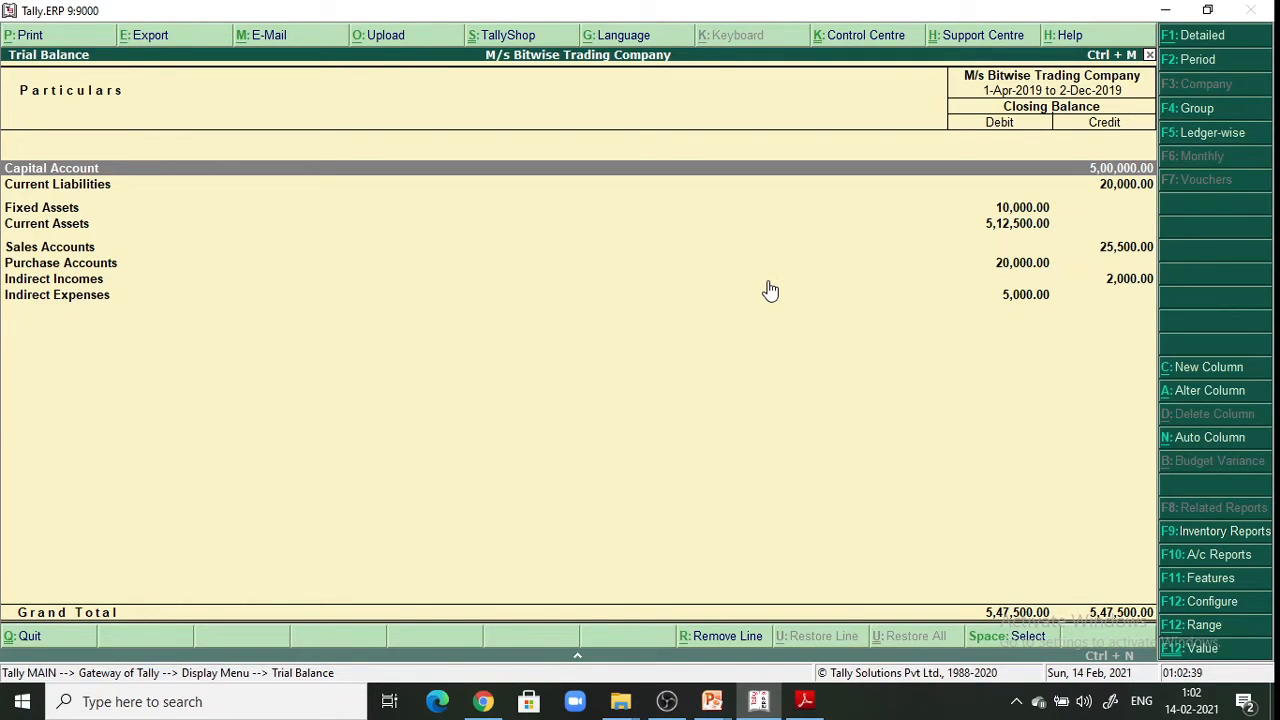
Print the Trial Balance to a PDF named 'trail balance'
left_click(42, 38)
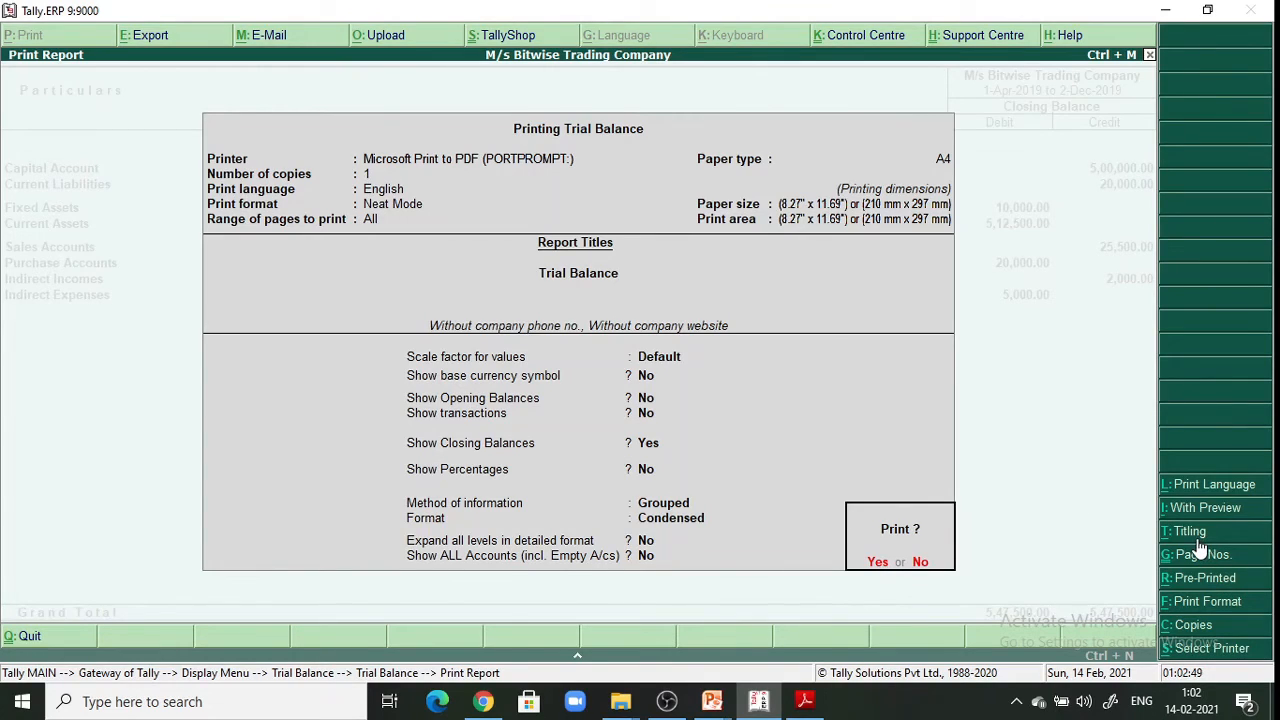
left_click(877, 564)
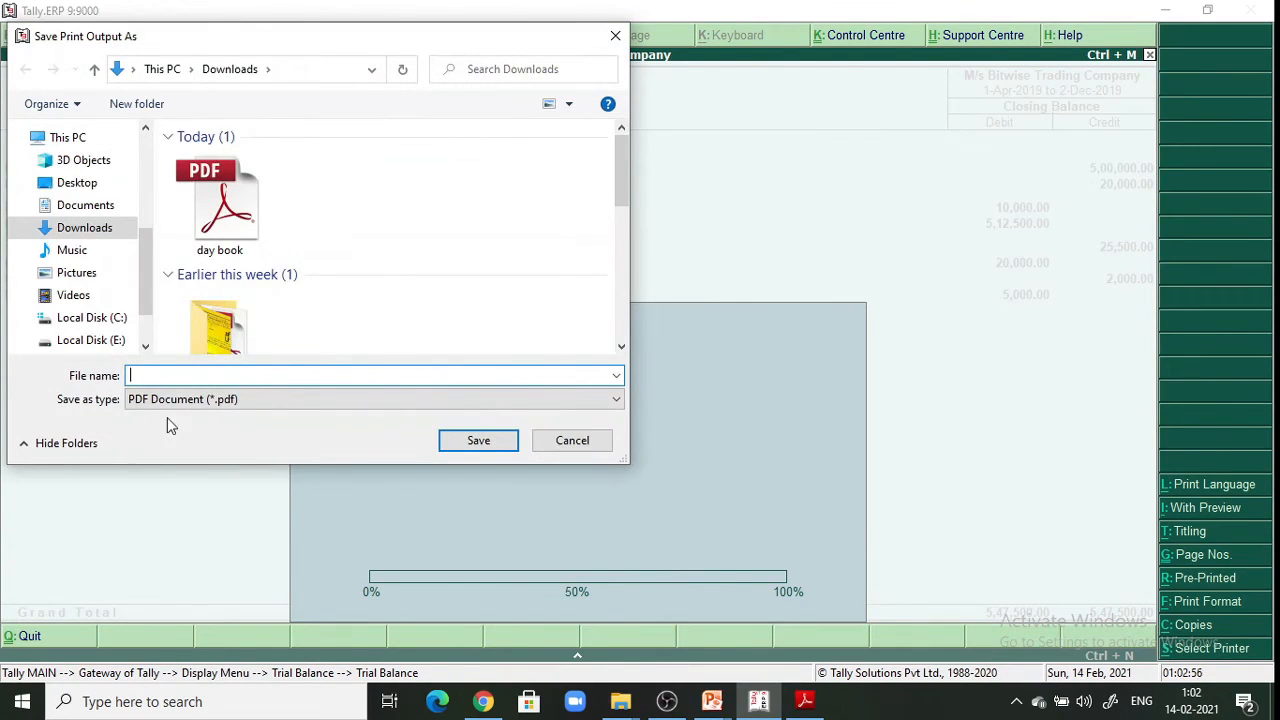
type("trail balance")
key("Return")
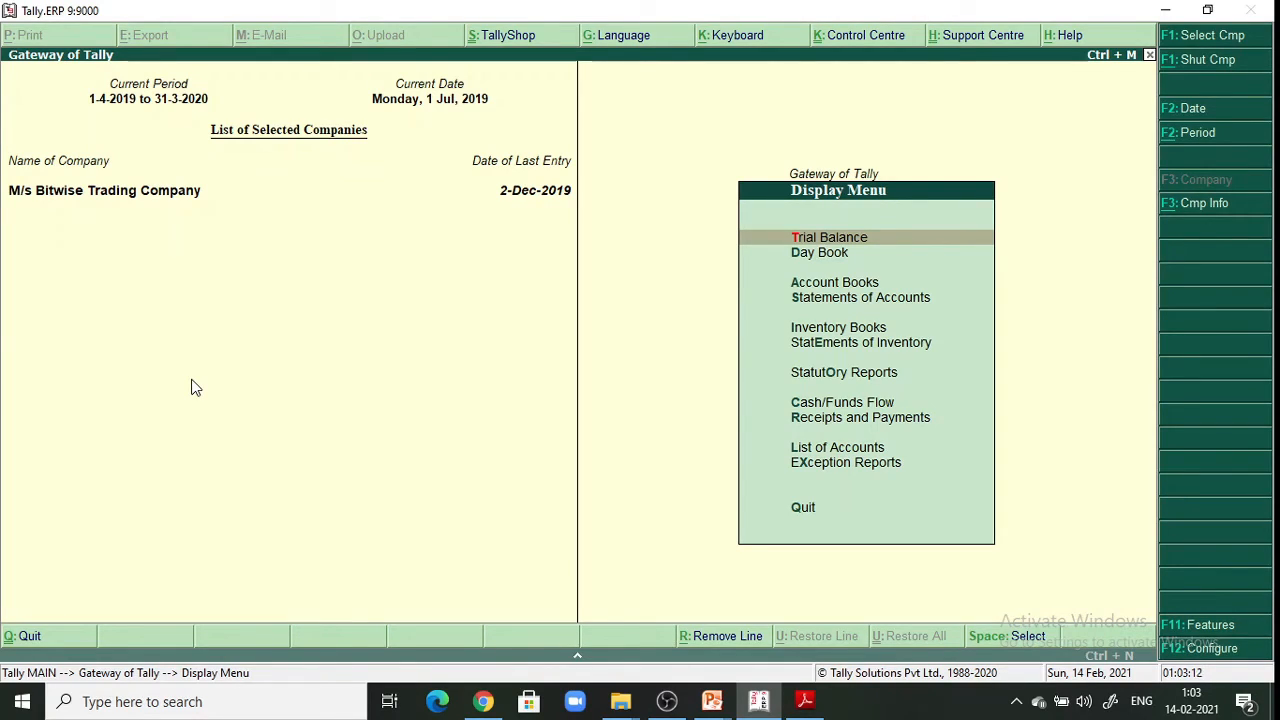
Open the Balance Sheet, print it to a PDF named 'balance sheet', then exit to Gateway
key("Escape")
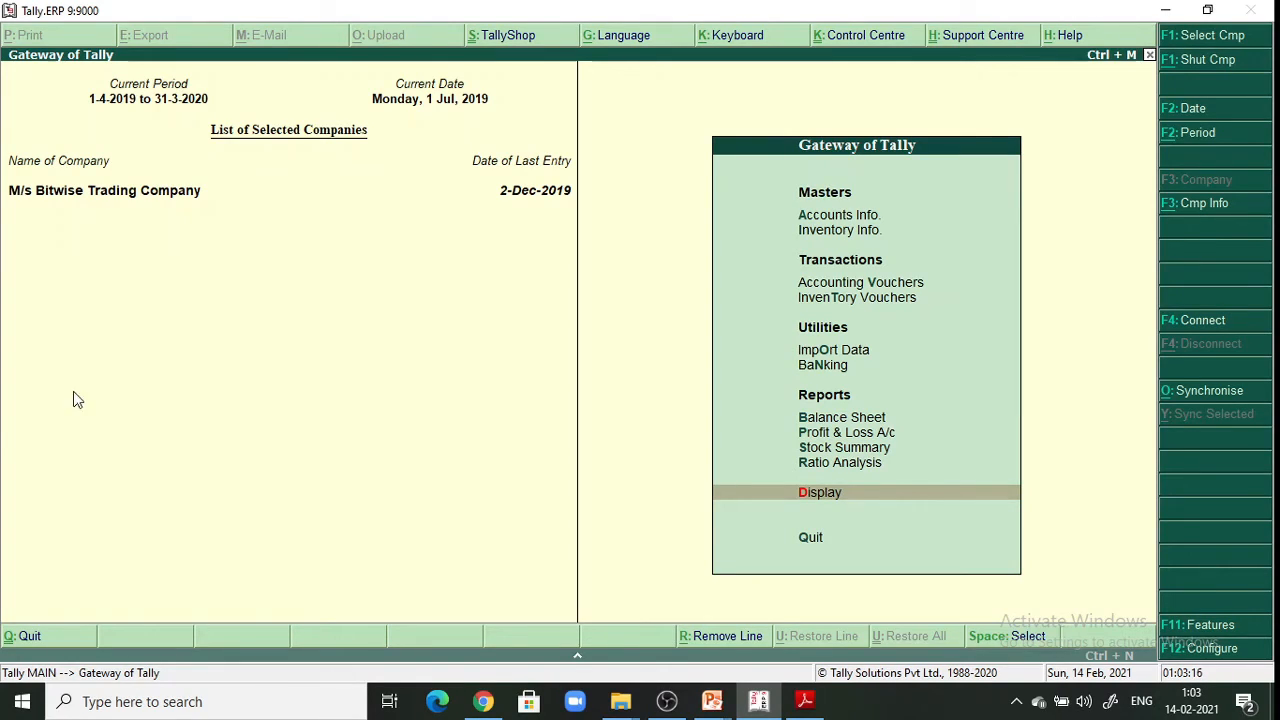
left_click(858, 420)
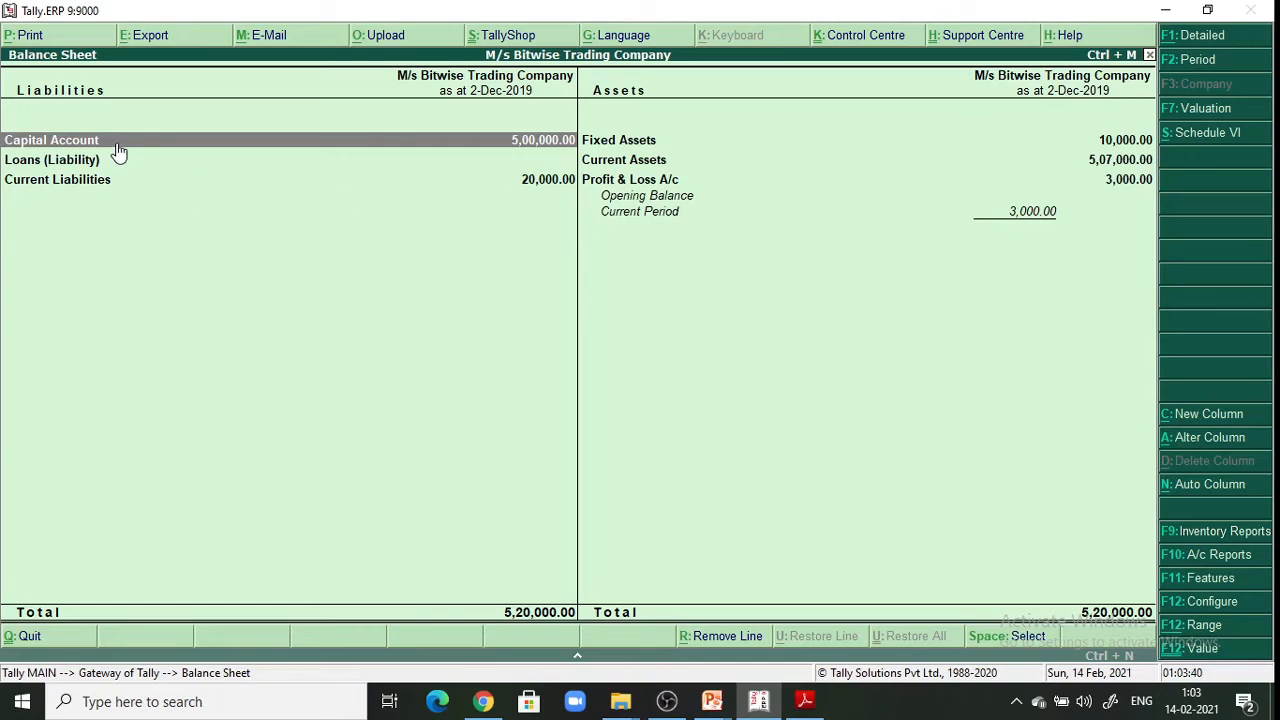
left_click(30, 37)
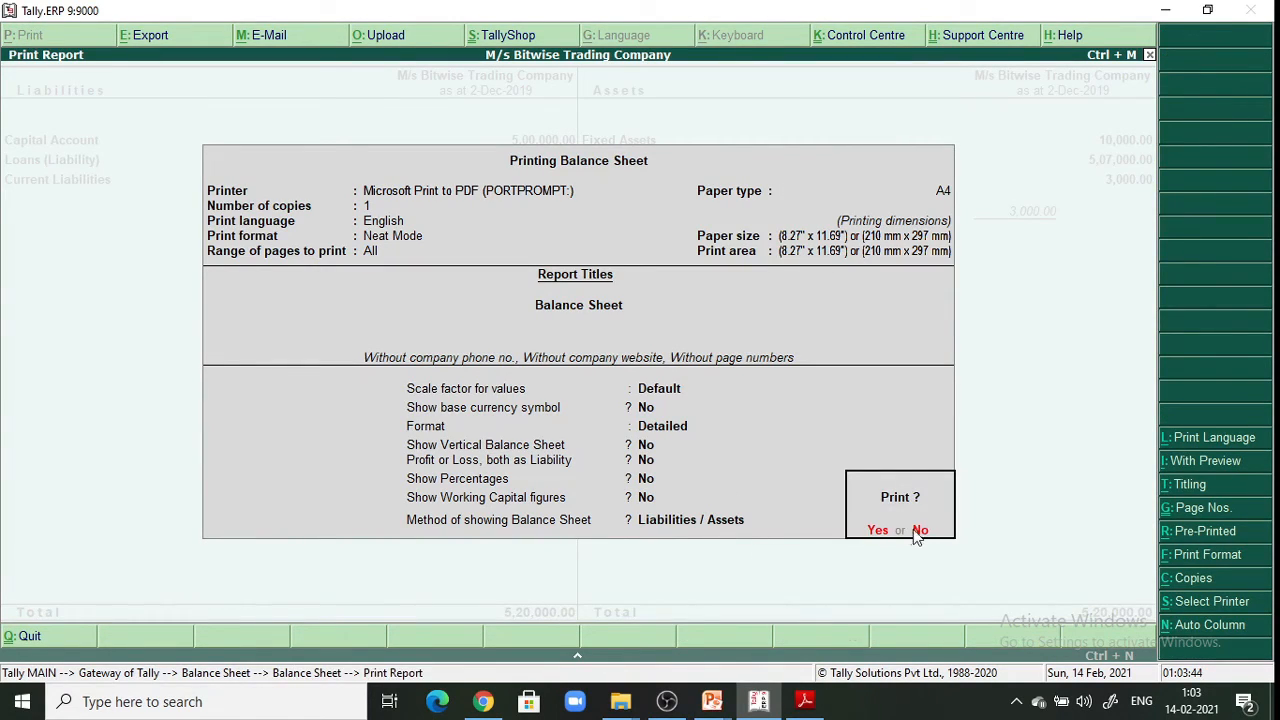
left_click(879, 531)
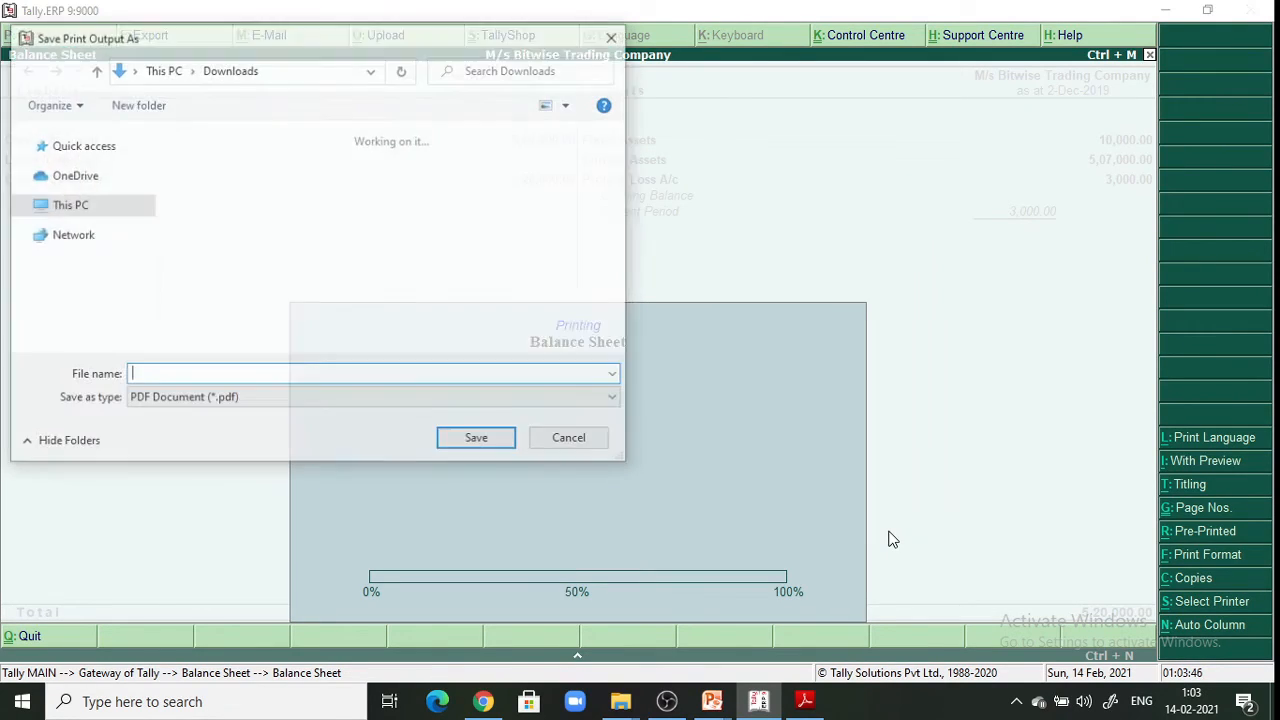
type("b")
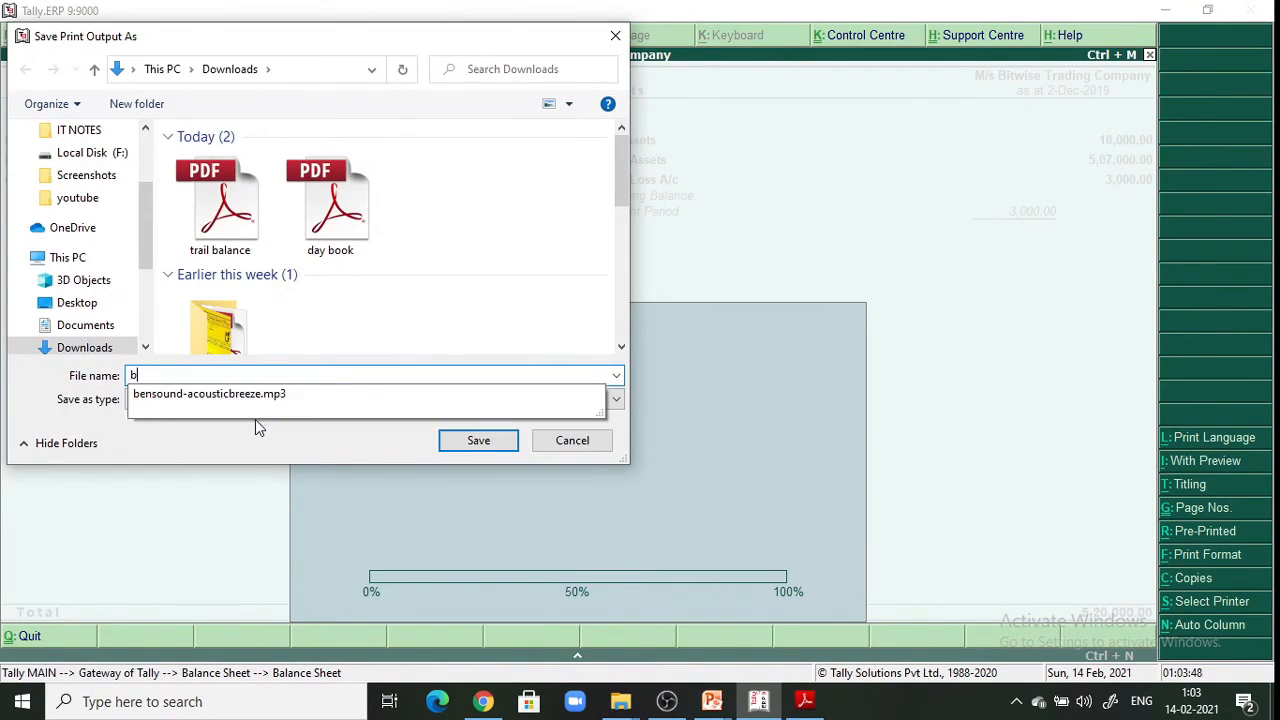
type("alance sheet")
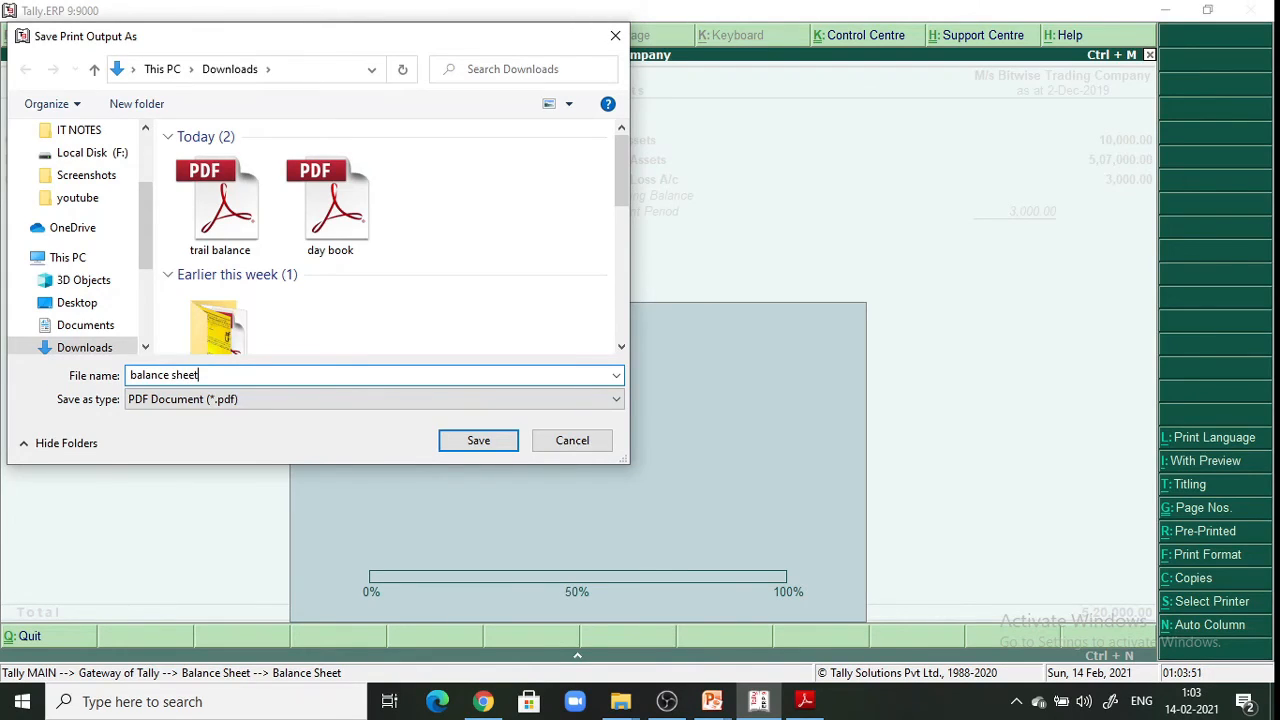
key("Return")
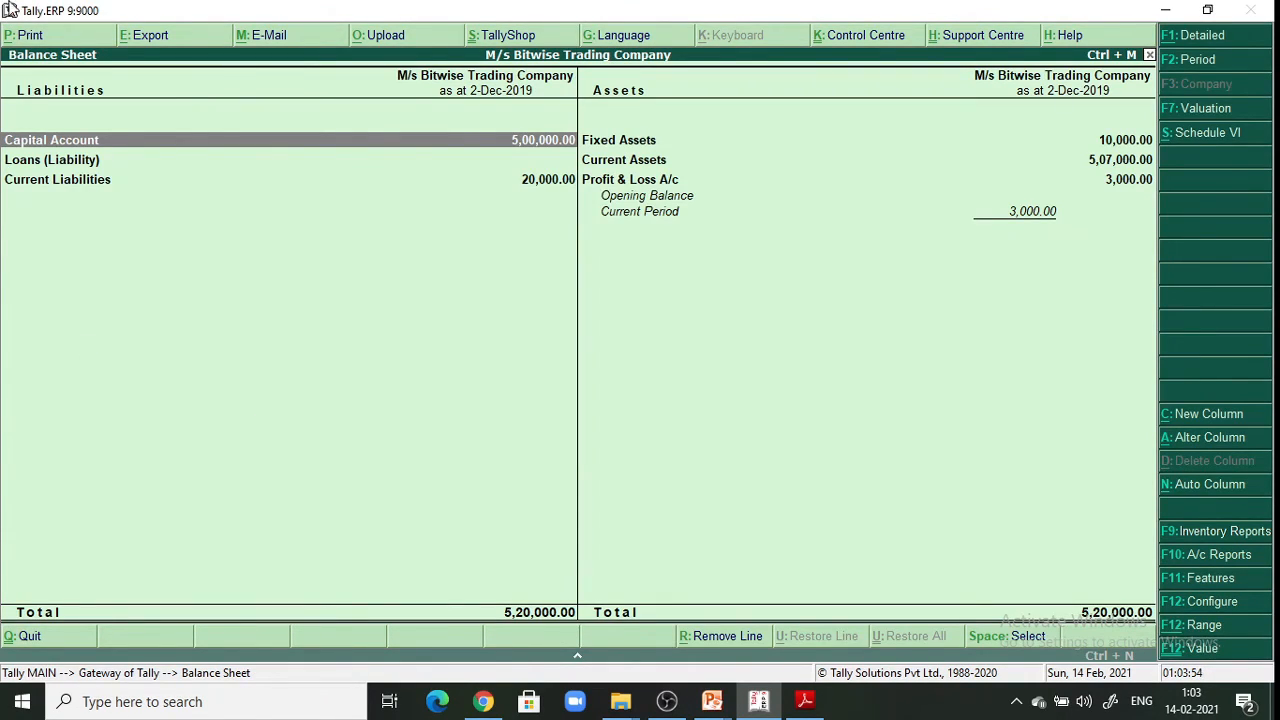
key("Escape")
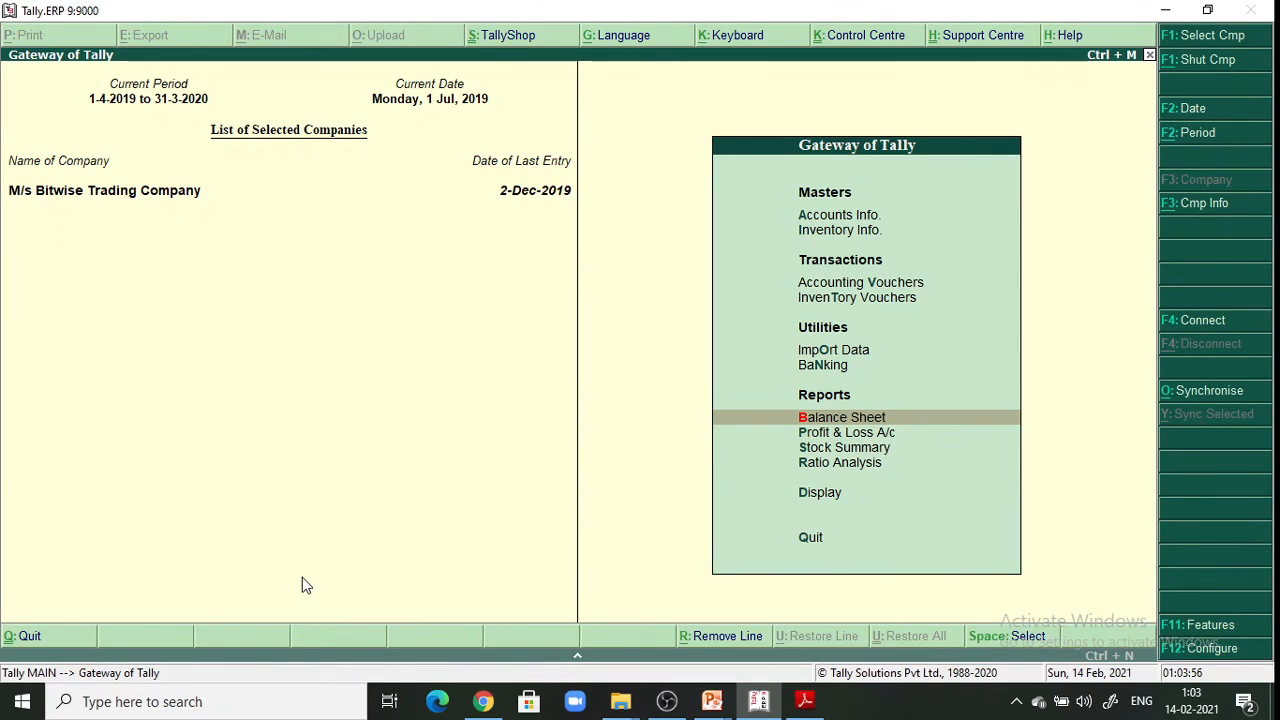
Print the Profit & Loss A/c (3,000.00 nett loss) to a PDF named 'profit and loss', then exit toward the quit prompt
key("Down")
key("Return")
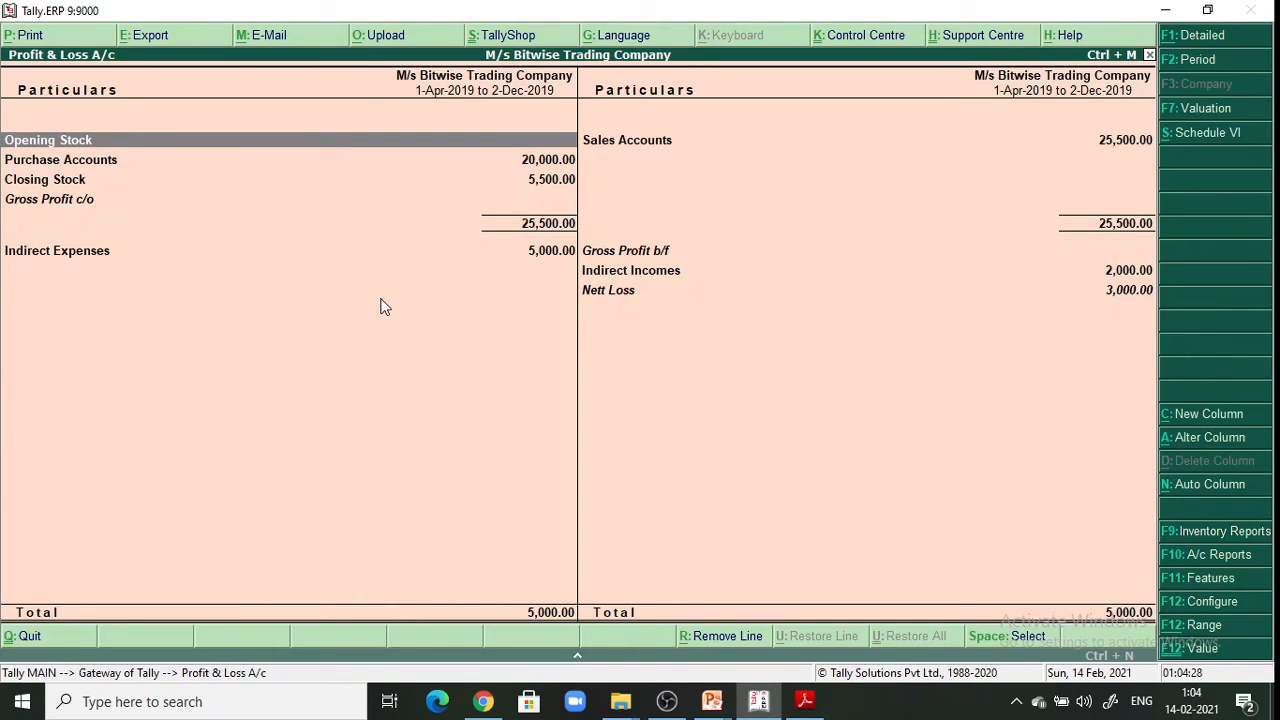
left_click(75, 35)
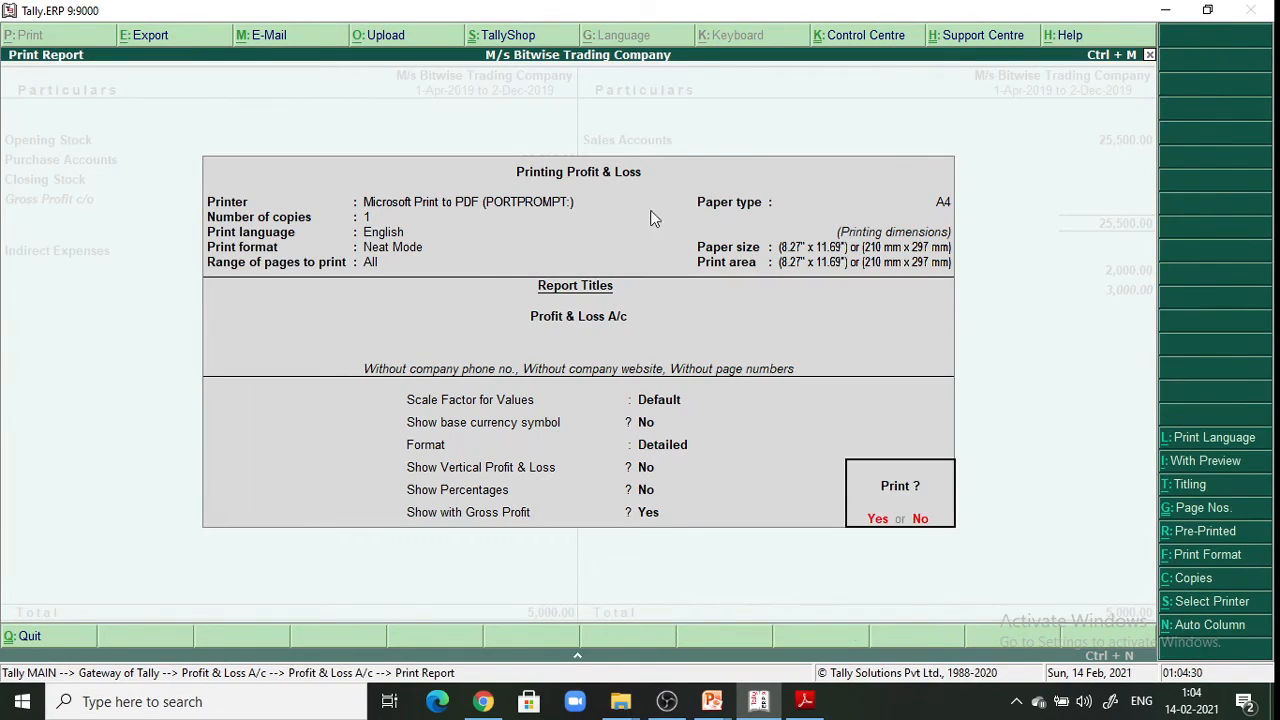
left_click(877, 519)
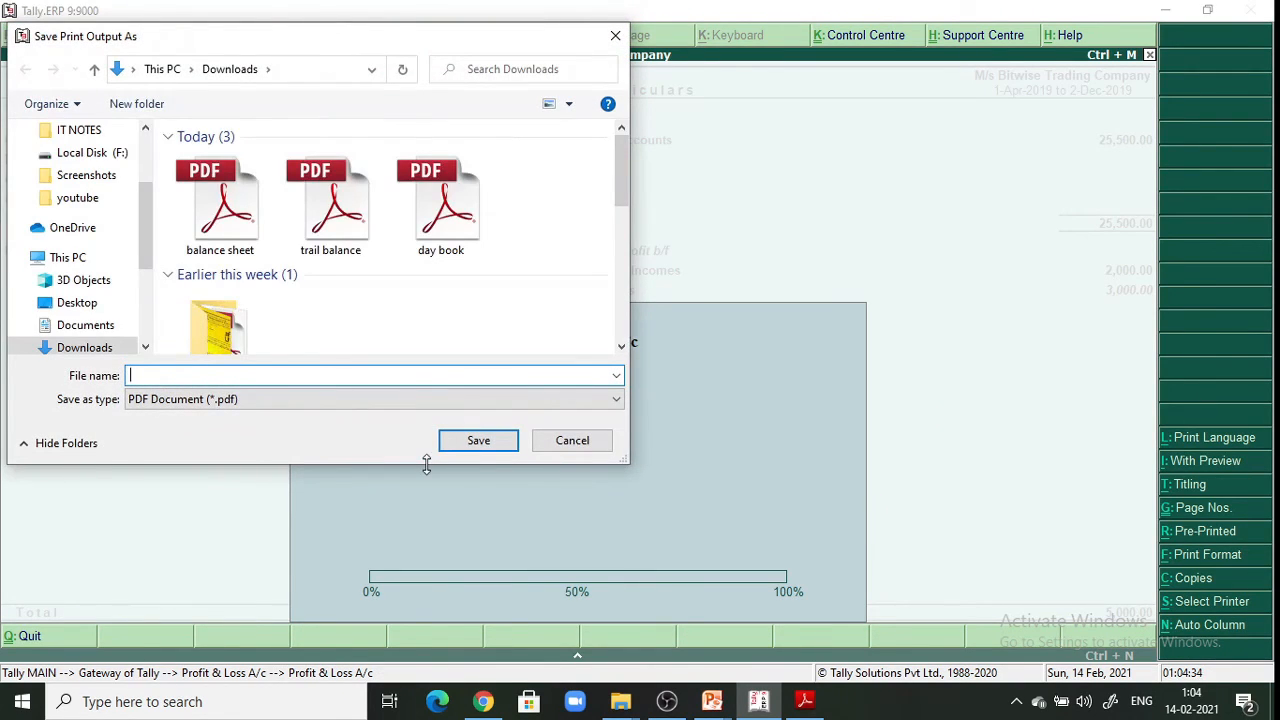
type("profy")
key("BackSpace")
type("t and loss")
key("Return")
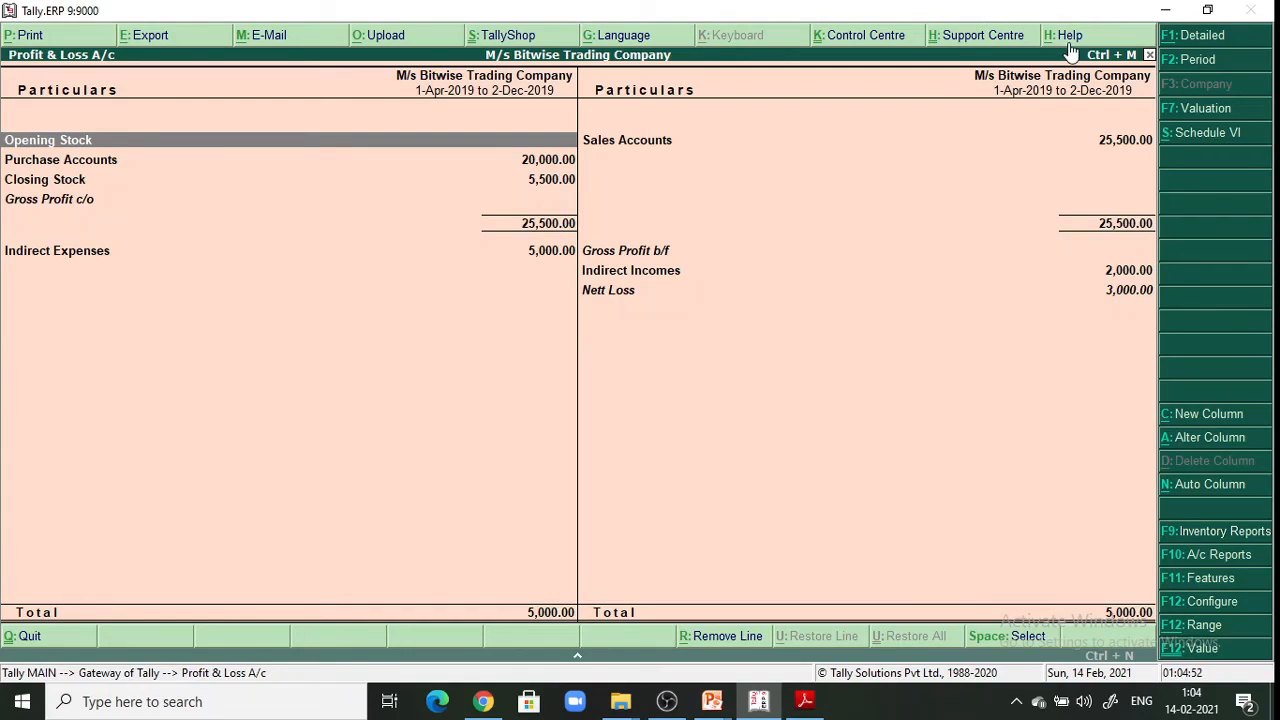
key("Escape")
key("Escape")
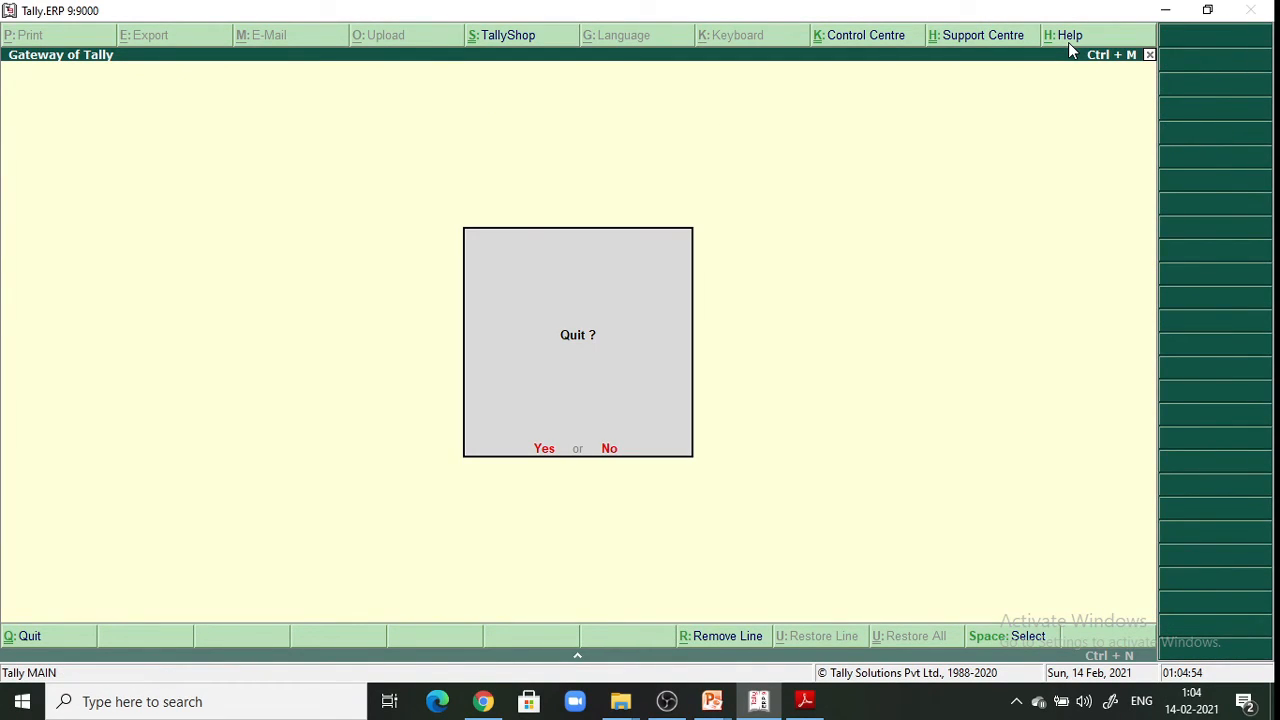
Quit Tally, go to Downloads in File Explorer and select the 'profit and loss' PDF
key("Return")
mouse_move(622, 705)
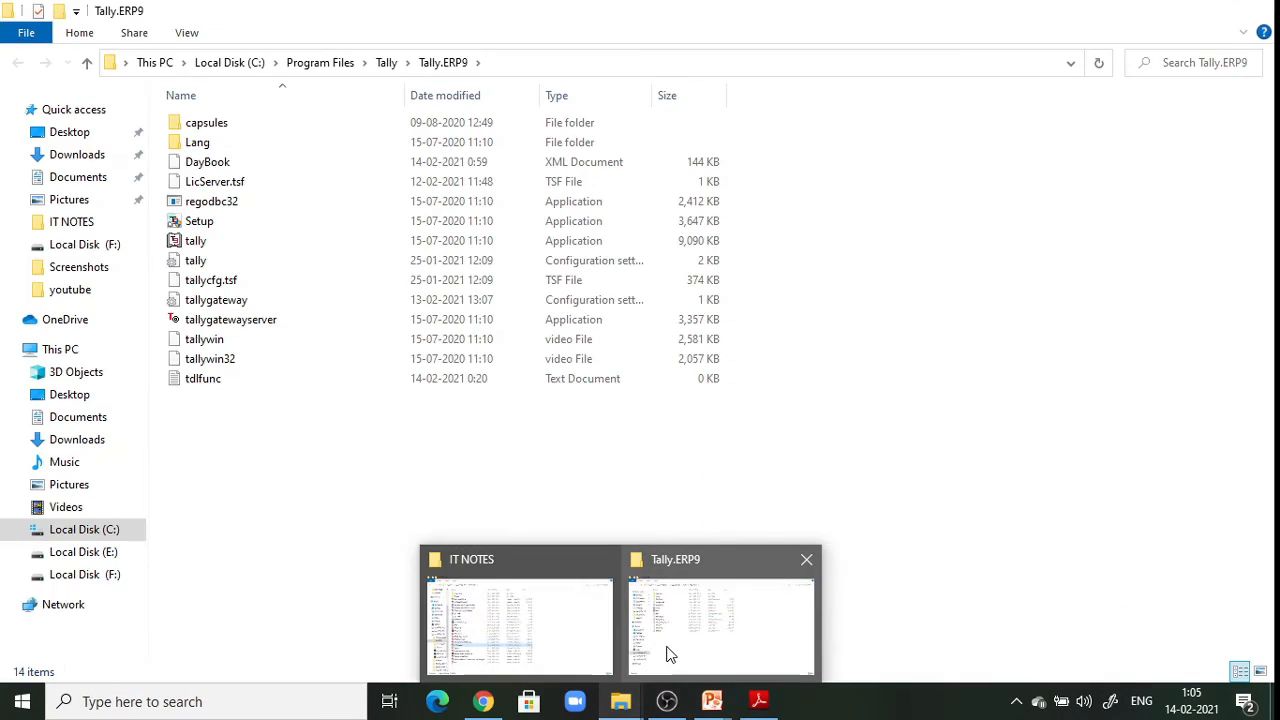
left_click(666, 655)
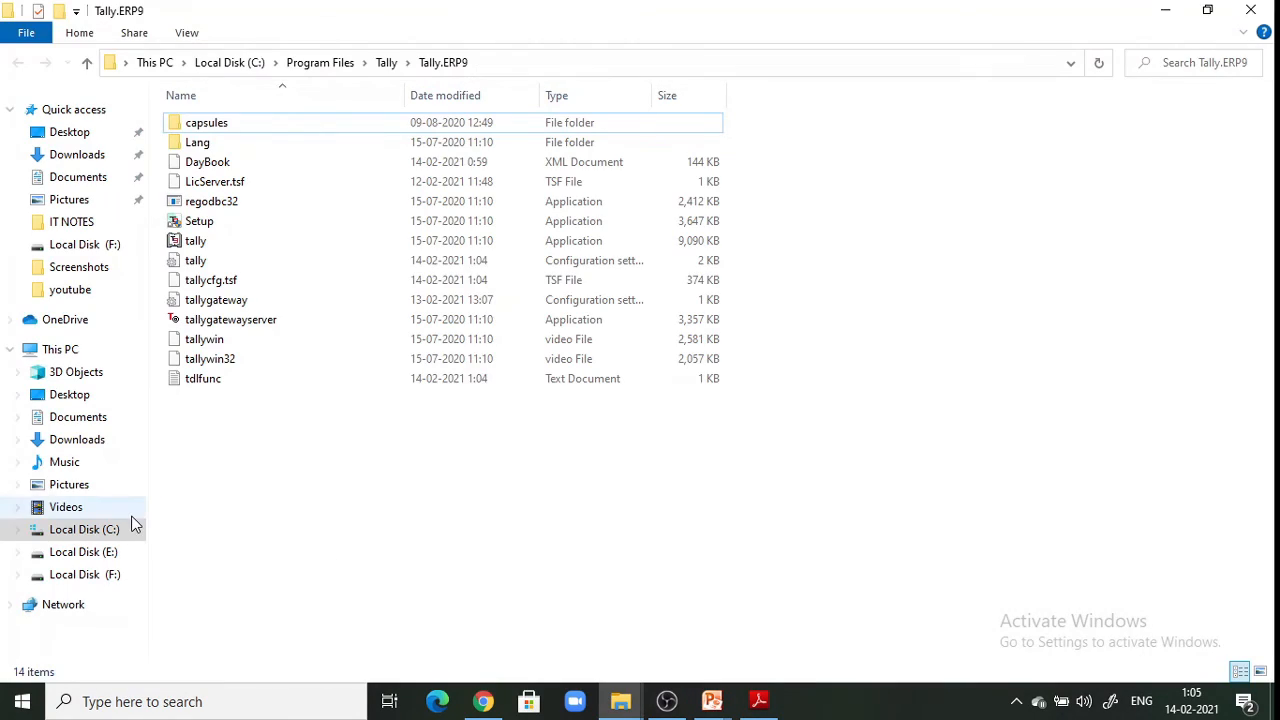
left_click(80, 440)
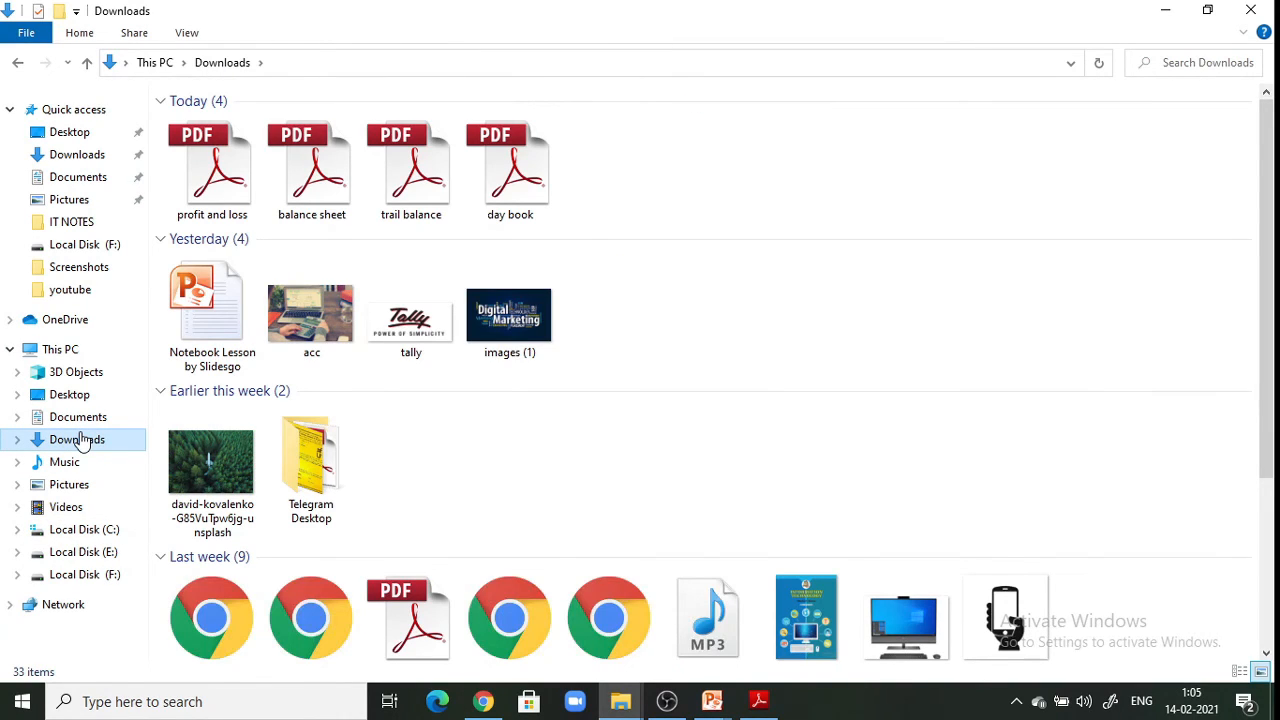
left_click(220, 198)
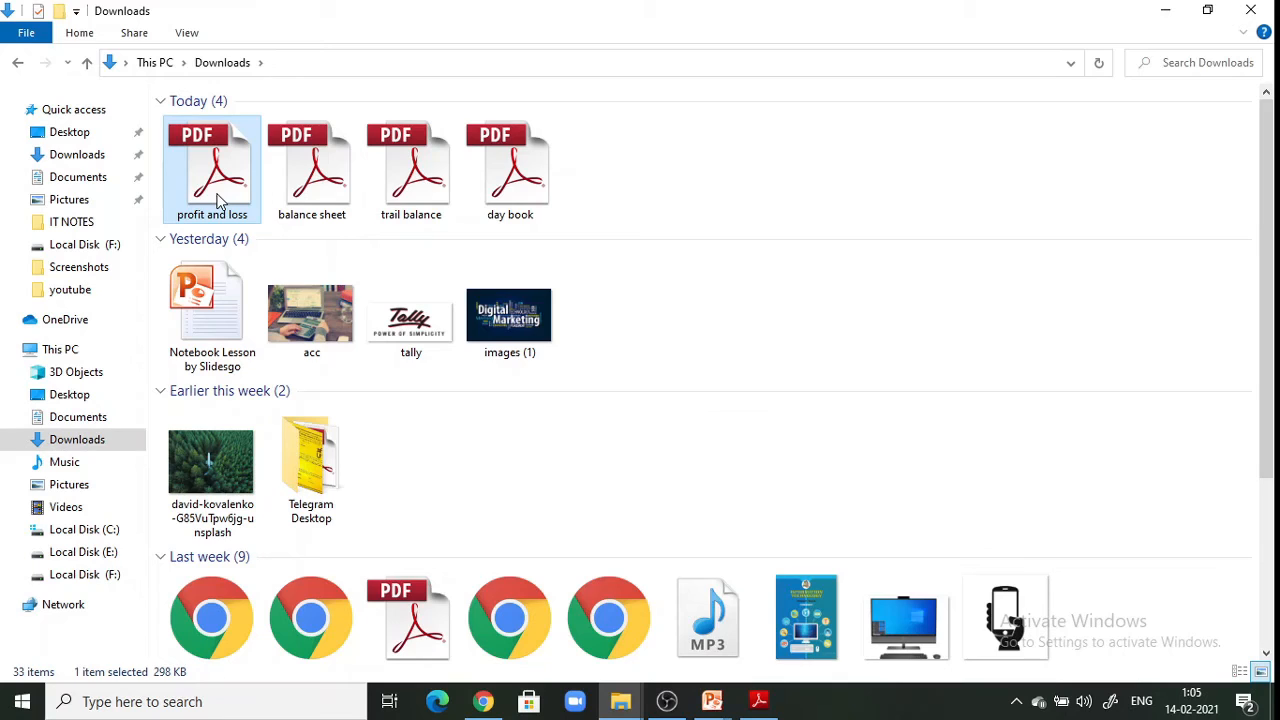
Review the 'profit and loss' PDF maximized in Adobe Reader, scrolling through the page, then close it
double_click(220, 198)
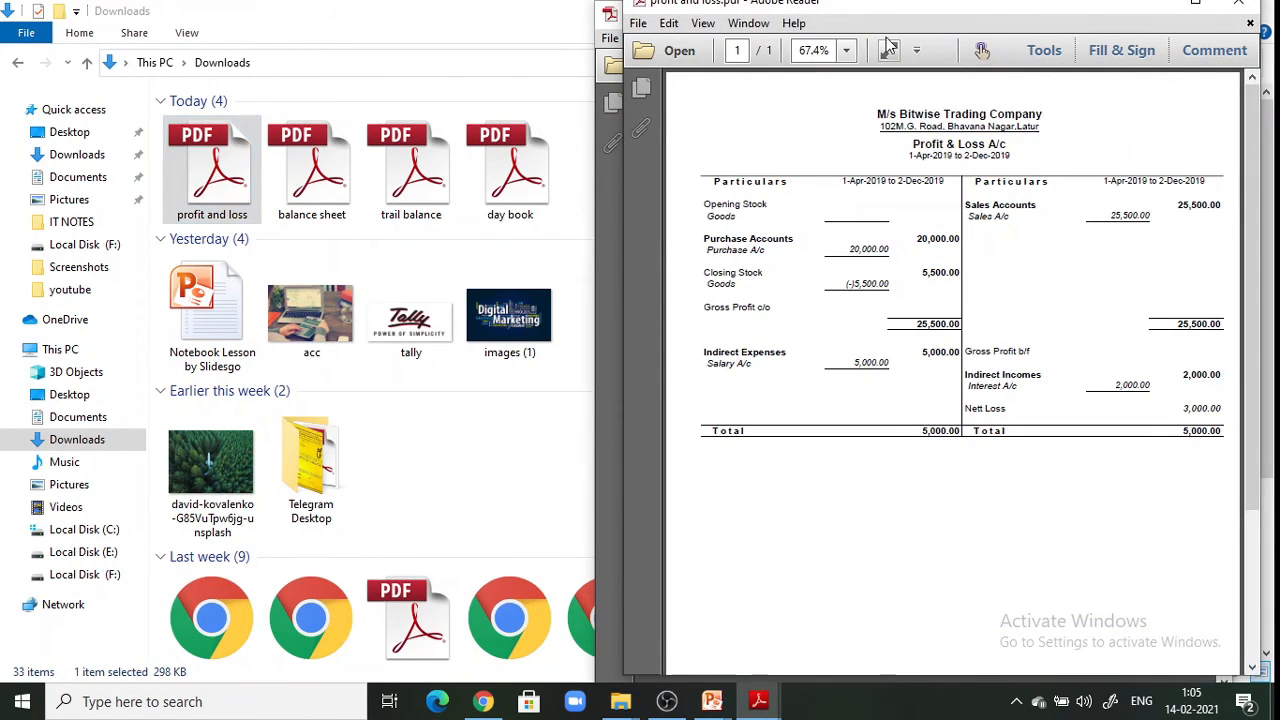
left_click(1200, 8)
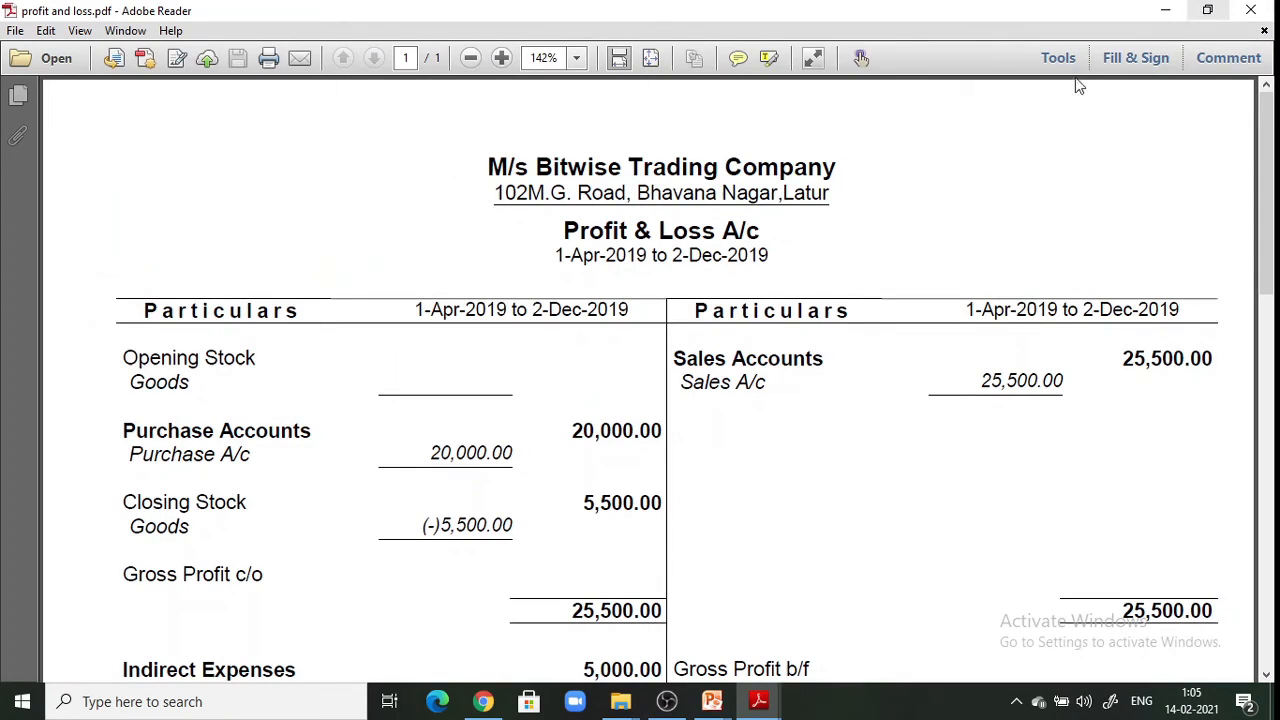
mouse_move(1273, 252)
left_mouse_down()
mouse_move(1273, 530)
mouse_move(1273, 248)
left_mouse_up()
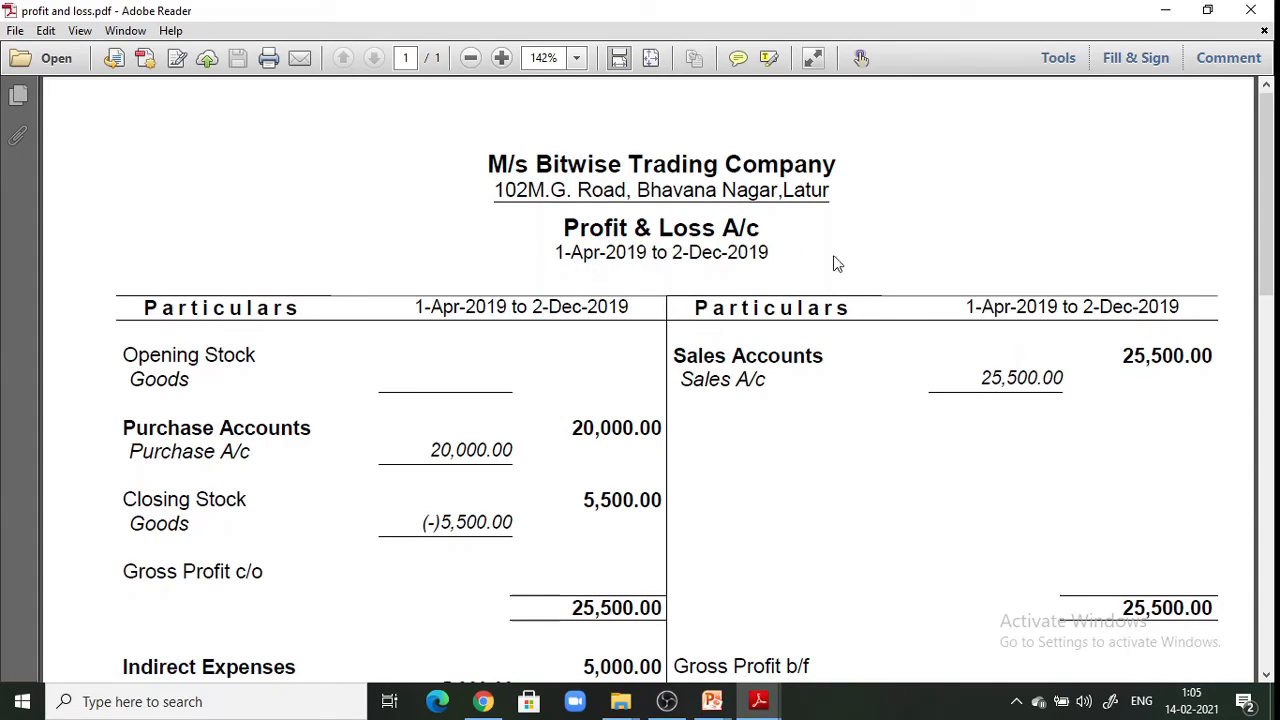
left_click_drag(1274, 250, 1273, 287)
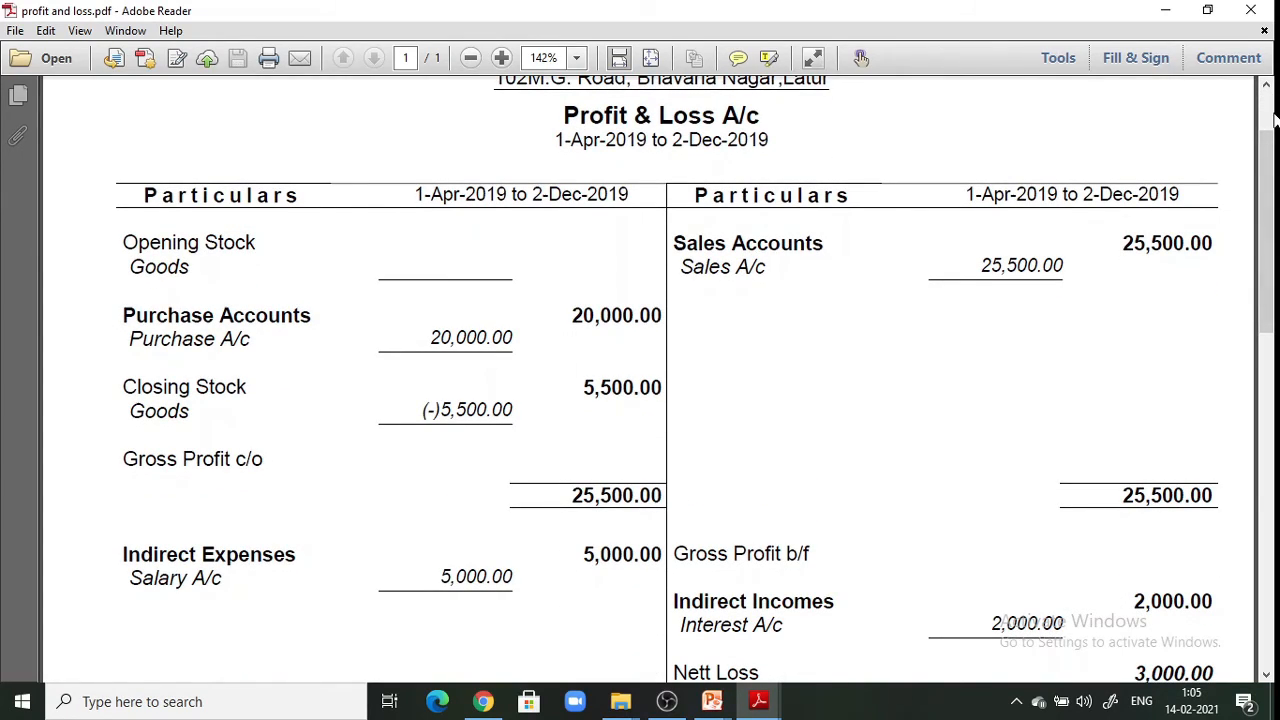
left_click_drag(1268, 166, 1274, 120)
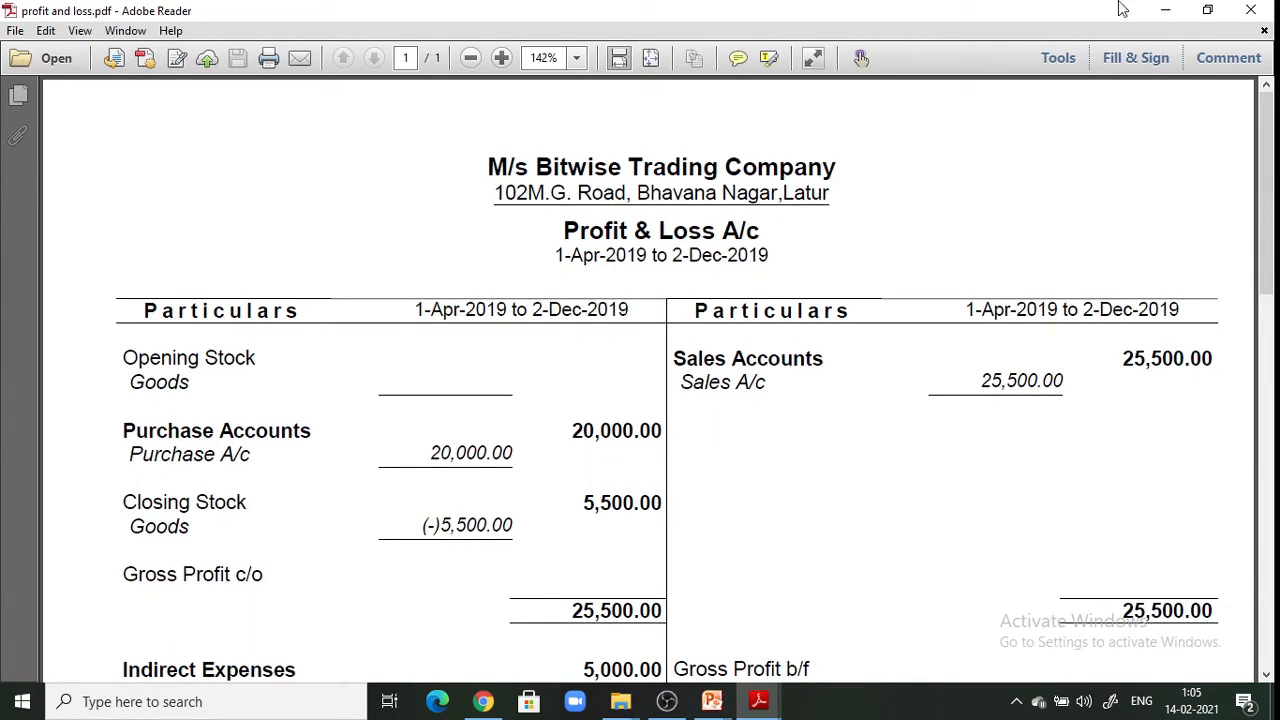
left_click(1272, 9)
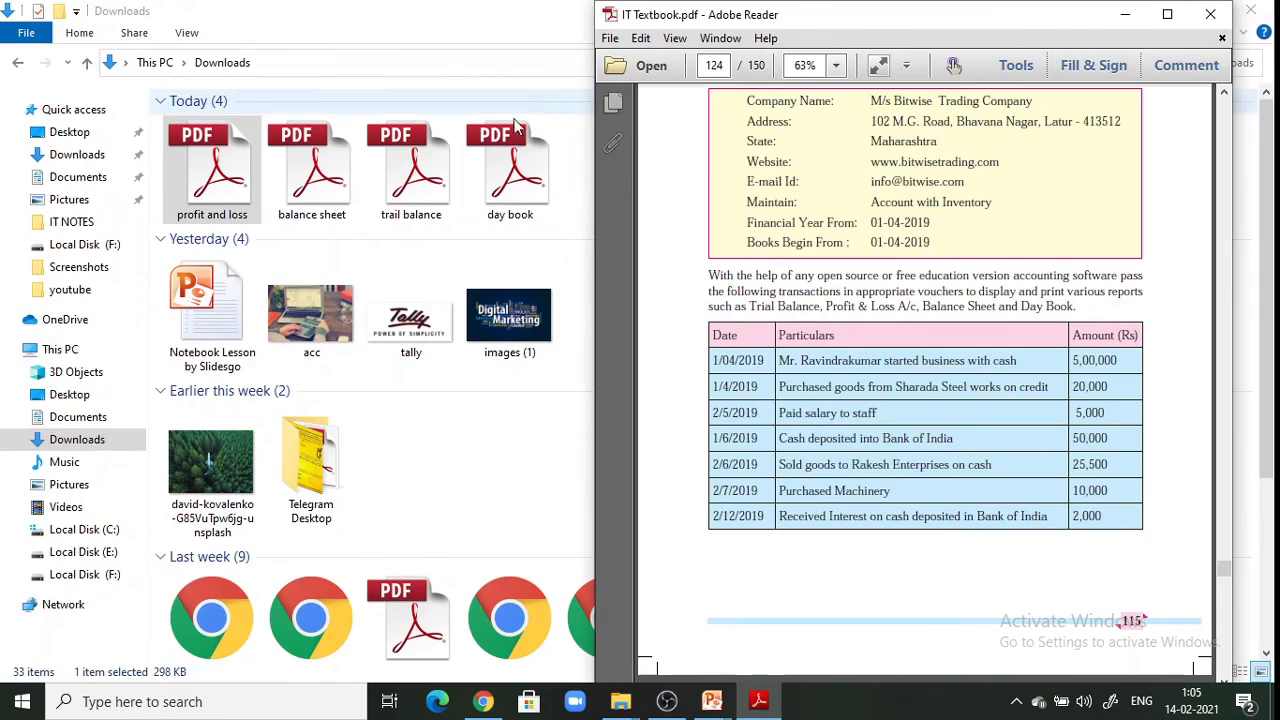
Close IT Textbook.pdf, then review the 'balance sheet' PDF maximized in Reader and close it
left_click(1210, 14)
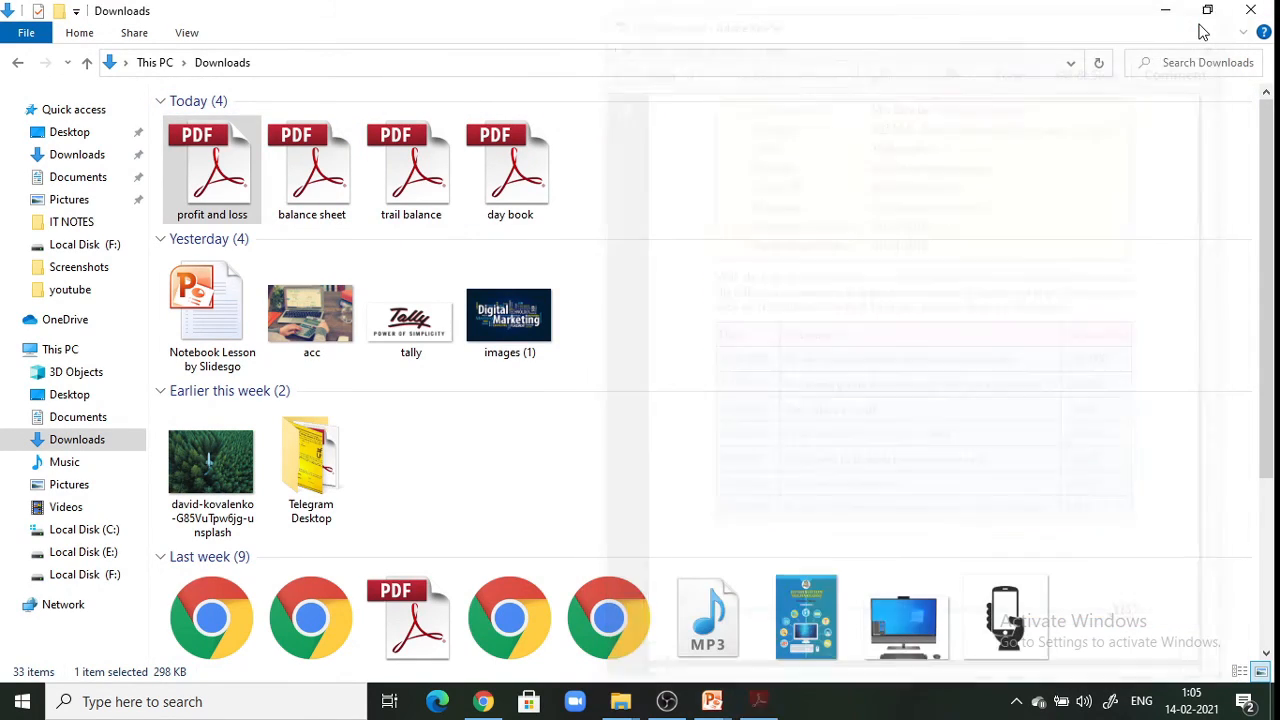
double_click(340, 192)
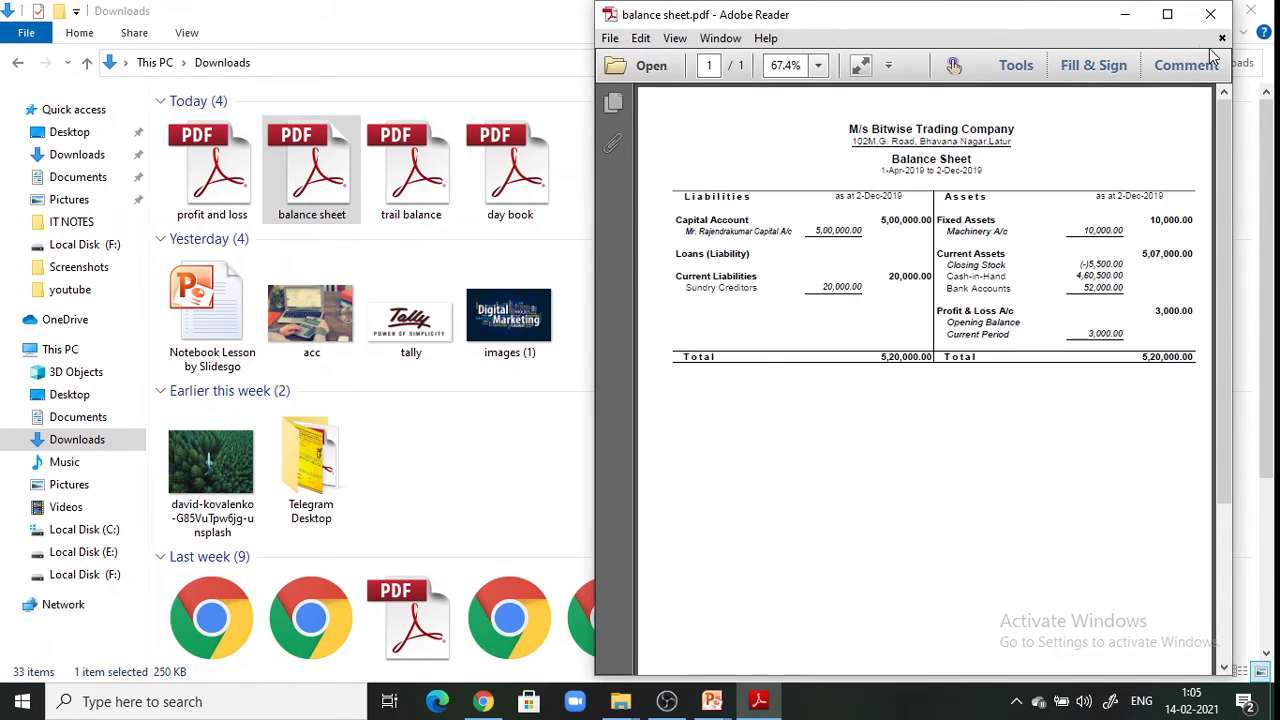
left_click(1167, 18)
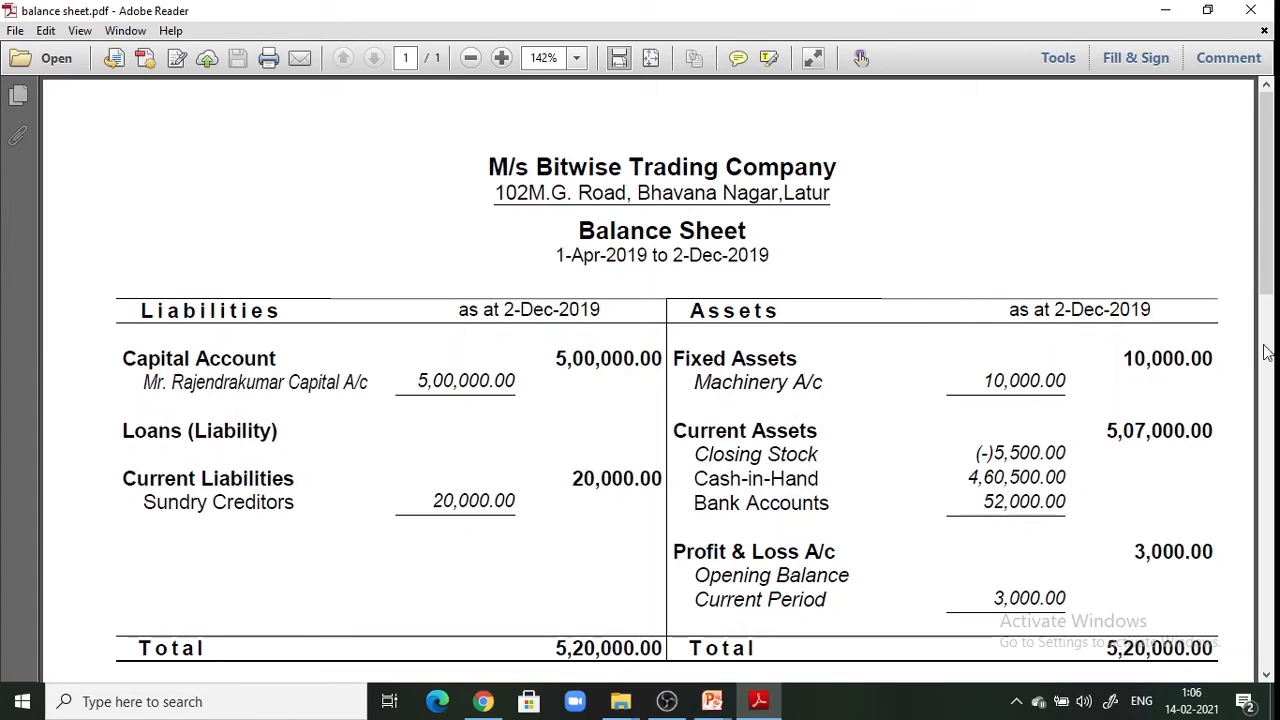
left_click(1270, 385)
left_click(1274, 203)
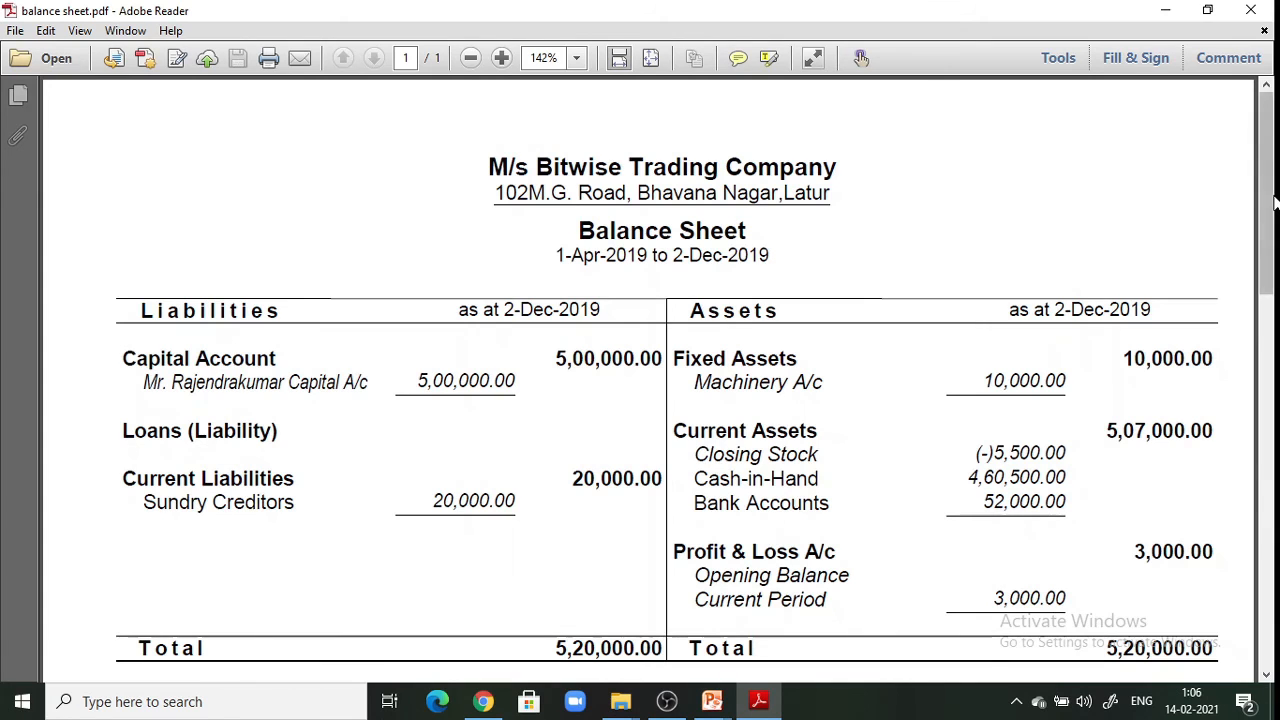
left_click_drag(1274, 257, 1274, 318)
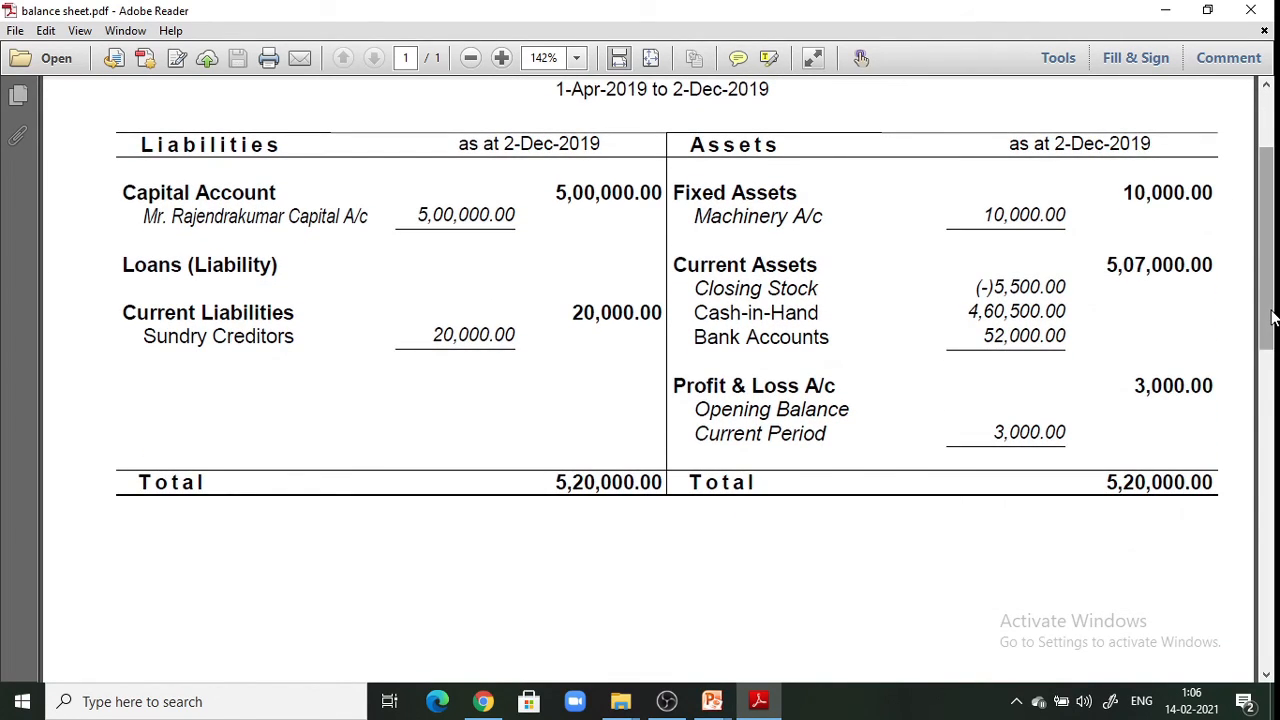
left_click(1250, 10)
Review the 'trail balance' and 'day book' PDFs, close Reader, and minimize Downloads to show the desktop
double_click(436, 170)
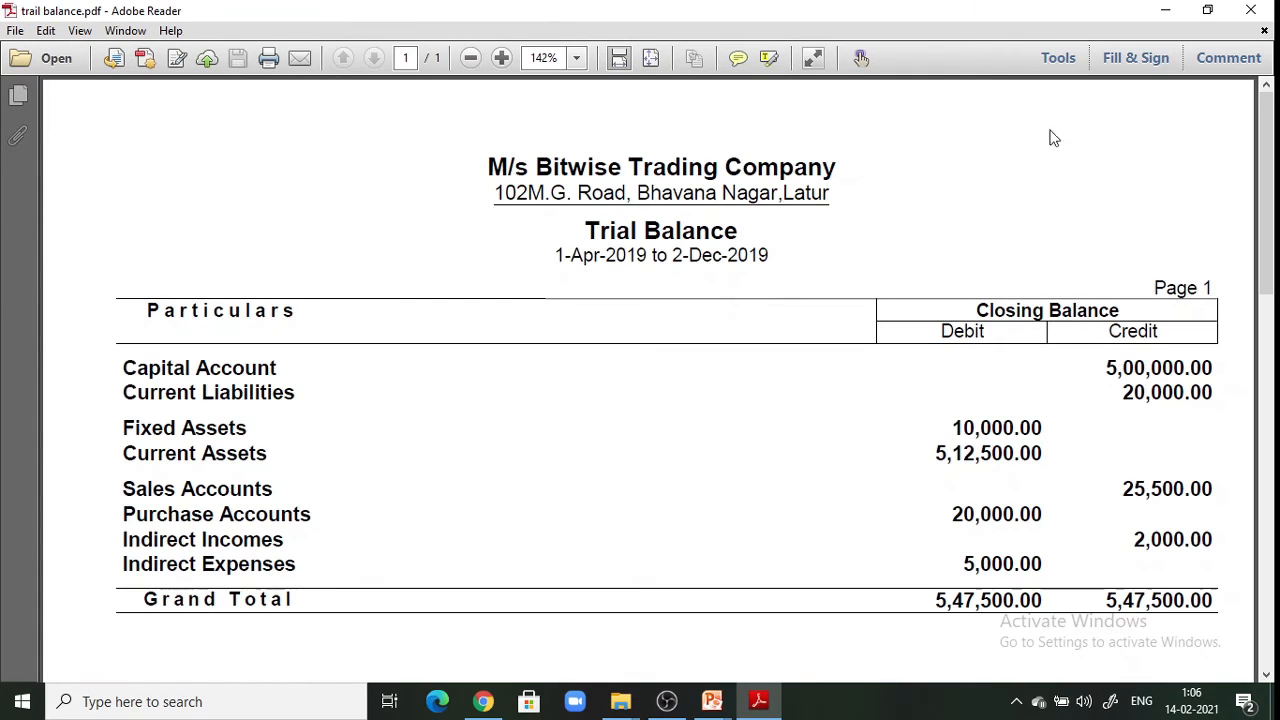
mouse_move(1272, 203)
left_mouse_down()
mouse_move(1261, 284)
mouse_move(1256, 196)
left_mouse_up()
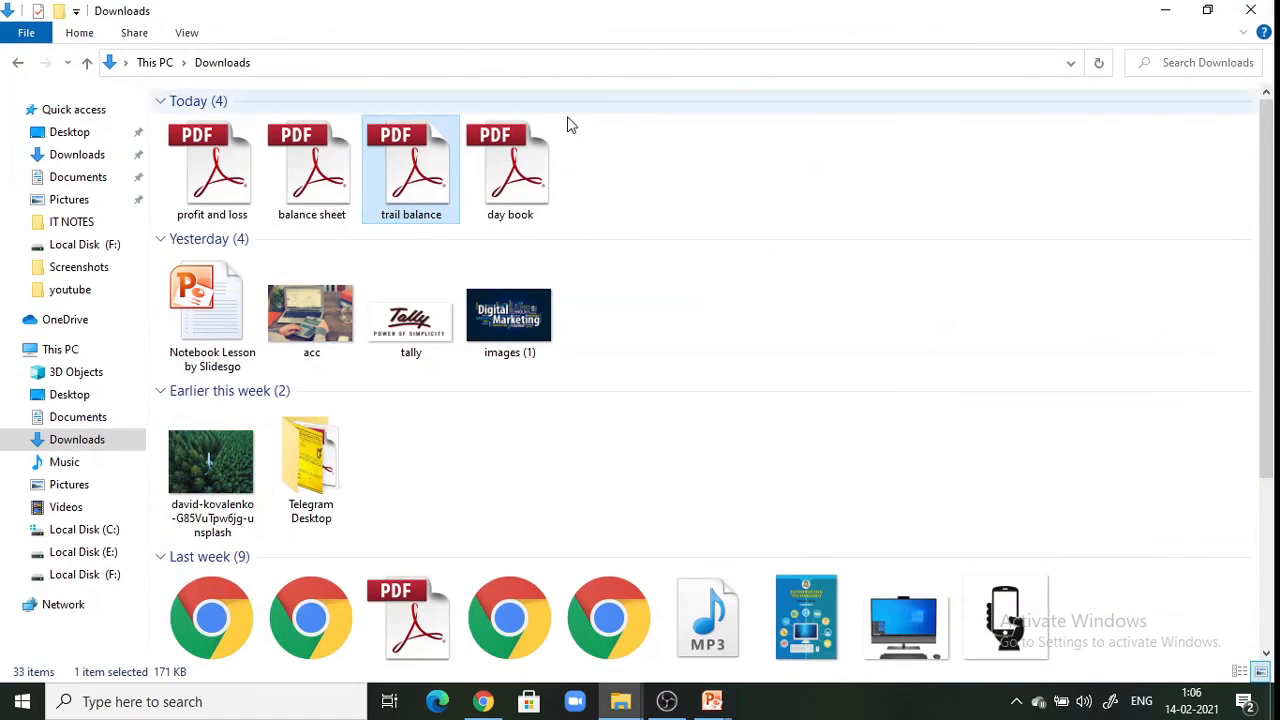
double_click(510, 185)
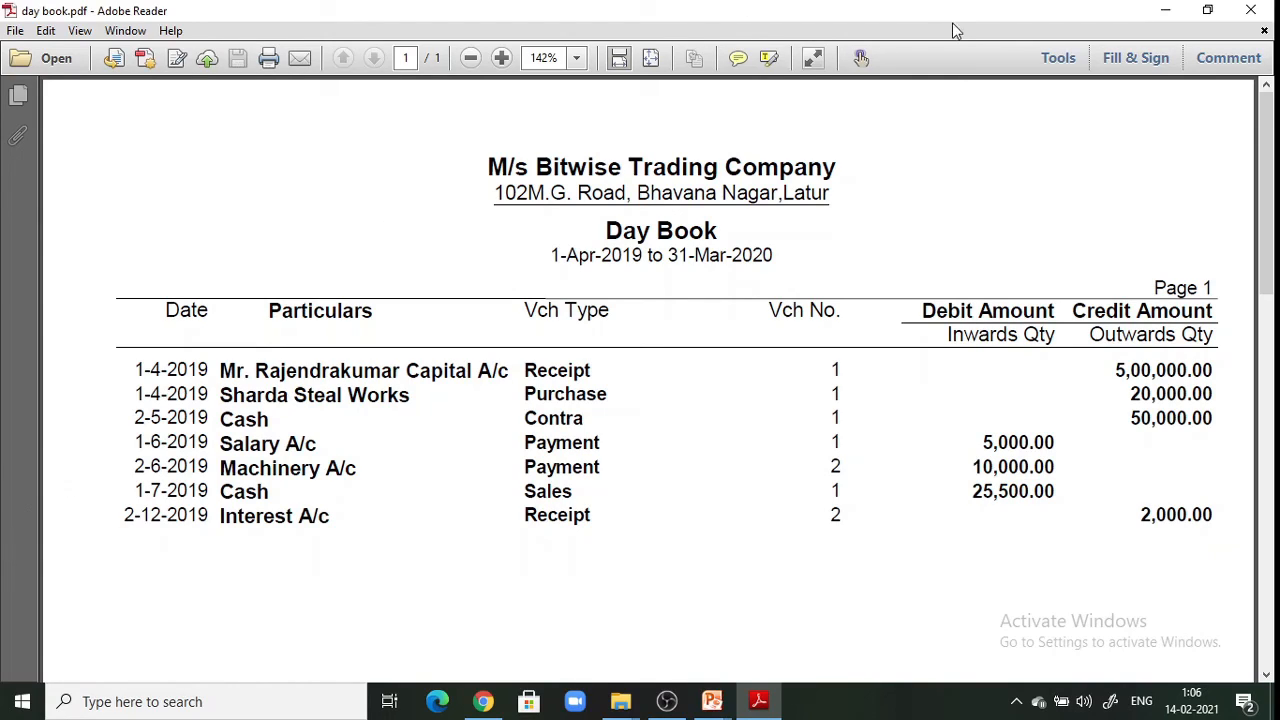
left_click(1270, 8)
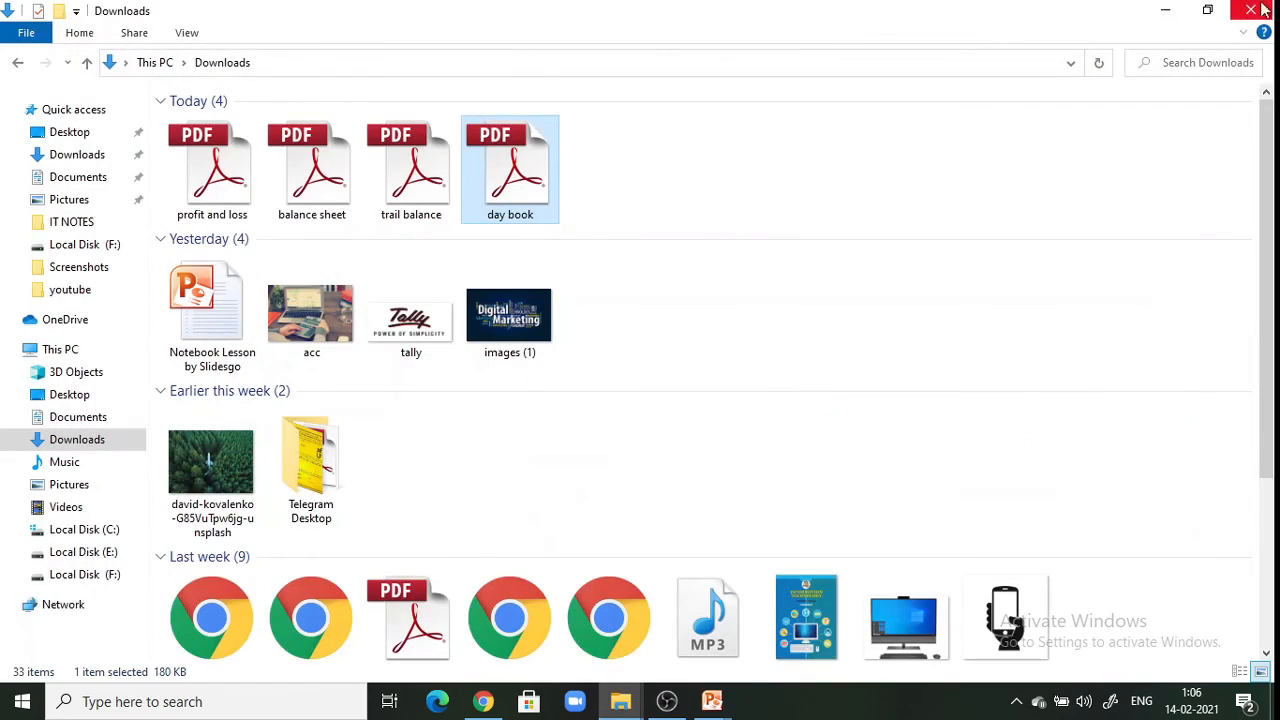
left_click(1168, 10)
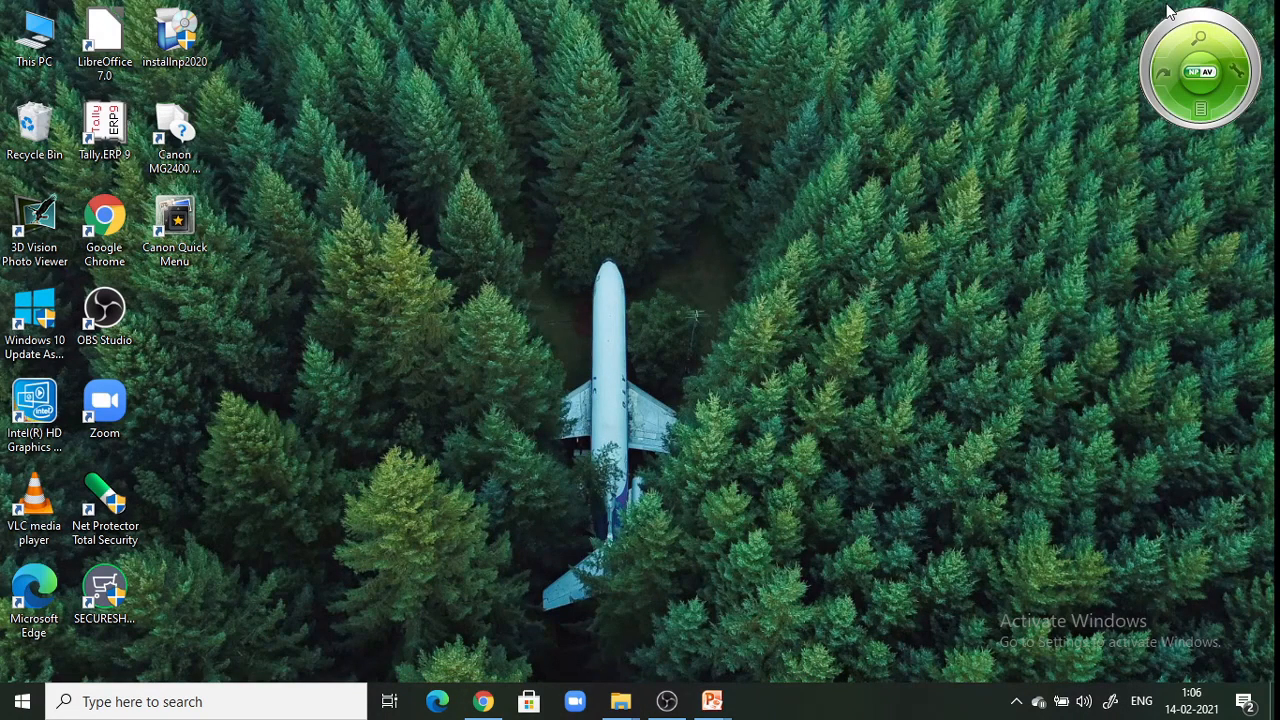